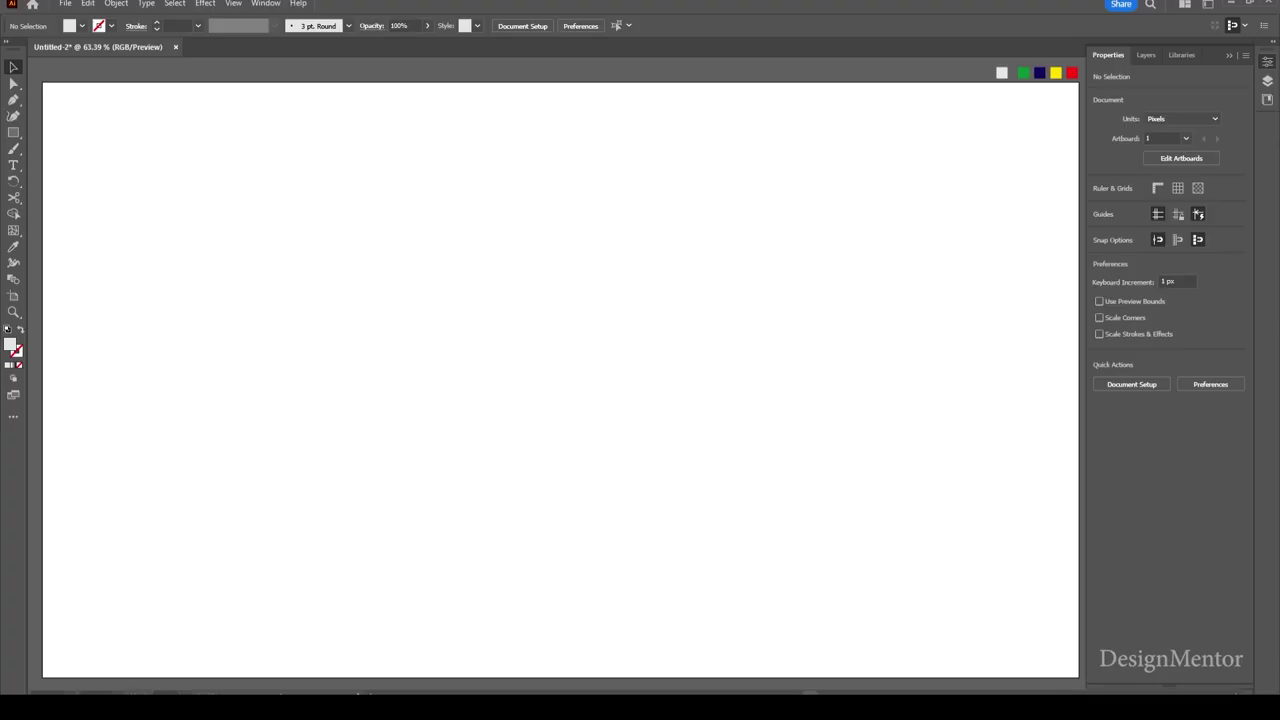
# Create a 1920 × 1080 px rectangle for the background
pyautogui.press('m')
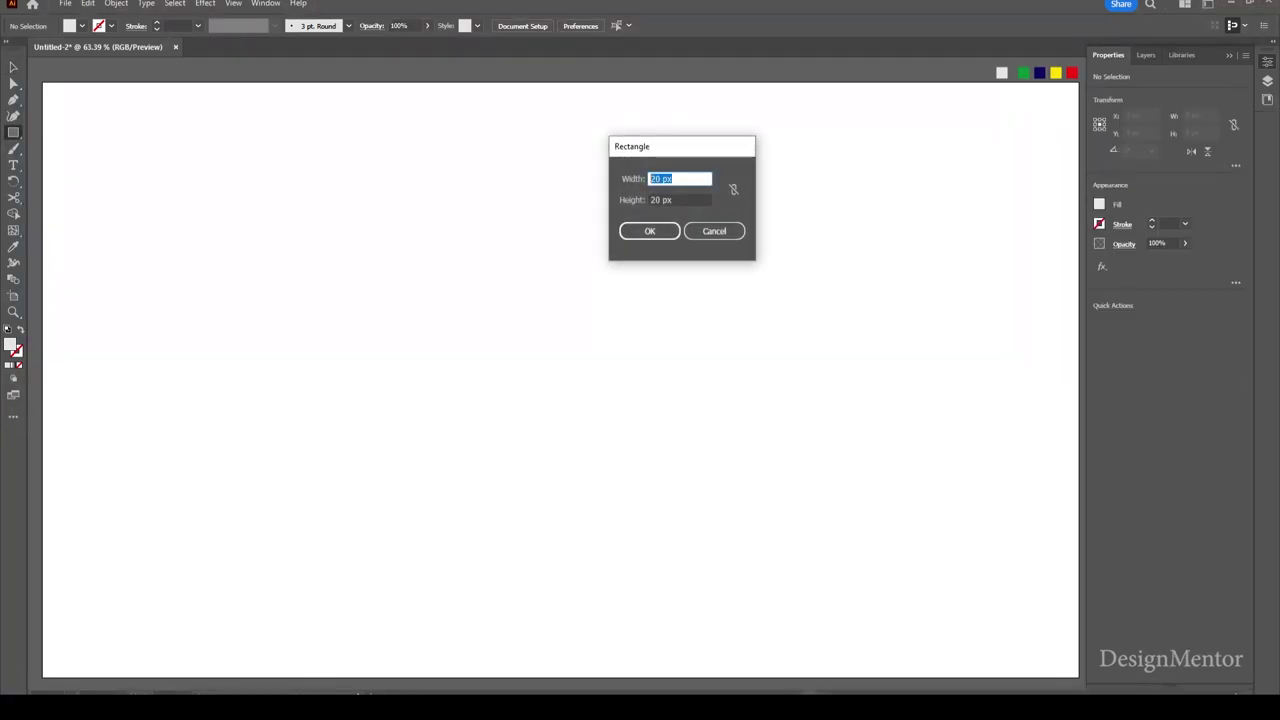
pyautogui.write('1920')
pyautogui.press('Tab')
pyautogui.write('10')
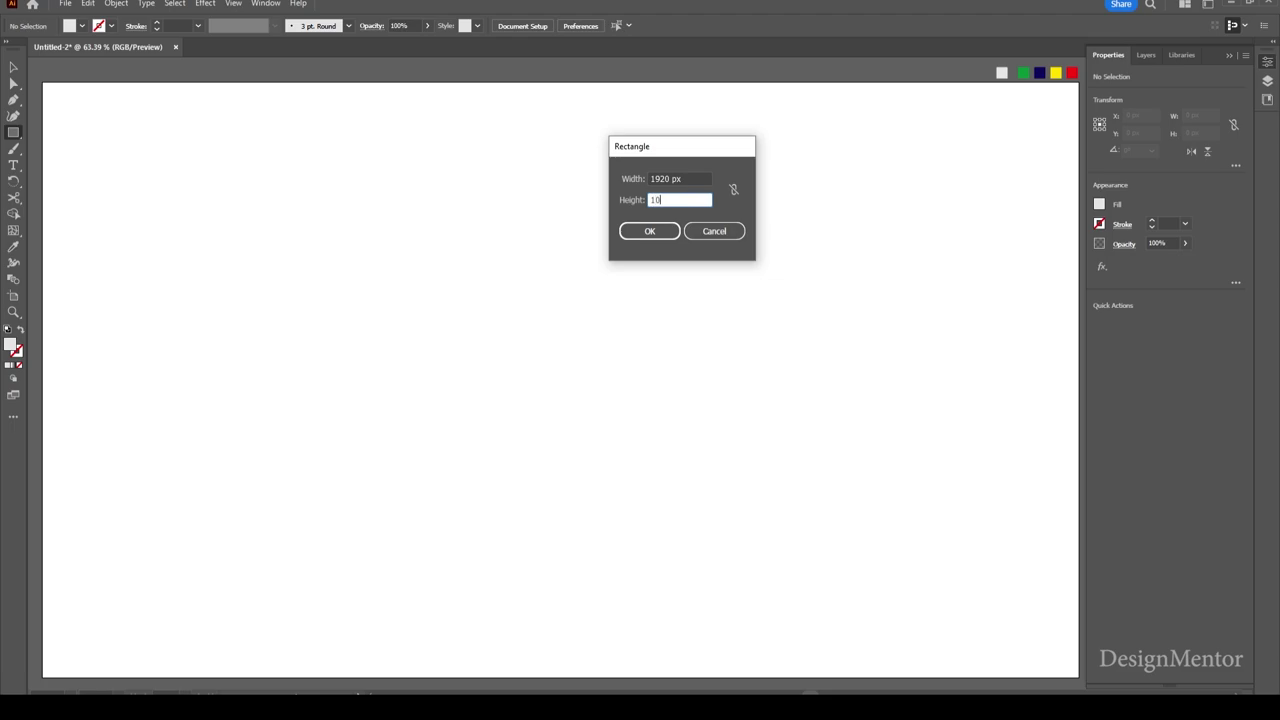
pyautogui.write('80')
pyautogui.press('Return')
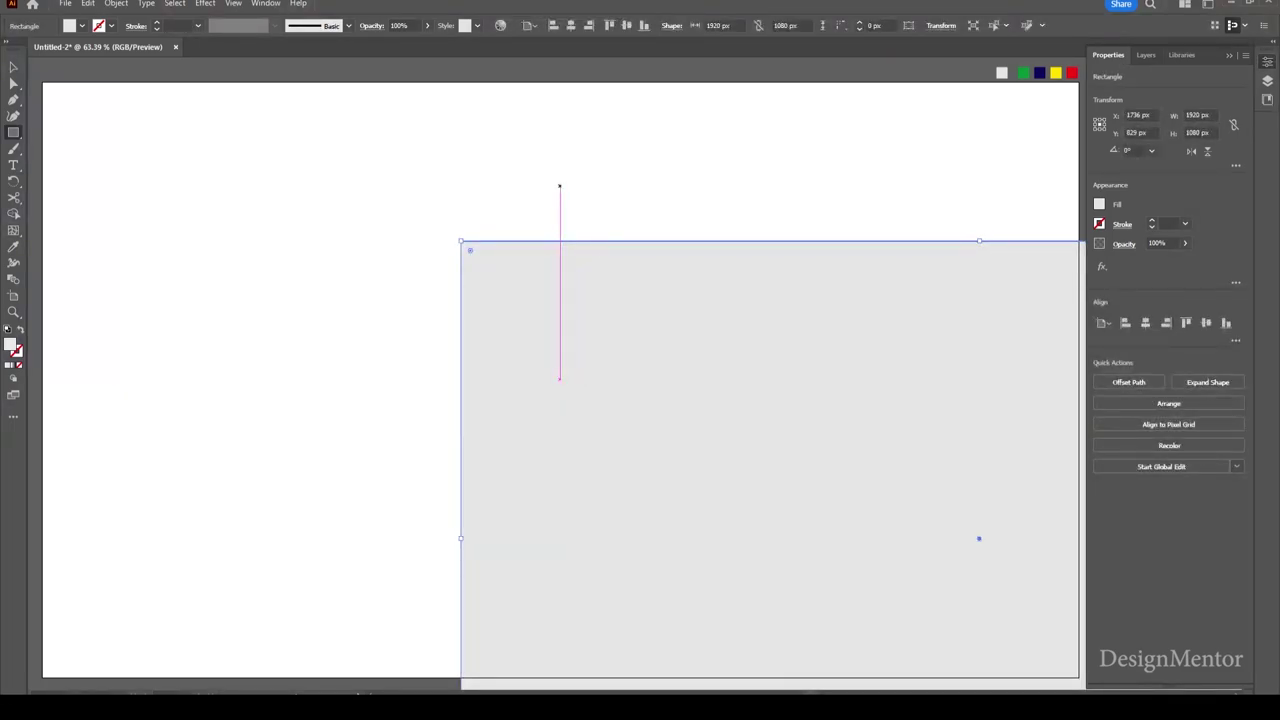
# Centre the background rectangle on the artboard and lock it in place
pyautogui.press('i')
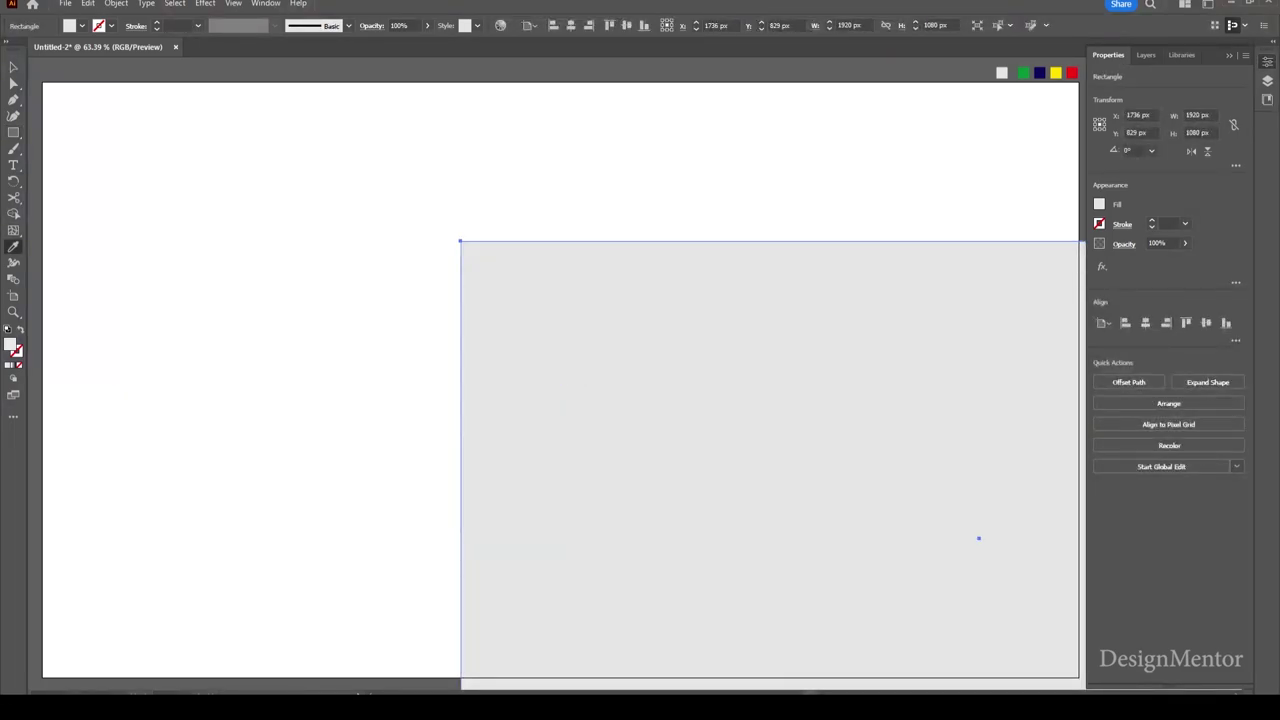
pyautogui.press('v')
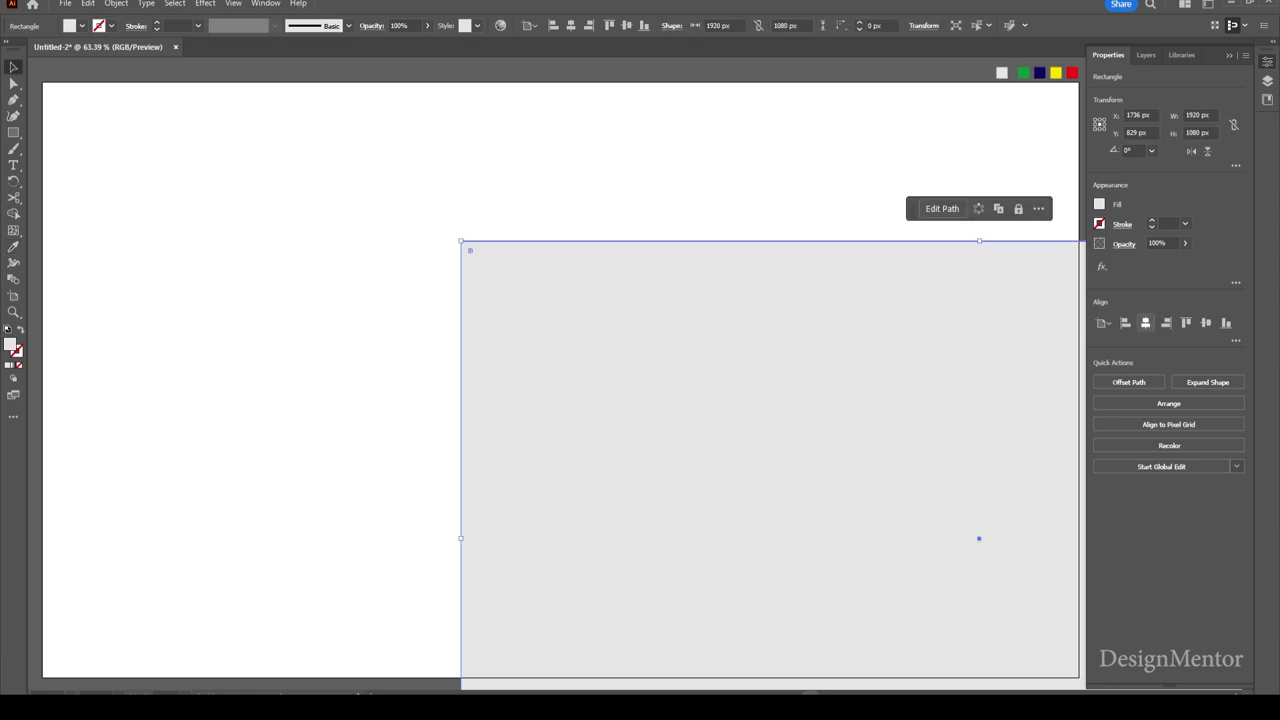
pyautogui.click(1145, 322)
pyautogui.click(1206, 322)
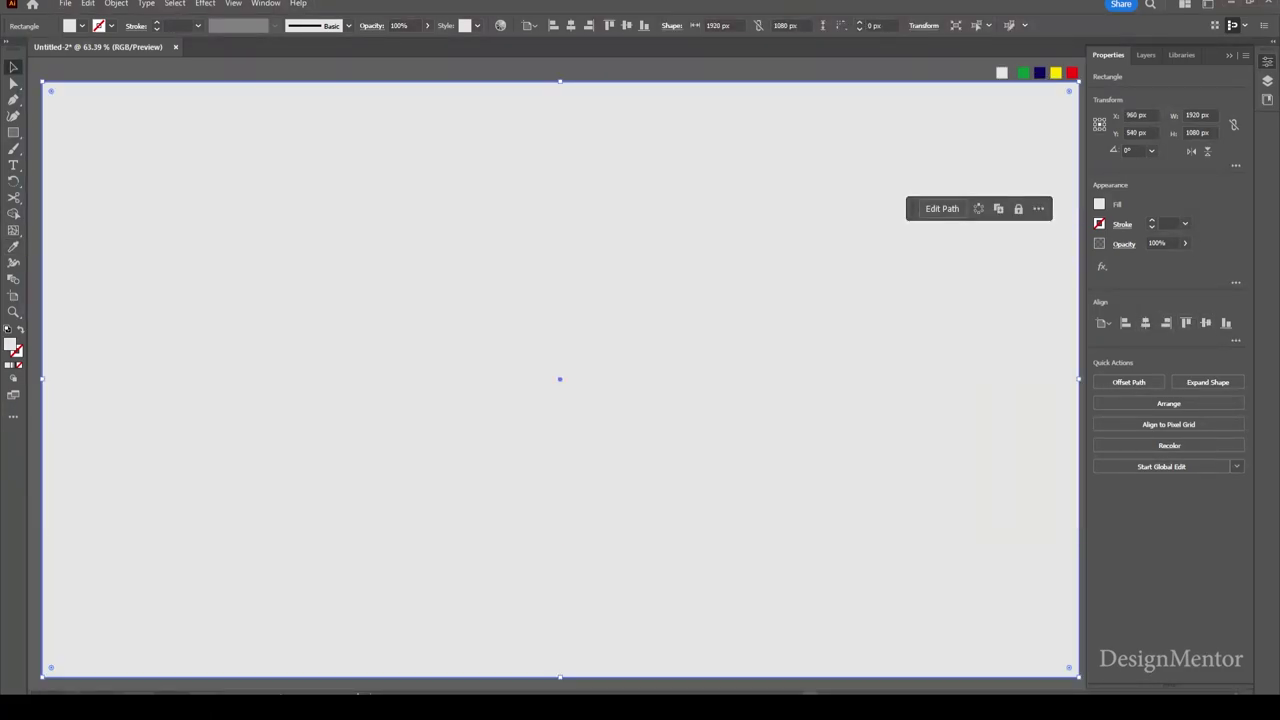
pyautogui.click(116, 3)
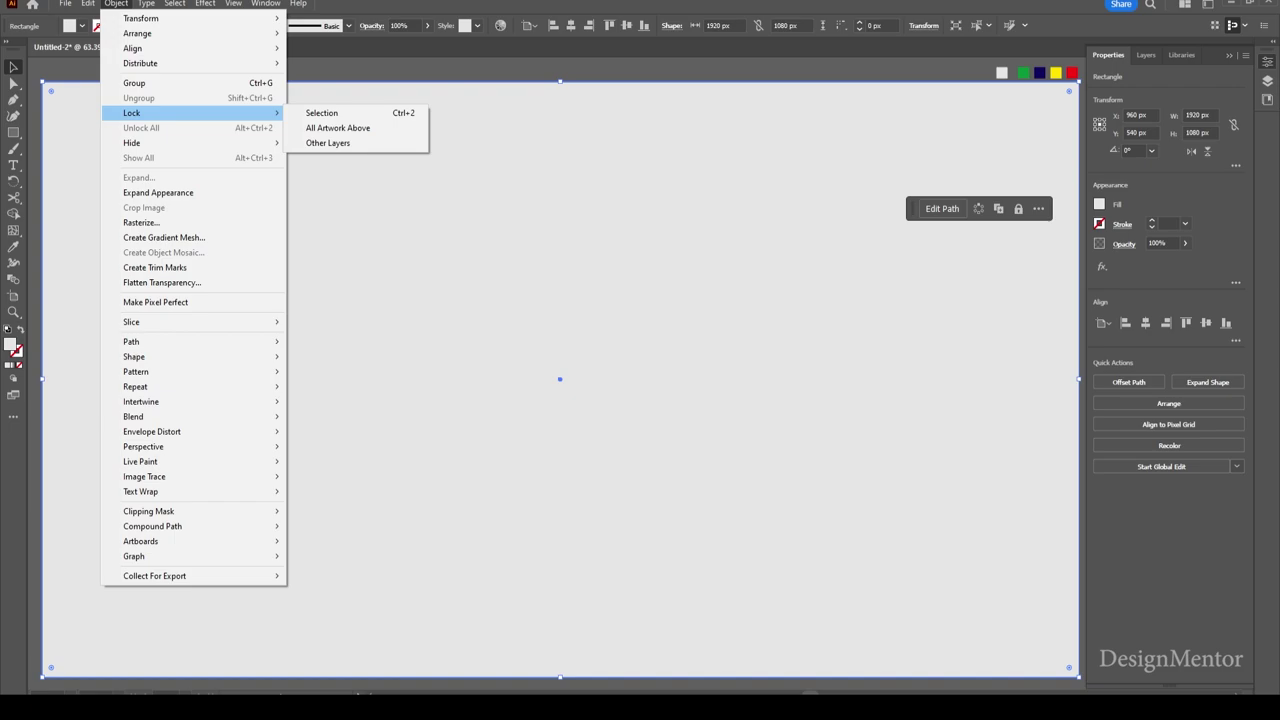
pyautogui.click(300, 112)
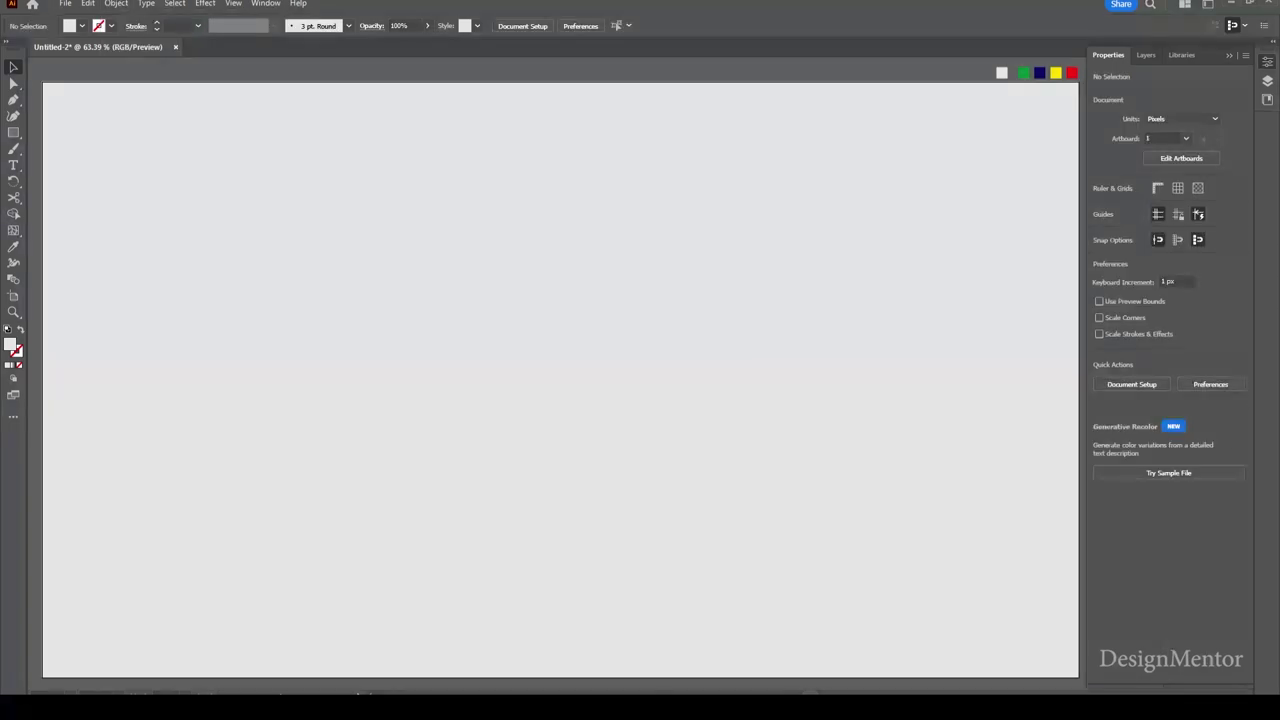
# Set the fill colour to tan (R199 G178 B153)
pyautogui.click(82, 25)
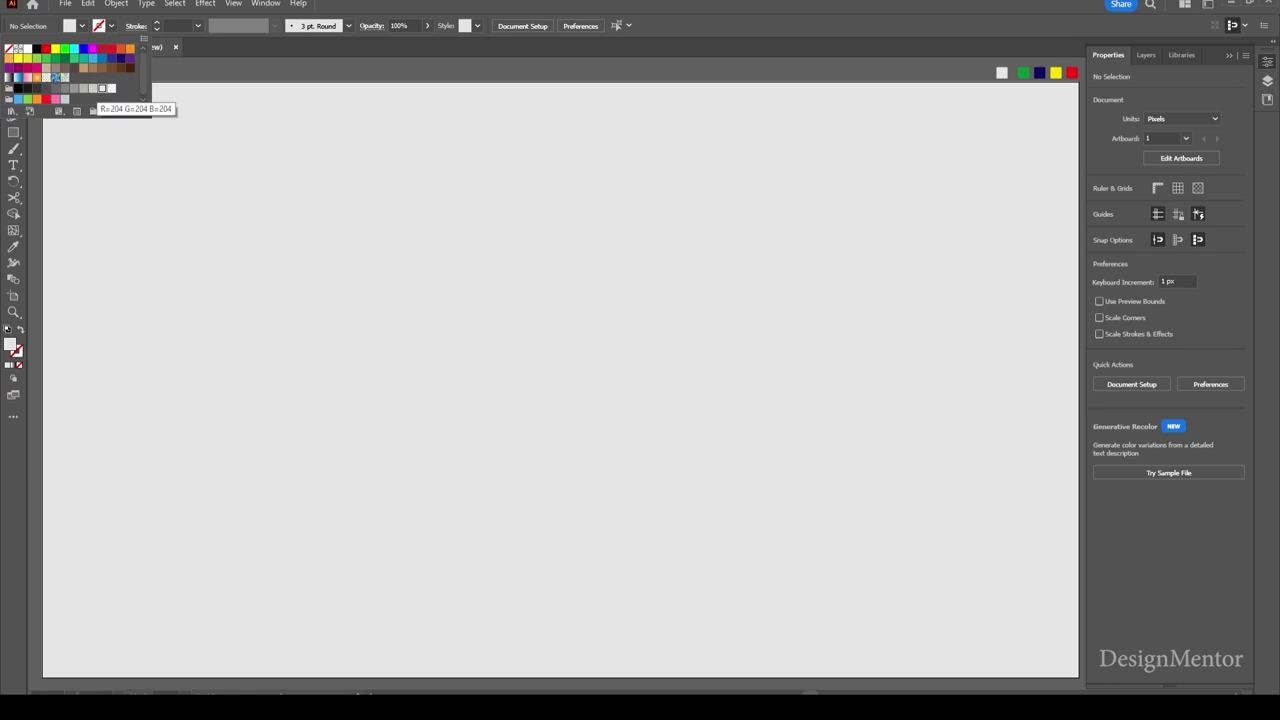
pyautogui.press('Escape')
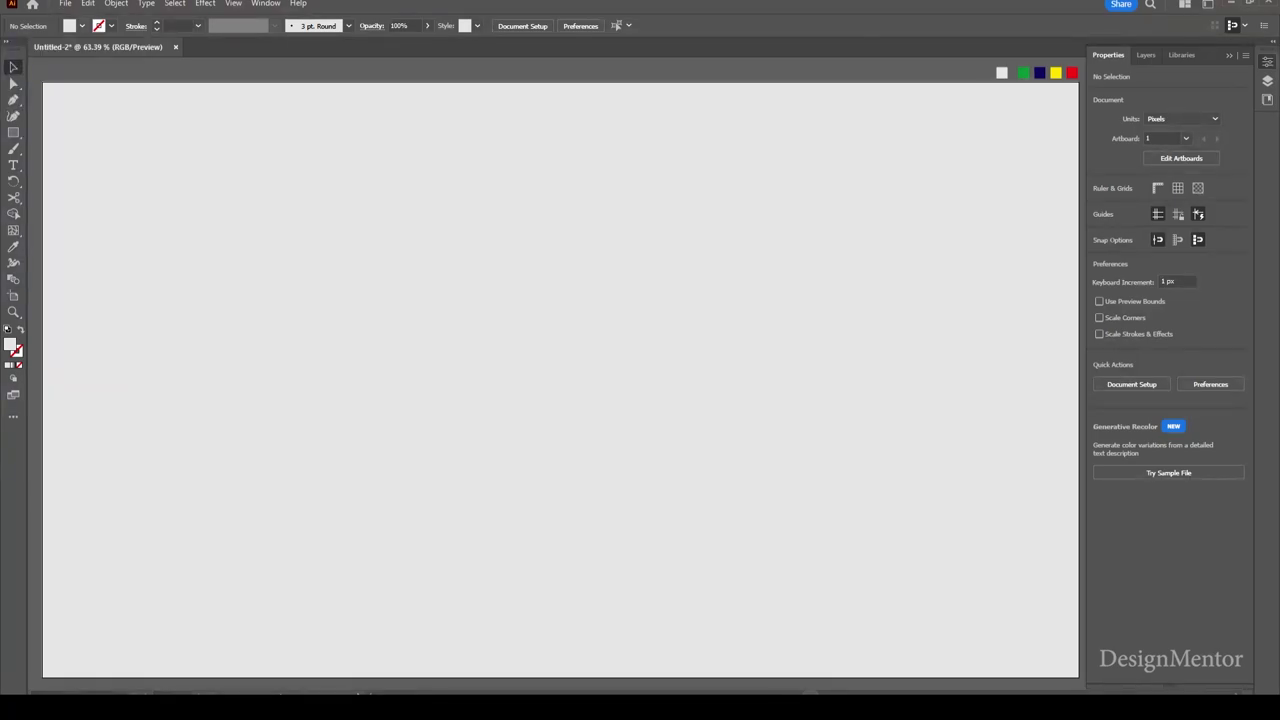
pyautogui.click(82, 25)
pyautogui.click(47, 68)
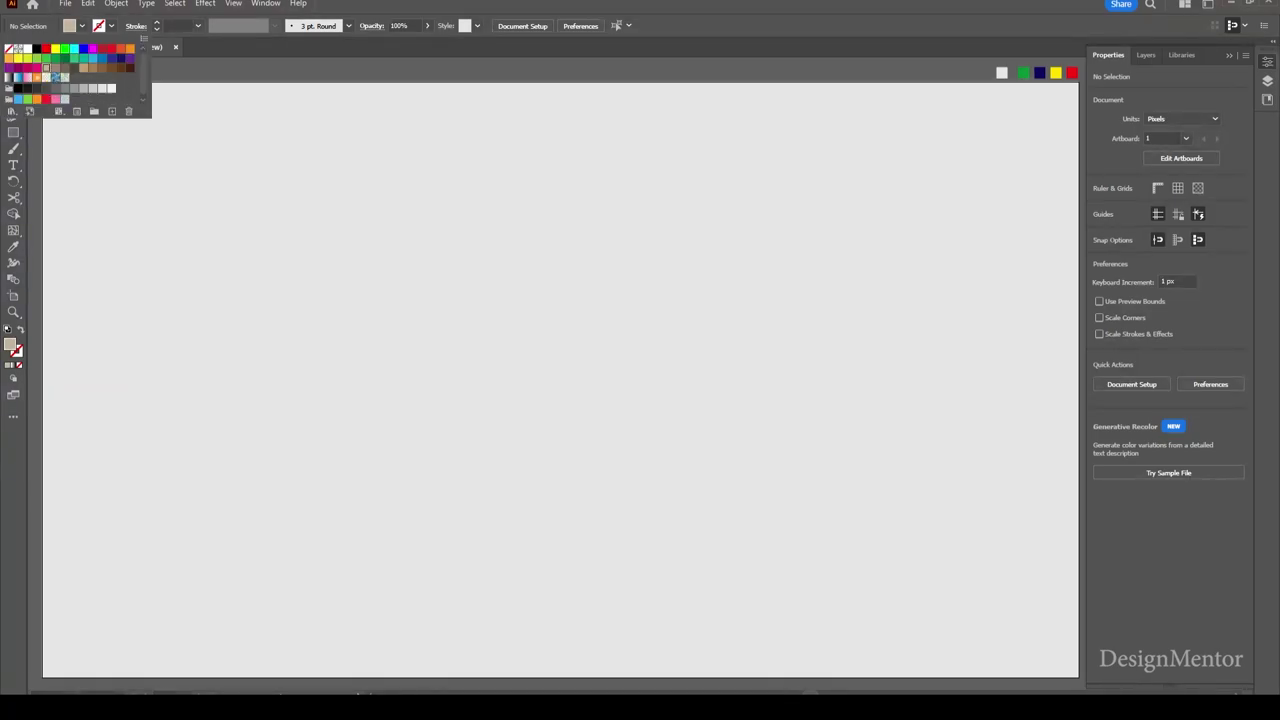
pyautogui.press('Escape')
pyautogui.click(13, 132)
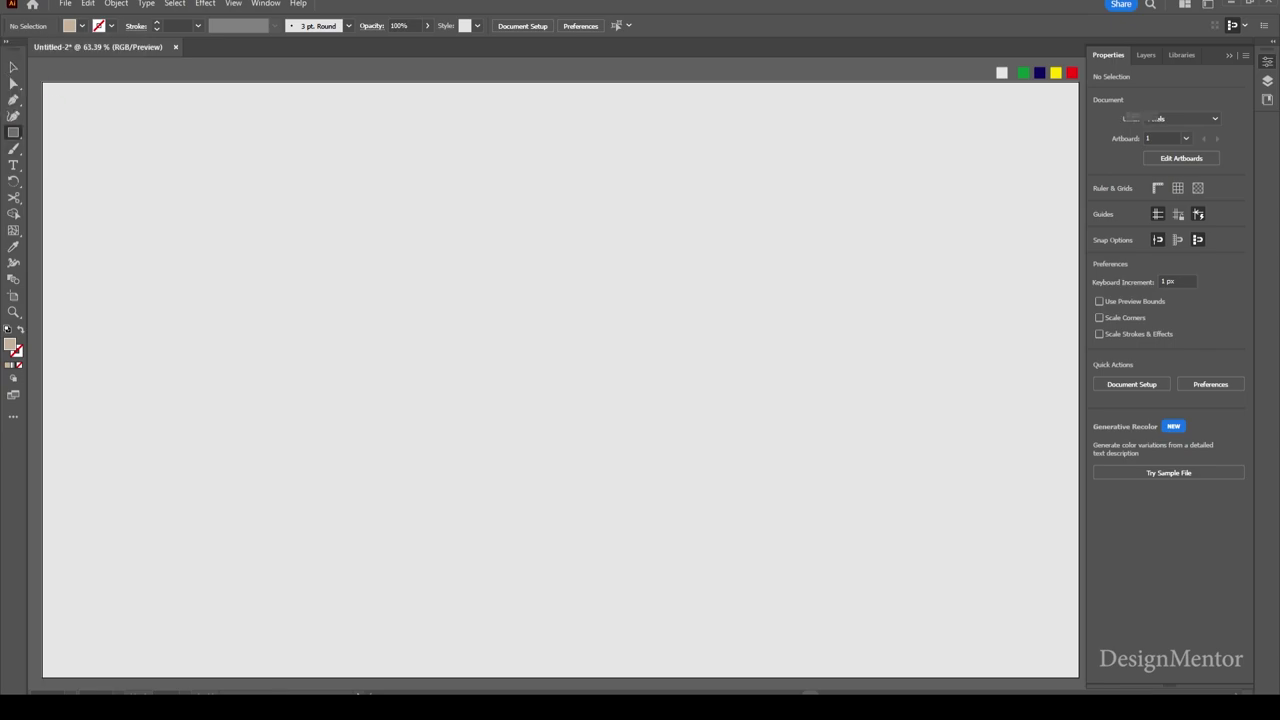
# Create a 650 × 650 px tan square centred on the artboard, then deselect it
pyautogui.click(680, 200)
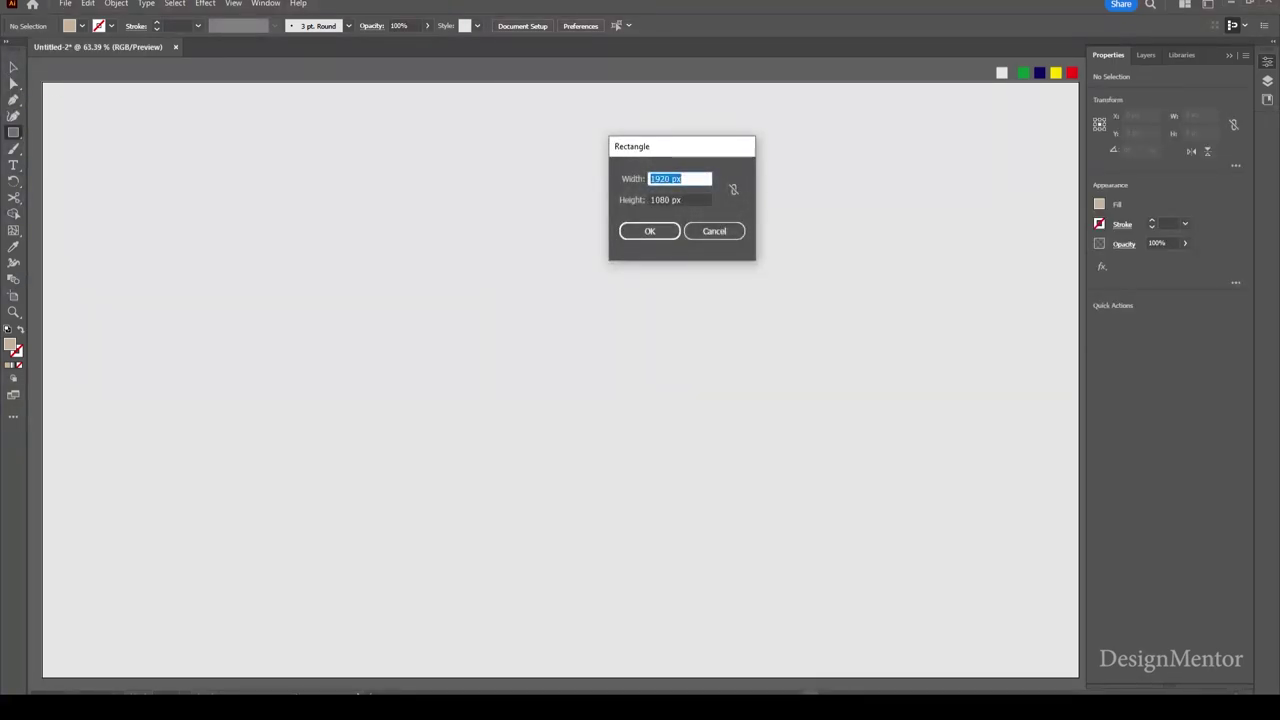
pyautogui.write('650')
pyautogui.press('Tab')
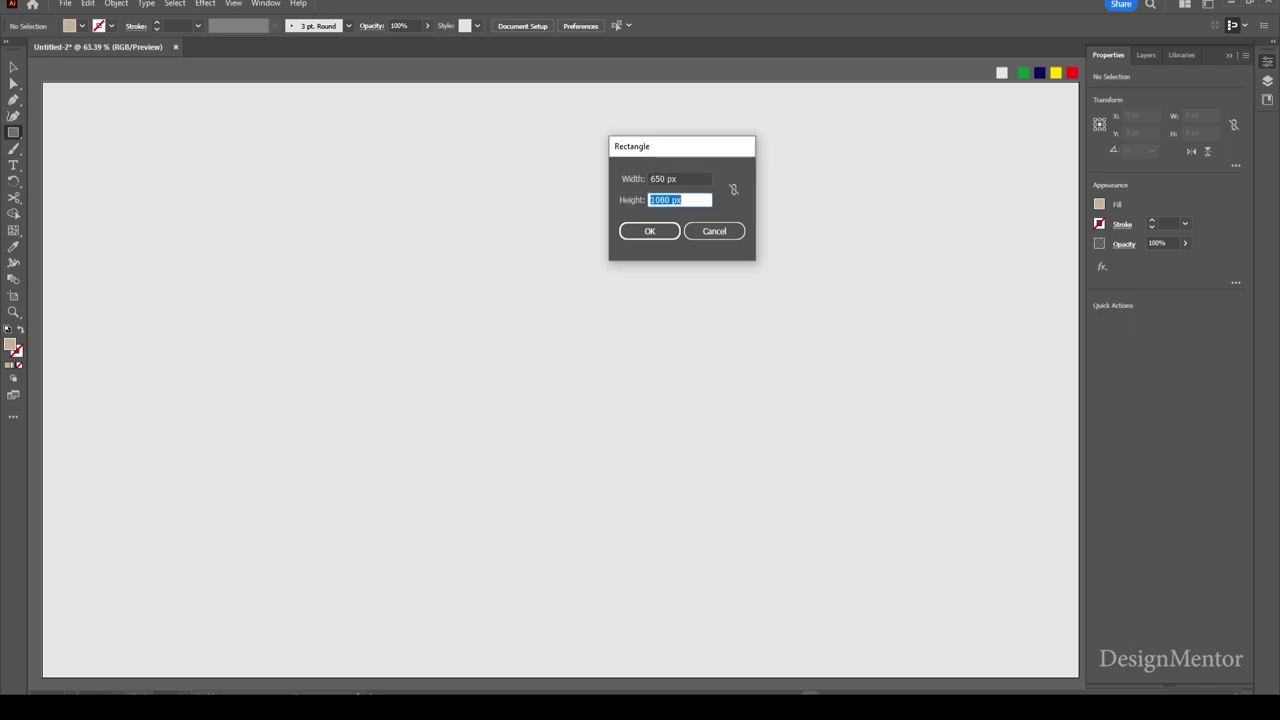
pyautogui.write('650')
pyautogui.press('Return')
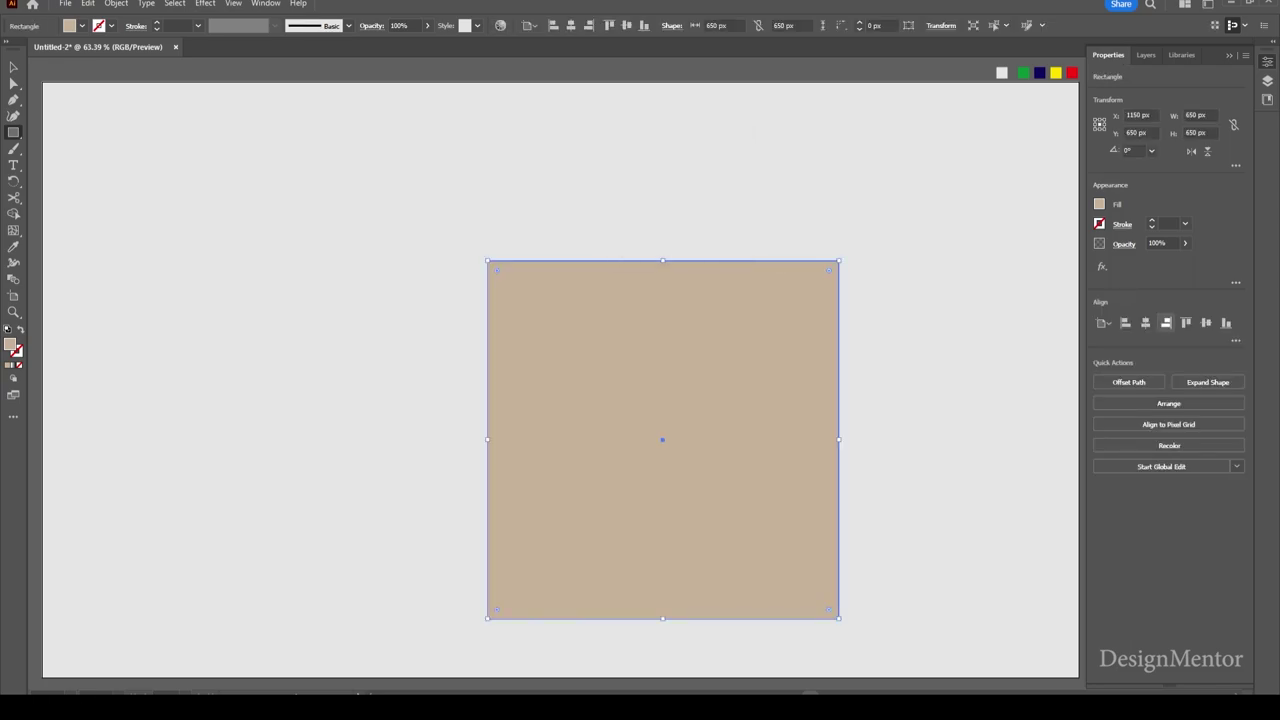
pyautogui.click(1145, 322)
pyautogui.click(1206, 322)
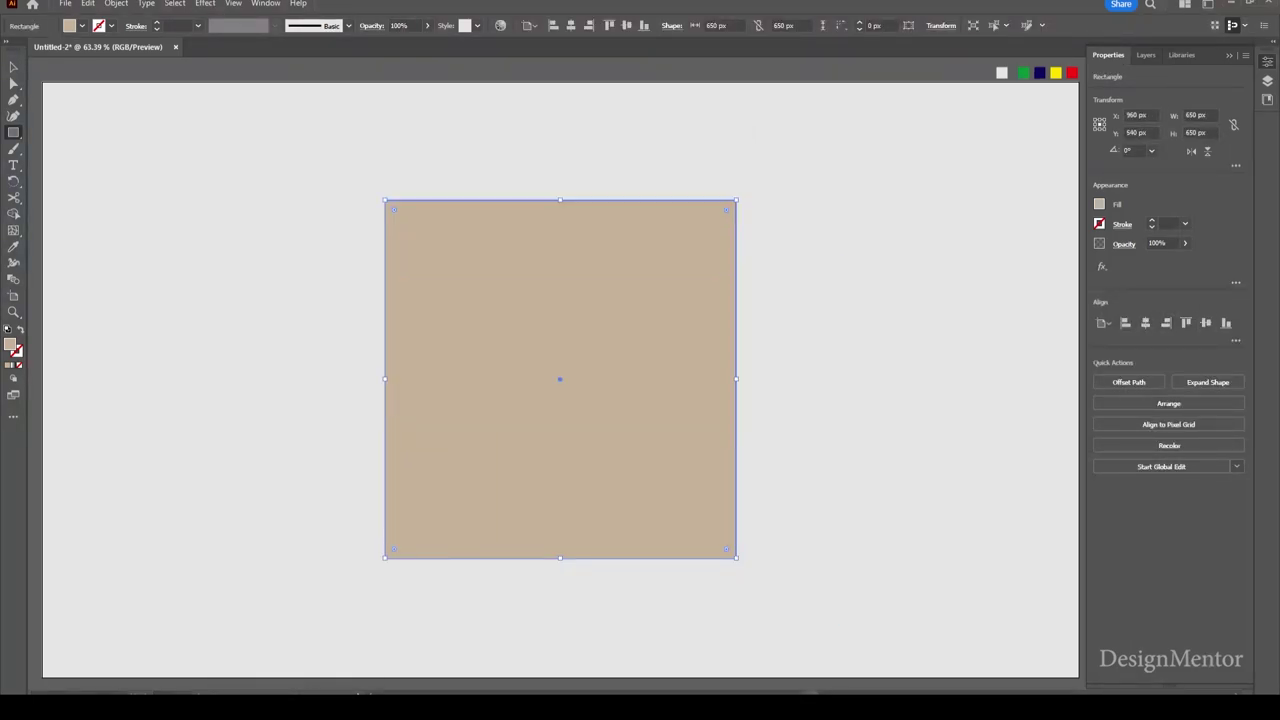
pyautogui.press('v')
pyautogui.hotkey('ctrl', 'shift', 'a')
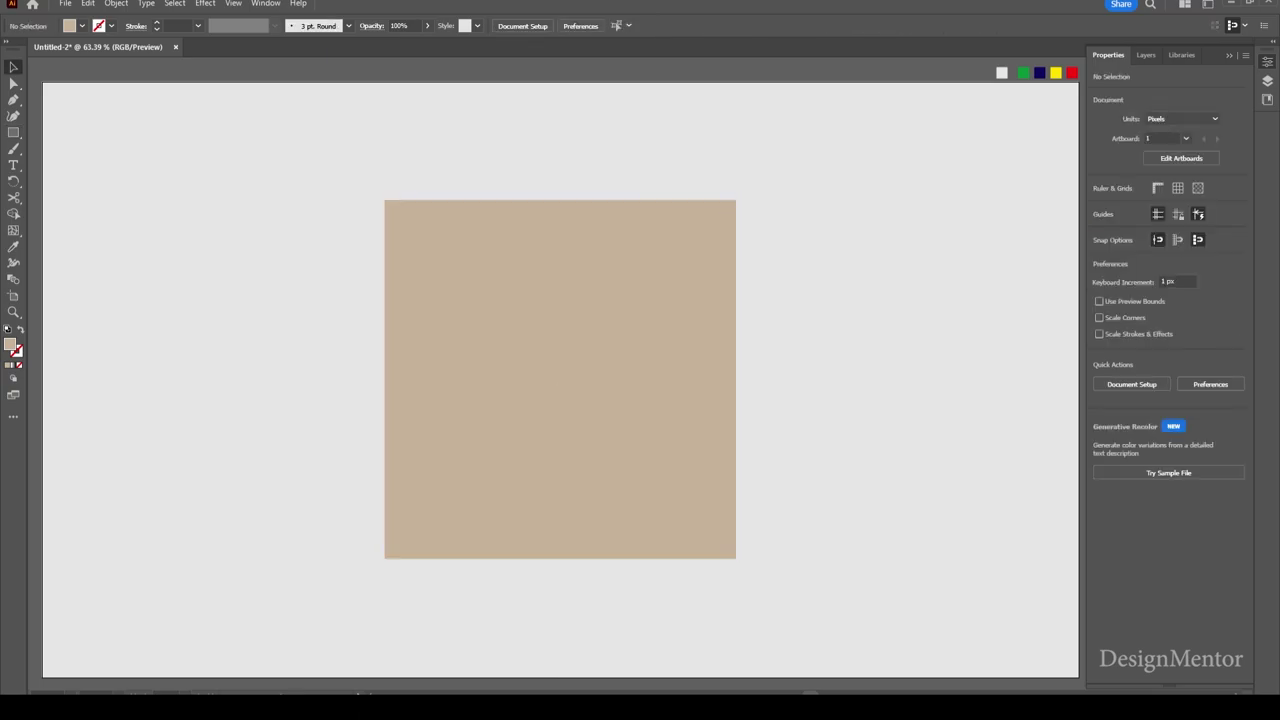
# Paste a copy of the tan square in place and resize it to 450 × 450 px
pyautogui.hotkey('ctrl', 'a')
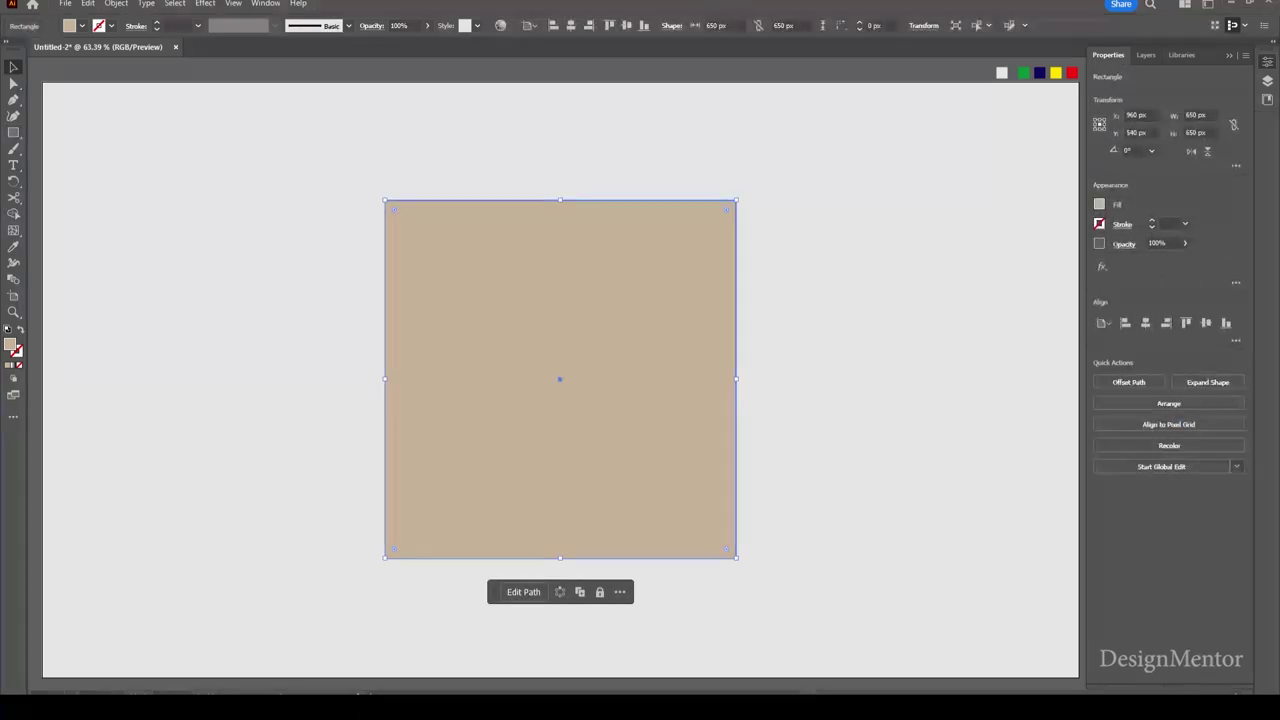
pyautogui.click(88, 3)
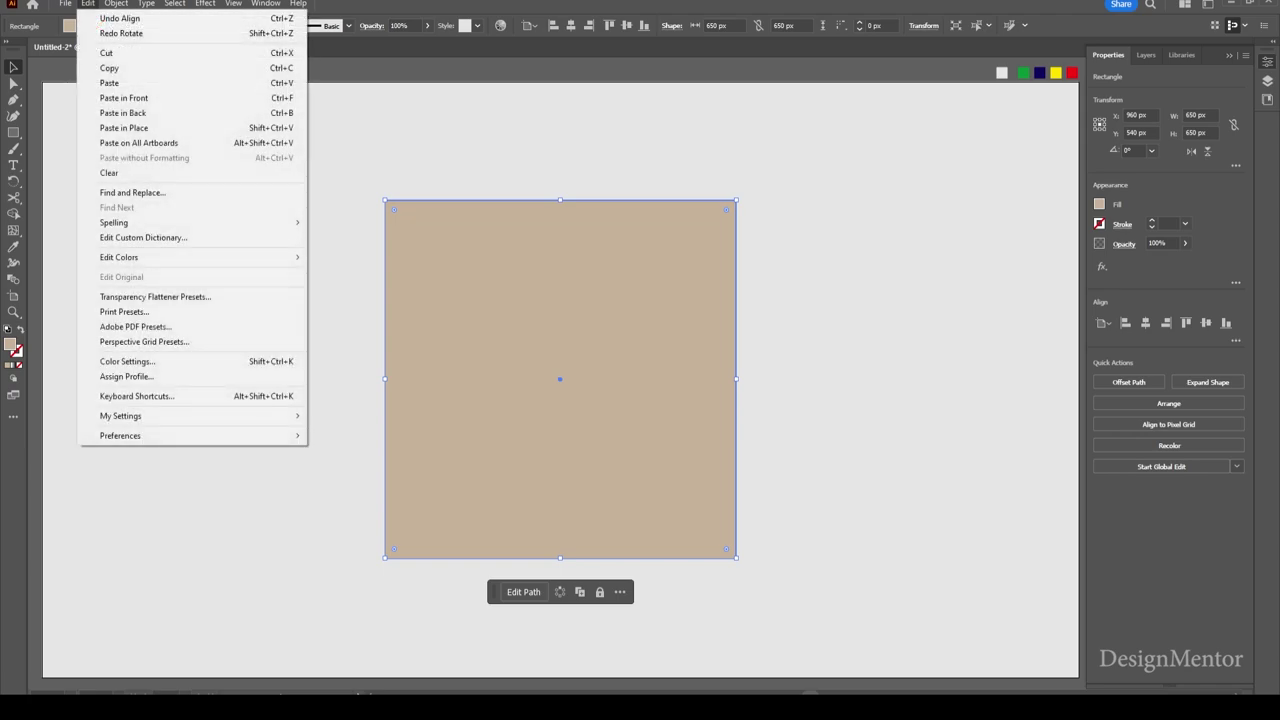
pyautogui.click(110, 66)
pyautogui.click(88, 3)
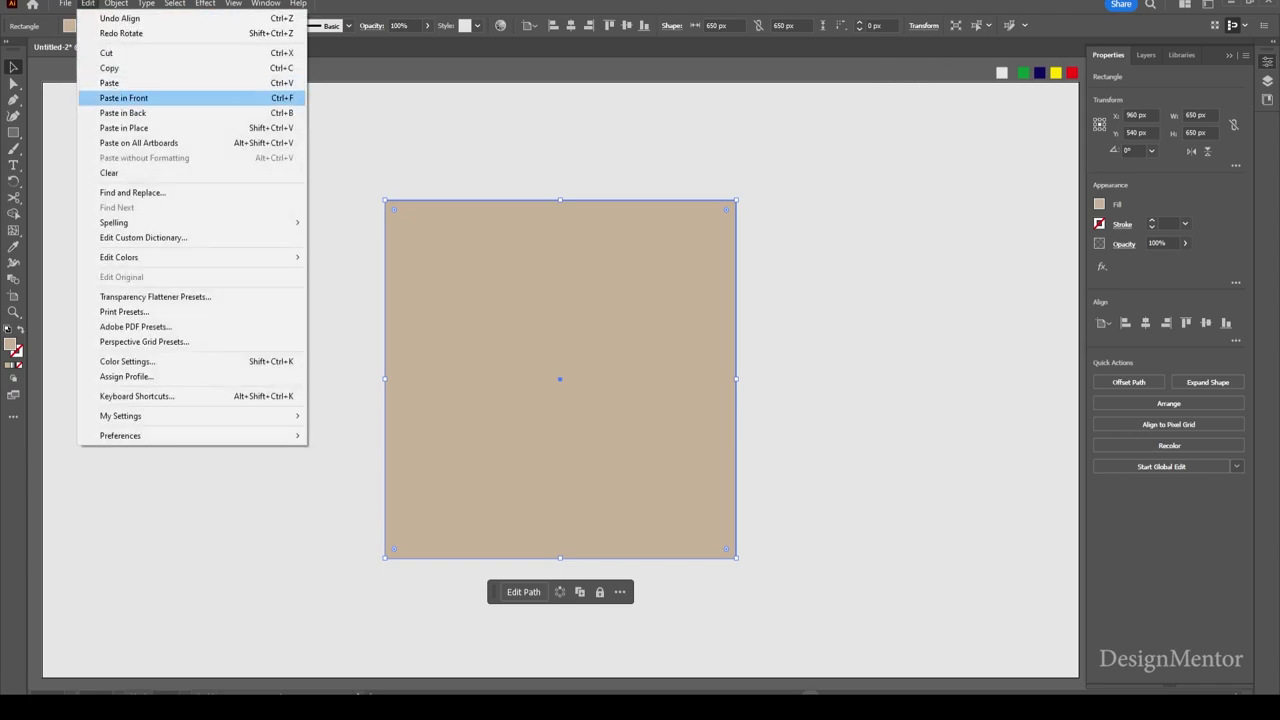
pyautogui.click(110, 94)
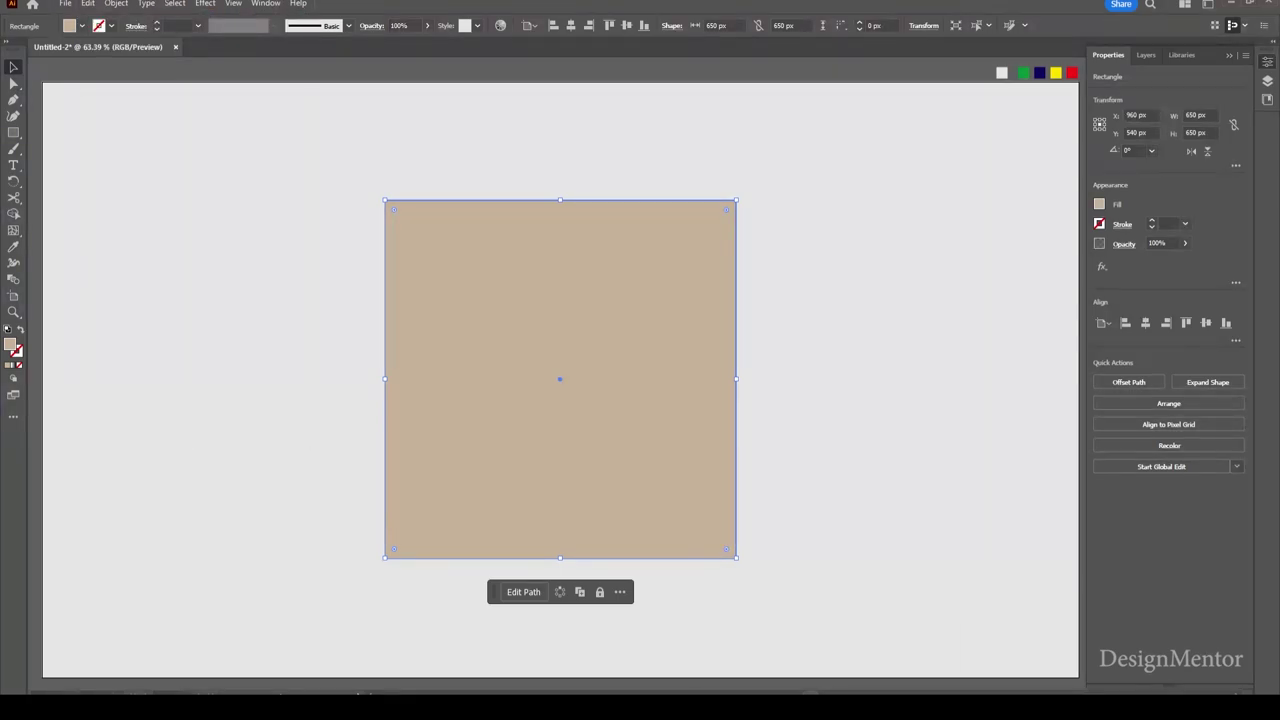
pyautogui.click(1200, 115)
pyautogui.write('450')
pyautogui.press('Tab')
pyautogui.write('450')
pyautogui.press('Return')
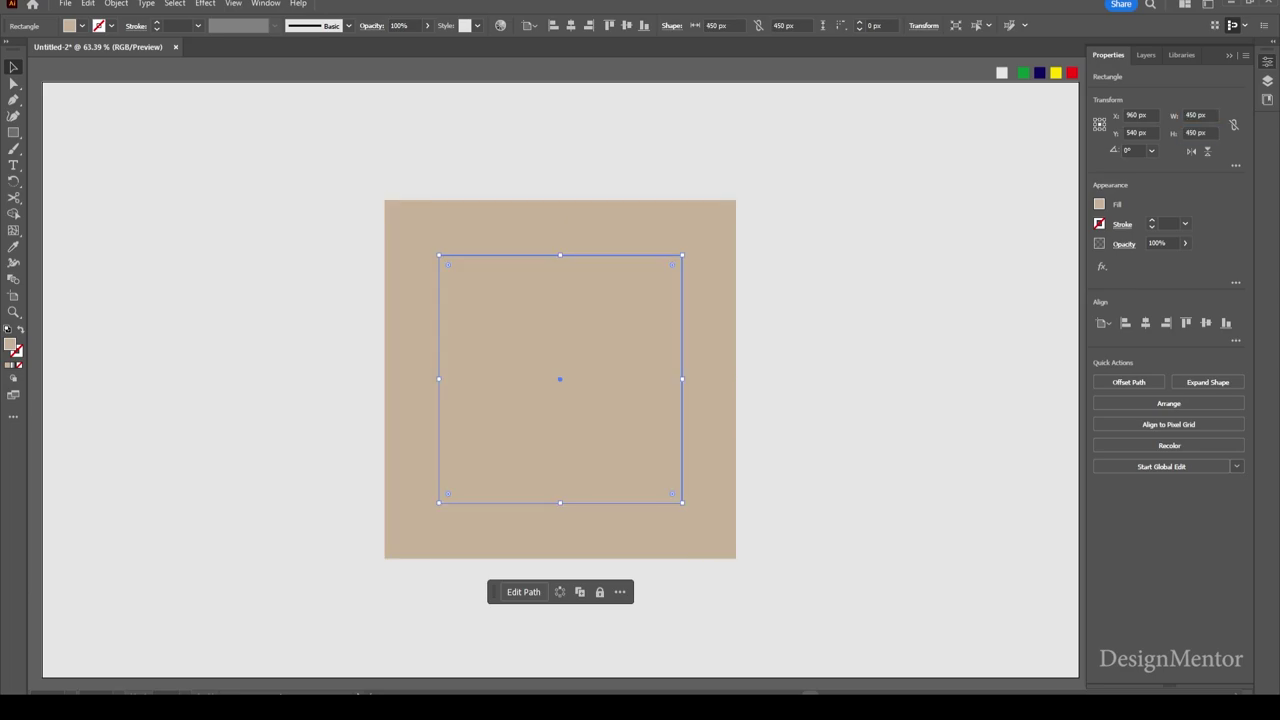
# Give the inner square a darker taupe fill and reselect it
pyautogui.click(81, 25)
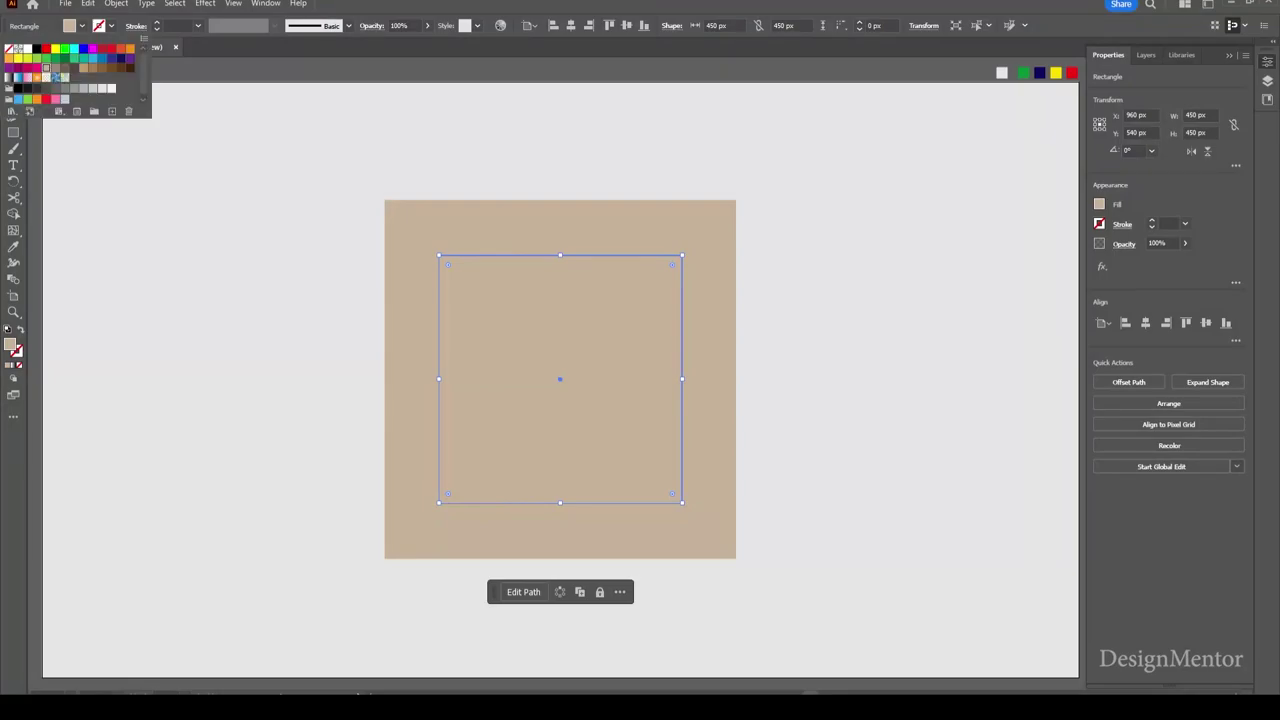
pyautogui.click(46, 68)
pyautogui.press('Escape')
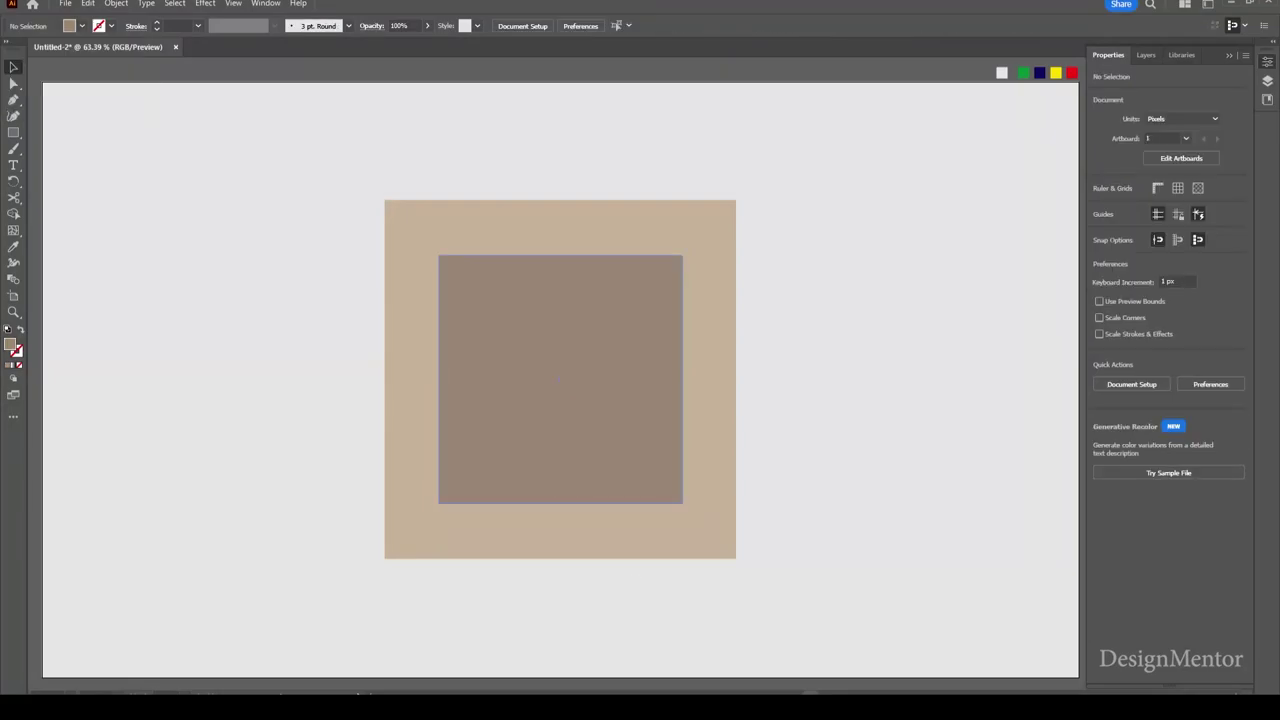
pyautogui.click(200, 400)
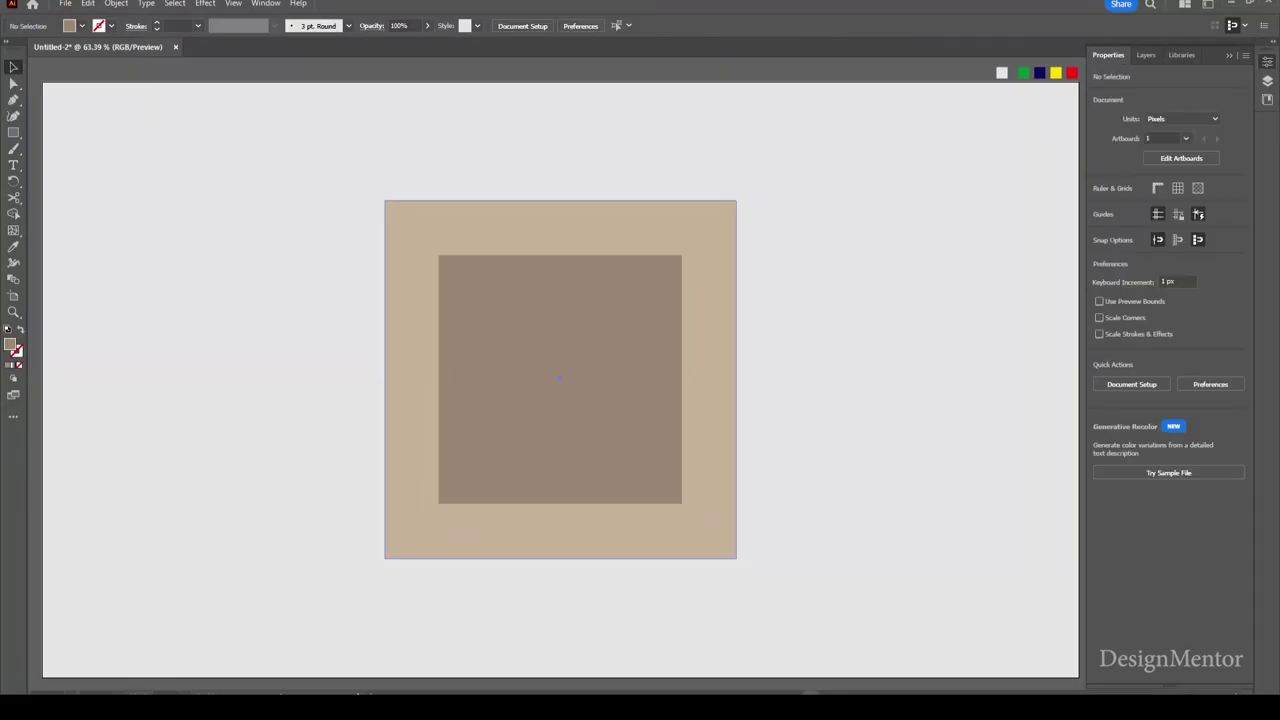
pyautogui.click(410, 530)
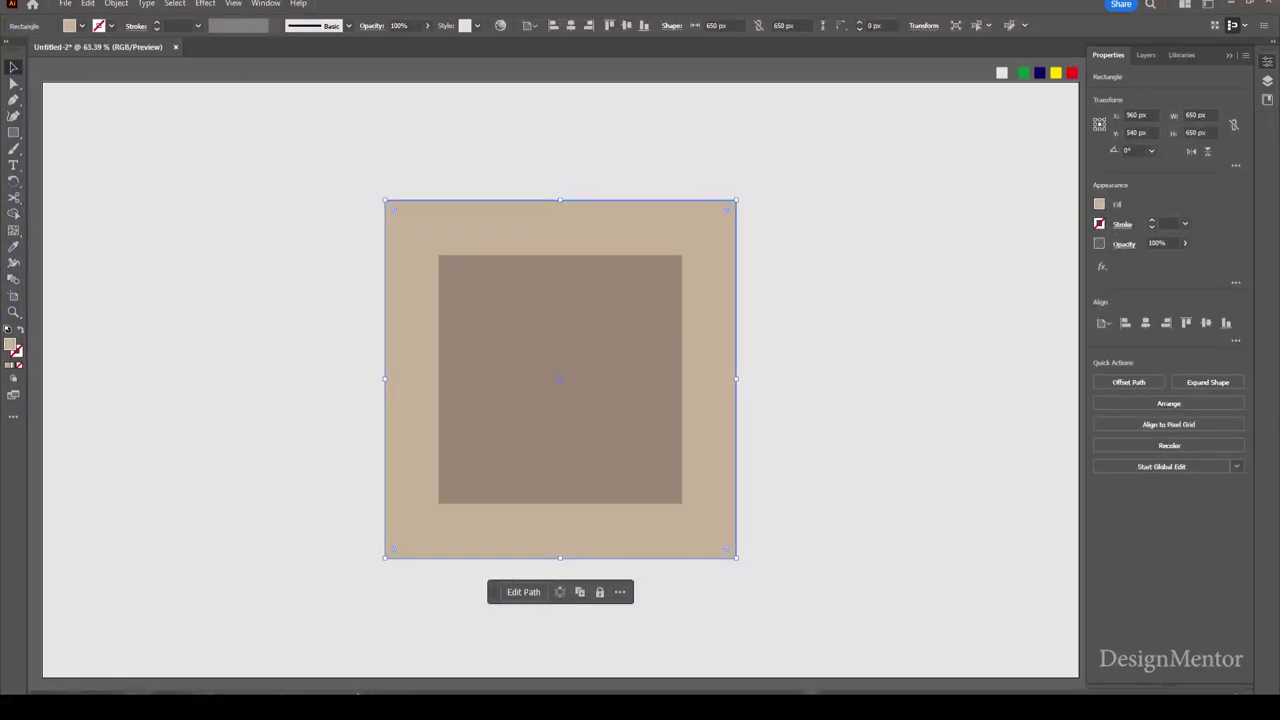
pyautogui.click(560, 400)
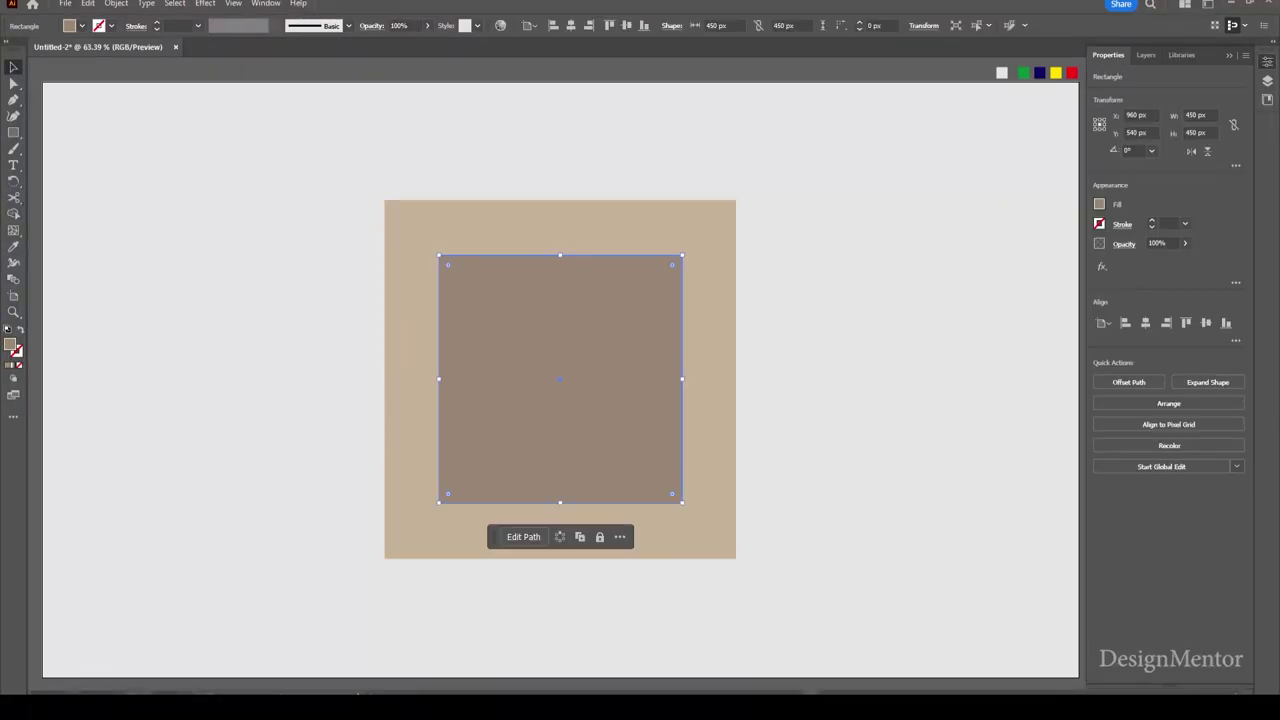
# Resize the inner taupe square to 350 × 350 px
pyautogui.click(1197, 115)
pyautogui.write('350')
pyautogui.press('Tab')
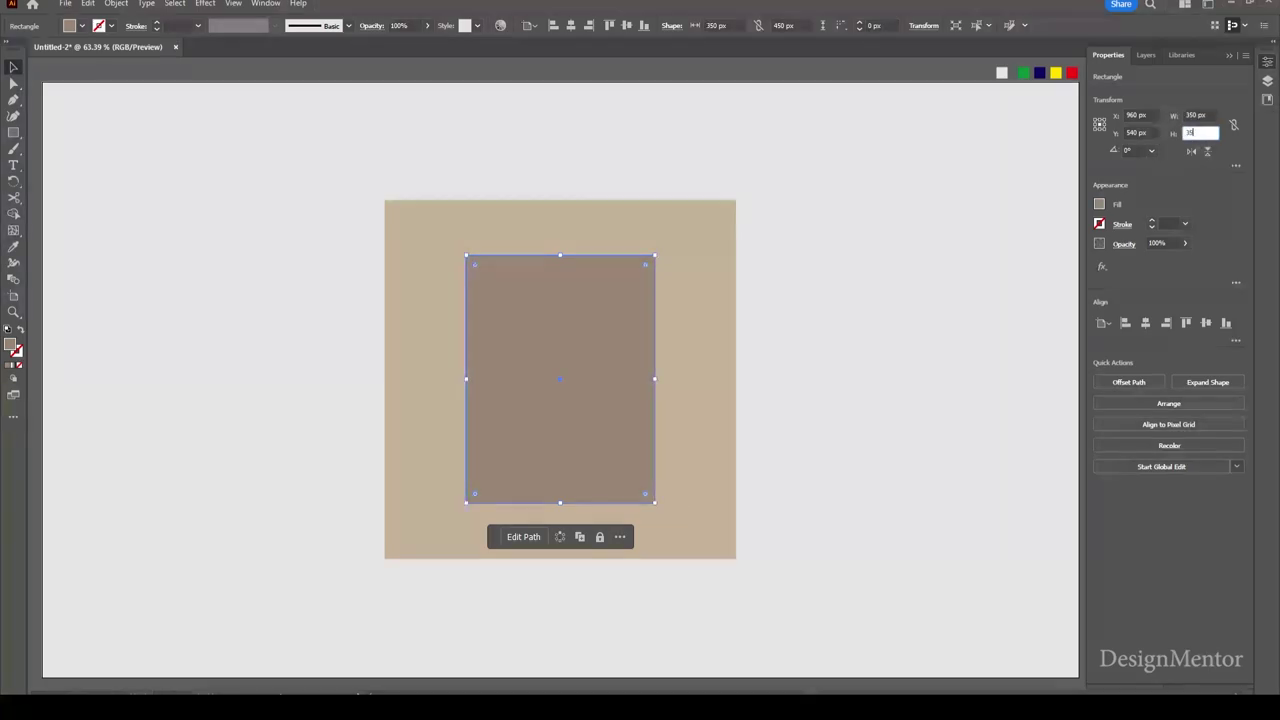
pyautogui.write('350')
pyautogui.press('Return')
pyautogui.hotkey('ctrl', 'shift', 'a')
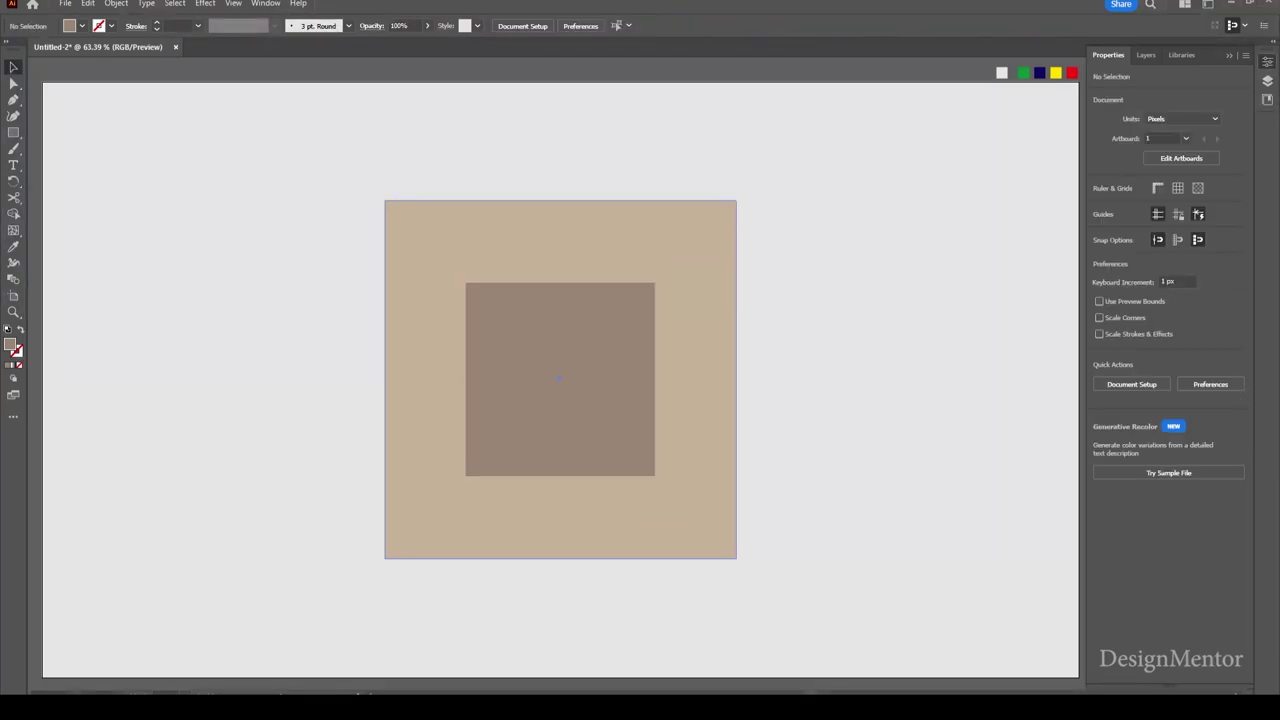
# Subtract the inner square from the tan square with Minus Front, leaving a frame
pyautogui.hotkey('ctrl', 'a')
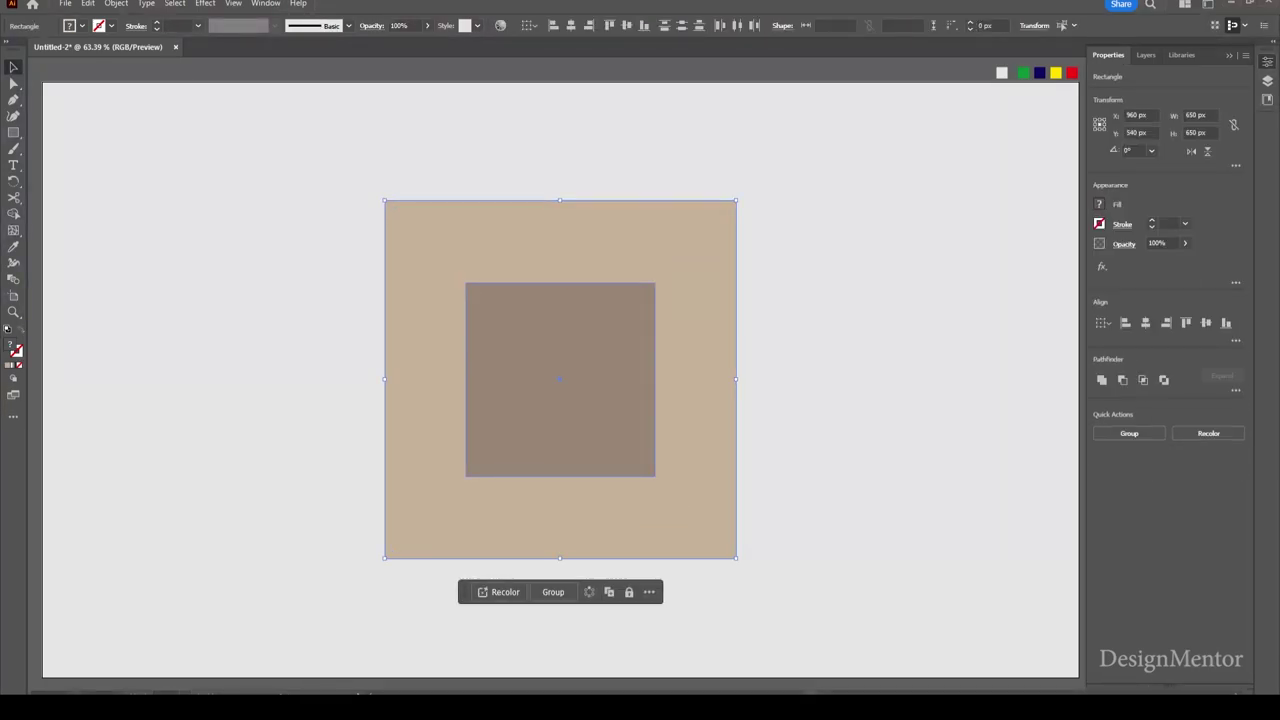
pyautogui.click(1122, 380)
pyautogui.hotkey('ctrl', 'shift', 'a')
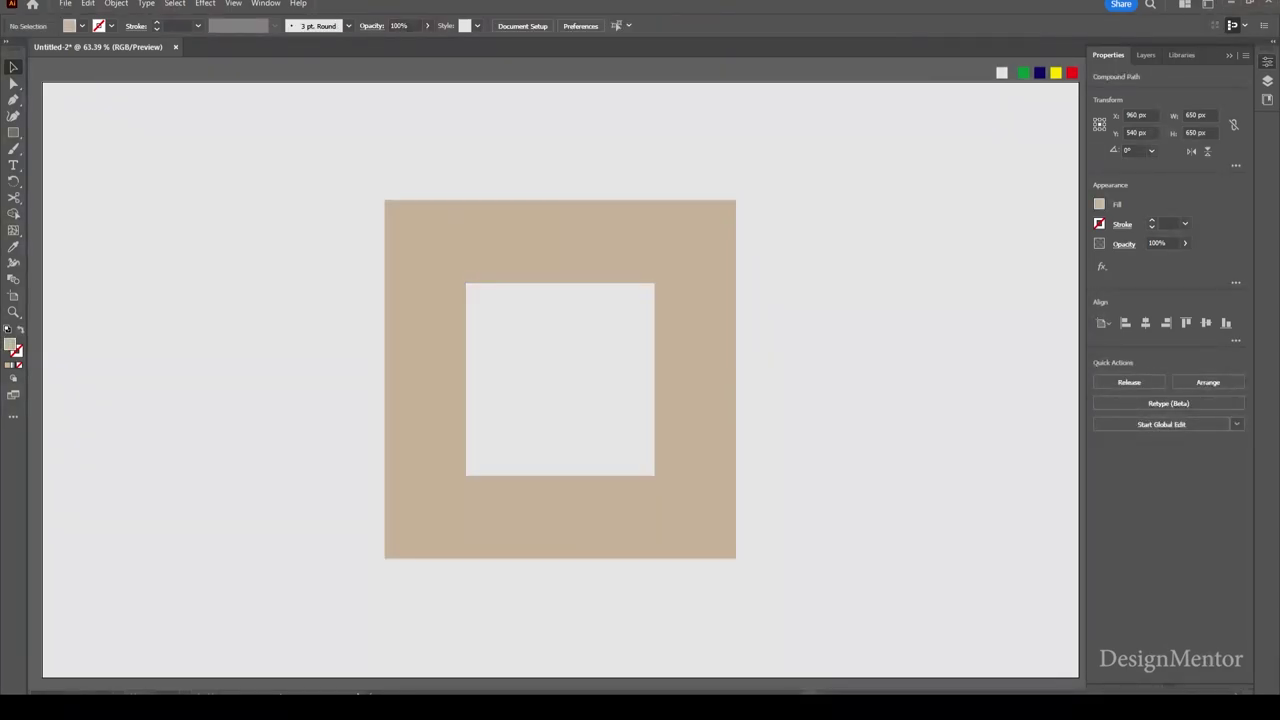
pyautogui.hotkey('ctrl', 'a')
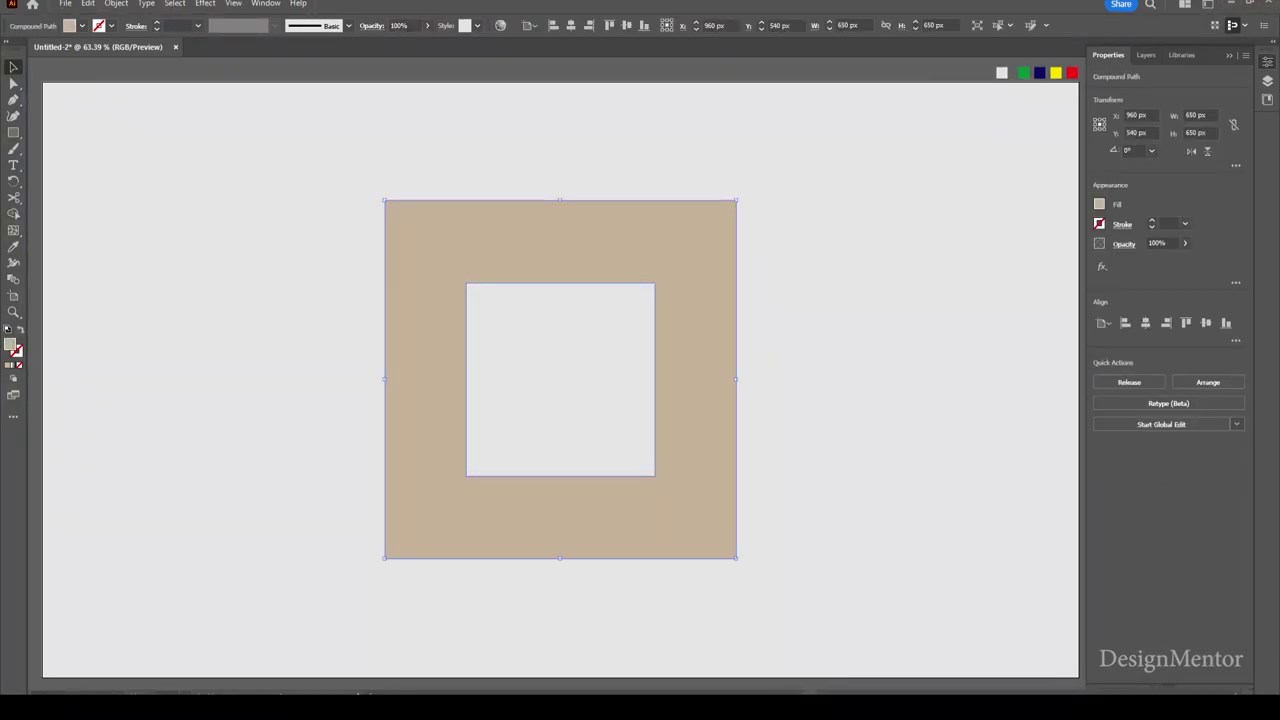
pyautogui.hotkey('ctrl', 'shift', 'a')
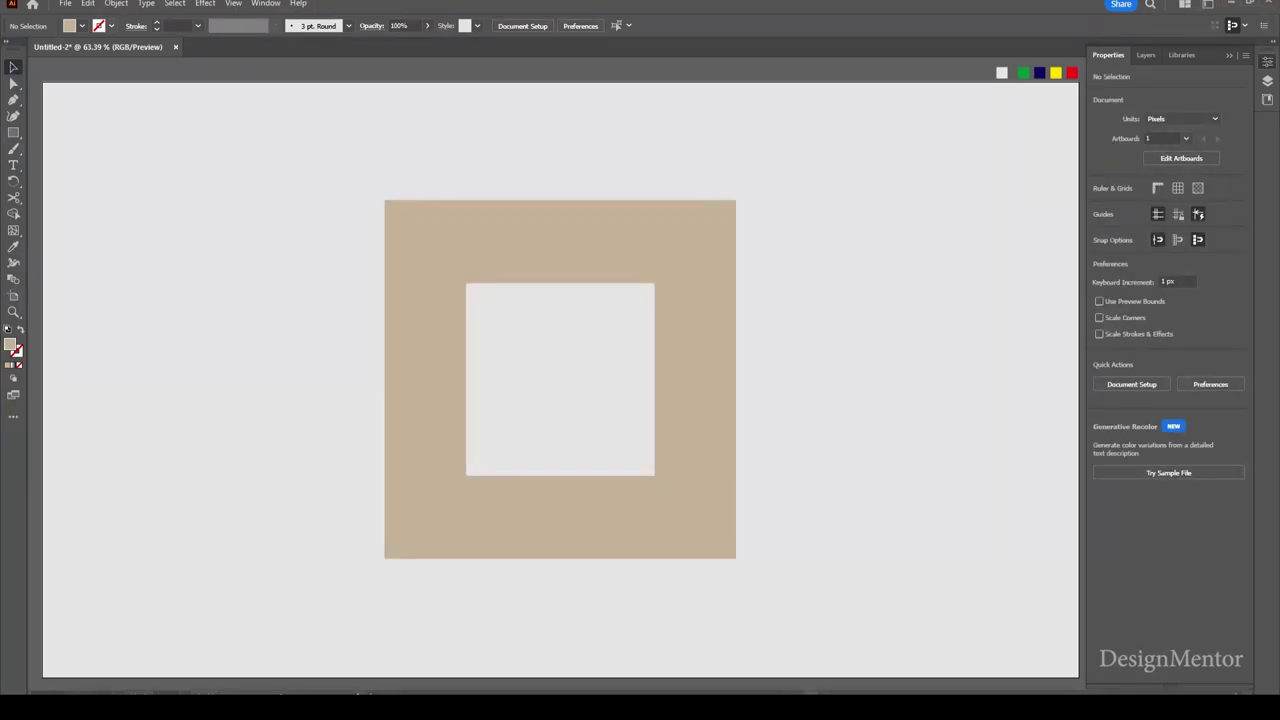
# Set the stroke to black and the fill to none
pyautogui.click(111, 25)
pyautogui.click(27, 48)
pyautogui.click(82, 25)
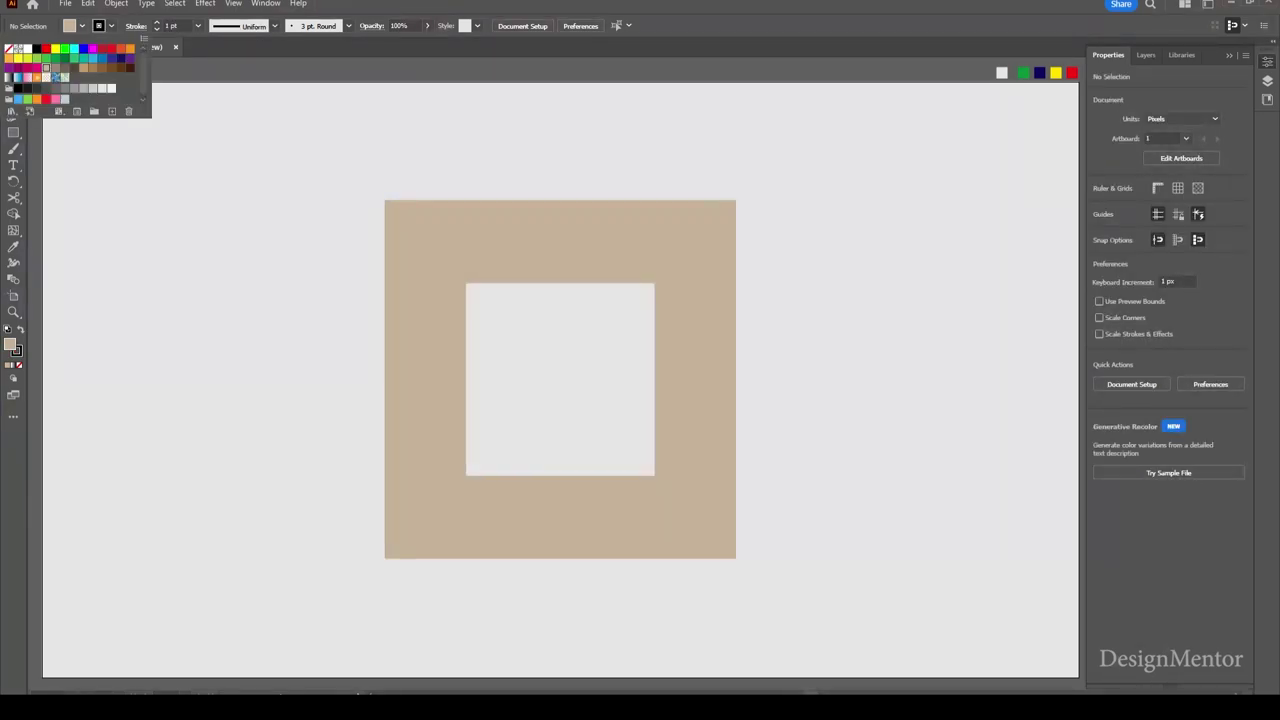
pyautogui.click(8, 48)
# Draw a vertical line through the frame, centred horizontally on the artboard
pyautogui.click(13, 132)
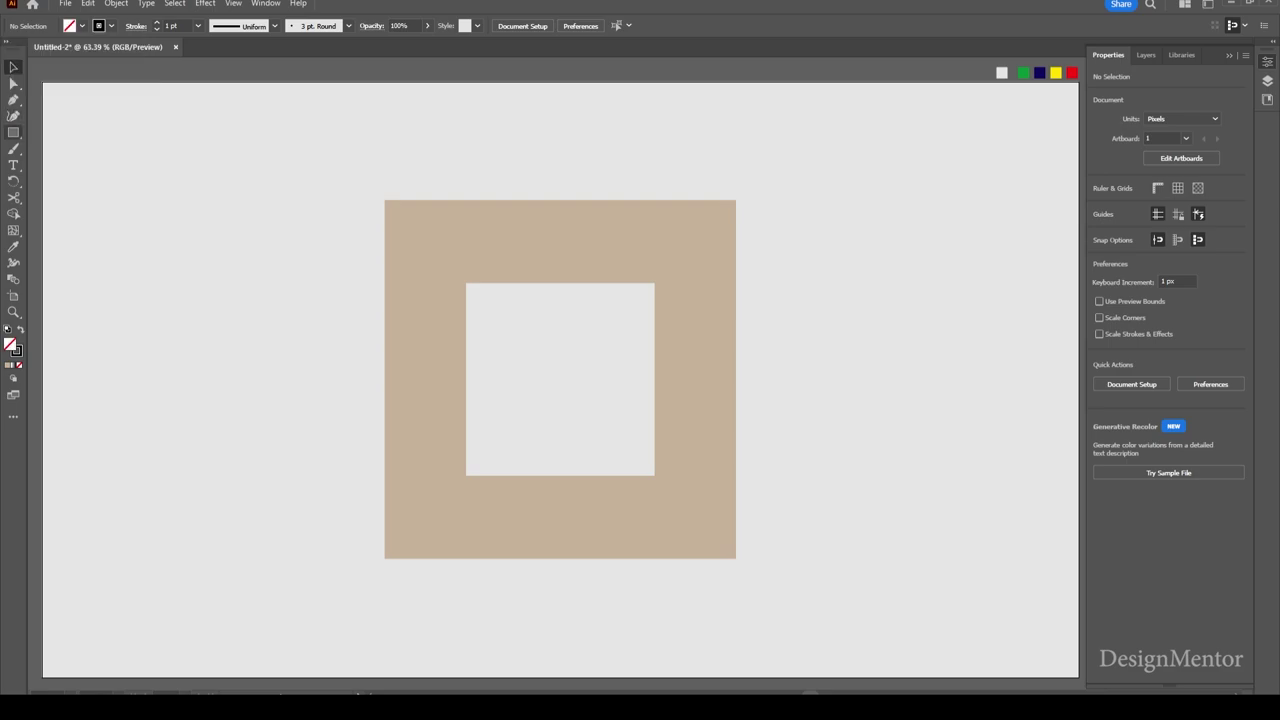
pyautogui.click(86, 197)
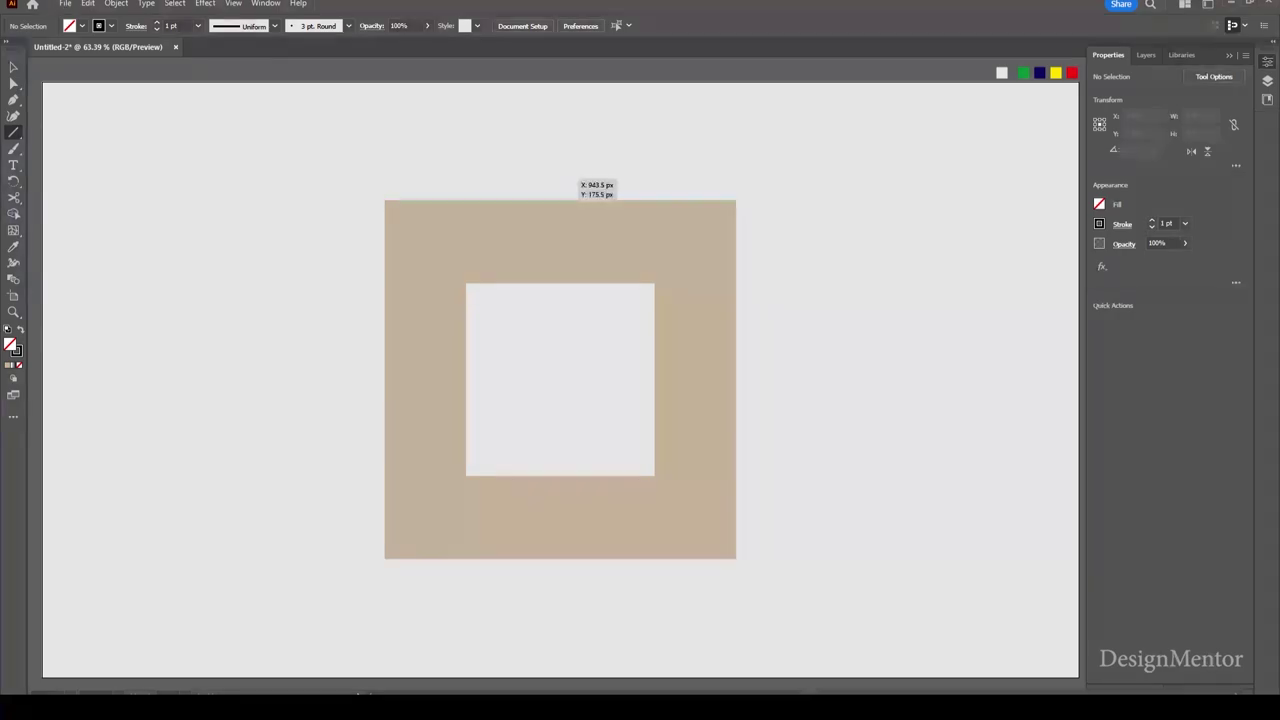
pyautogui.moveTo(551, 178); pyautogui.dragTo(551, 575)
pyautogui.press('v')
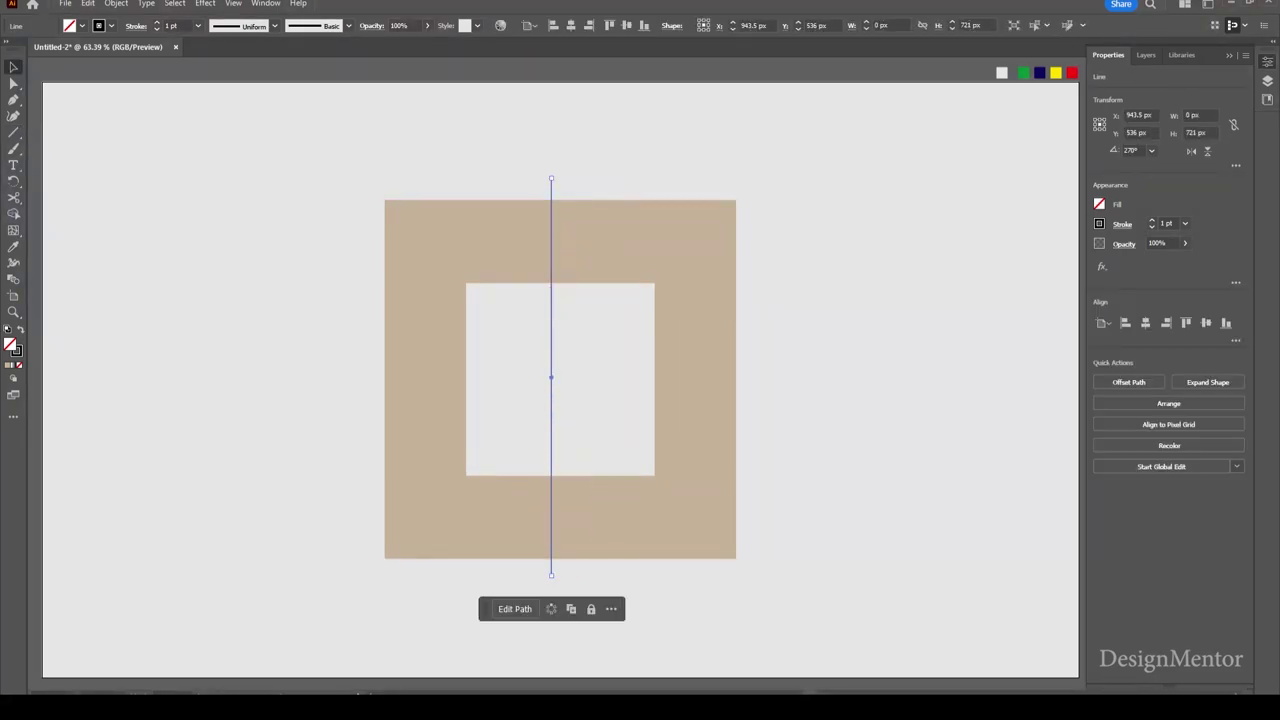
pyautogui.click(1145, 322)
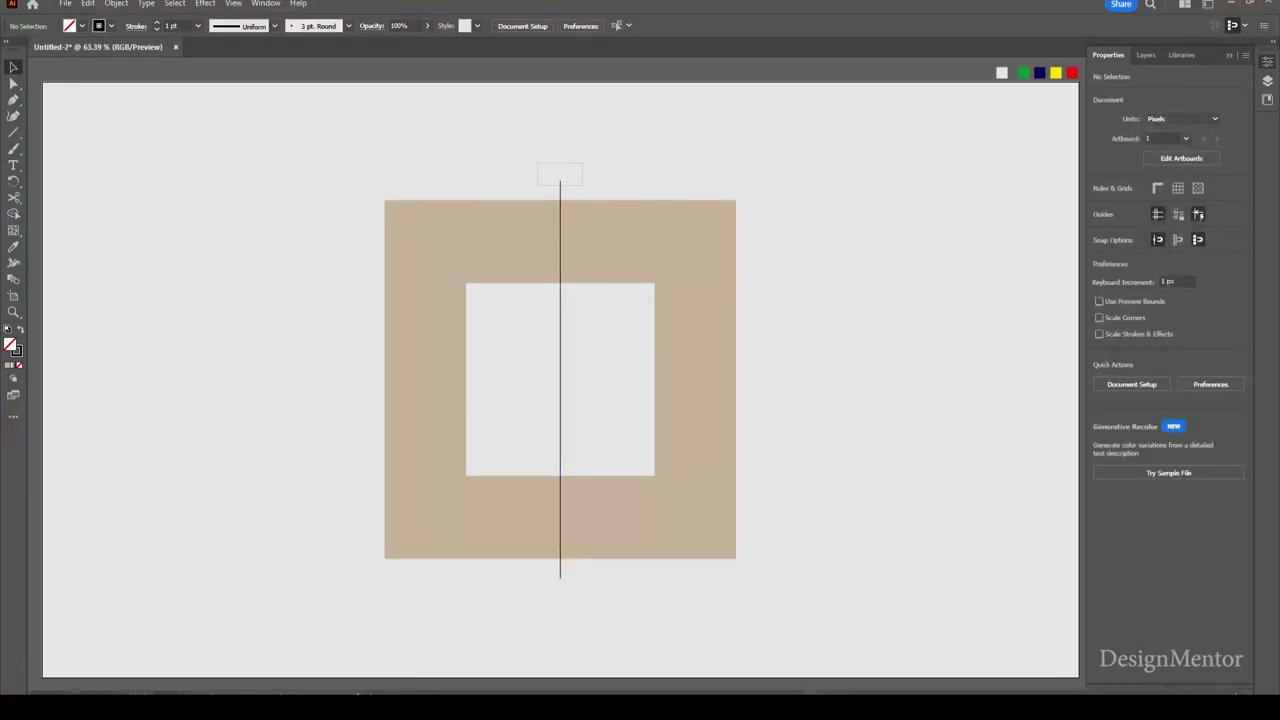
# Paste a copy of the line in front and rotate it to horizontal
pyautogui.click(88, 3)
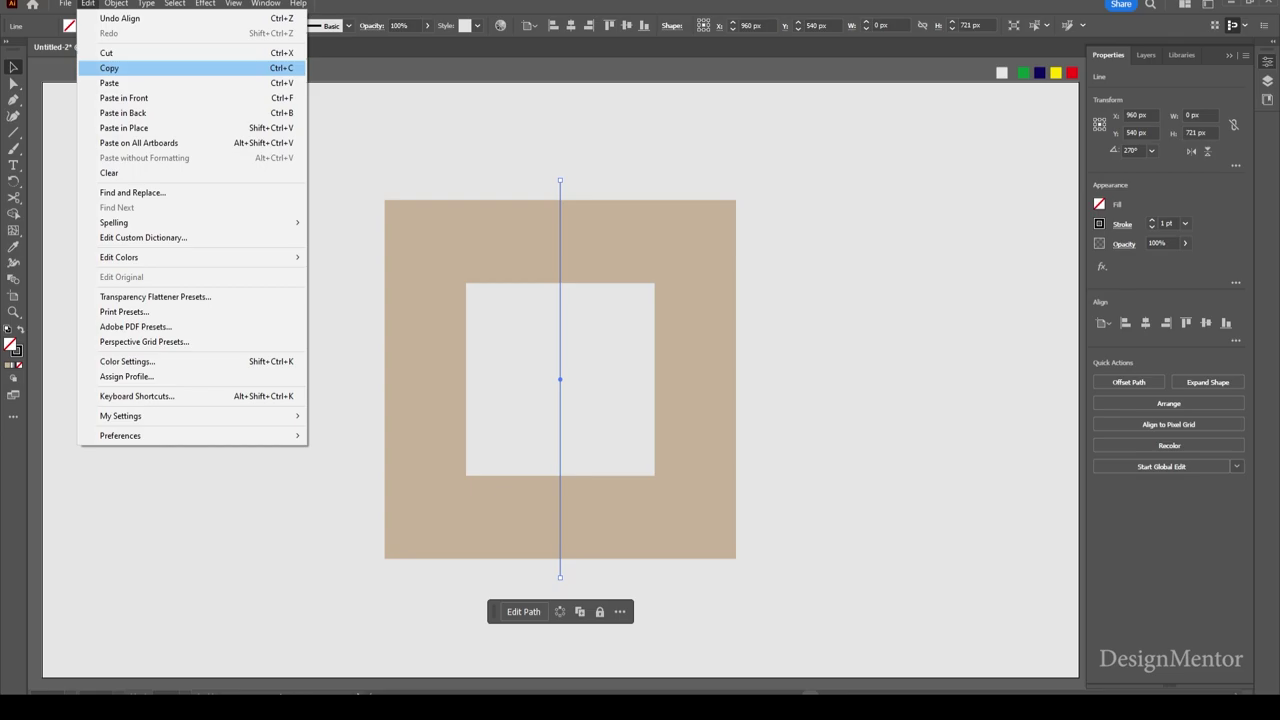
pyautogui.click(109, 68)
pyautogui.click(88, 3)
pyautogui.click(124, 98)
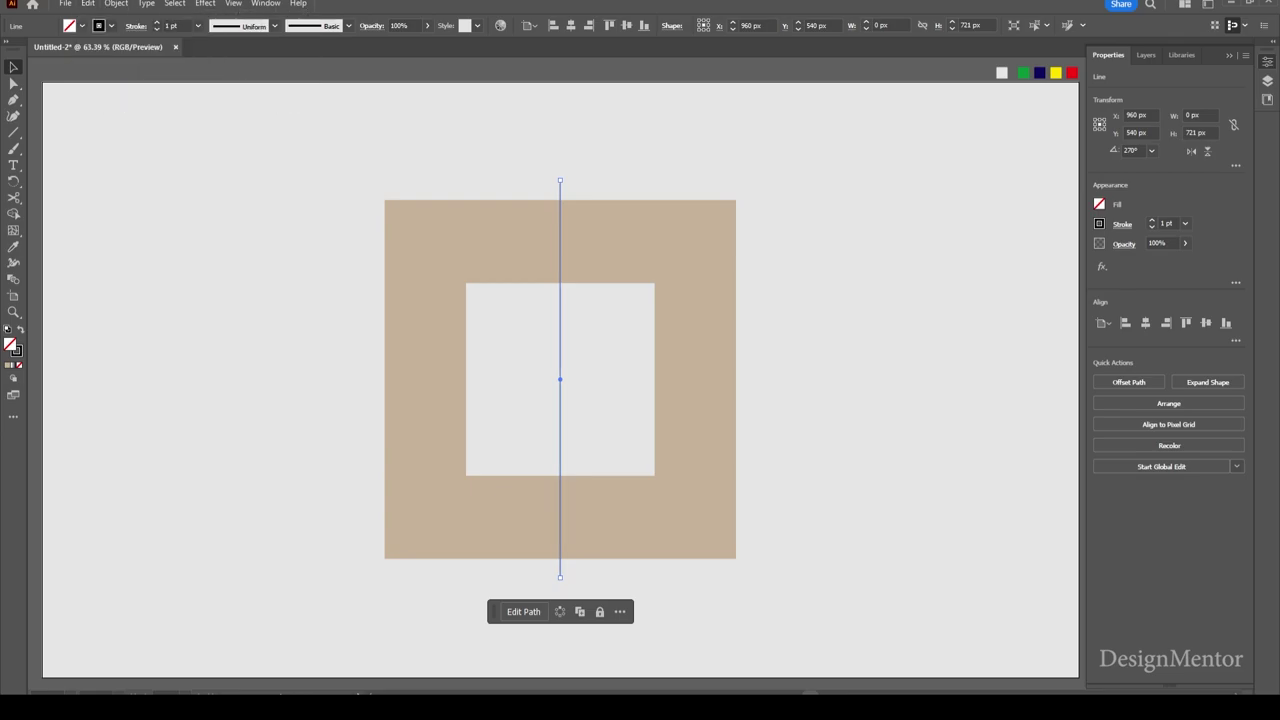
pyautogui.press('e')
pyautogui.moveTo(575, 178); pyautogui.dragTo(772, 383)
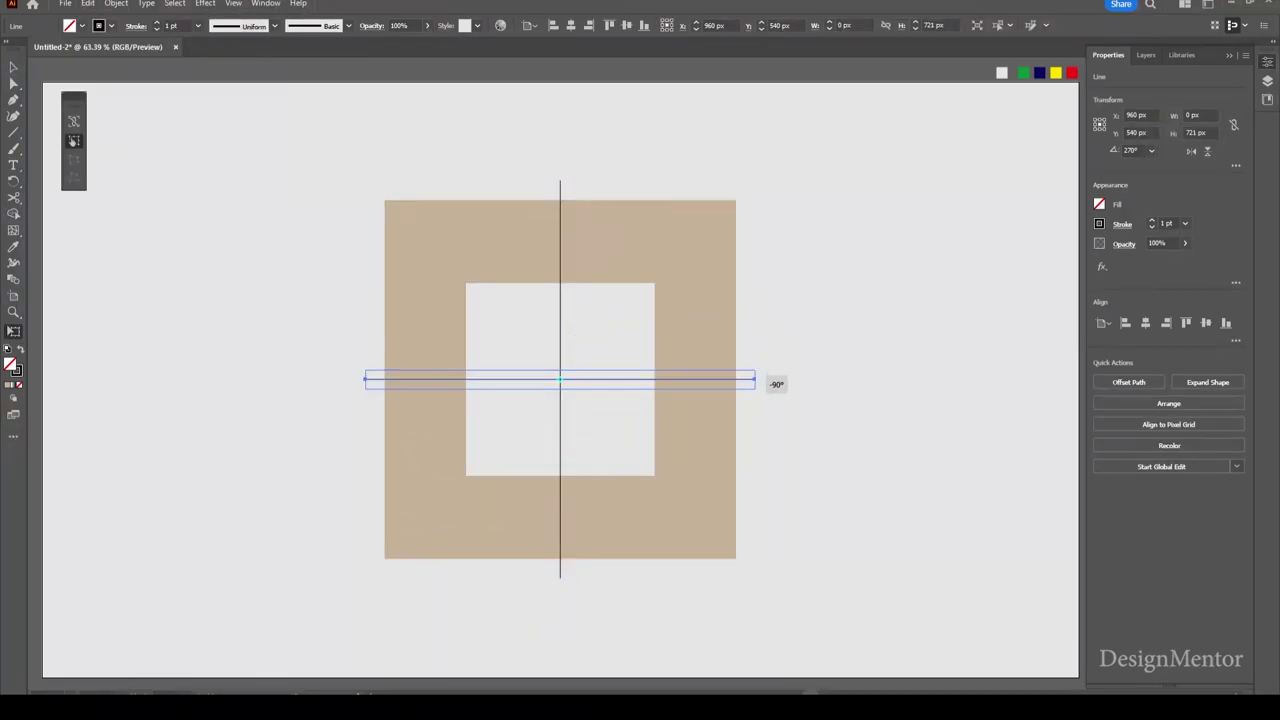
pyautogui.press('v')
# Group the square frame together with both crossing lines
pyautogui.moveTo(420, 142); pyautogui.dragTo(776, 595)
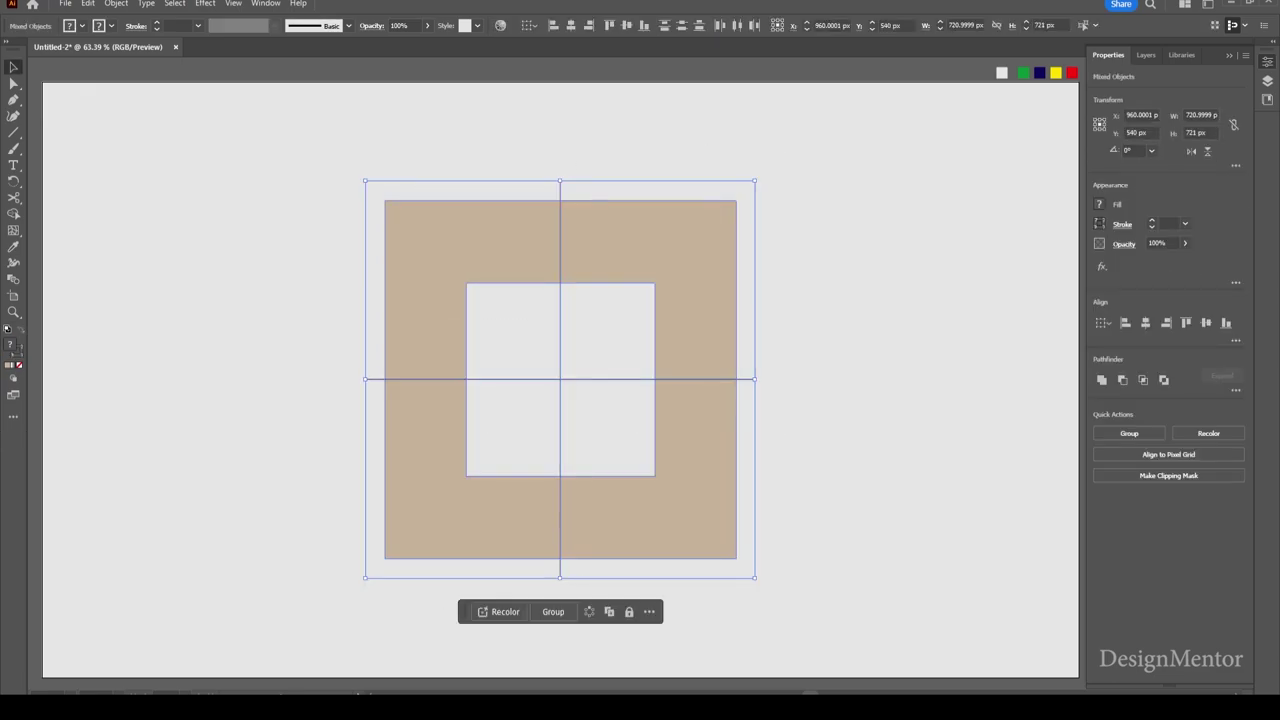
pyautogui.click(266, 3)
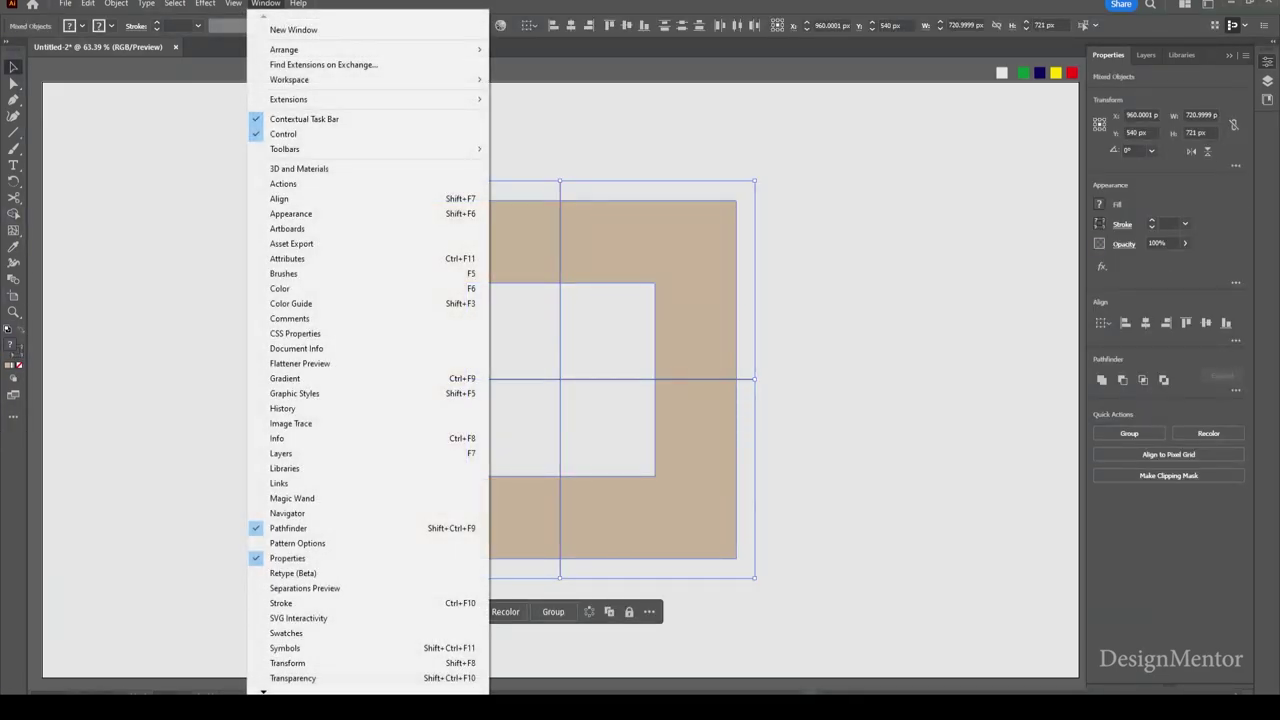
pyautogui.click(291, 213)
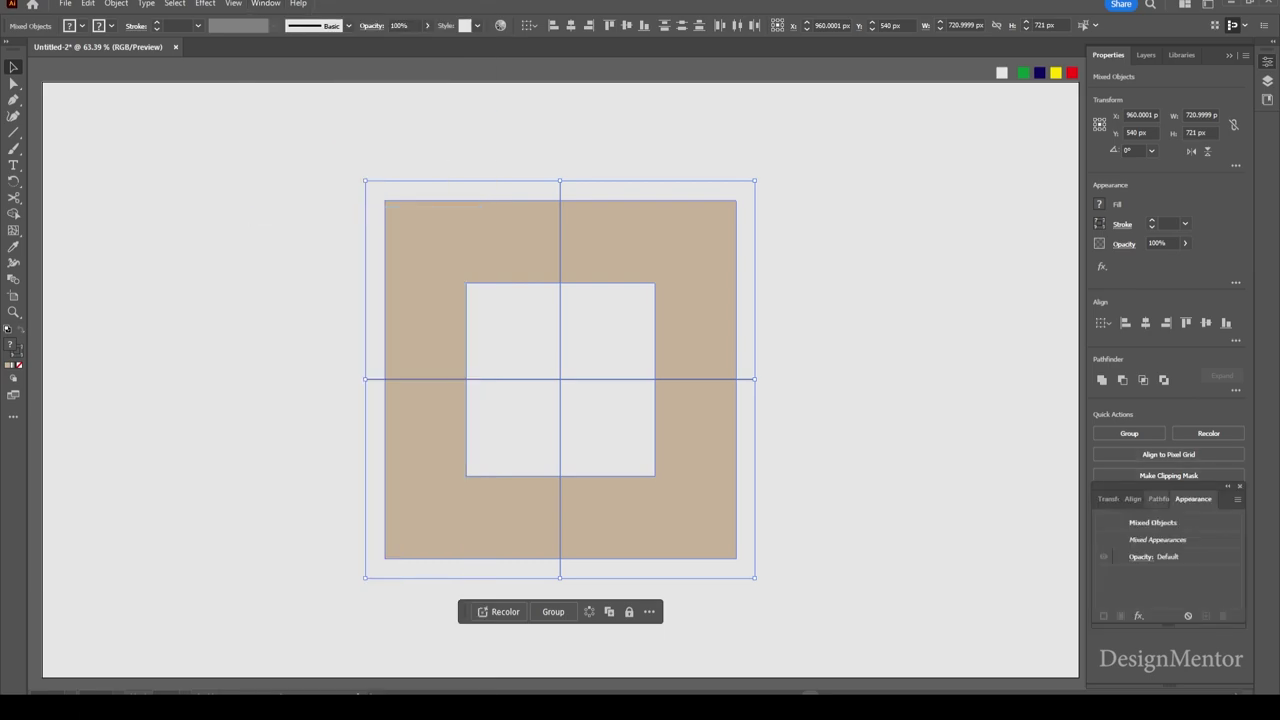
pyautogui.hotkey('shift', 'ctrl', 'F9')
pyautogui.hotkey('ctrl', 'g')
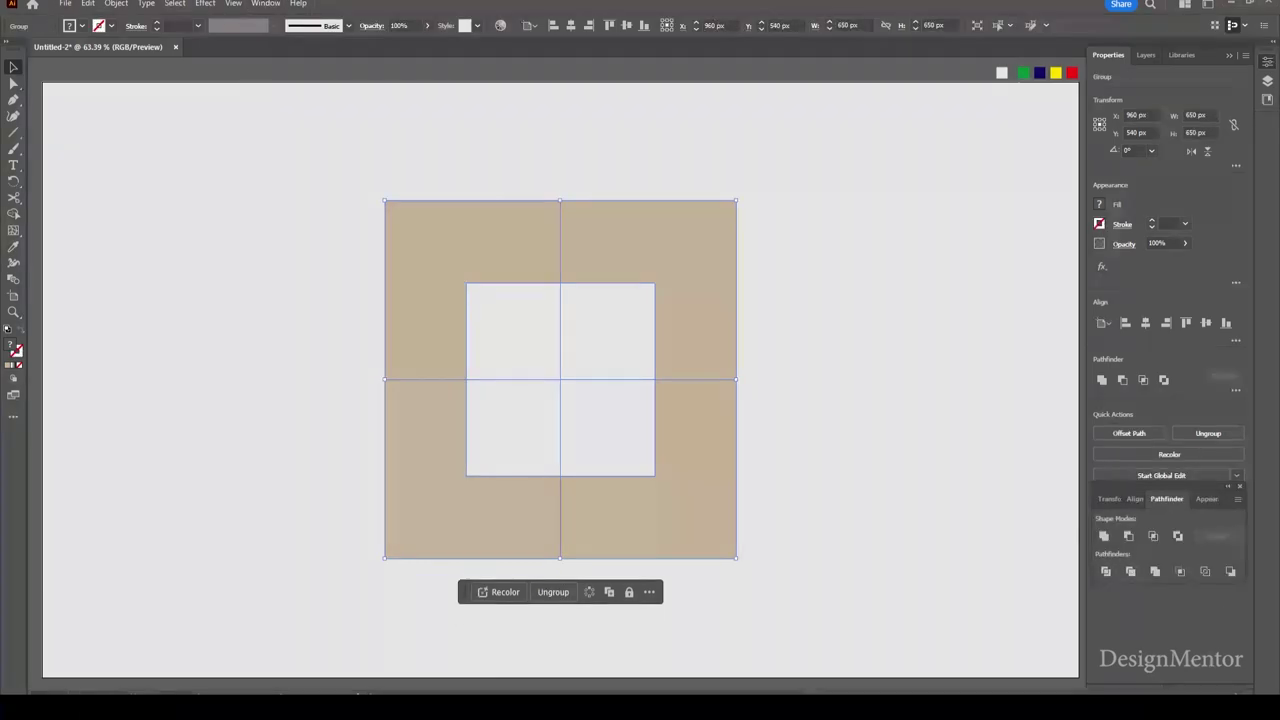
pyautogui.hotkey('ctrl', 'z')
pyautogui.hotkey('ctrl', 'shift', 'z')
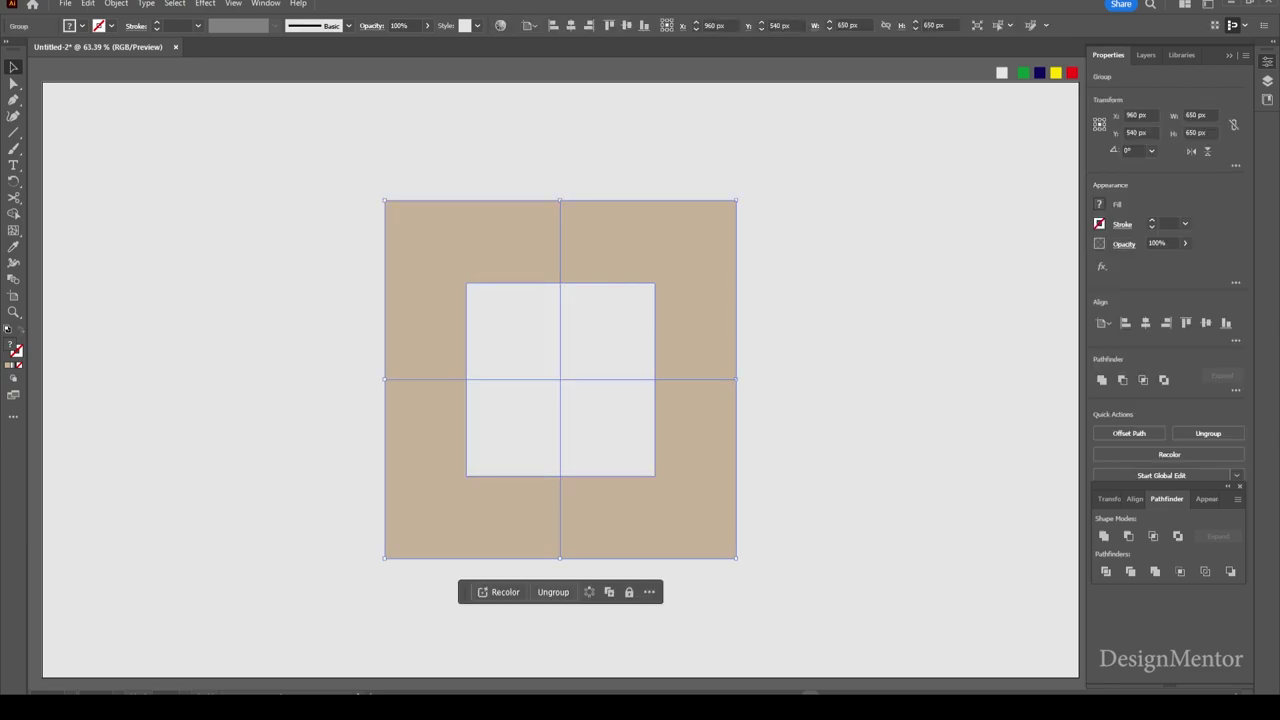
# Divide the grouped frame along the crossing lines
pyautogui.moveTo(297, 160); pyautogui.dragTo(798, 250)
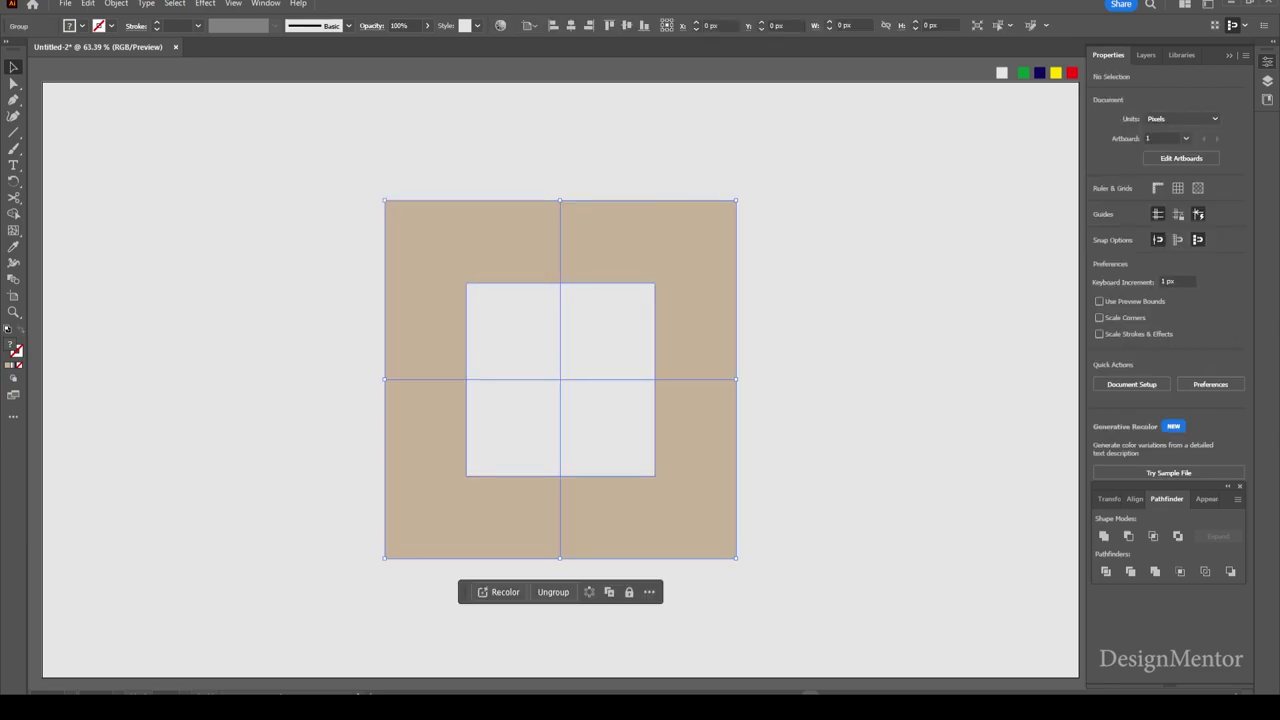
pyautogui.click(116, 3)
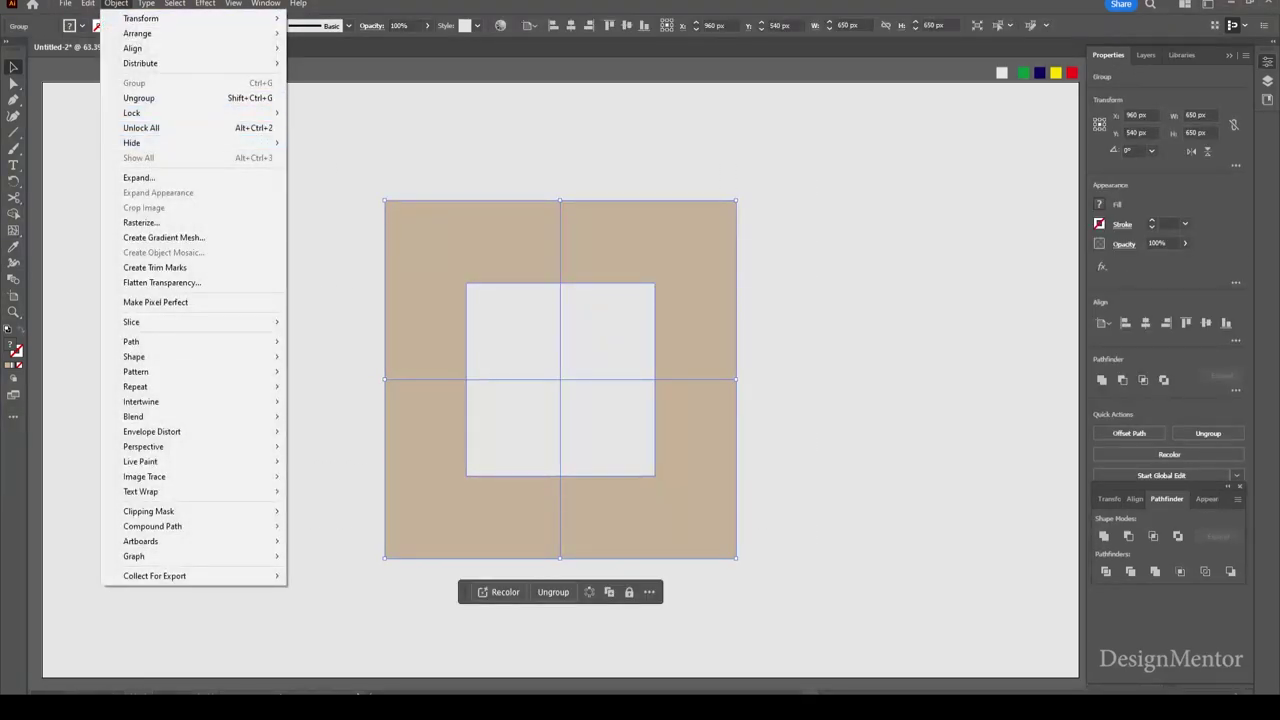
pyautogui.click(139, 177)
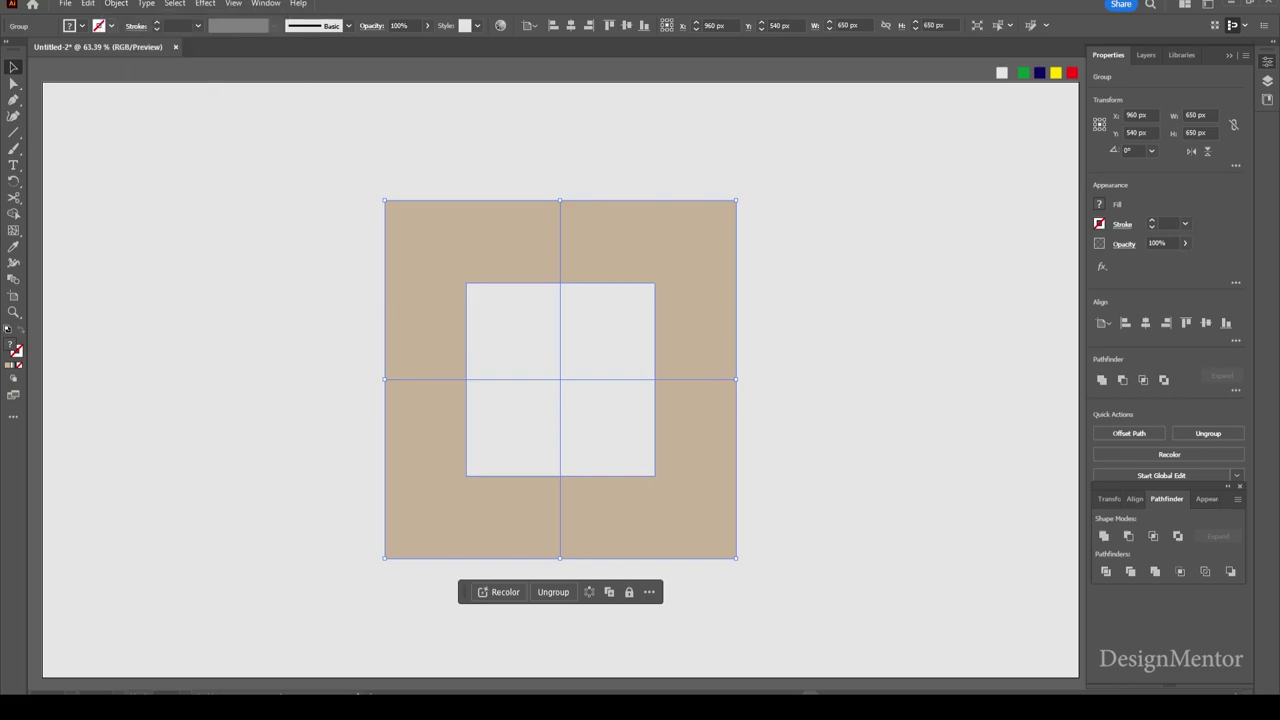
pyautogui.click(116, 3)
pyautogui.click(139, 177)
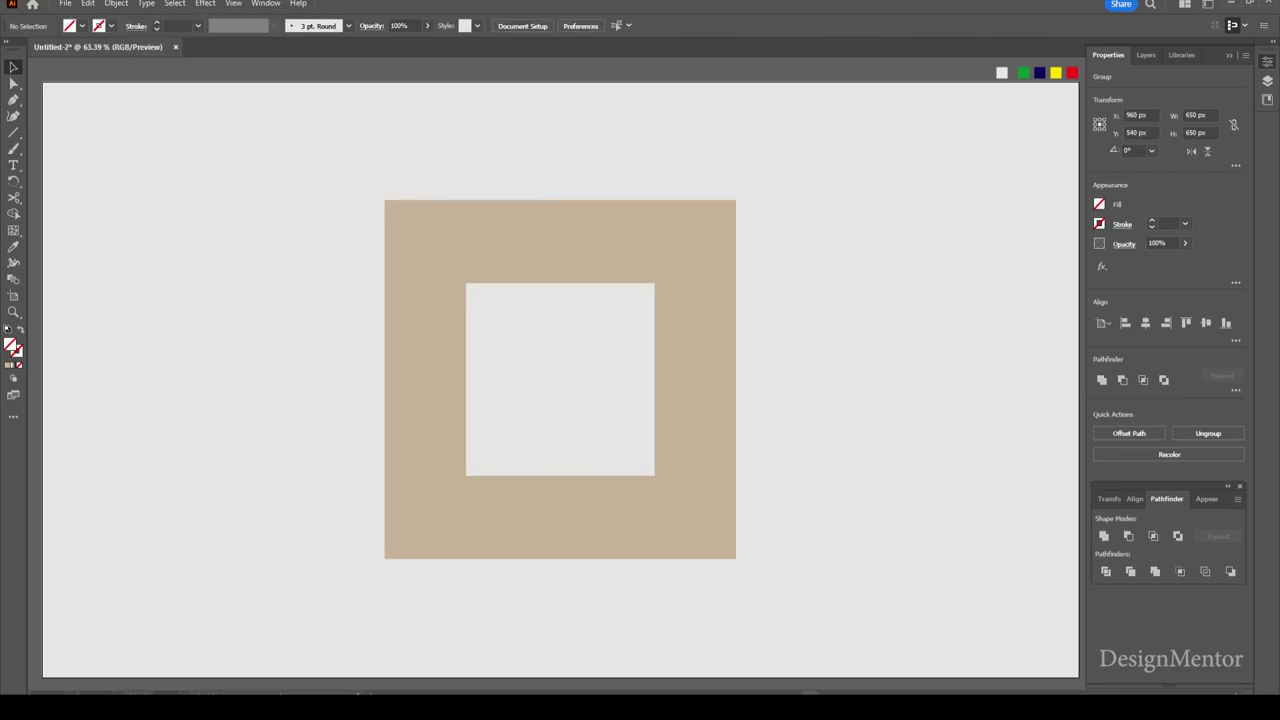
# Ungroup the divided pieces and select all four quarters
pyautogui.moveTo(348, 164); pyautogui.dragTo(830, 518)
pyautogui.rightClick(690, 262)
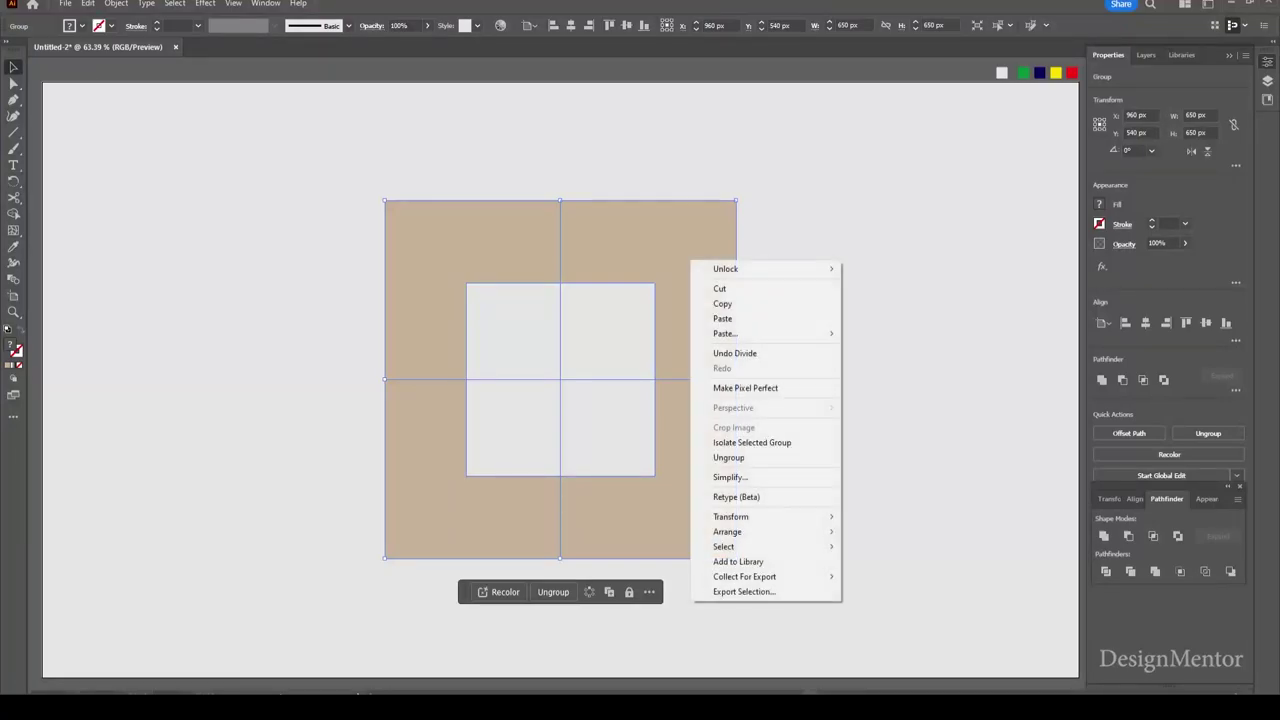
pyautogui.click(728, 457)
pyautogui.rightClick(713, 262)
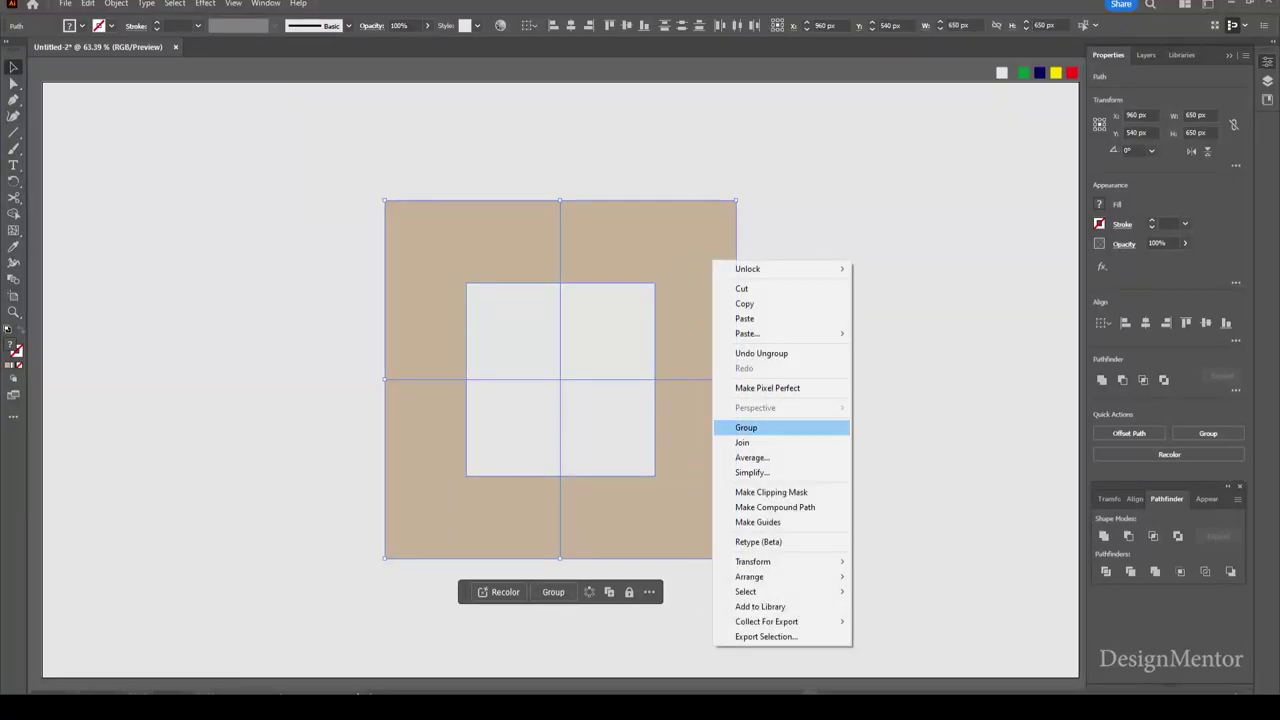
pyautogui.click(950, 450)
pyautogui.click(470, 240)
pyautogui.click(650, 240)
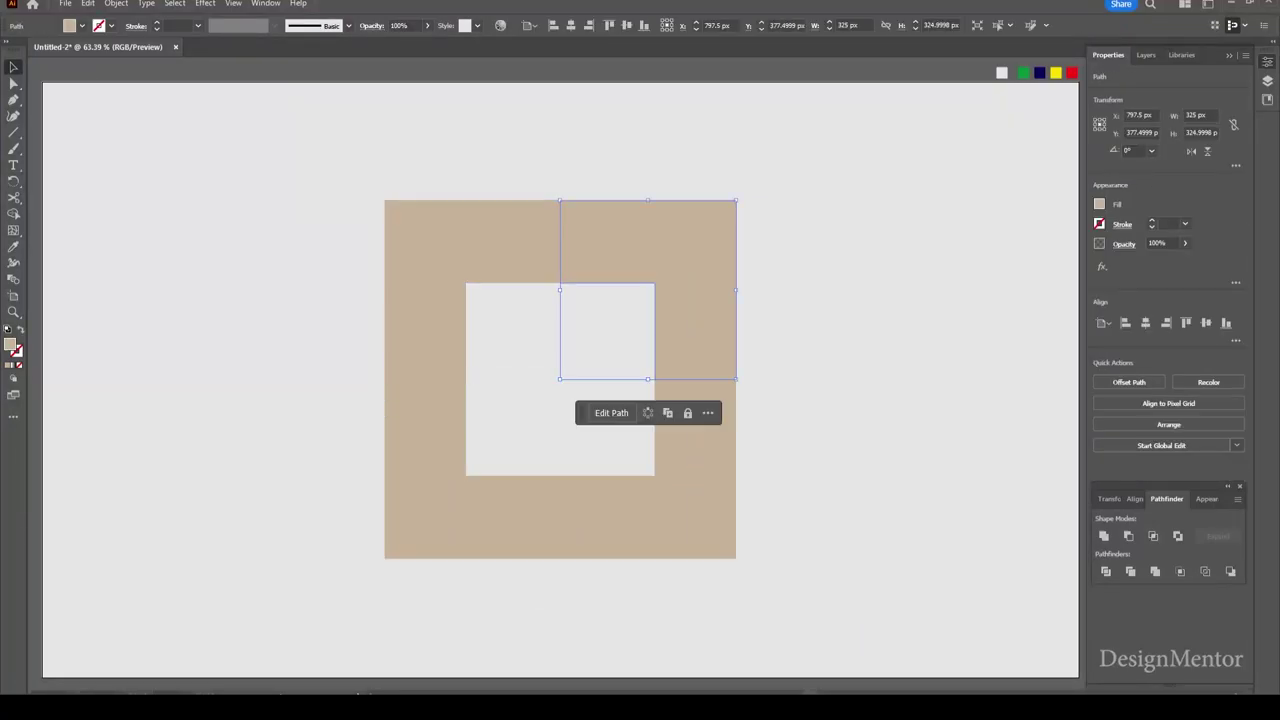
pyautogui.moveTo(309, 157); pyautogui.dragTo(780, 610)
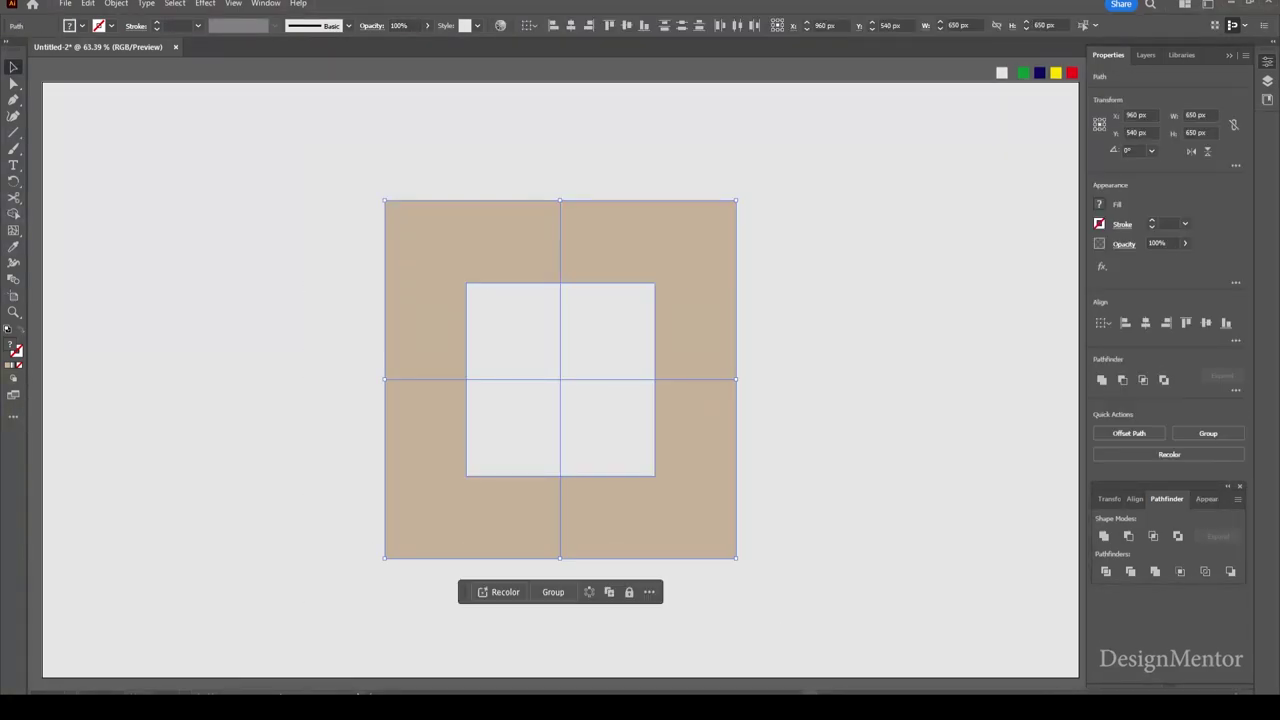
# Rotate the four pieces 45° into a diamond
pyautogui.hotkey('shift', 'm')
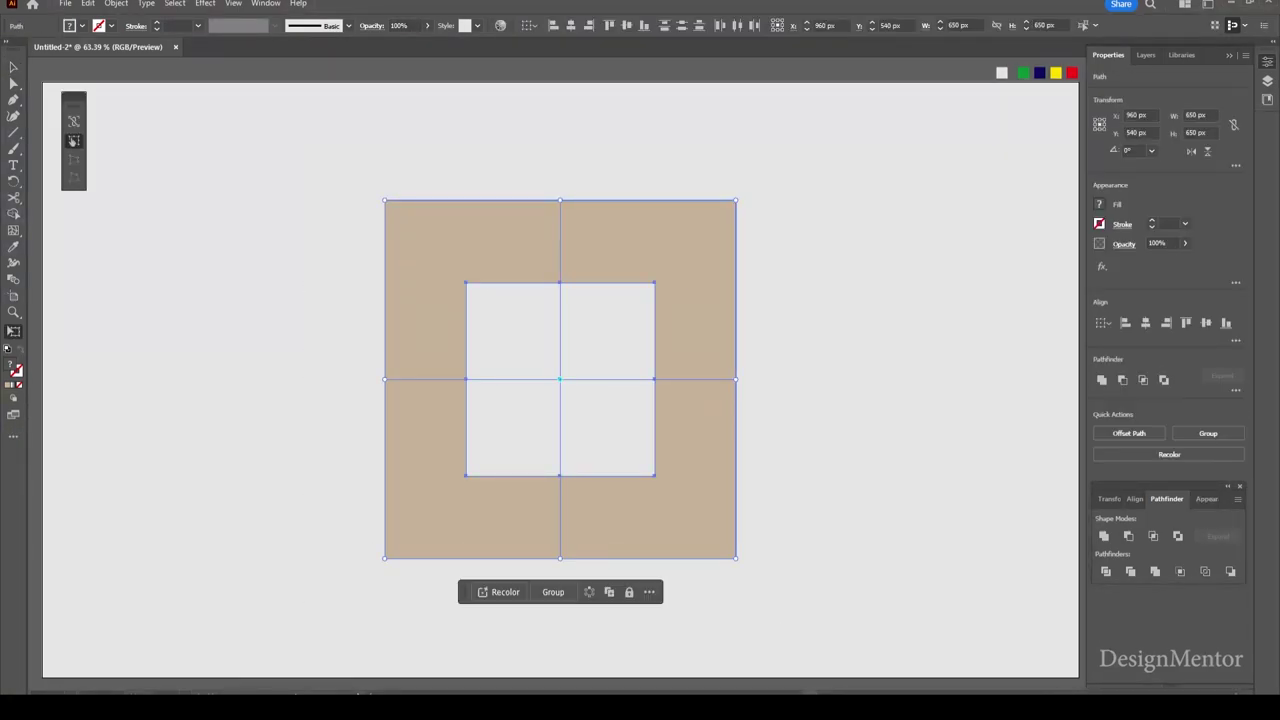
pyautogui.moveTo(748, 190); pyautogui.dragTo(852, 378)
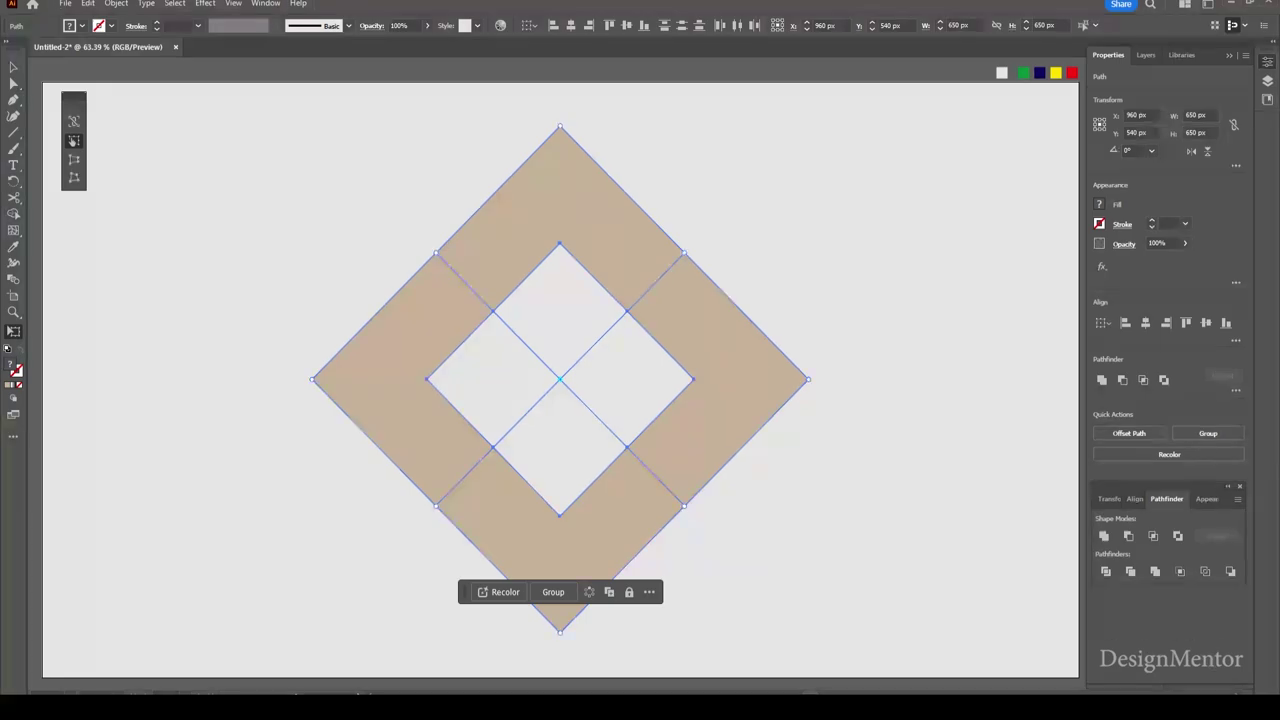
pyautogui.press('v')
pyautogui.hotkey('ctrl', 'shift', 'a')
# Colour the top piece green and the left piece dark navy with the Eyedropper
pyautogui.click(560, 190)
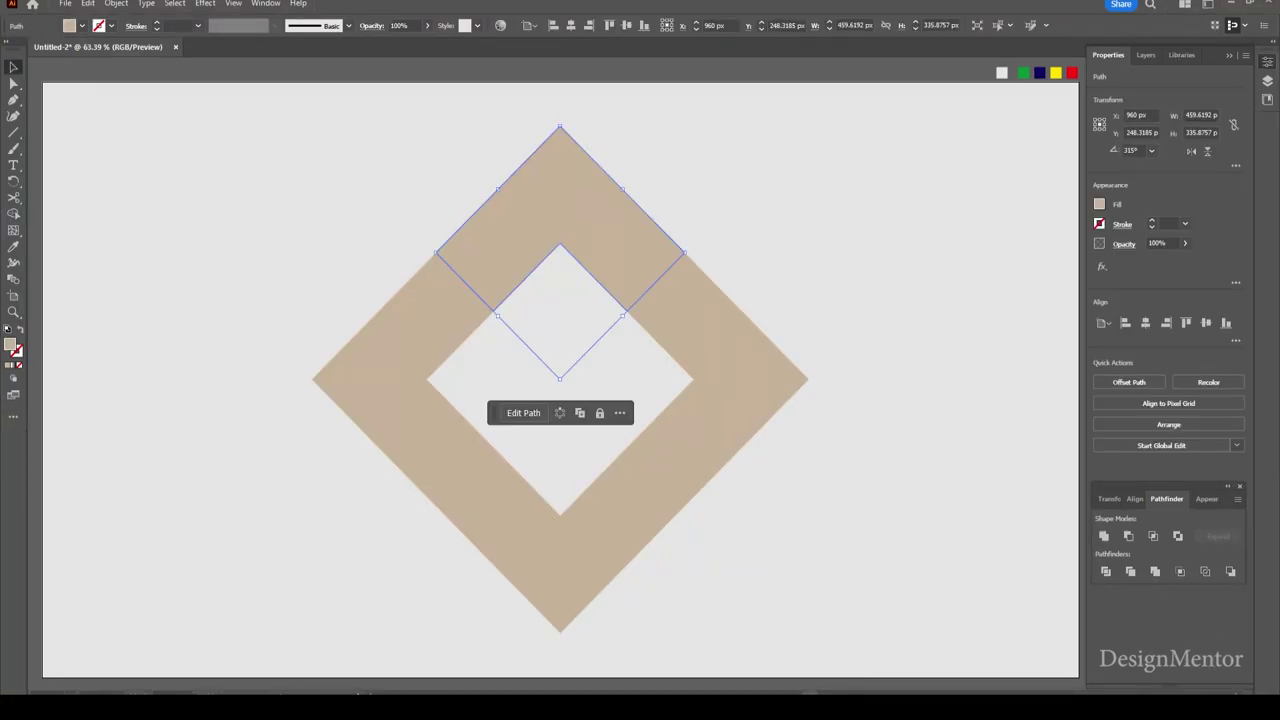
pyautogui.press('i')
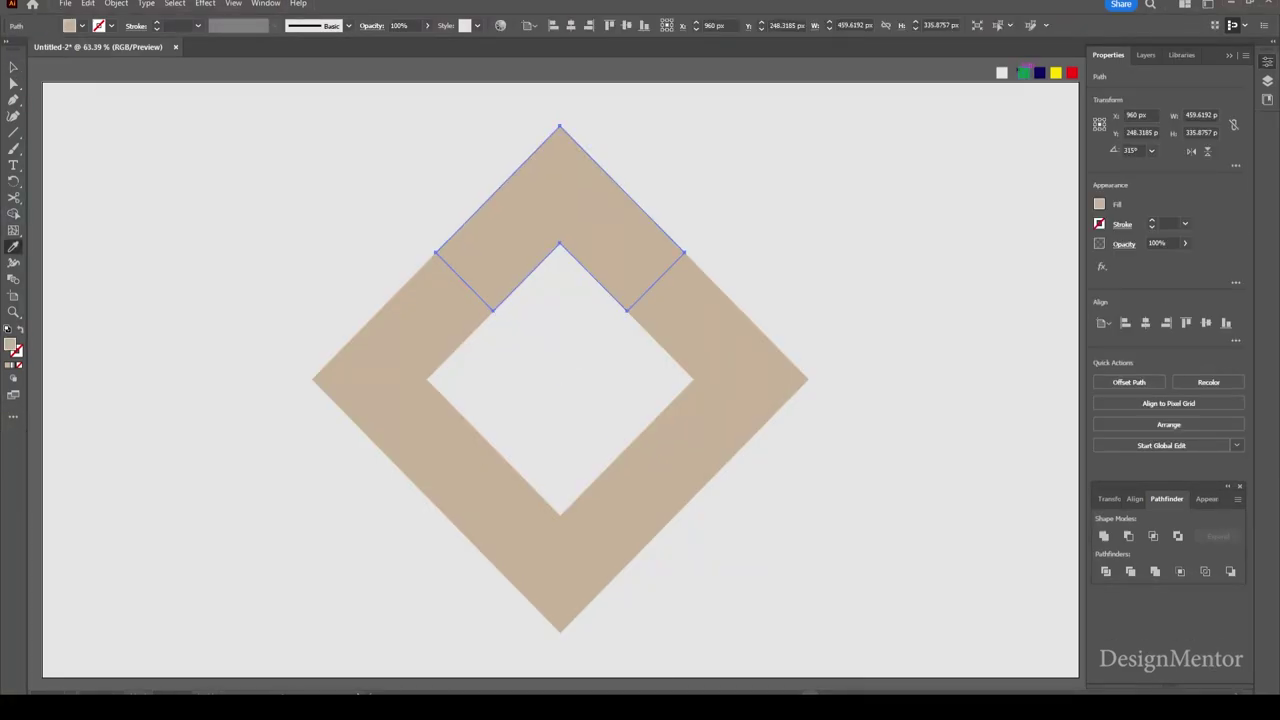
pyautogui.click(1023, 73)
pyautogui.press('v')
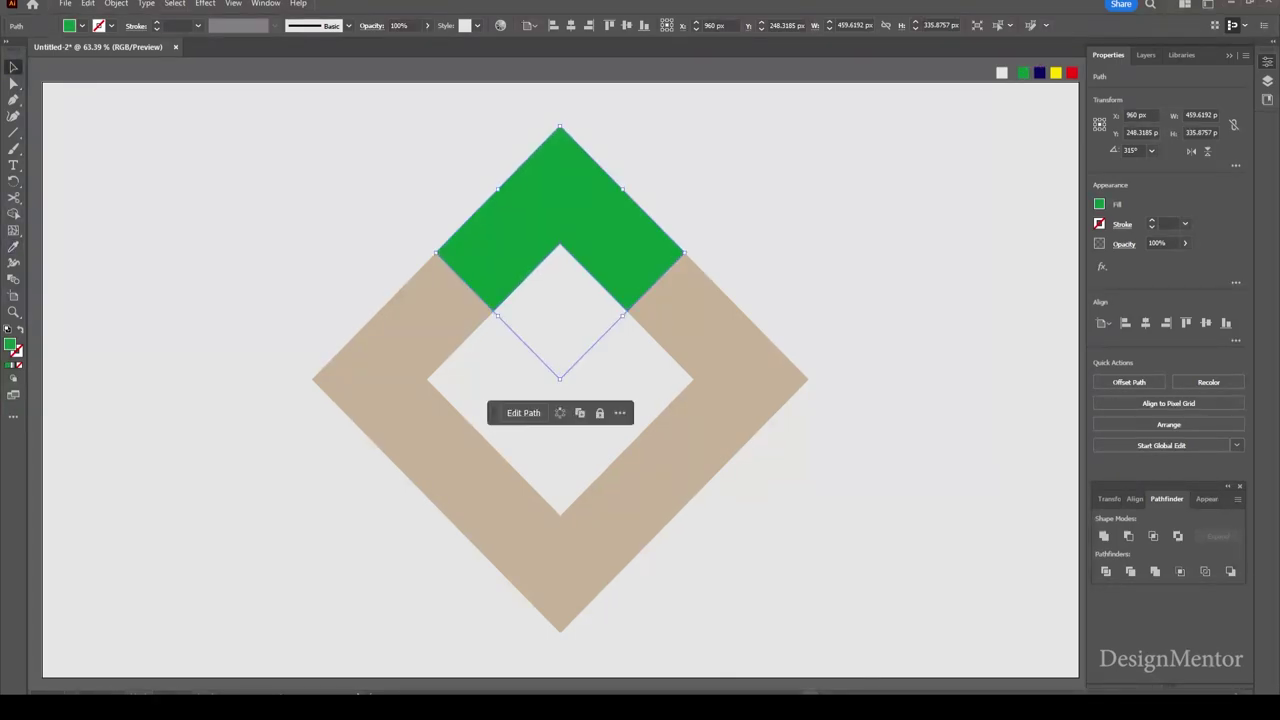
pyautogui.click(380, 380)
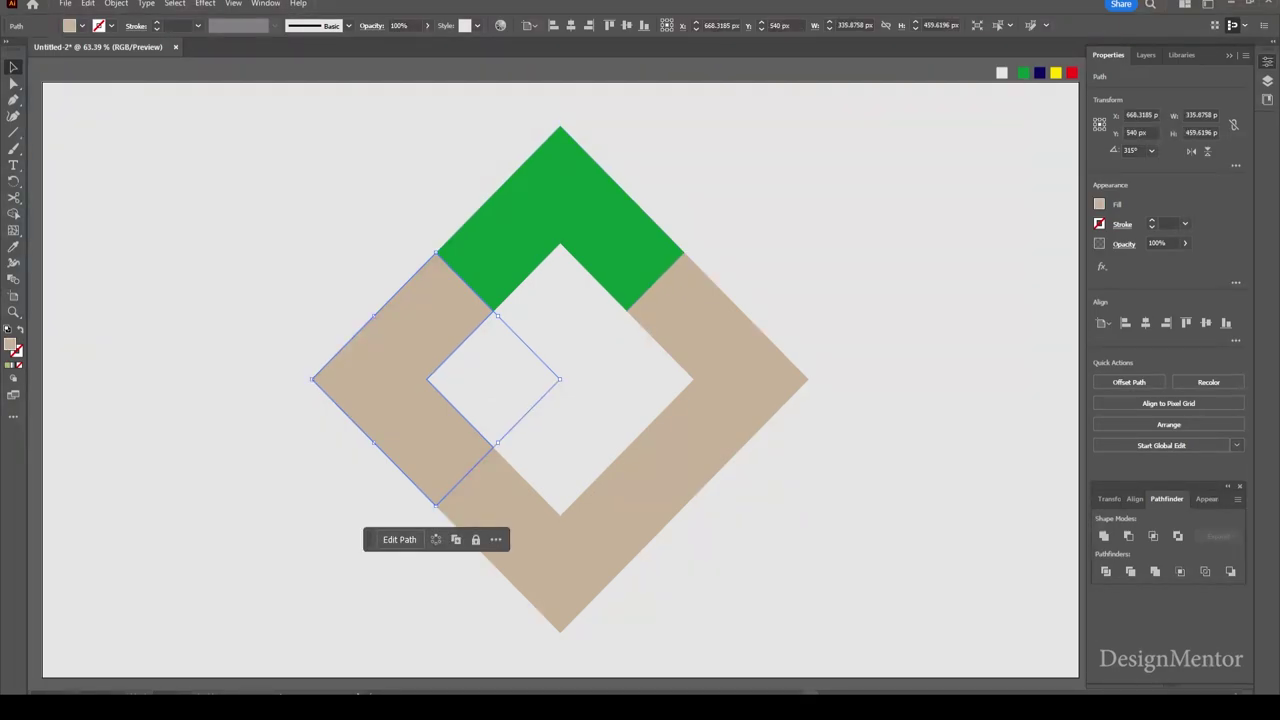
pyautogui.press('i')
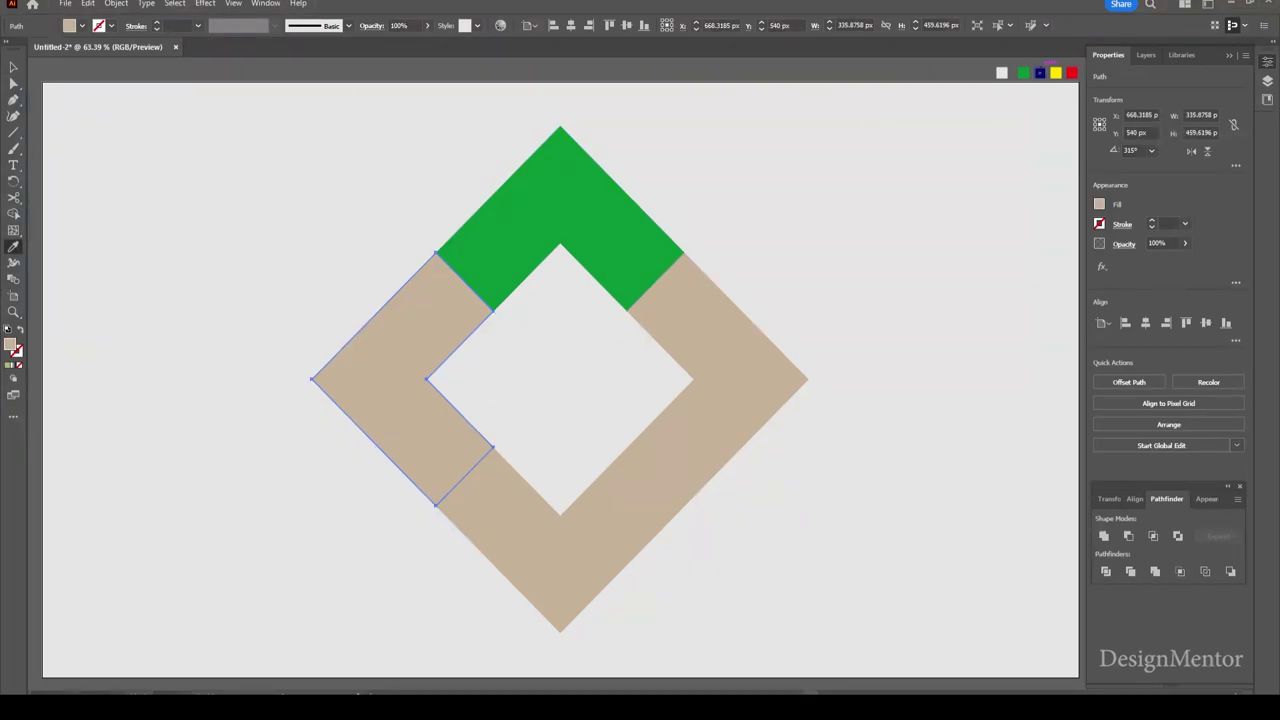
pyautogui.click(1039, 73)
# Colour the right piece yellow and the bottom piece red with the Eyedropper
pyautogui.keyDown('ctrl'); pyautogui.click(730, 380); pyautogui.keyUp('ctrl')
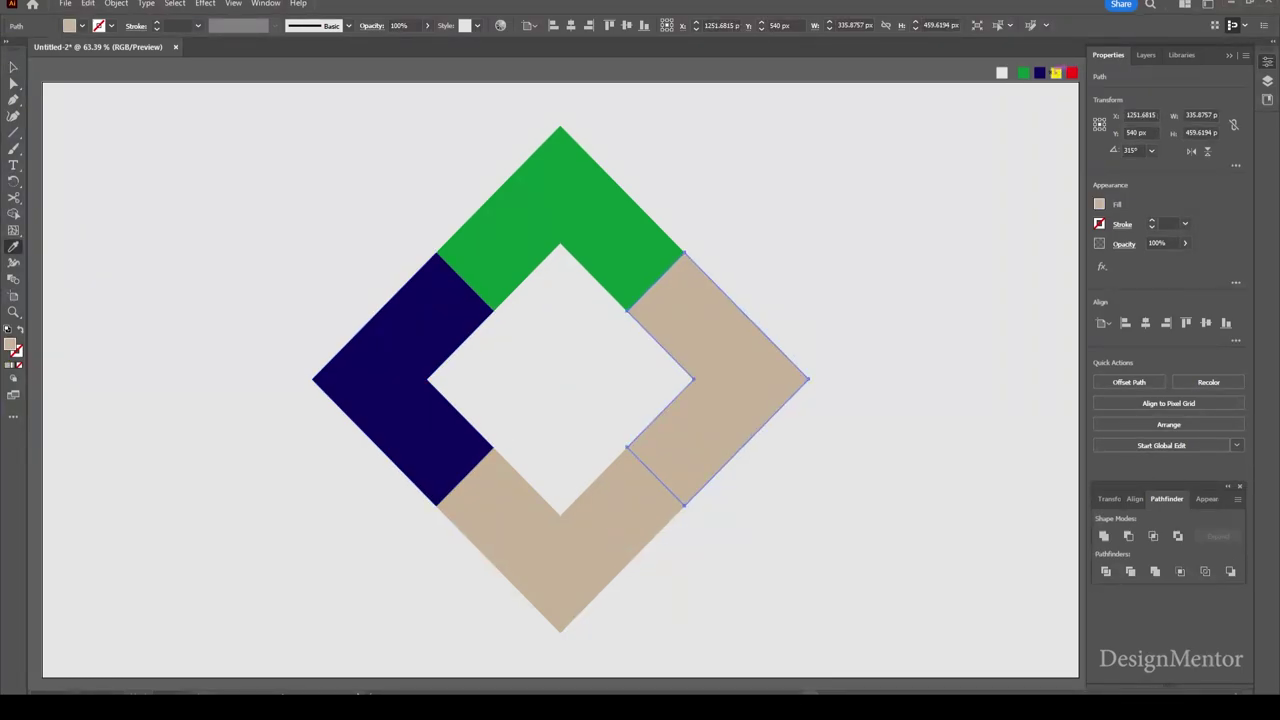
pyautogui.click(1056, 73)
pyautogui.keyDown('ctrl'); pyautogui.keyDown('shift'); pyautogui.click(560, 560); pyautogui.keyUp('shift'); pyautogui.keyUp('ctrl')
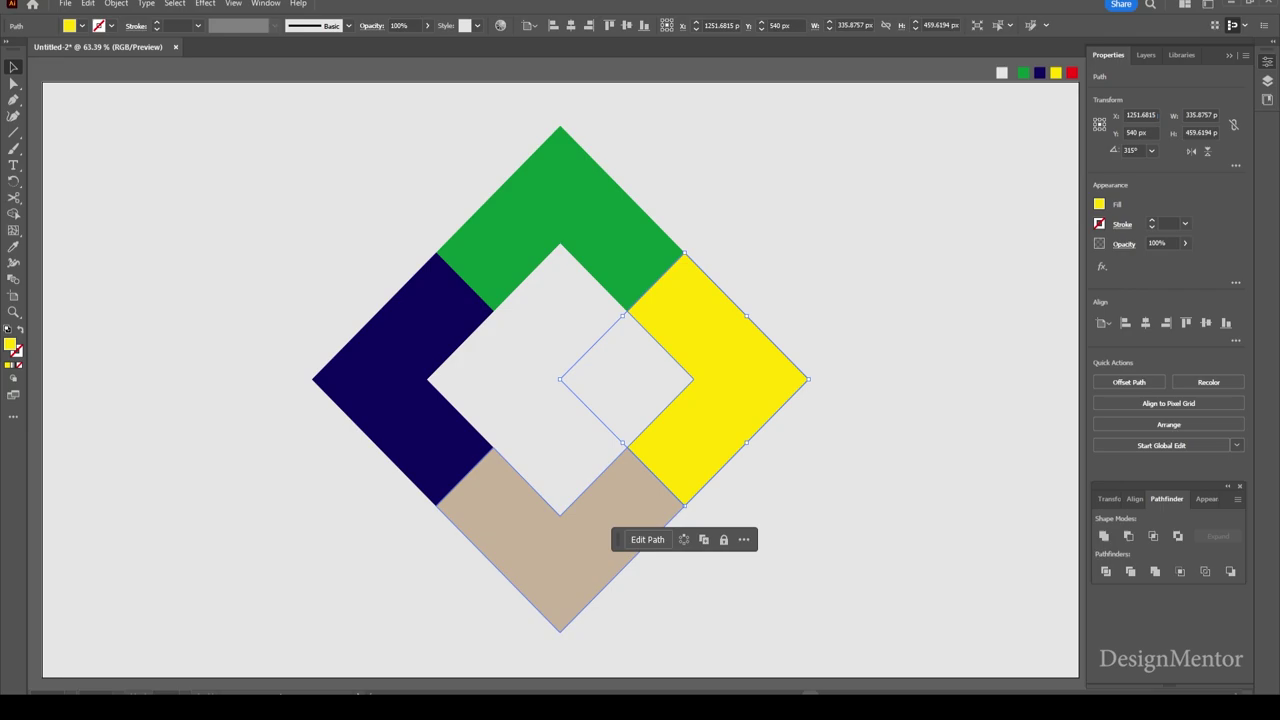
pyautogui.click(560, 570)
pyautogui.press('i')
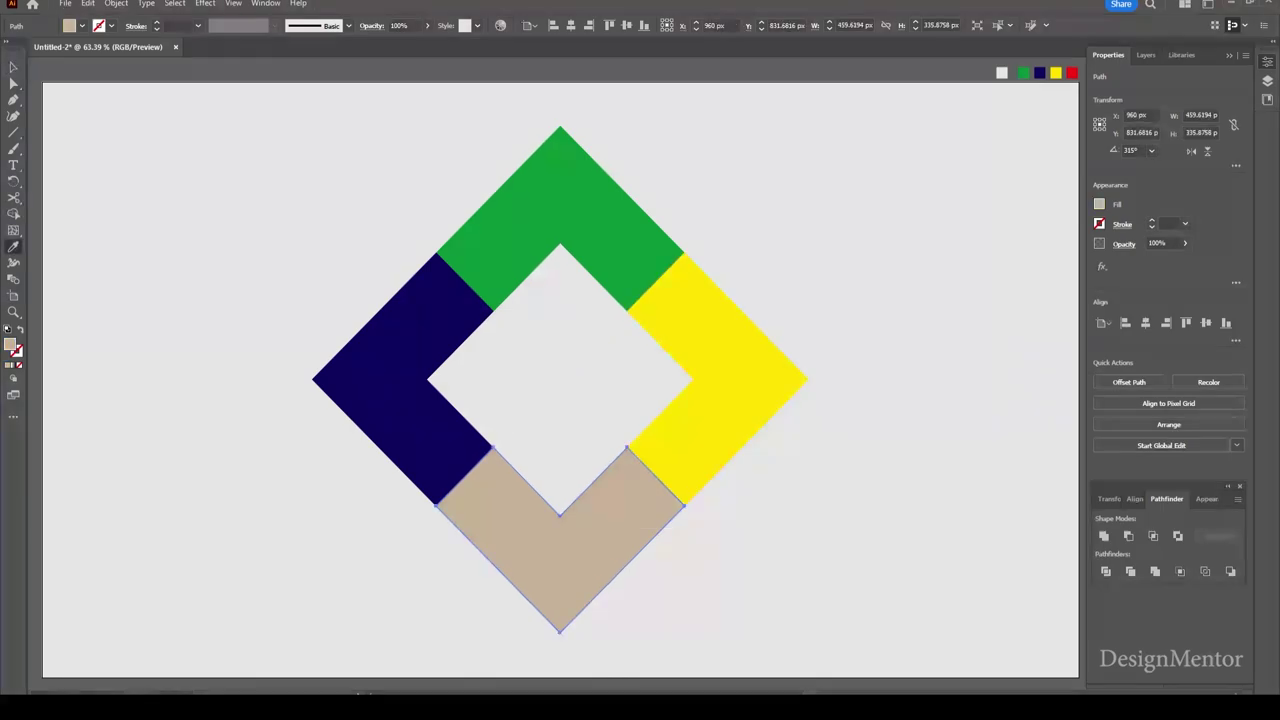
pyautogui.click(1072, 73)
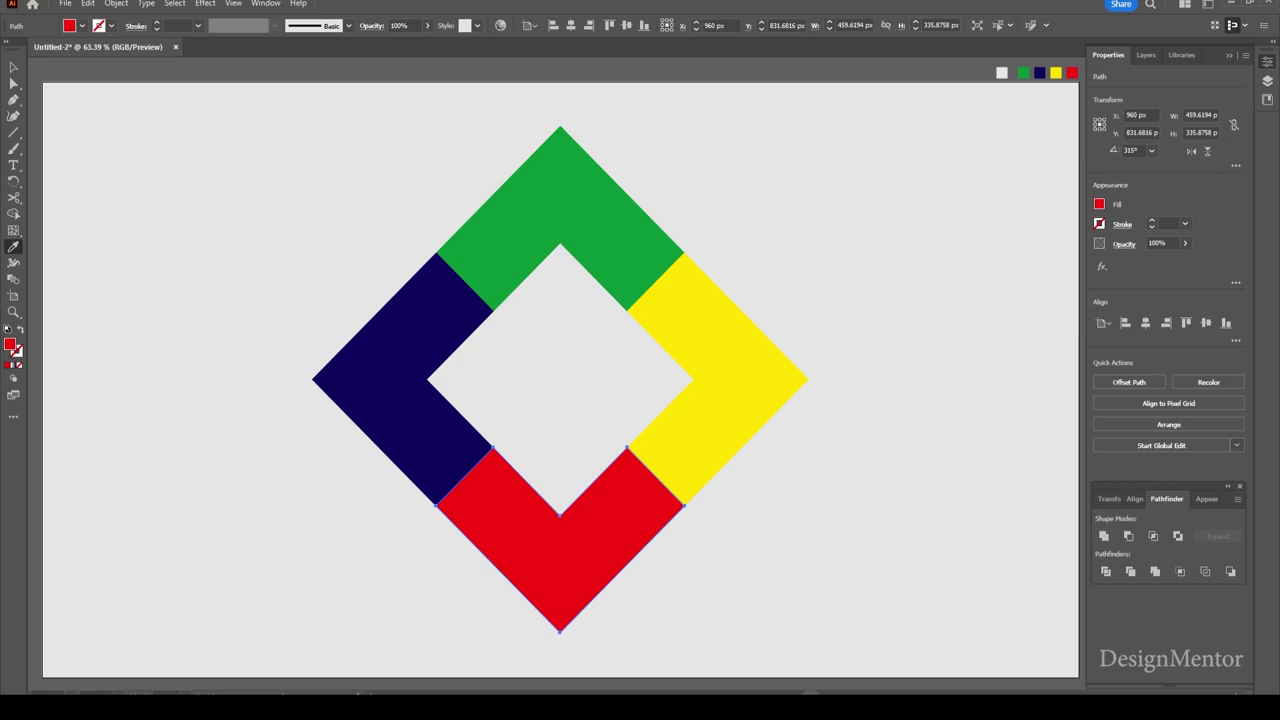
# Group the four coloured pieces, then ungroup them again
pyautogui.press('v')
pyautogui.moveTo(372, 177); pyautogui.dragTo(882, 612)
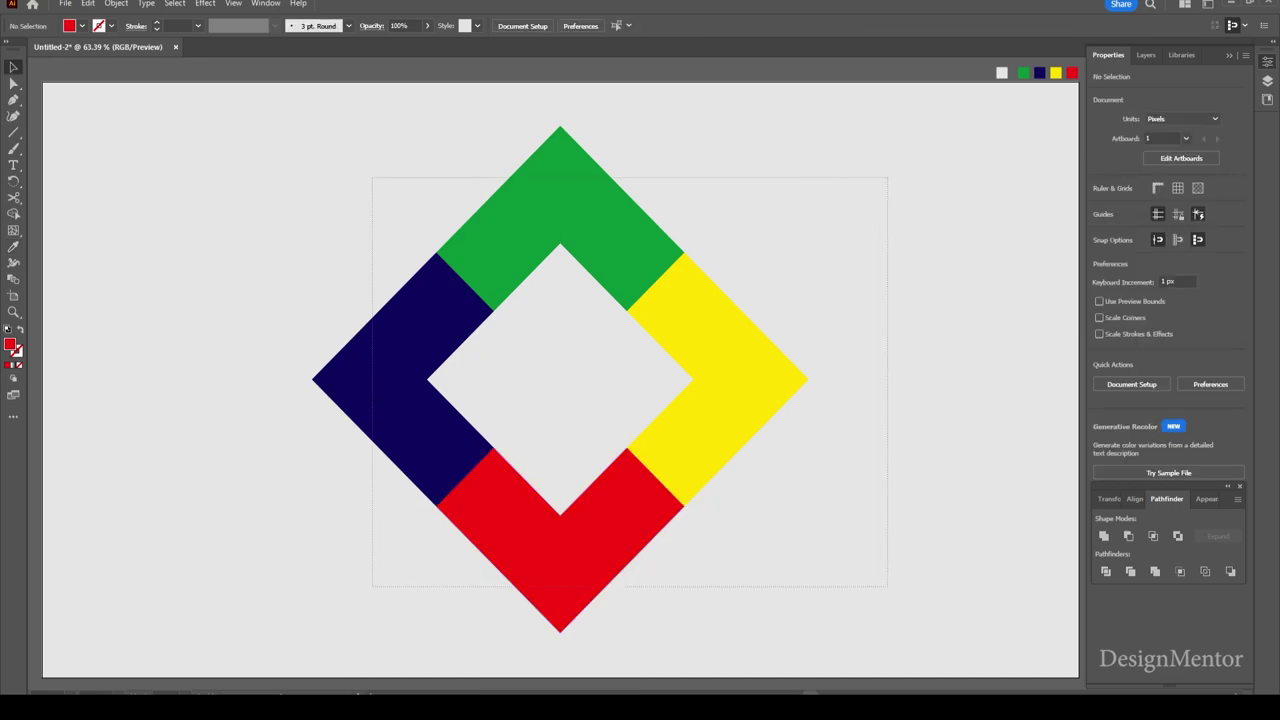
pyautogui.moveTo(318, 214); pyautogui.dragTo(729, 525)
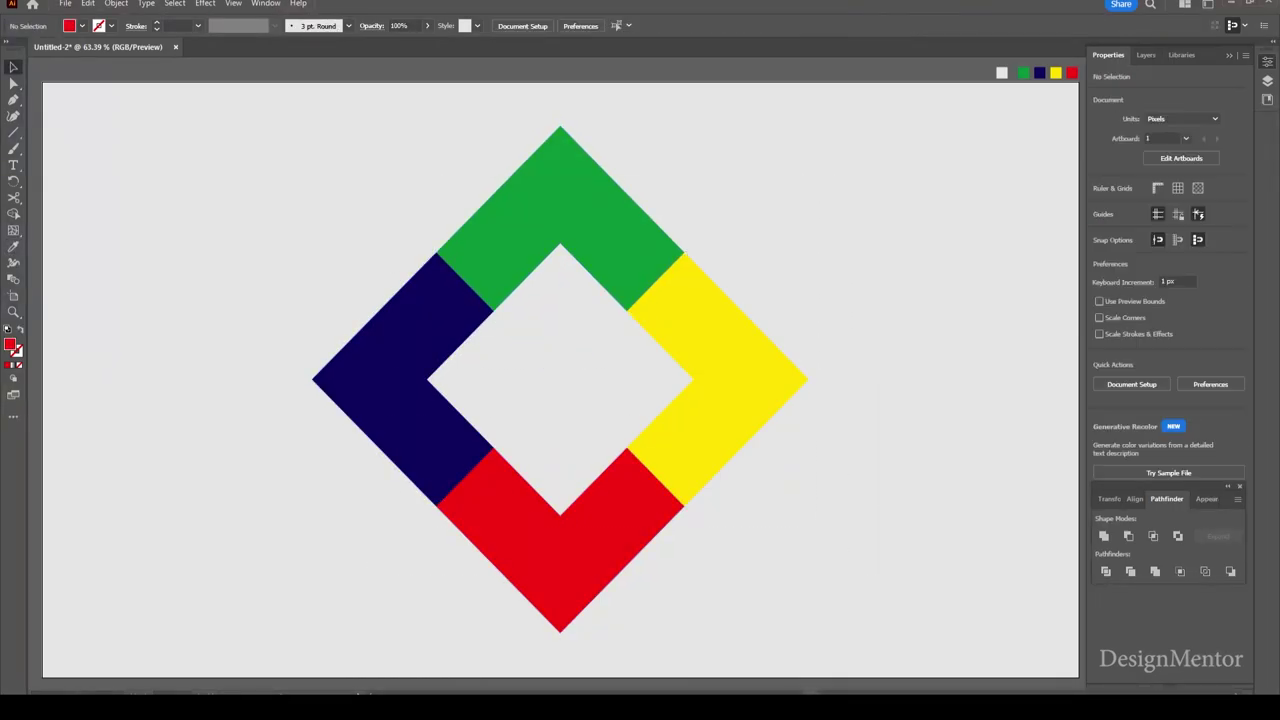
pyautogui.rightClick(598, 223)
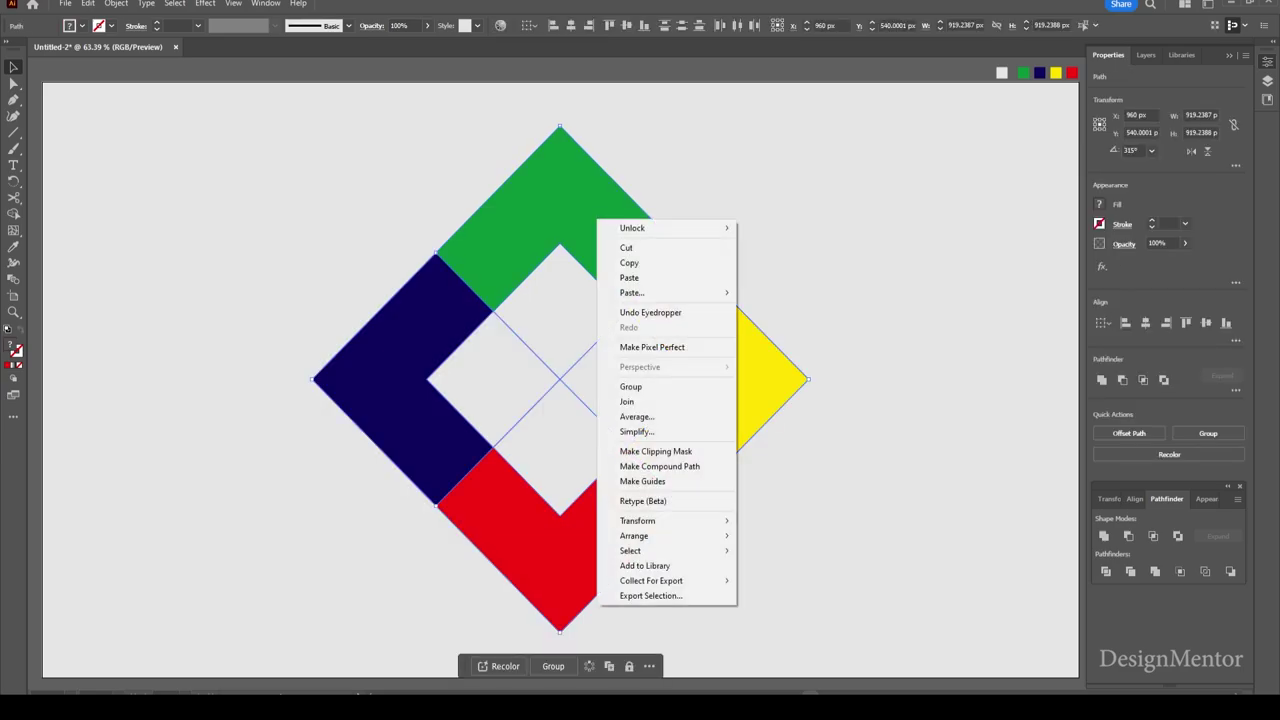
pyautogui.click(640, 386)
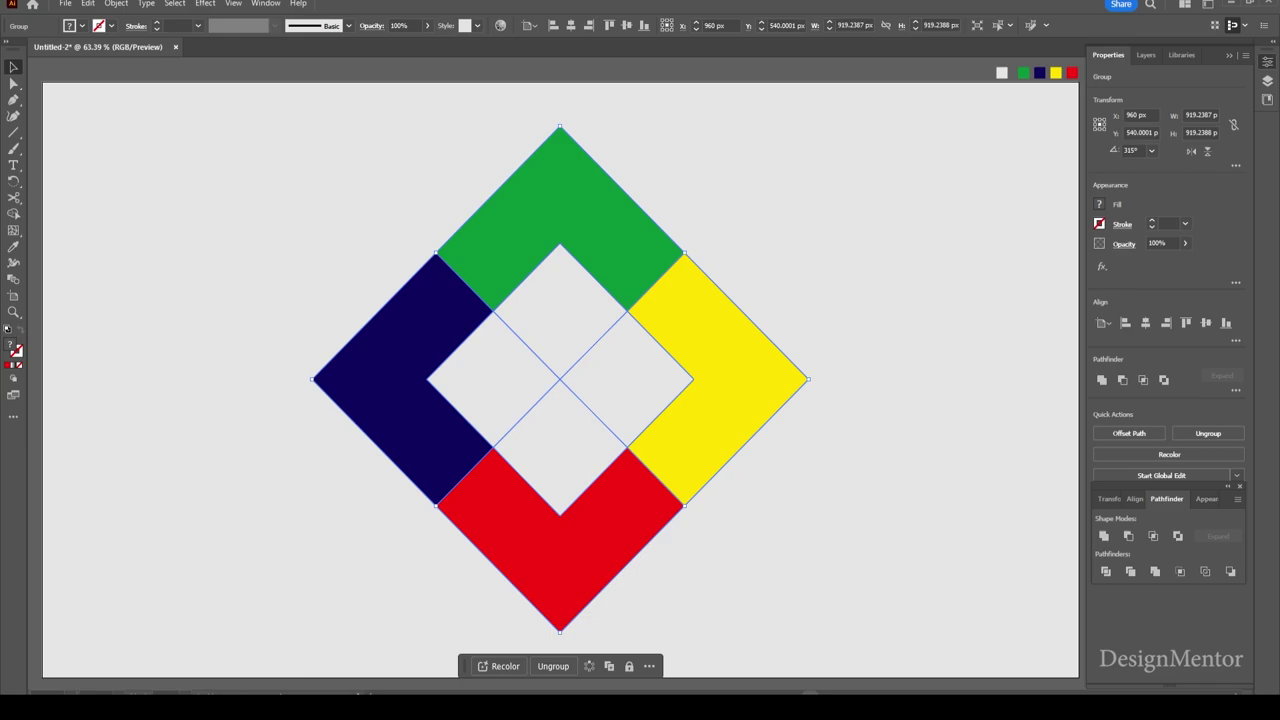
pyautogui.click(574, 212)
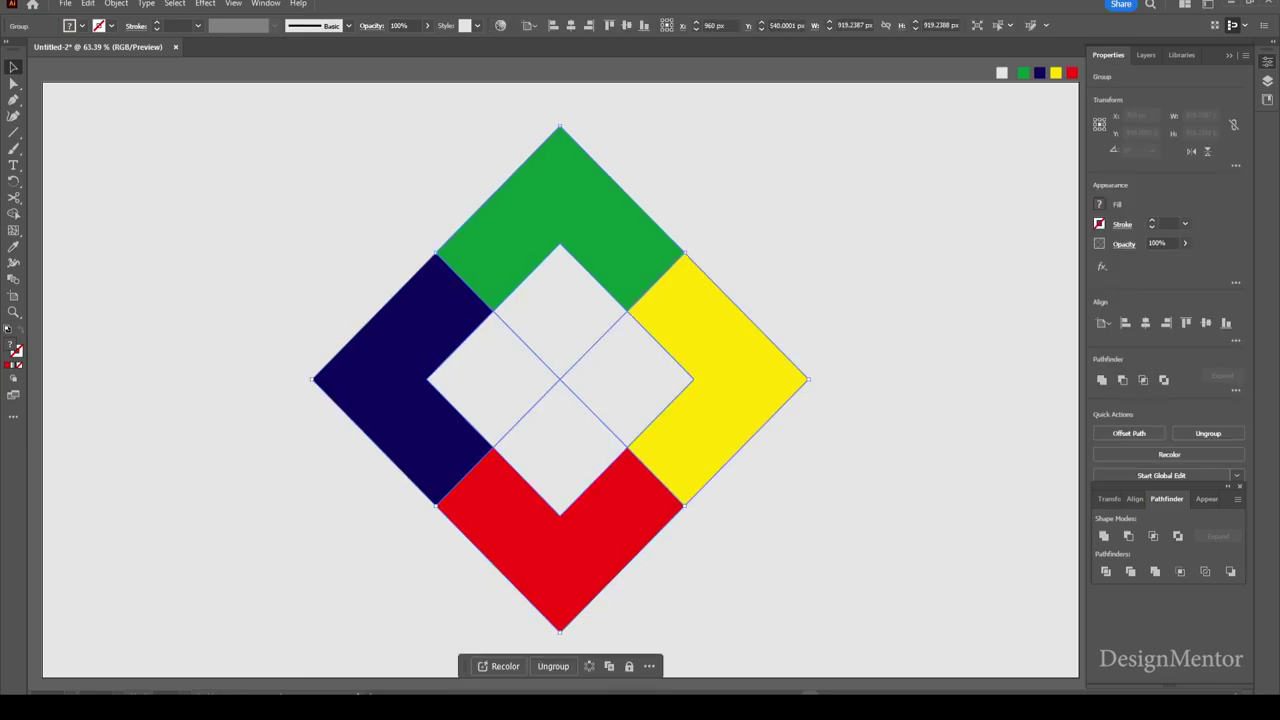
pyautogui.rightClick(574, 212)
pyautogui.click(612, 408)
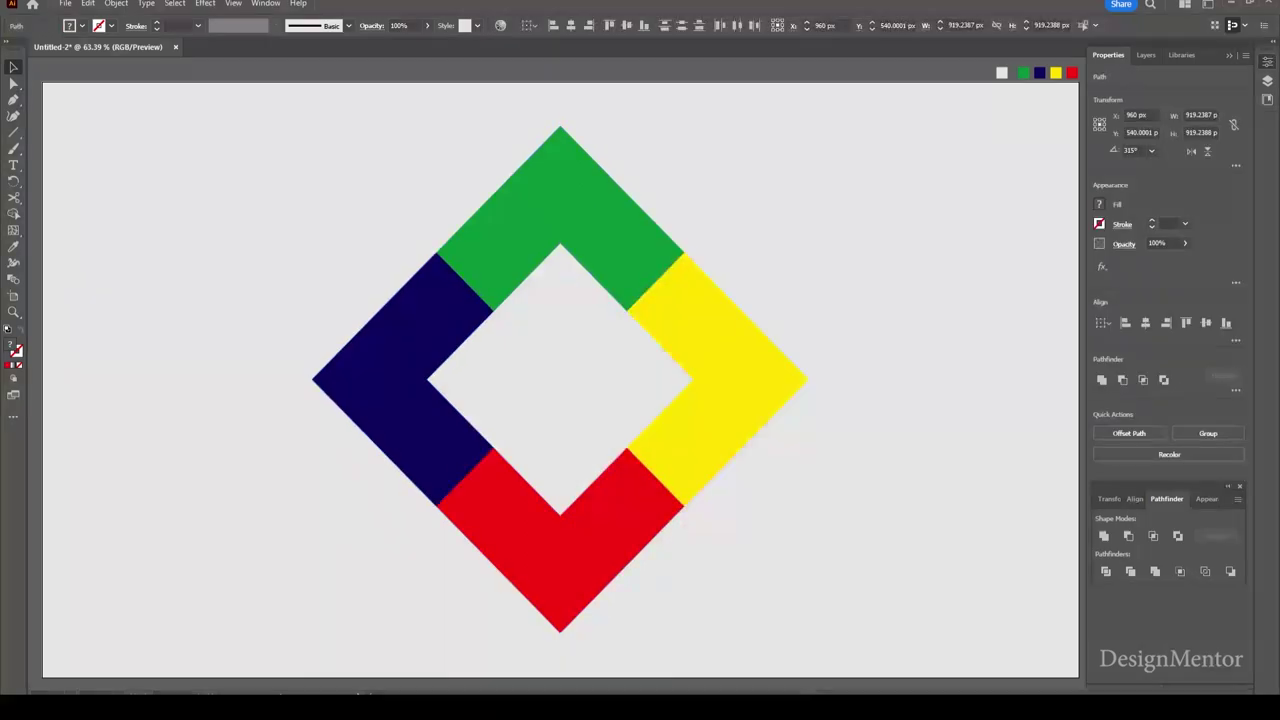
# Apply Extrude & Bevel to the green piece: X 70°, Y 0°, Z 0°, depth 200 pt
pyautogui.click(560, 200)
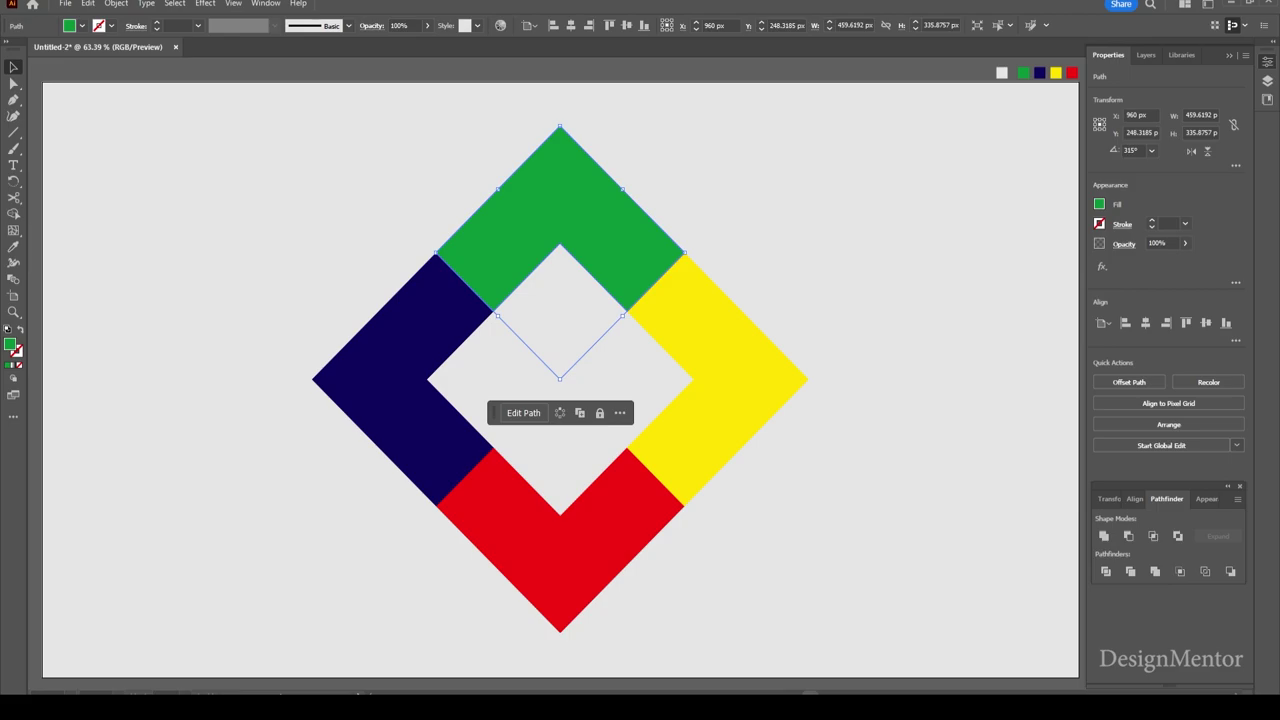
pyautogui.click(205, 3)
pyautogui.moveTo(241, 80)
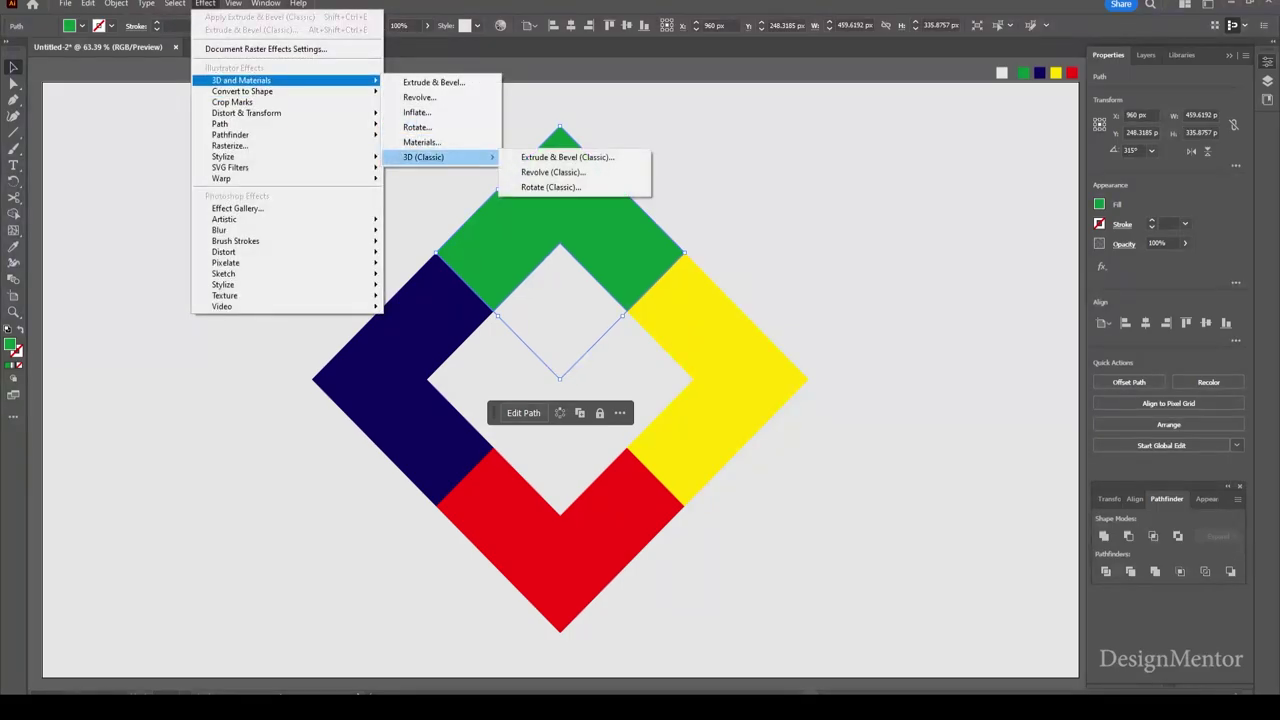
pyautogui.click(567, 157)
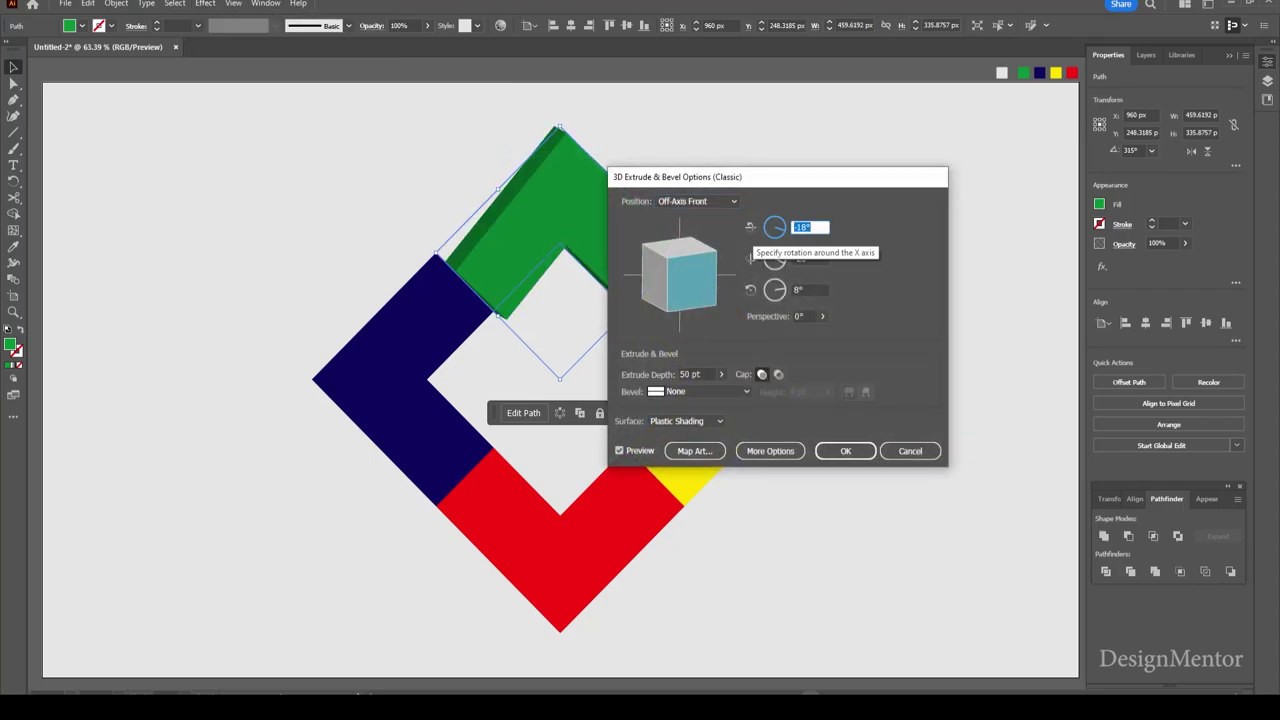
pyautogui.write('70')
pyautogui.press('Tab')
pyautogui.write('0')
pyautogui.press('Tab')
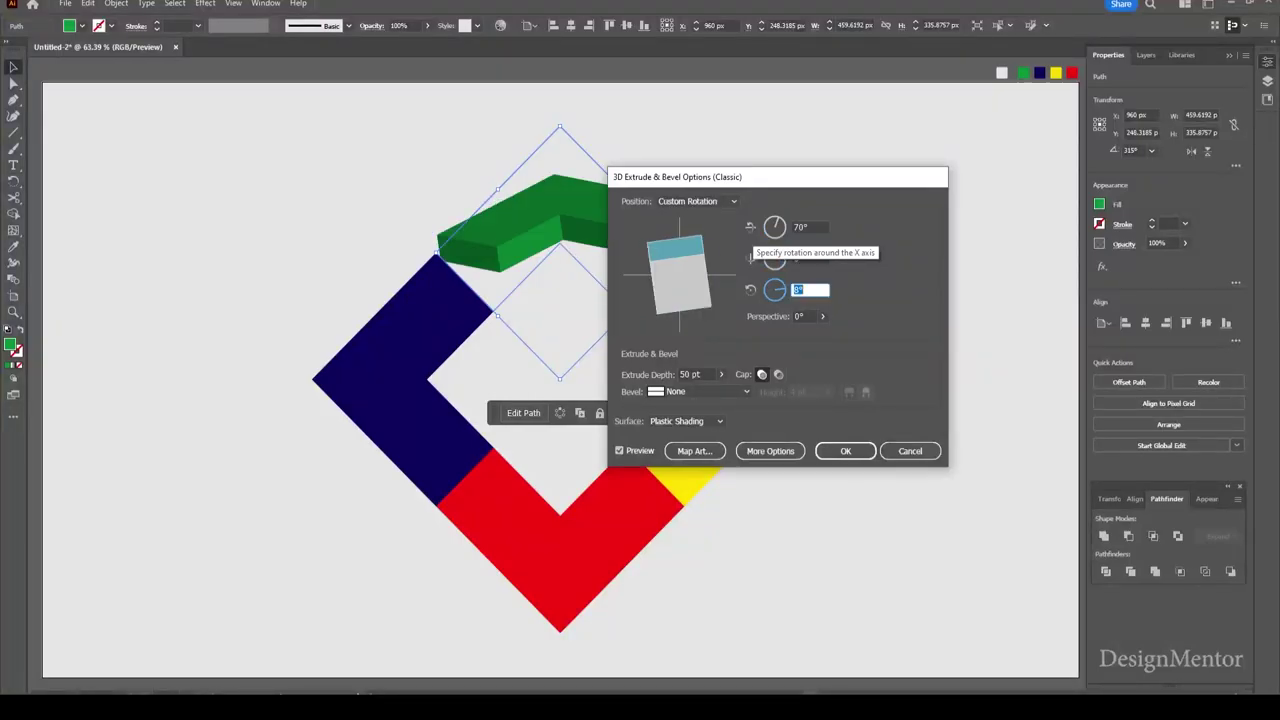
pyautogui.write('0')
pyautogui.click(690, 374)
pyautogui.write('200')
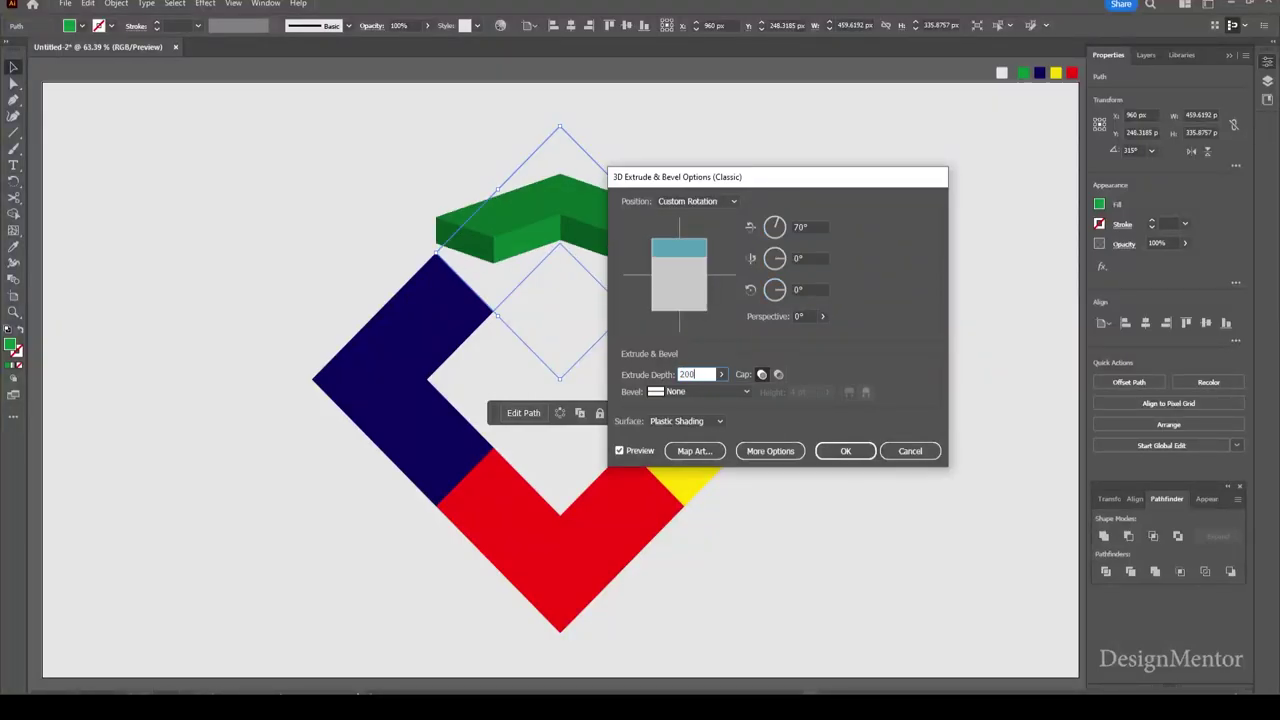
pyautogui.press('Tab')
pyautogui.moveTo(796, 187); pyautogui.dragTo(880, 187)
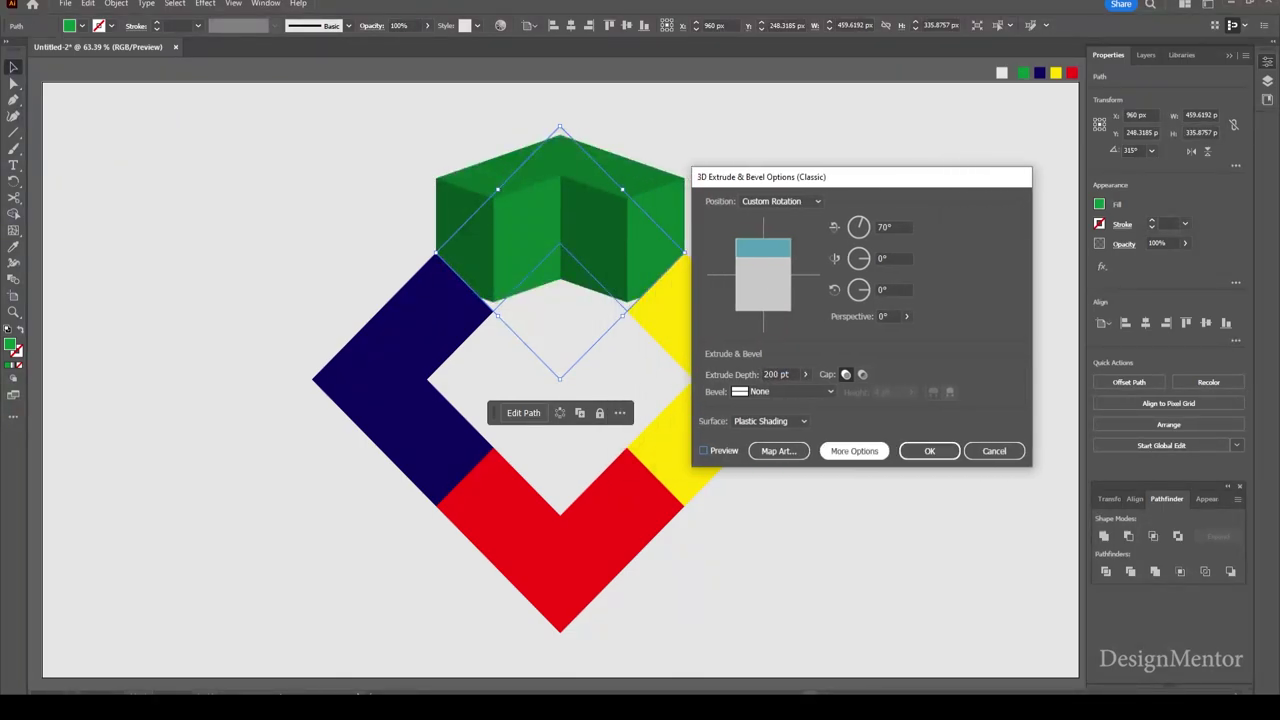
pyautogui.click(929, 451)
pyautogui.click(900, 400)
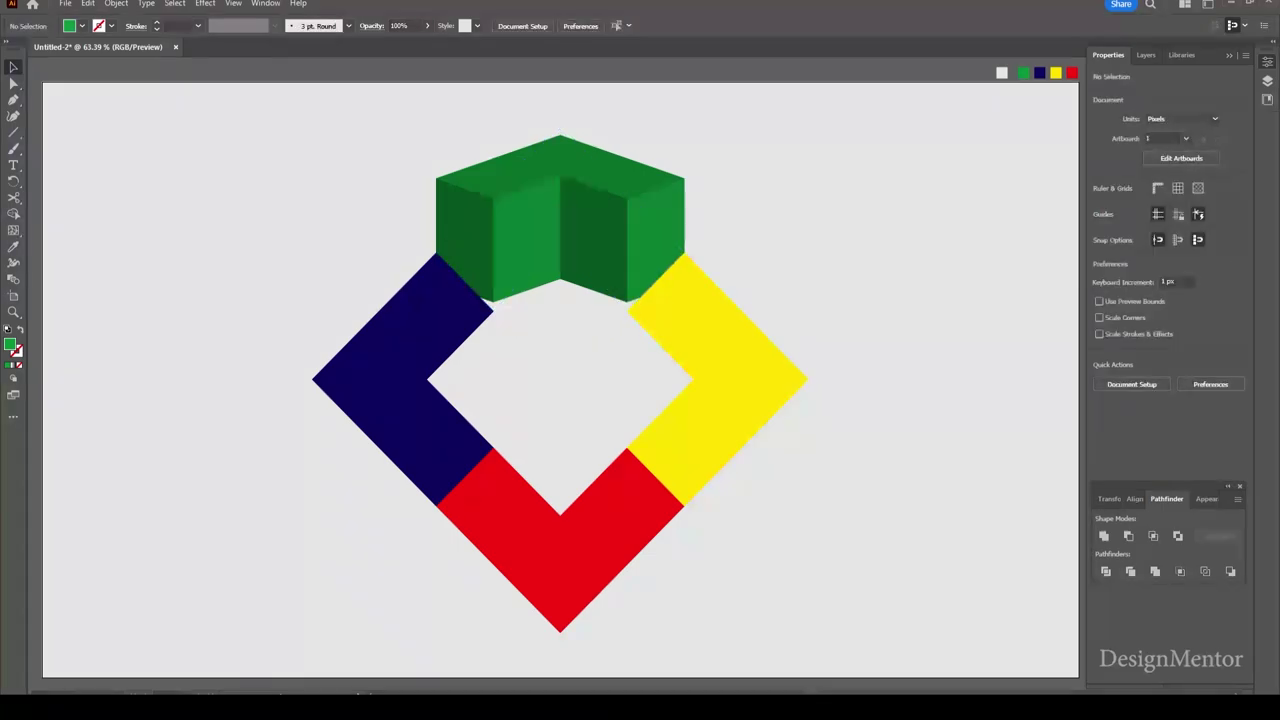
# Apply Extrude & Bevel to the navy left piece: X 70°, Y 0°, Z 0°, depth 150 pt
pyautogui.click(380, 380)
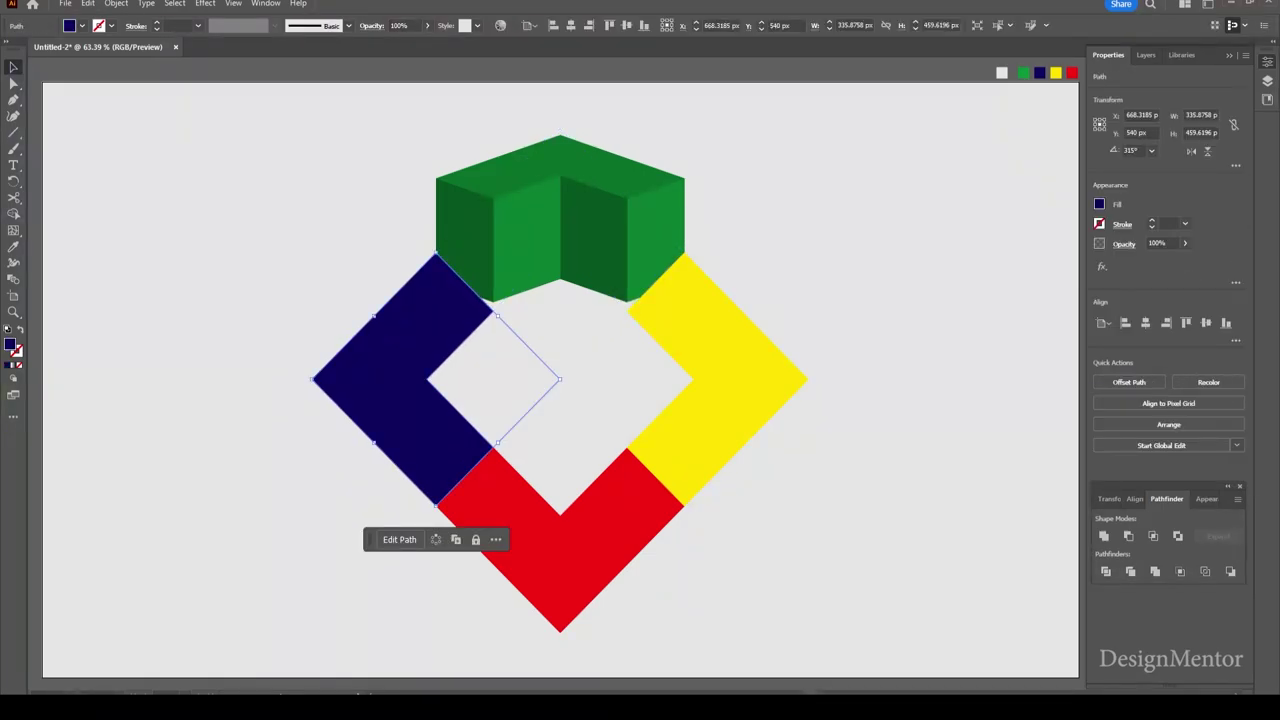
pyautogui.click(205, 3)
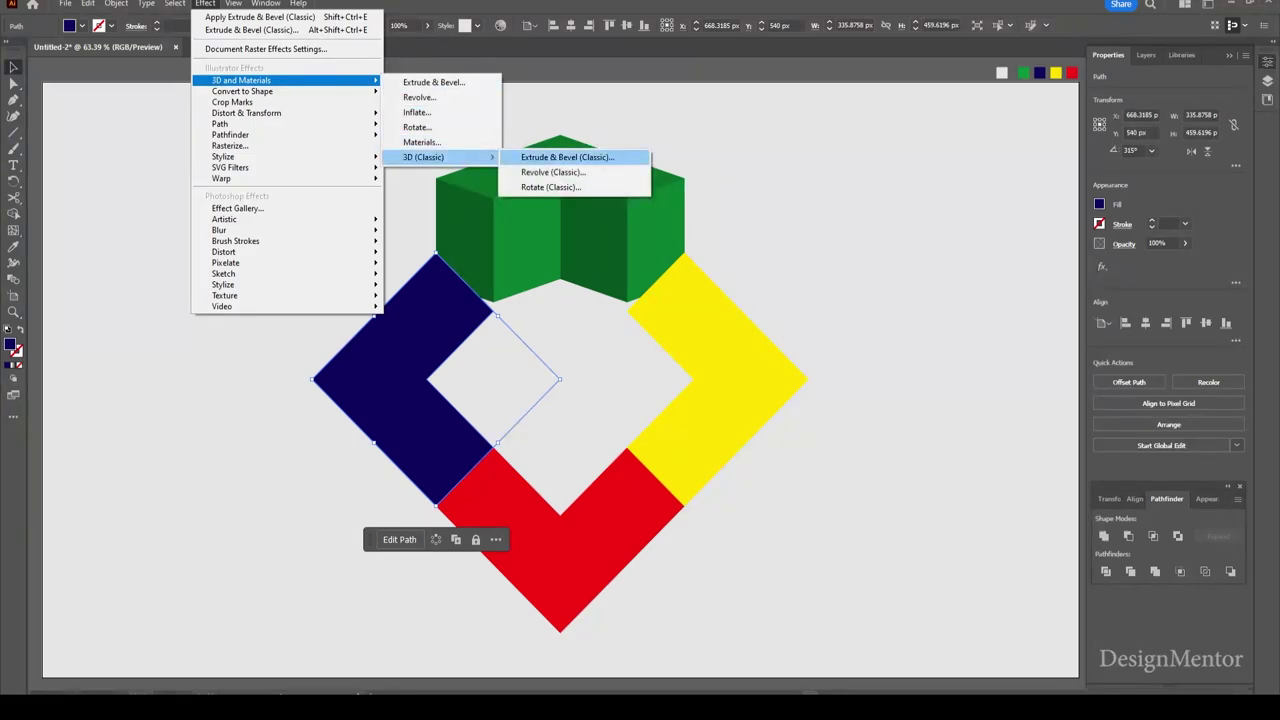
pyautogui.click(560, 156)
pyautogui.press('Tab')
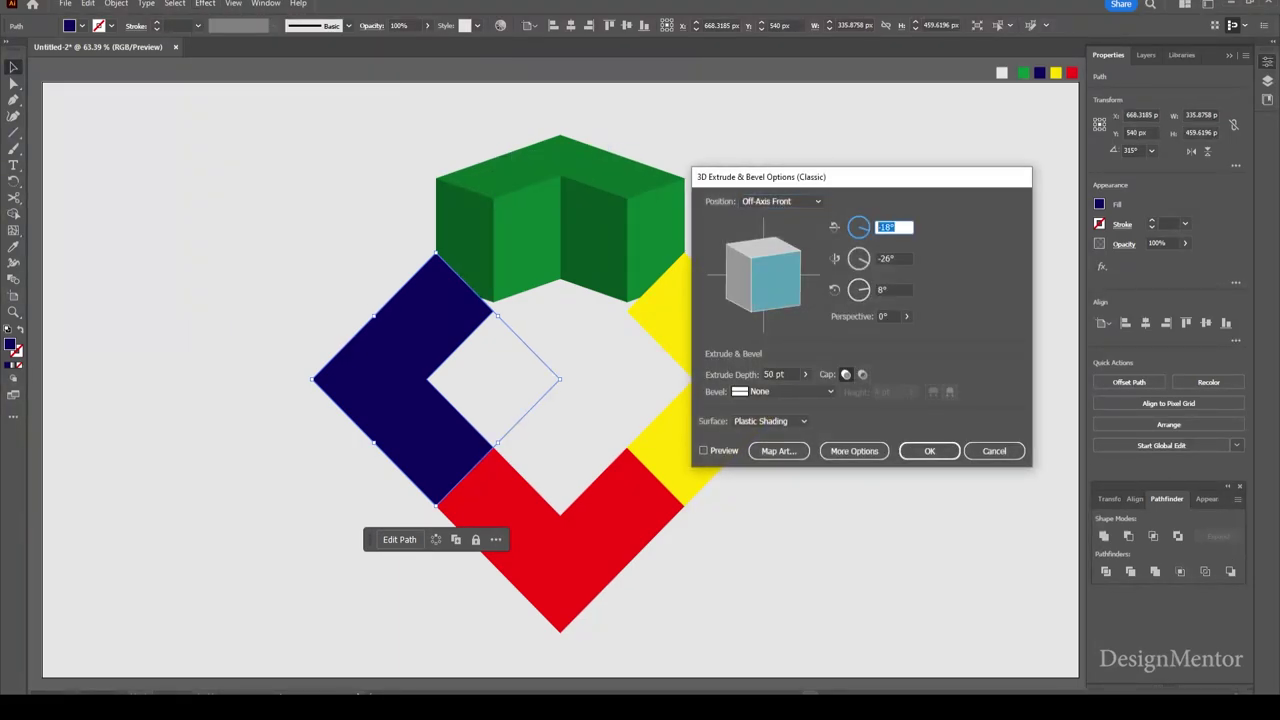
pyautogui.write('0')
pyautogui.press('Tab')
pyautogui.write('0')
pyautogui.press('Tab')
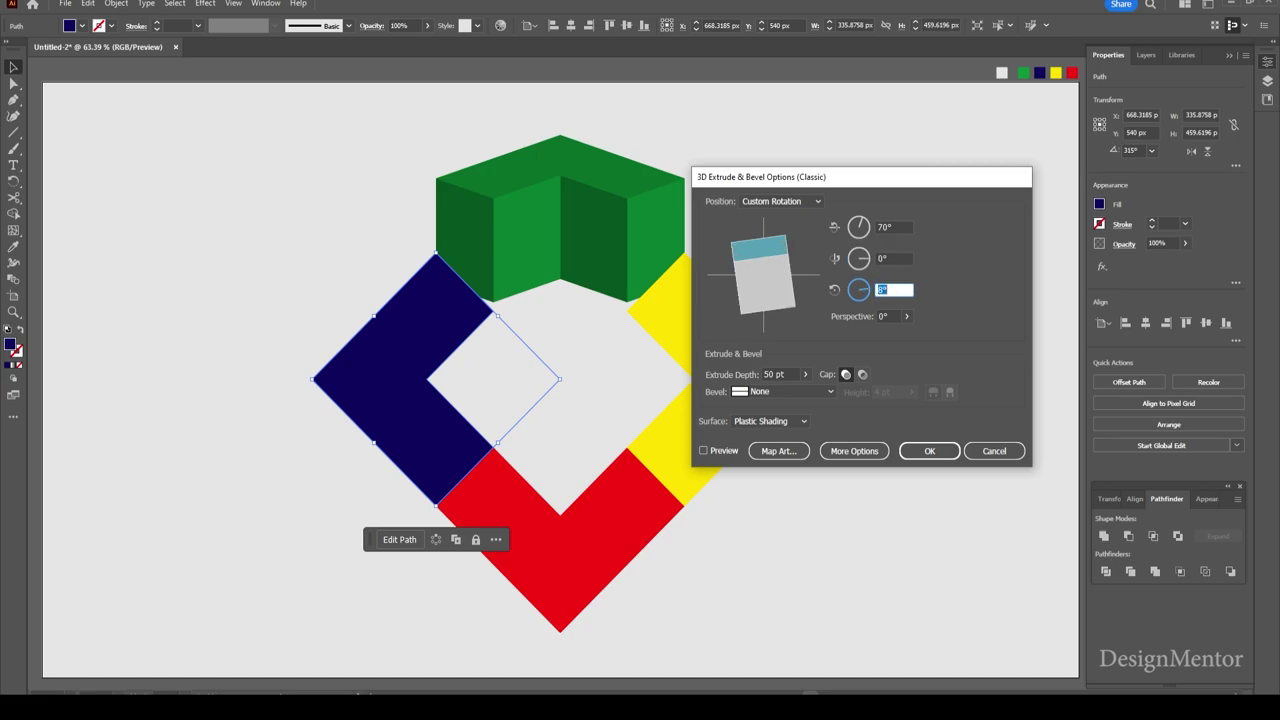
pyautogui.write('0')
pyautogui.press('Tab')
pyautogui.write('150')
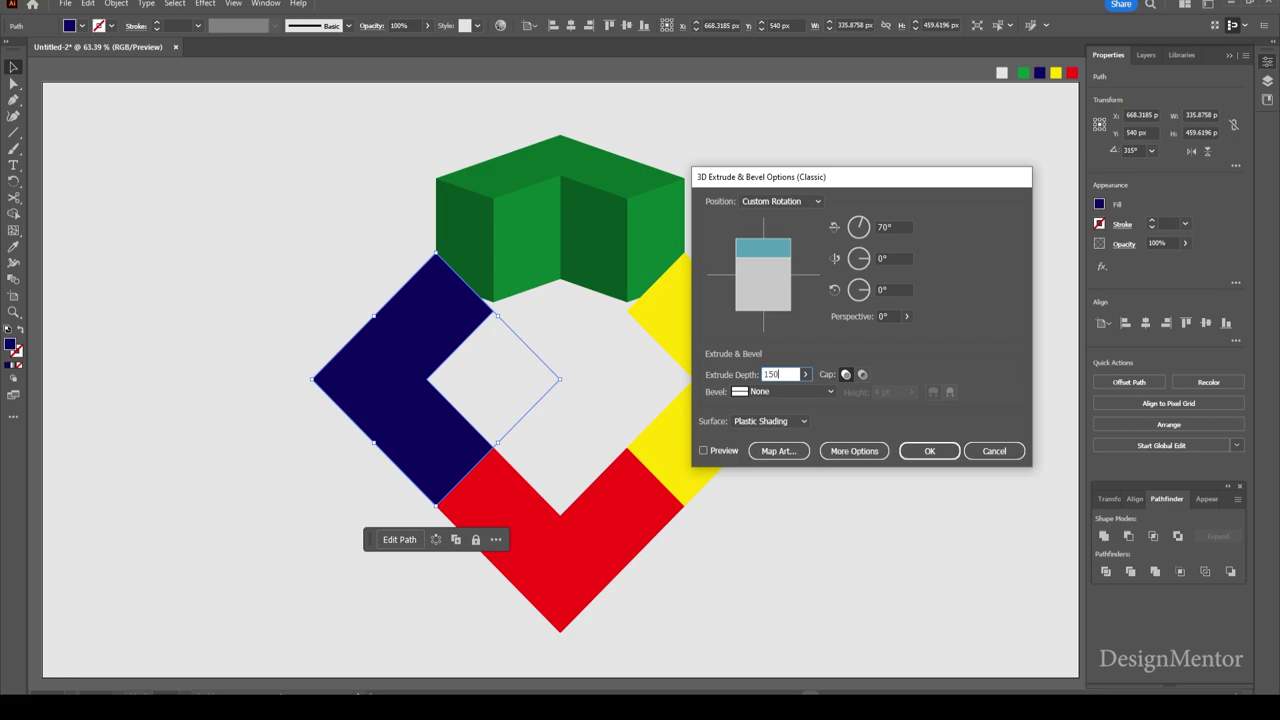
pyautogui.click(703, 451)
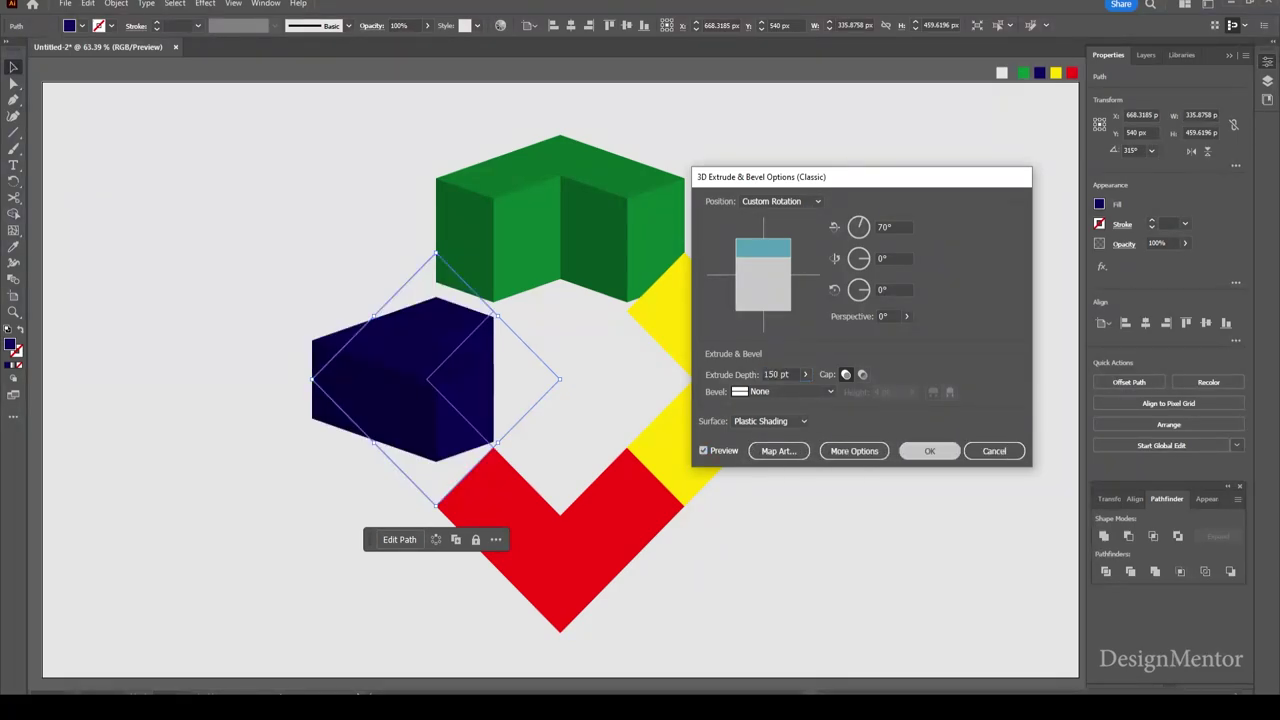
pyautogui.click(929, 451)
pyautogui.hotkey('ctrl', 'shift', 'a')
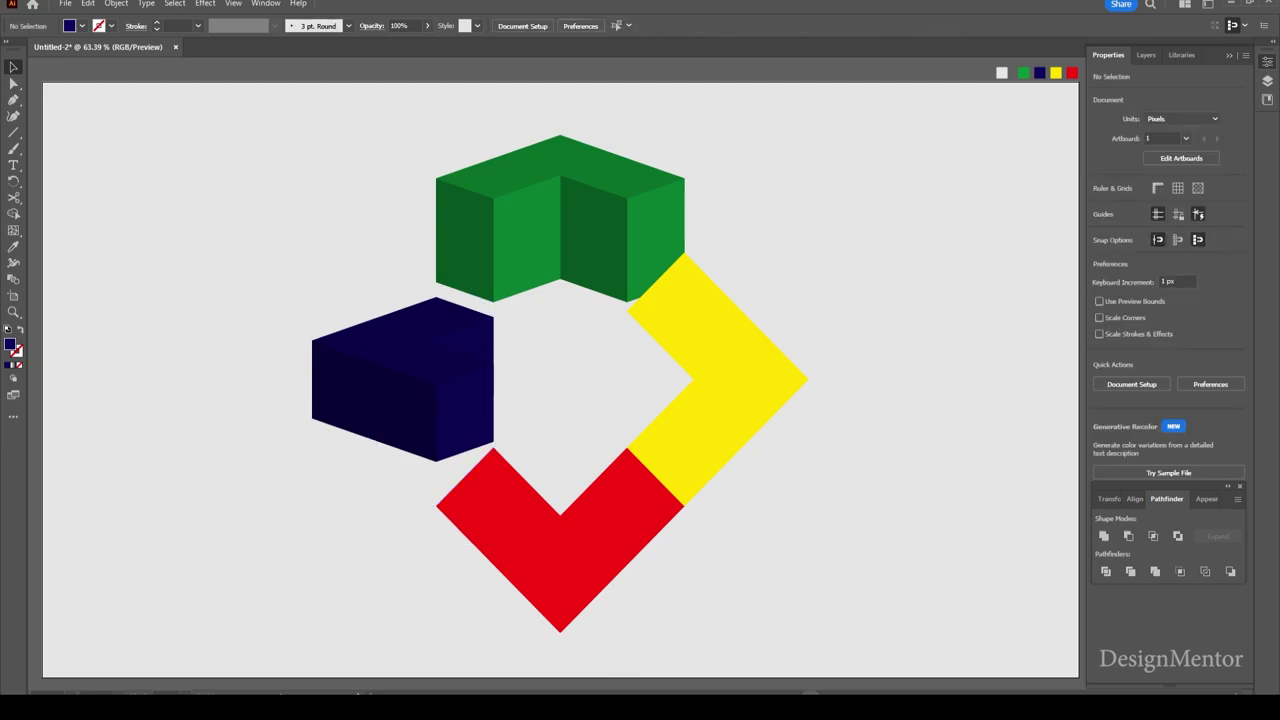
# Extrude the yellow L-piece with 3D Classic rotation 70°, 0°, 0° and 100 pt depth
pyautogui.click(725, 370)
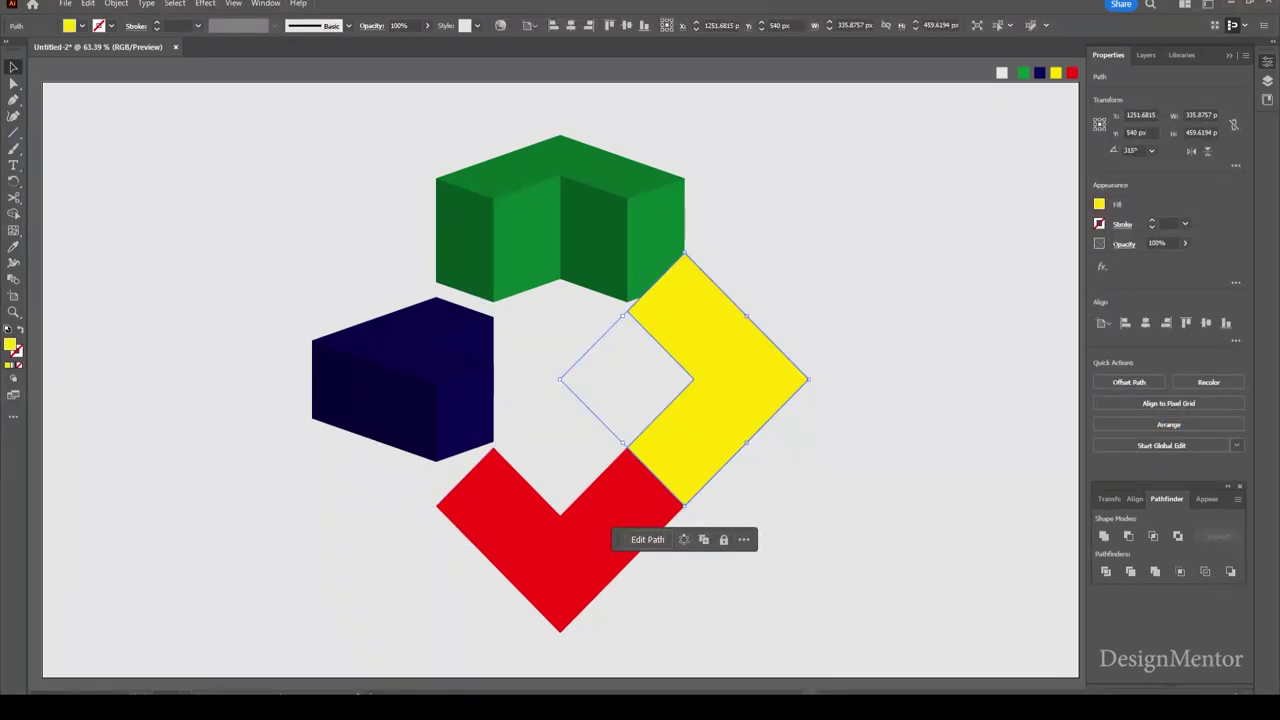
pyautogui.click(205, 3)
pyautogui.moveTo(241, 80)
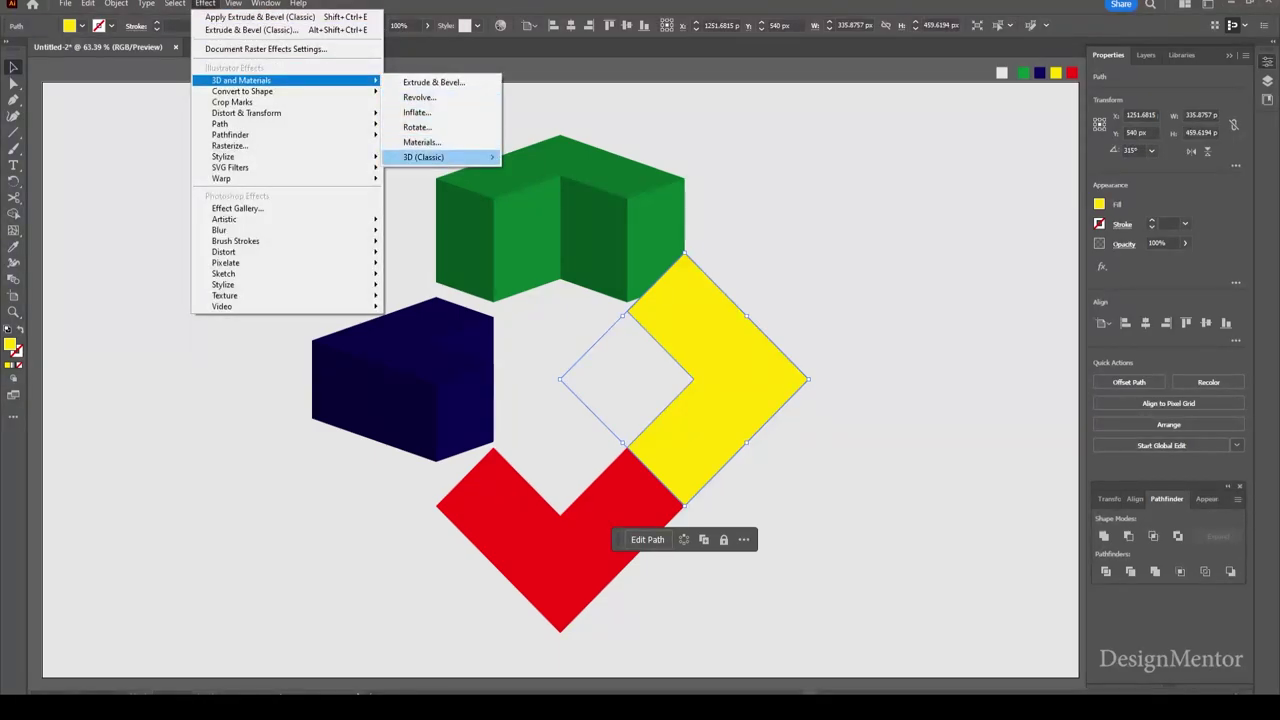
pyautogui.click(565, 157)
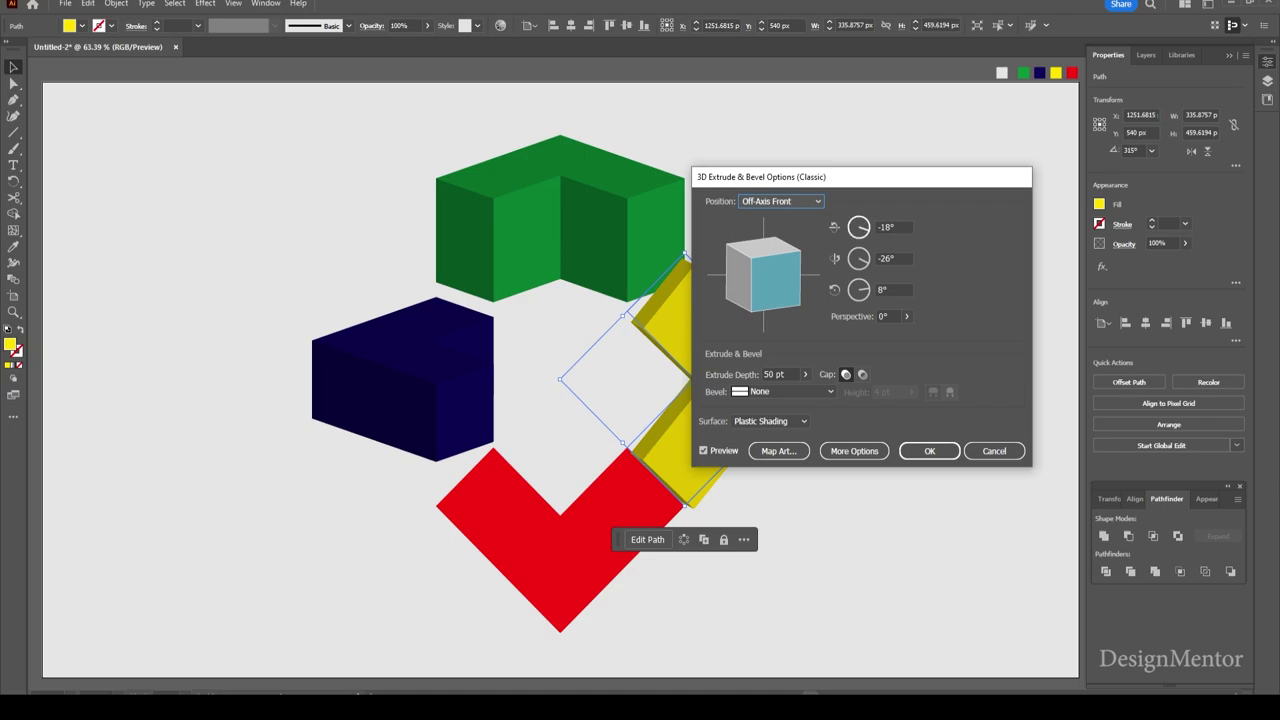
pyautogui.press('Tab')
pyautogui.write('0')
pyautogui.write('70')
pyautogui.press('Tab')
pyautogui.write('0')
pyautogui.press('Tab')
pyautogui.write('0')
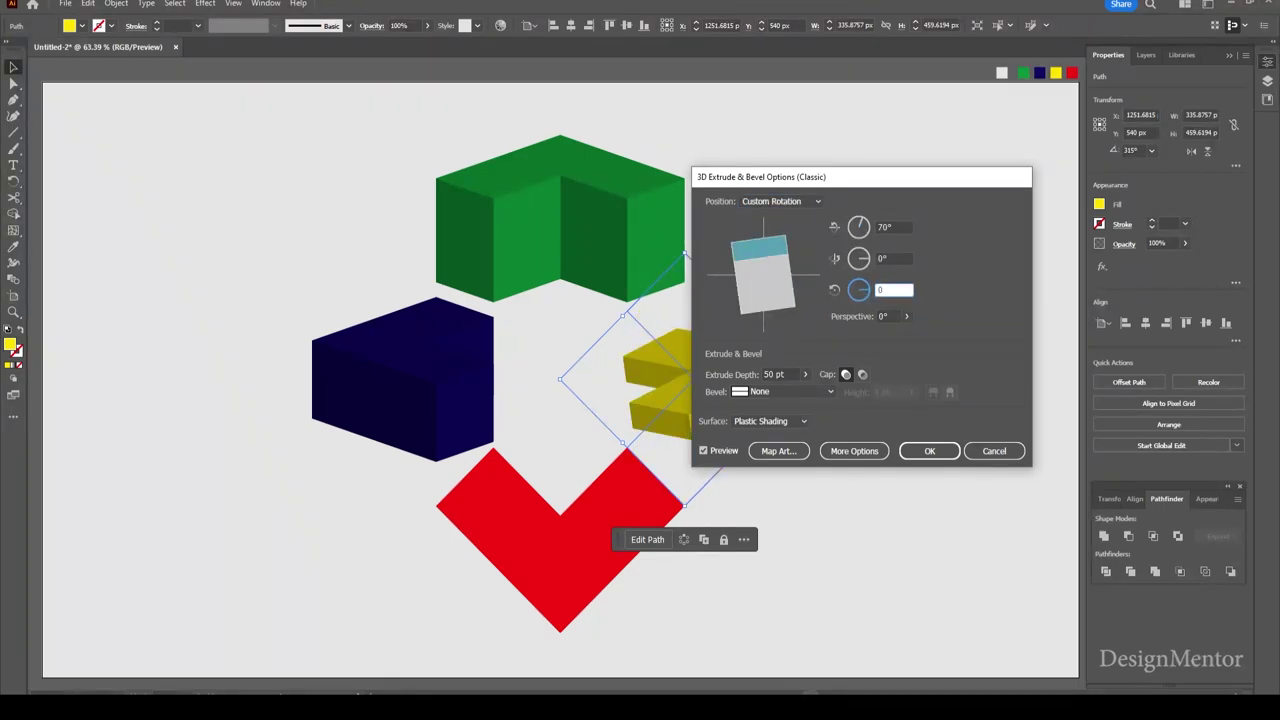
pyautogui.press('Tab')
pyautogui.press('Tab')
pyautogui.write('100')
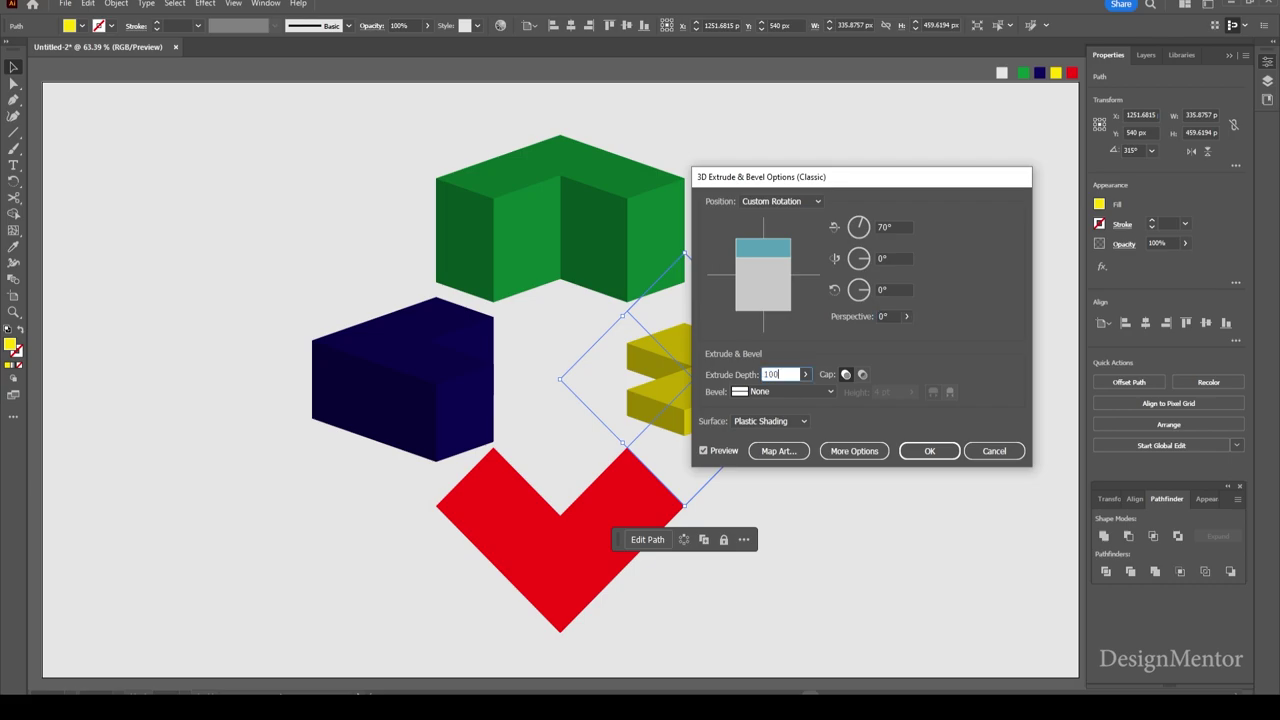
pyautogui.press('Return')
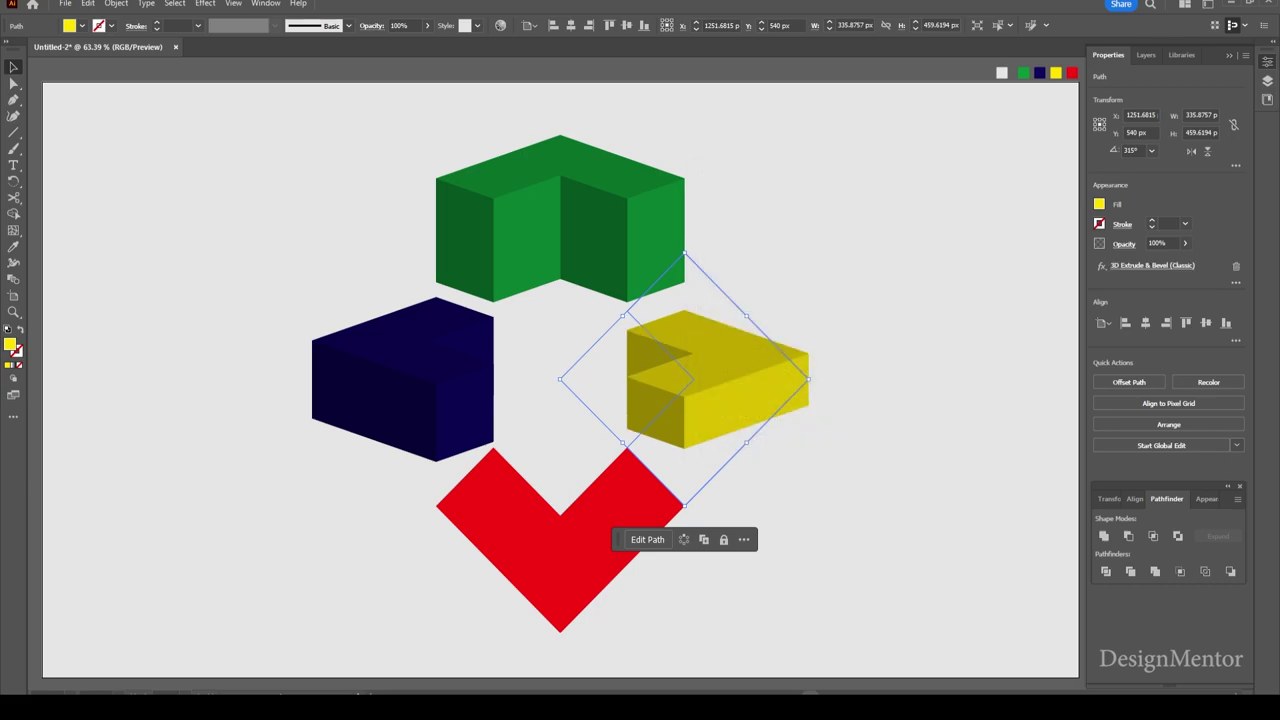
pyautogui.click(900, 560)
pyautogui.click(560, 560)
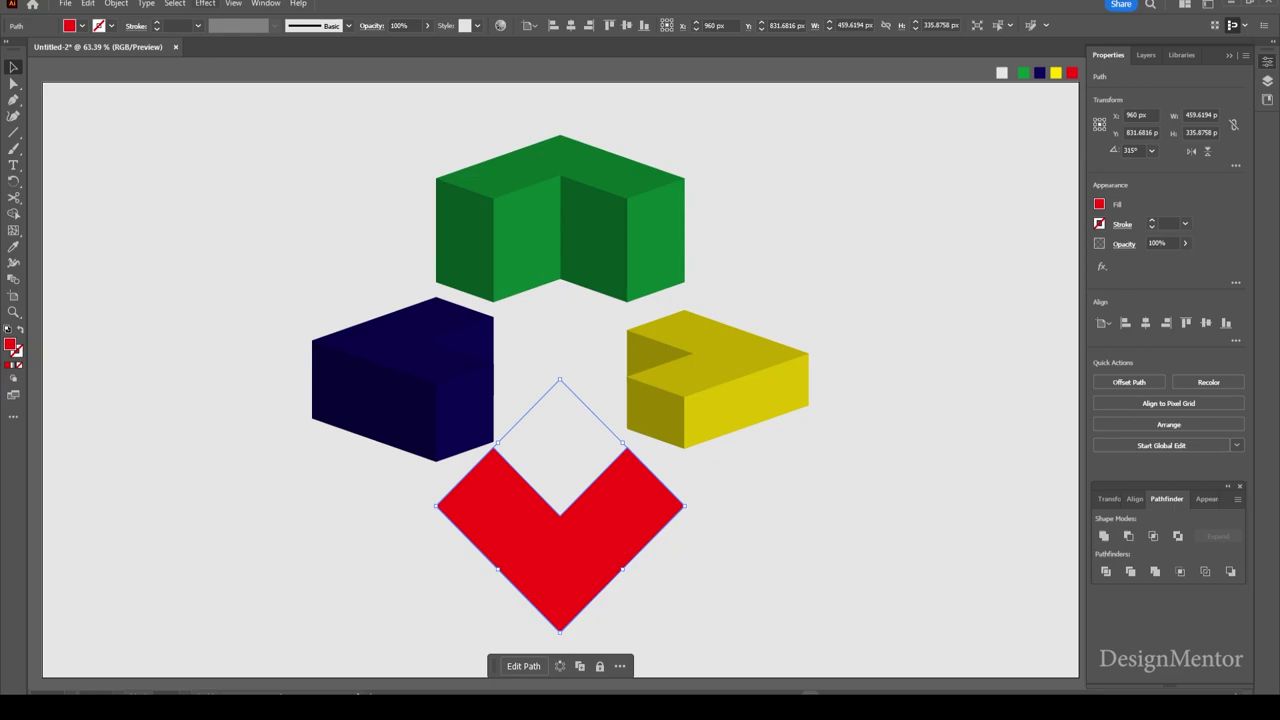
# Extrude the red L shape with 3D Classic rotation 70°, 0°, 0° and 70 pt depth
pyautogui.click(205, 3)
pyautogui.moveTo(424, 157)
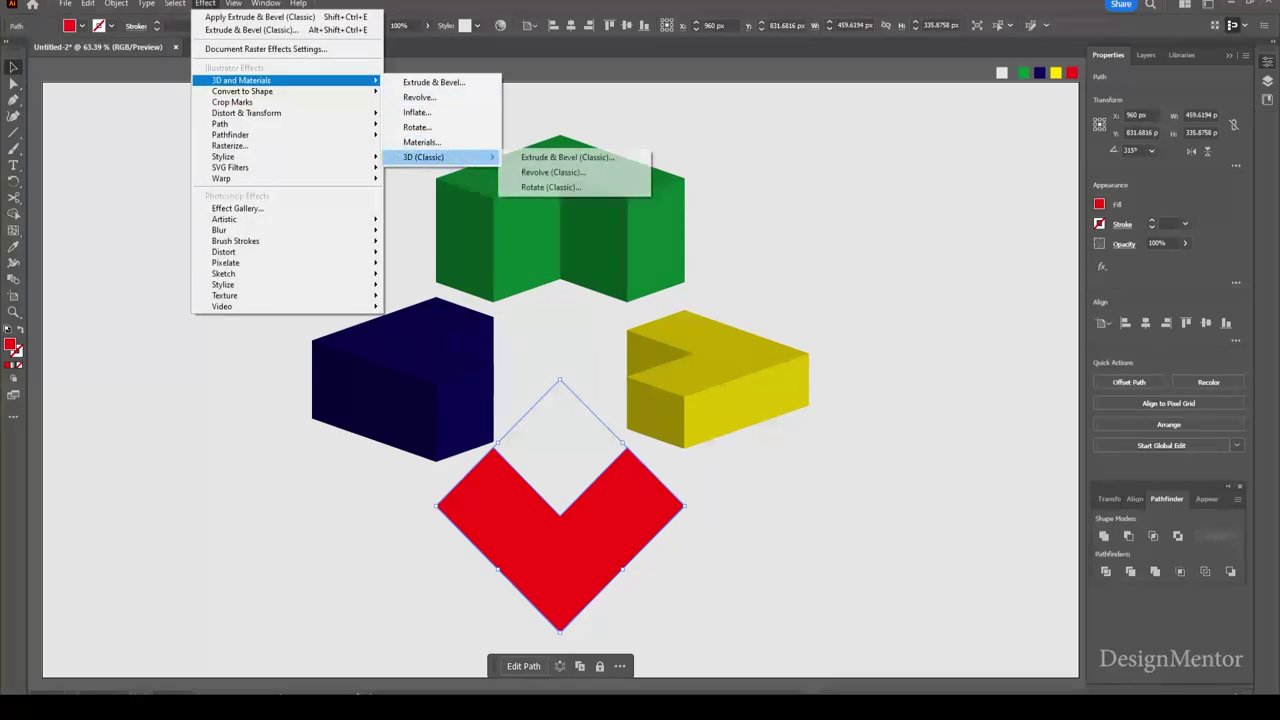
pyautogui.click(566, 157)
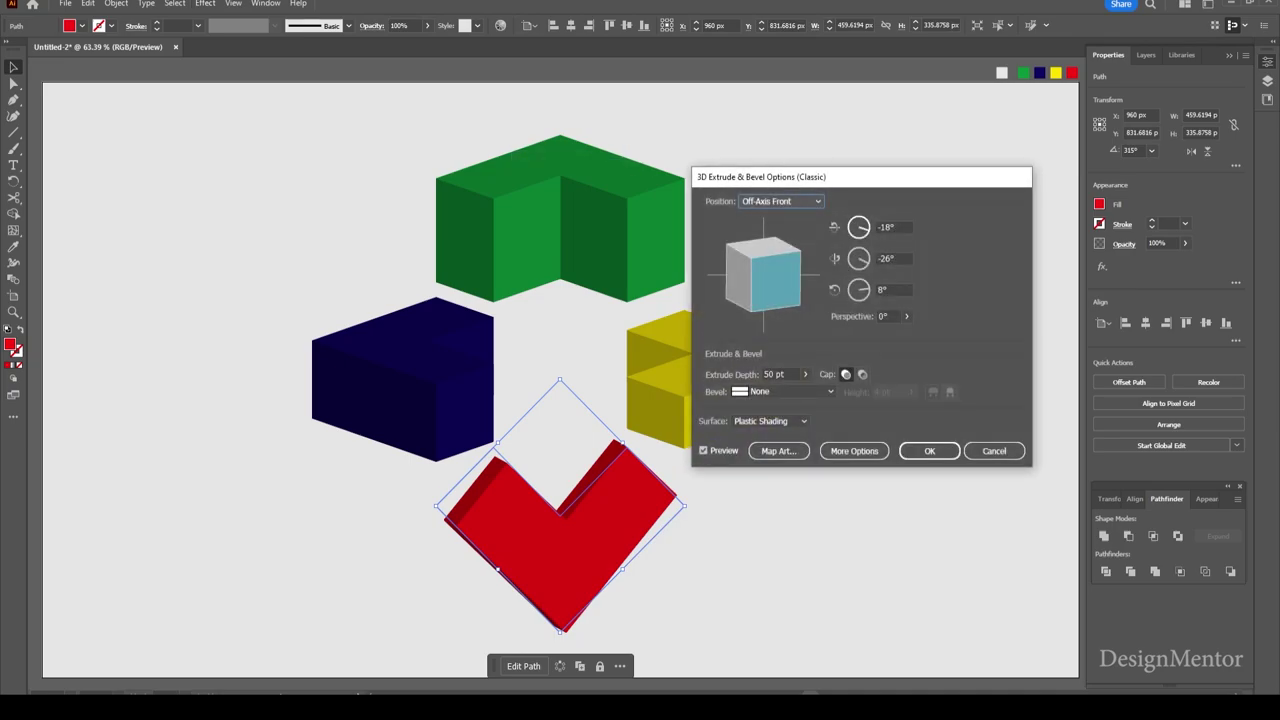
pyautogui.press('Tab')
pyautogui.write('0')
pyautogui.press('Tab')
pyautogui.write('0')
pyautogui.press('Tab')
pyautogui.write('0')
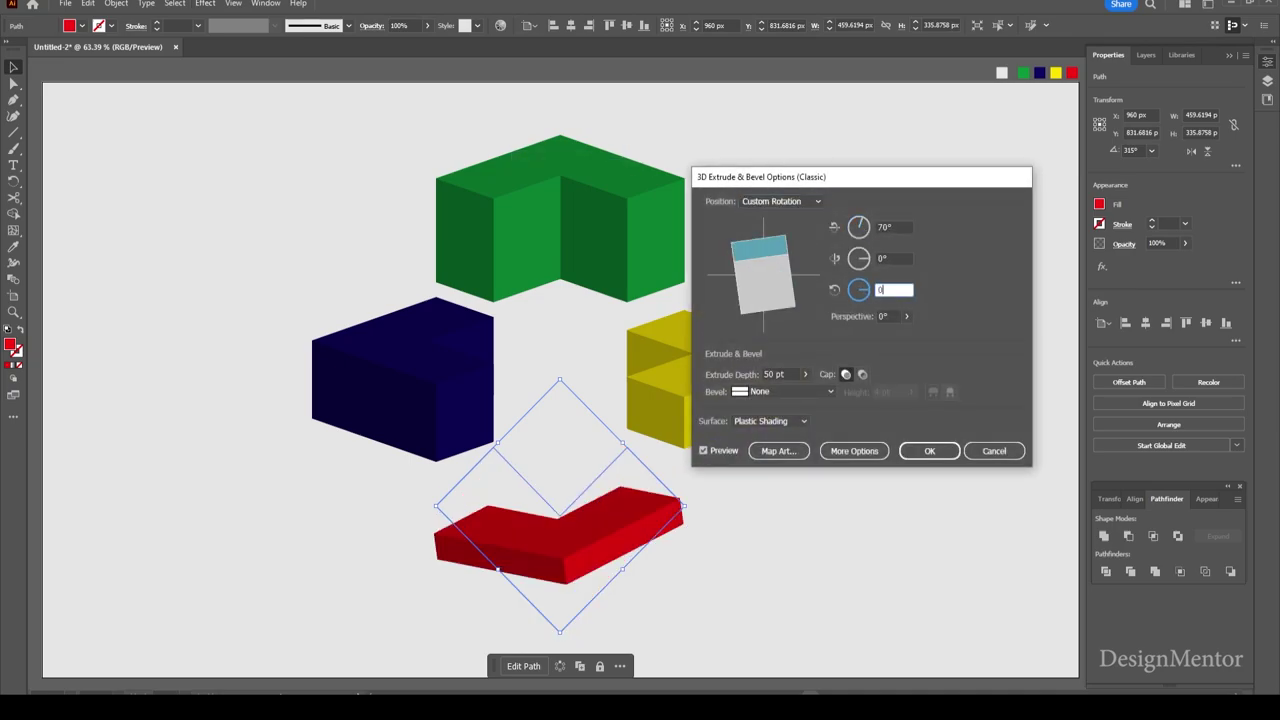
pyautogui.press('Tab')
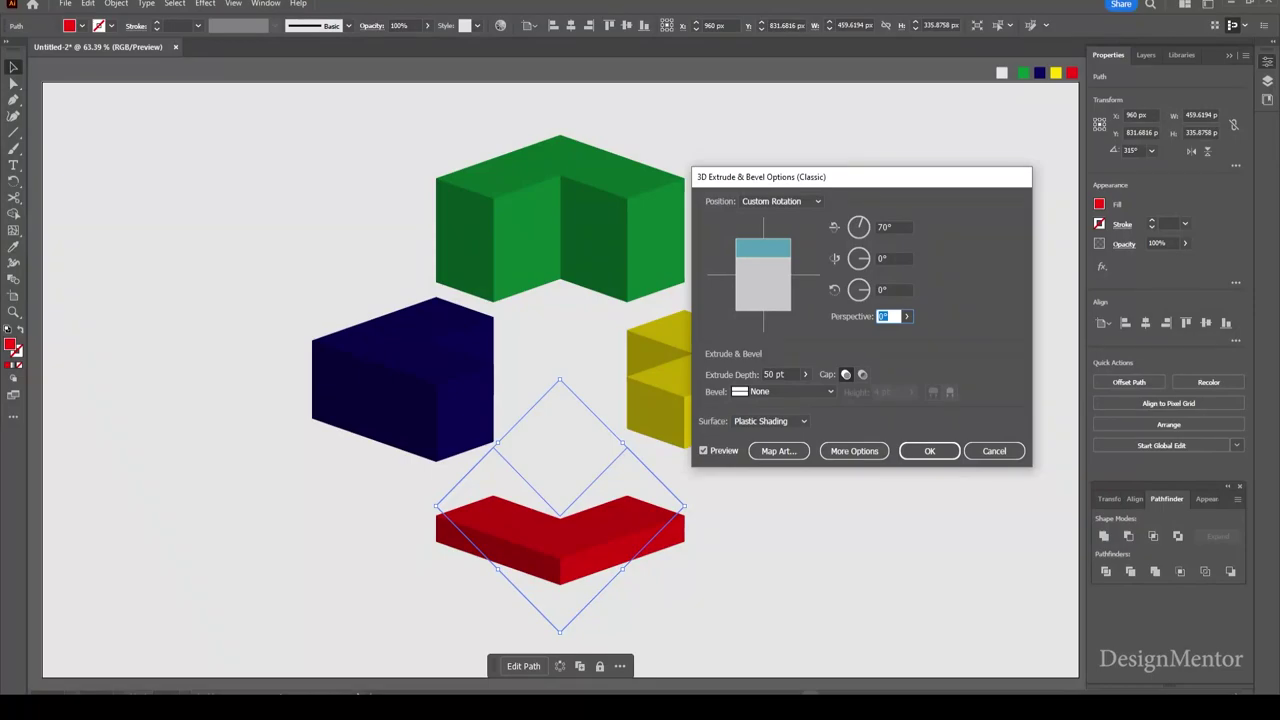
pyautogui.press('Tab')
pyautogui.write('70')
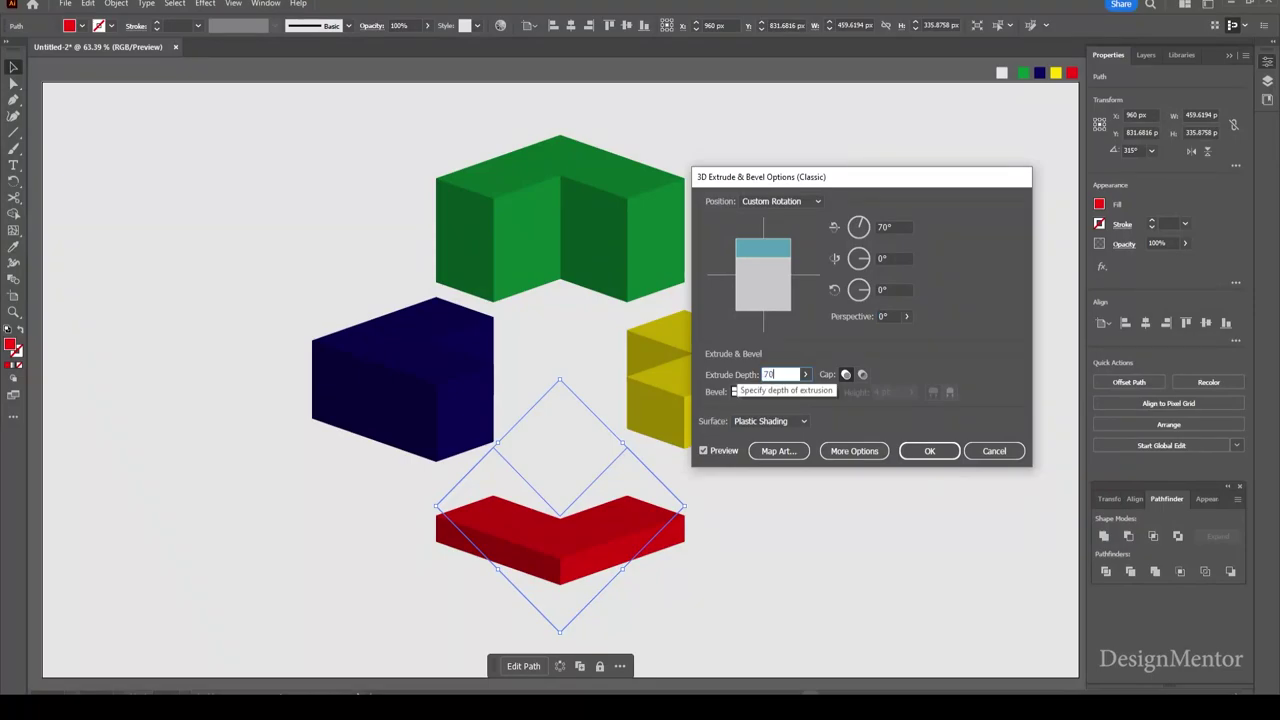
pyautogui.press('Return')
pyautogui.hotkey('ctrl', 'shift', 'a')
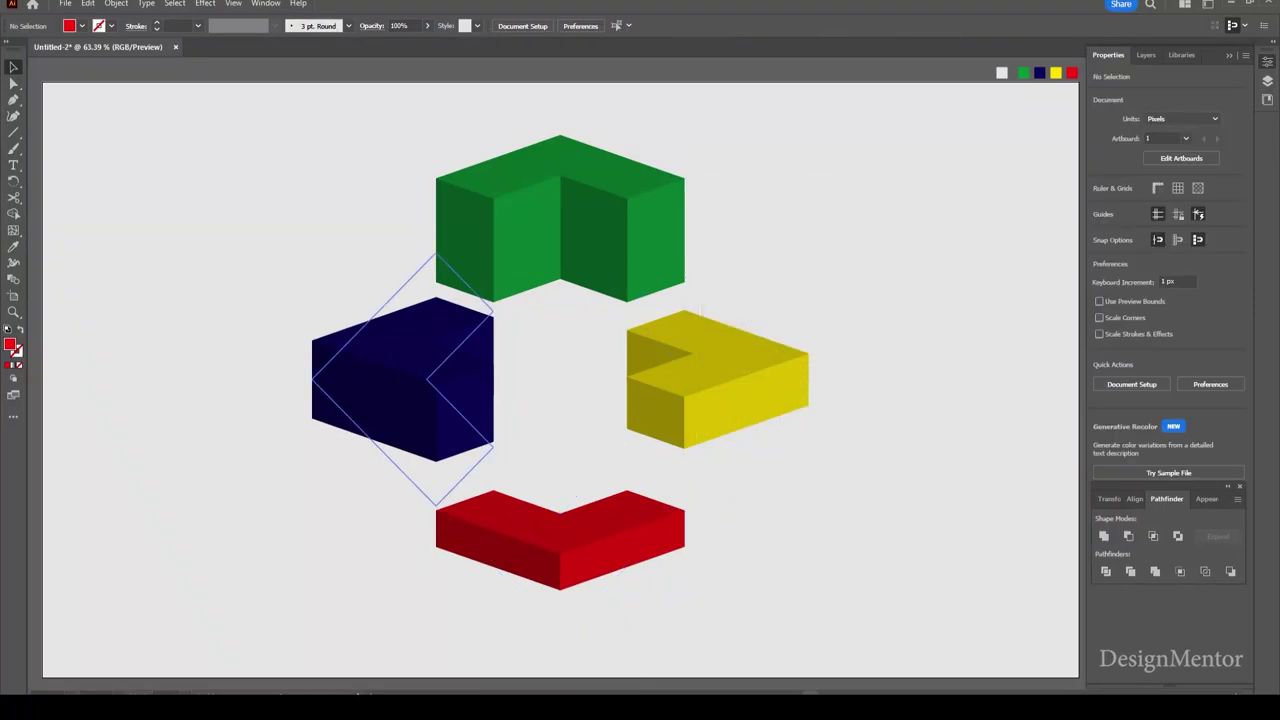
# Nudge the blue block upward toward the ring
pyautogui.click(410, 380)
pyautogui.press('Up')
pyautogui.press('Up')
pyautogui.press('Up')
pyautogui.press('Up')
pyautogui.press('Up')
pyautogui.press('Up')
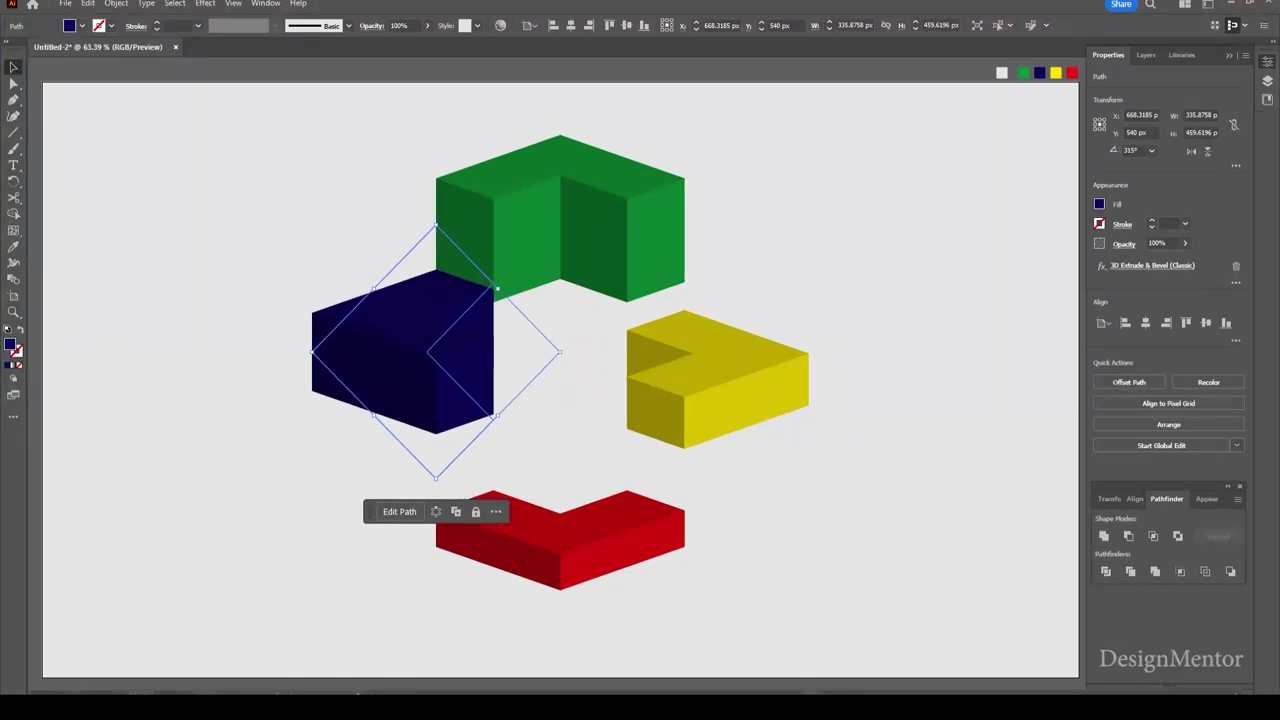
pyautogui.press('Up')
pyautogui.press('Up')
pyautogui.press('Up')
pyautogui.press('Up')
pyautogui.press('Up')
pyautogui.press('Up')
pyautogui.press('Up')
pyautogui.press('Up')
pyautogui.press('Up')
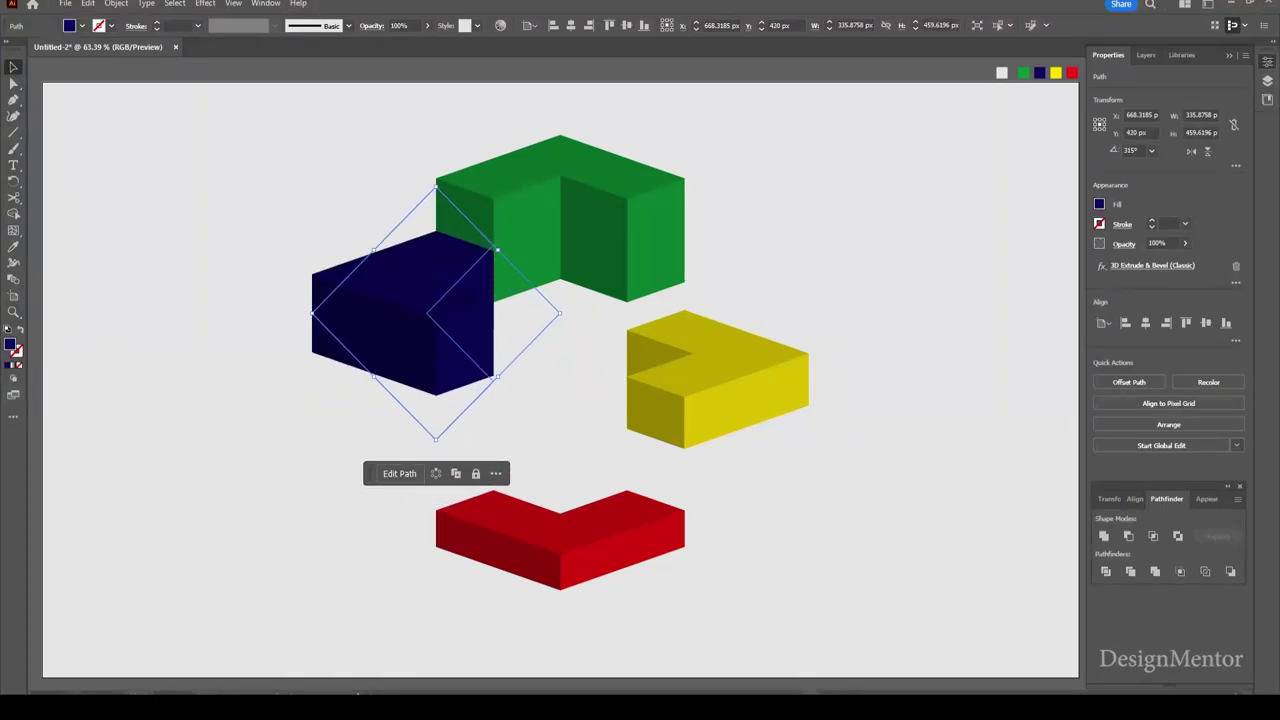
pyautogui.press('Up')
pyautogui.press('Up')
pyautogui.press('Up')
pyautogui.press('Up')
pyautogui.press('Up')
pyautogui.press('Up')
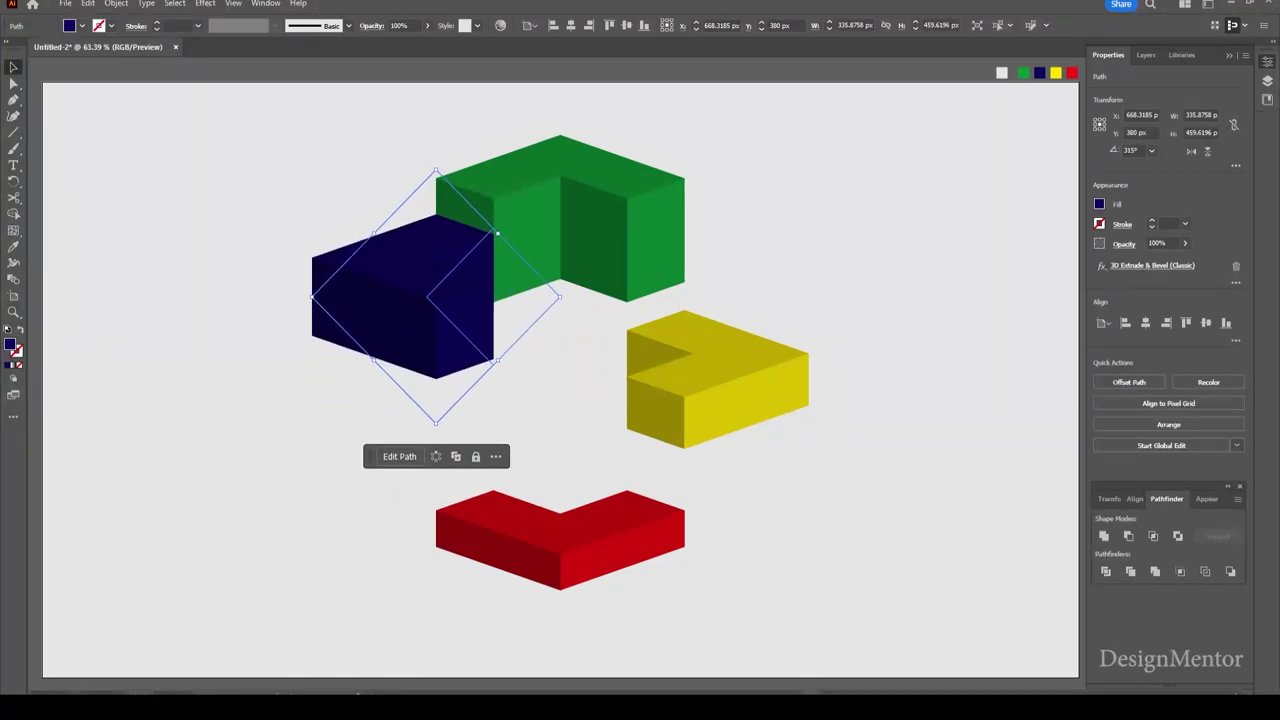
pyautogui.press('Down')
pyautogui.press('Down')
pyautogui.press('Down')
pyautogui.press('Down')
pyautogui.press('Down')
pyautogui.press('Down')
pyautogui.press('Up')
pyautogui.press('Up')
pyautogui.press('Up')
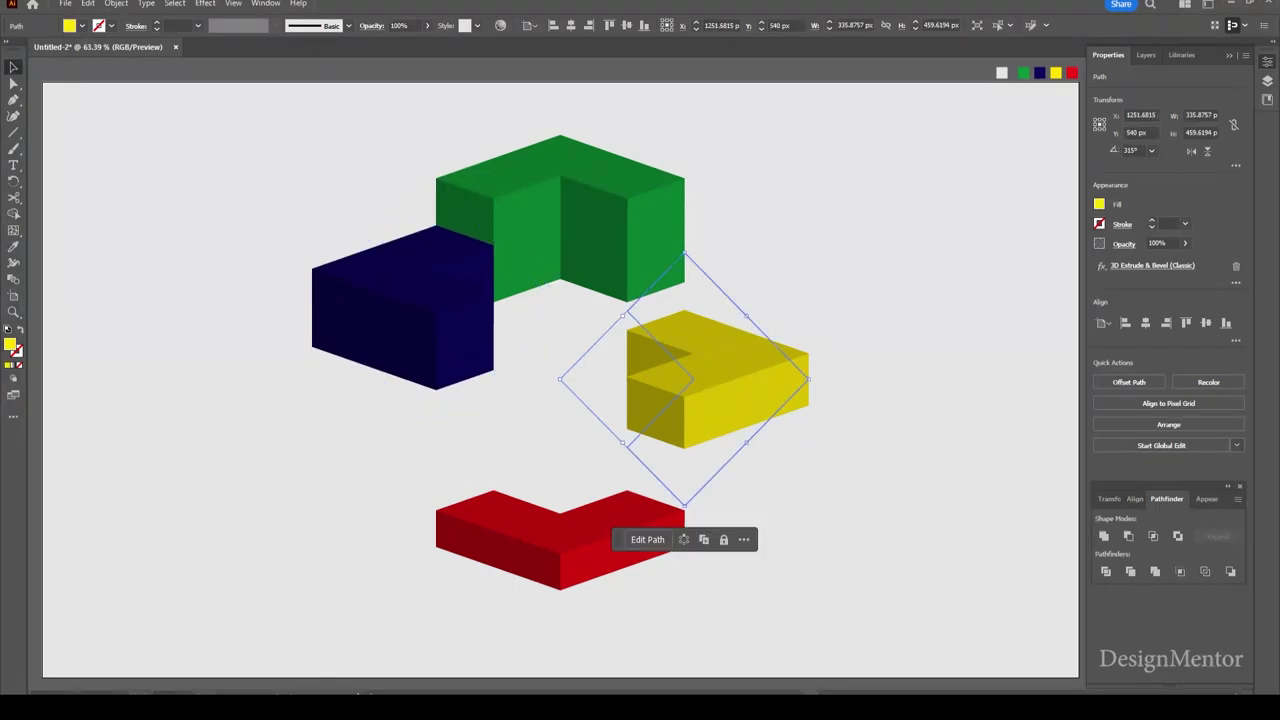
# Shift the yellow block up three large nudges, then back down two
pyautogui.hotkey('shift', 'Up')
pyautogui.hotkey('shift', 'Up')
pyautogui.hotkey('shift', 'Up')
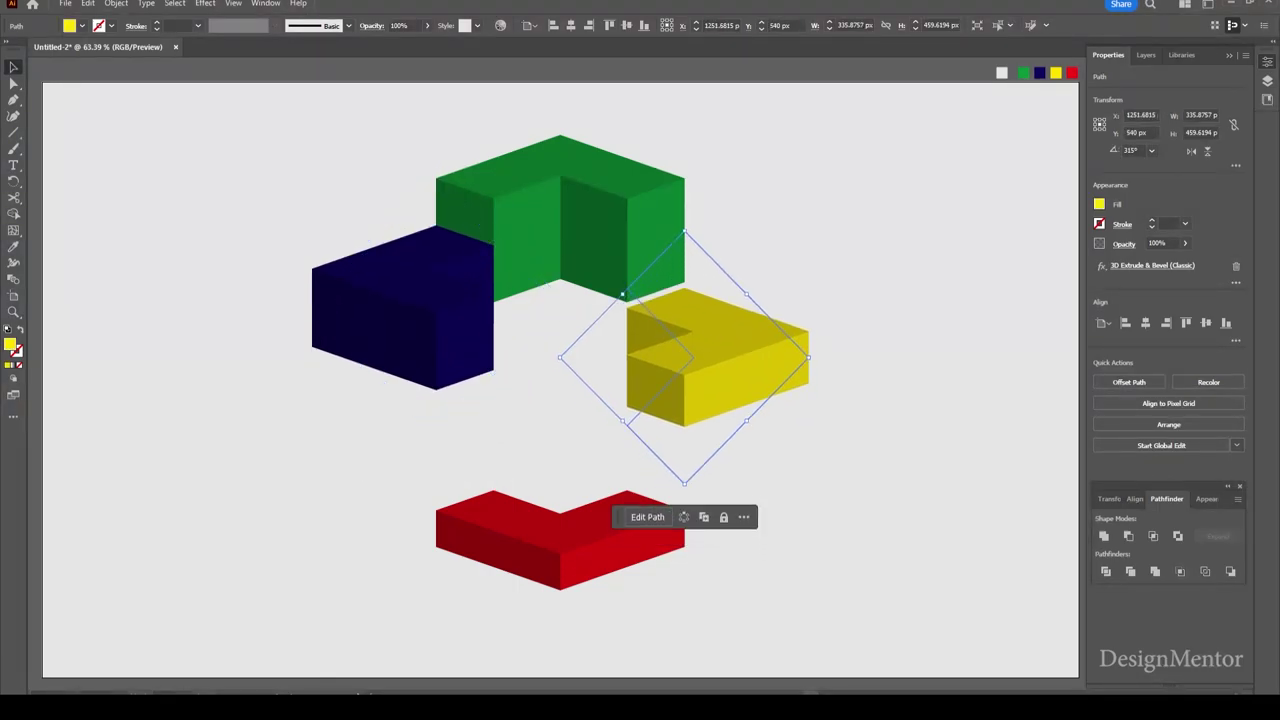
pyautogui.hotkey('shift', 'Up')
pyautogui.hotkey('shift', 'Up')
pyautogui.hotkey('shift', 'Up')
pyautogui.hotkey('shift', 'Up')
pyautogui.hotkey('shift', 'Up')
pyautogui.hotkey('shift', 'Up')
pyautogui.hotkey('shift', 'Up')
pyautogui.hotkey('shift', 'Up')
pyautogui.hotkey('shift', 'Up')
pyautogui.hotkey('shift', 'Up')
pyautogui.hotkey('shift', 'Up')
pyautogui.hotkey('shift', 'Up')
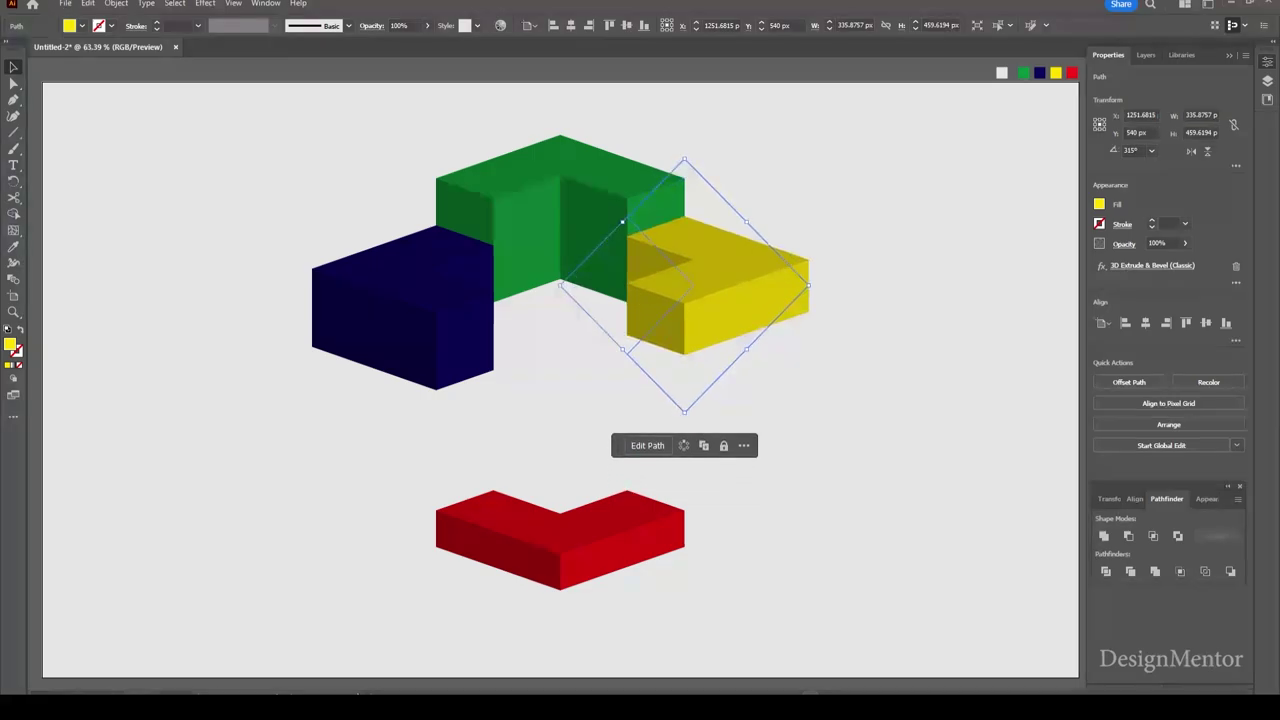
pyautogui.hotkey('shift', 'Up')
pyautogui.hotkey('shift', 'Up')
pyautogui.hotkey('shift', 'Up')
pyautogui.hotkey('shift', 'Down')
pyautogui.hotkey('shift', 'Down')
pyautogui.hotkey('shift', 'Down')
pyautogui.hotkey('shift', 'Down')
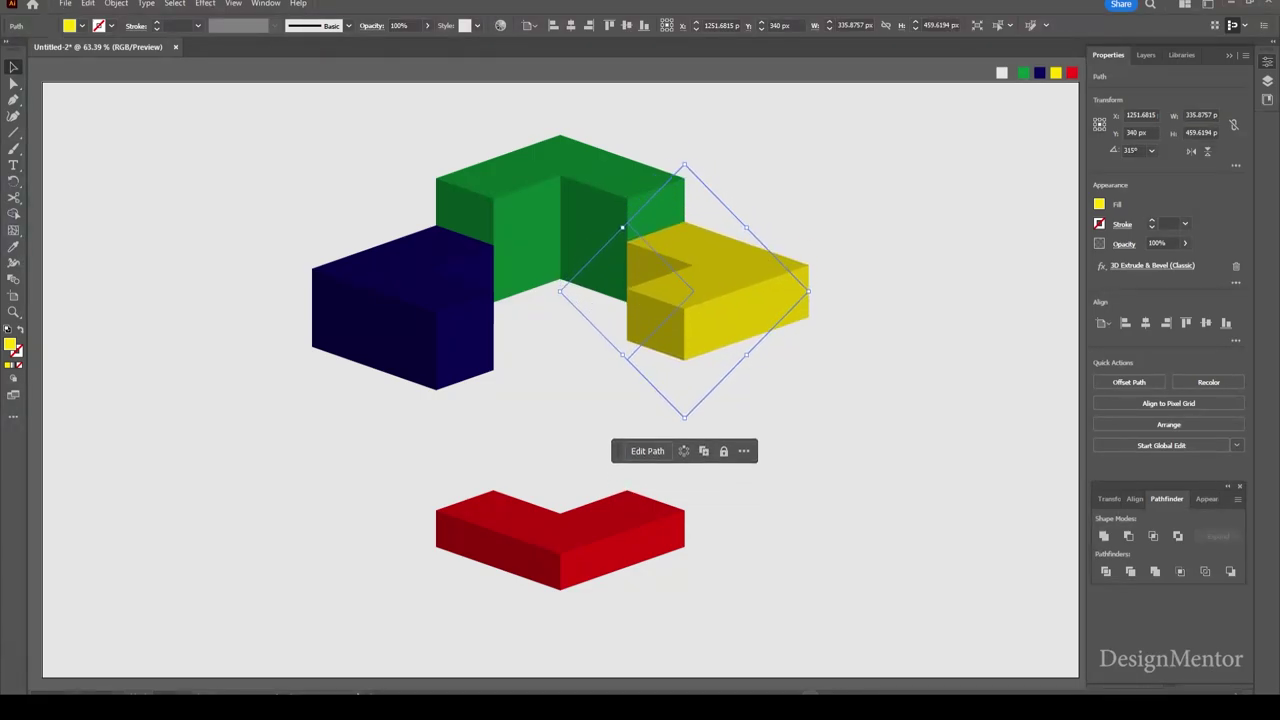
pyautogui.hotkey('shift', 'Down')
pyautogui.hotkey('shift', 'Down')
pyautogui.hotkey('shift', 'Down')
pyautogui.hotkey('shift', 'Down')
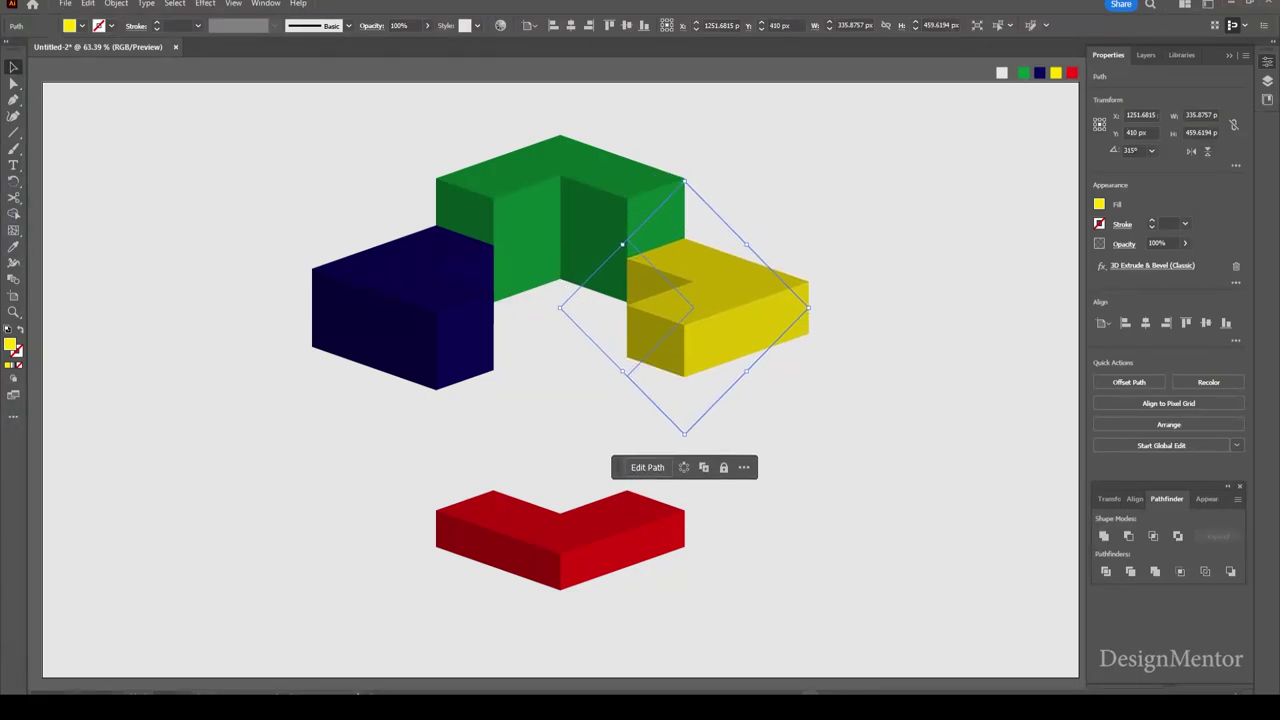
# Raise the red block into the ring and bring it to the front
pyautogui.click(560, 530)
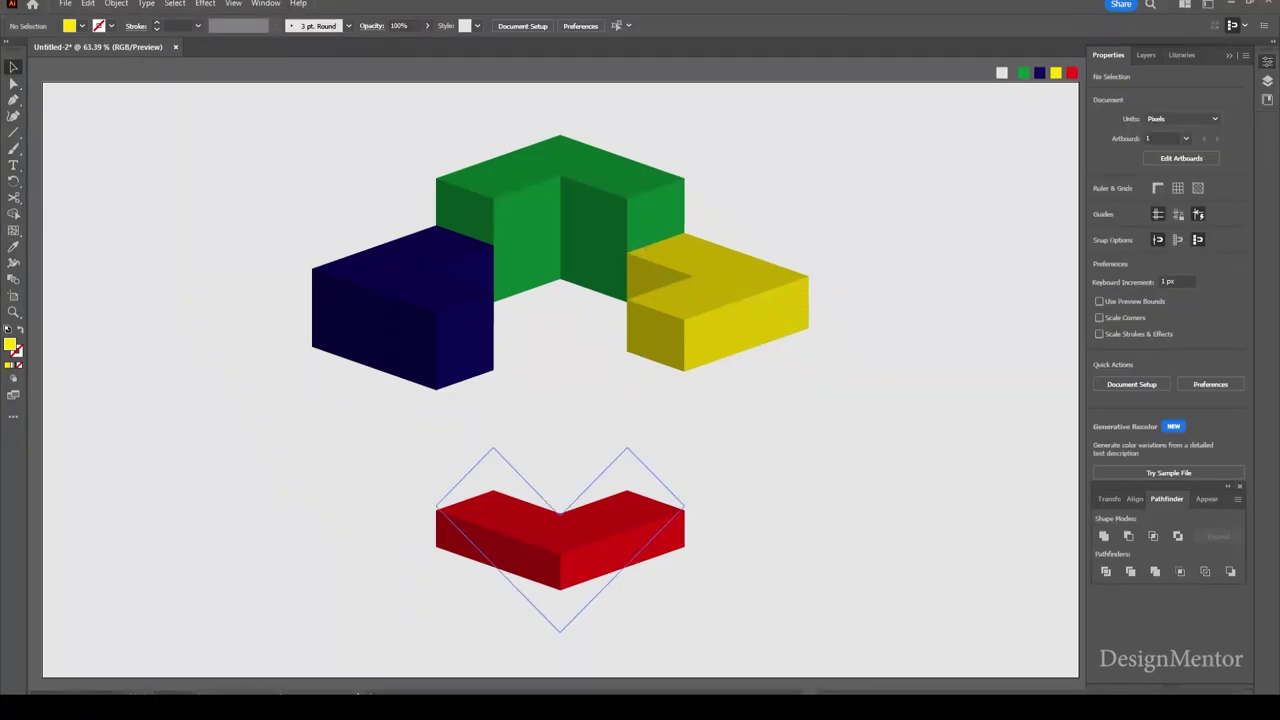
pyautogui.hotkey('shift', 'Up')
pyautogui.hotkey('shift', 'Up')
pyautogui.hotkey('shift', 'Up')
pyautogui.hotkey('shift', 'Up')
pyautogui.hotkey('shift', 'Up')
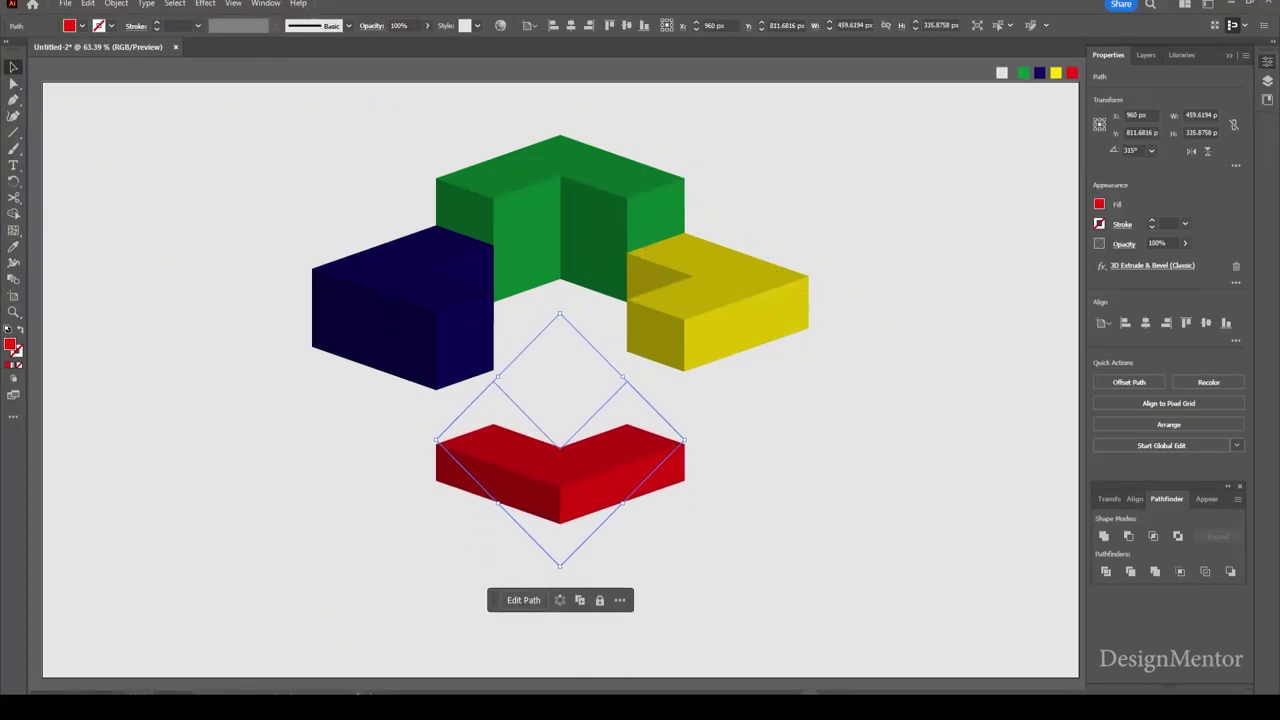
pyautogui.hotkey('shift', 'Up')
pyautogui.hotkey('shift', 'Up')
pyautogui.hotkey('shift', 'Up')
pyautogui.hotkey('shift', 'Up')
pyautogui.hotkey('shift', 'Up')
pyautogui.hotkey('shift', 'Up')
pyautogui.hotkey('shift', 'Up')
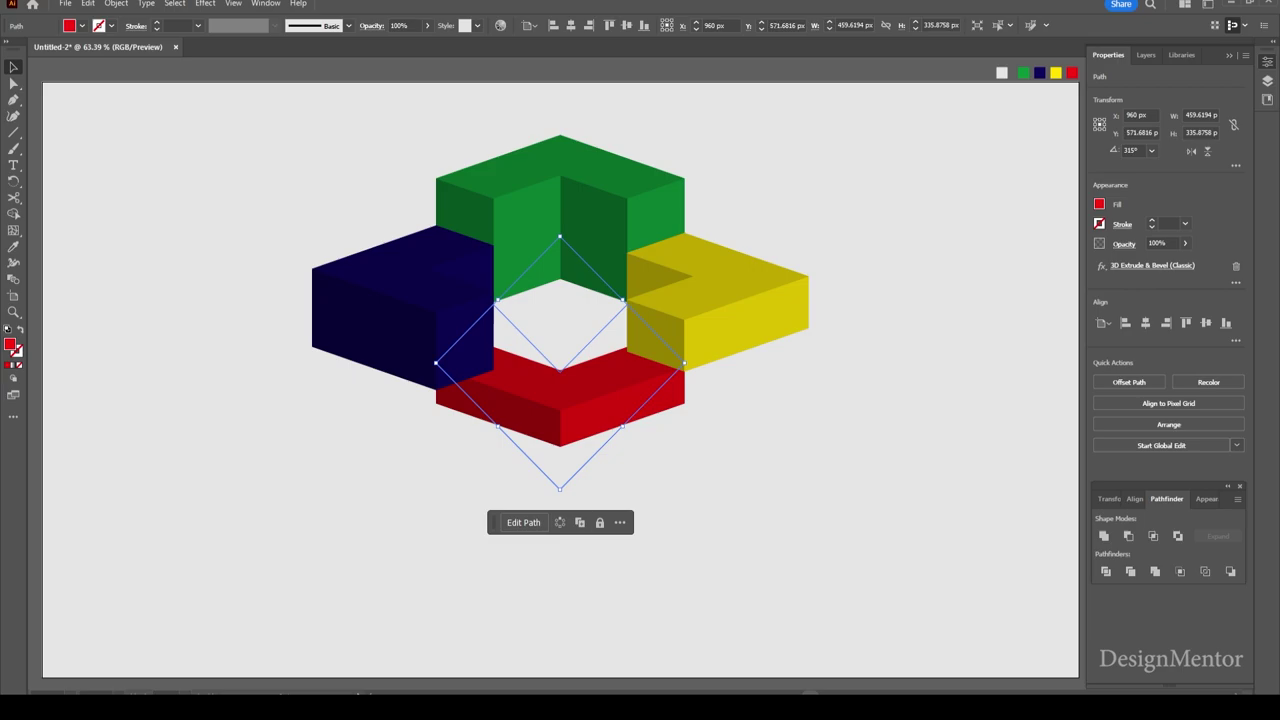
pyautogui.rightClick(563, 281)
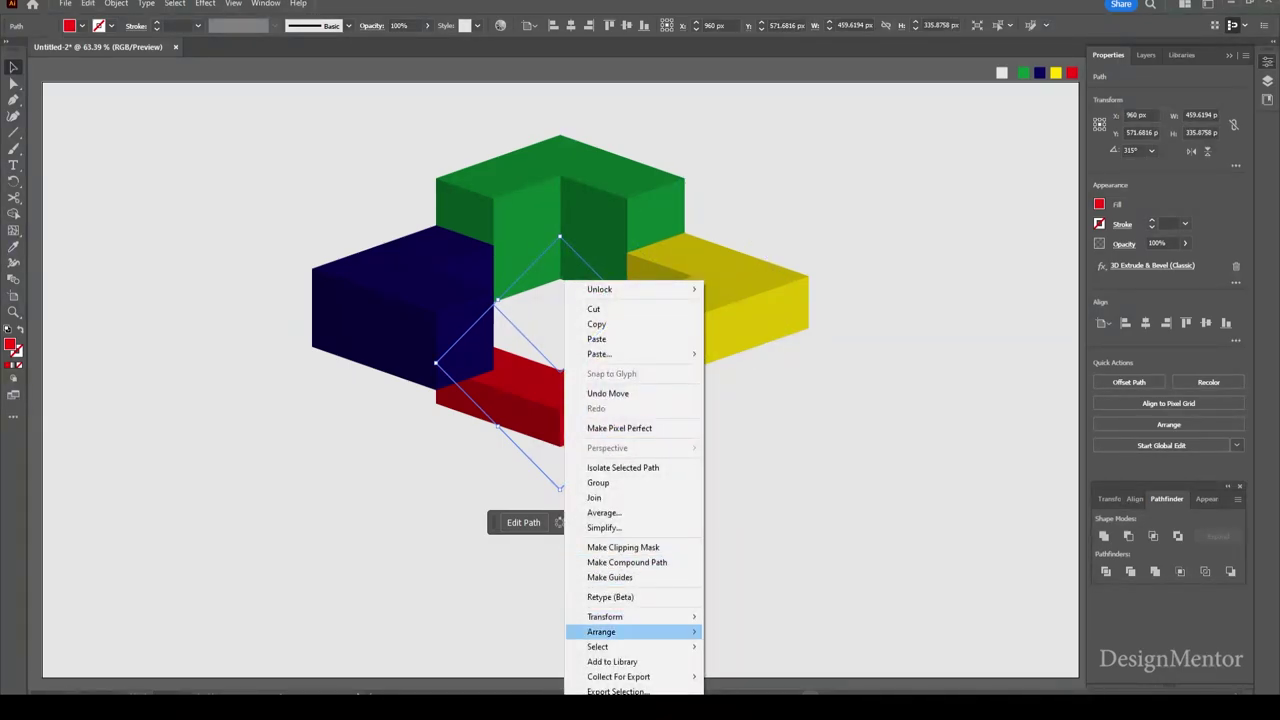
pyautogui.click(750, 631)
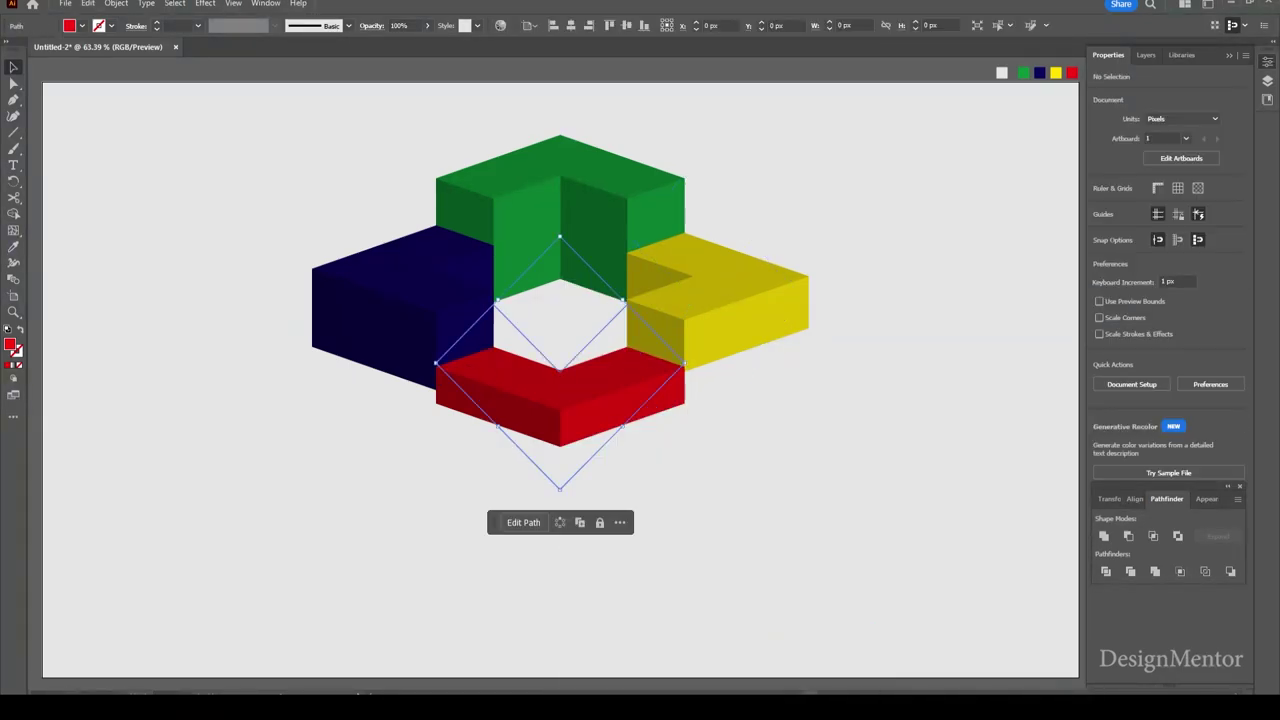
pyautogui.hotkey('shift', 'Up')
pyautogui.hotkey('shift', 'Up')
pyautogui.hotkey('shift', 'Up')
pyautogui.hotkey('shift', 'Up')
pyautogui.hotkey('shift', 'Up')
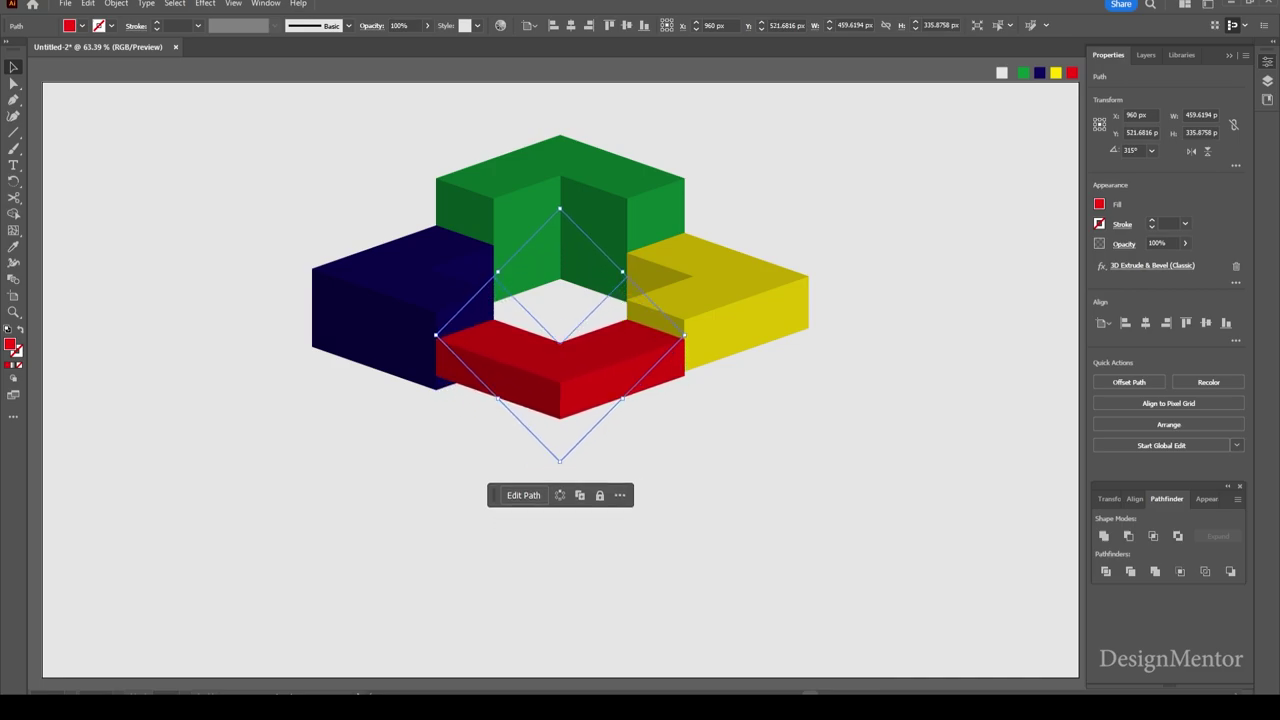
pyautogui.press('Up')
pyautogui.press('Up')
pyautogui.press('Up')
pyautogui.press('Up')
pyautogui.press('Up')
pyautogui.press('Up')
pyautogui.press('Up')
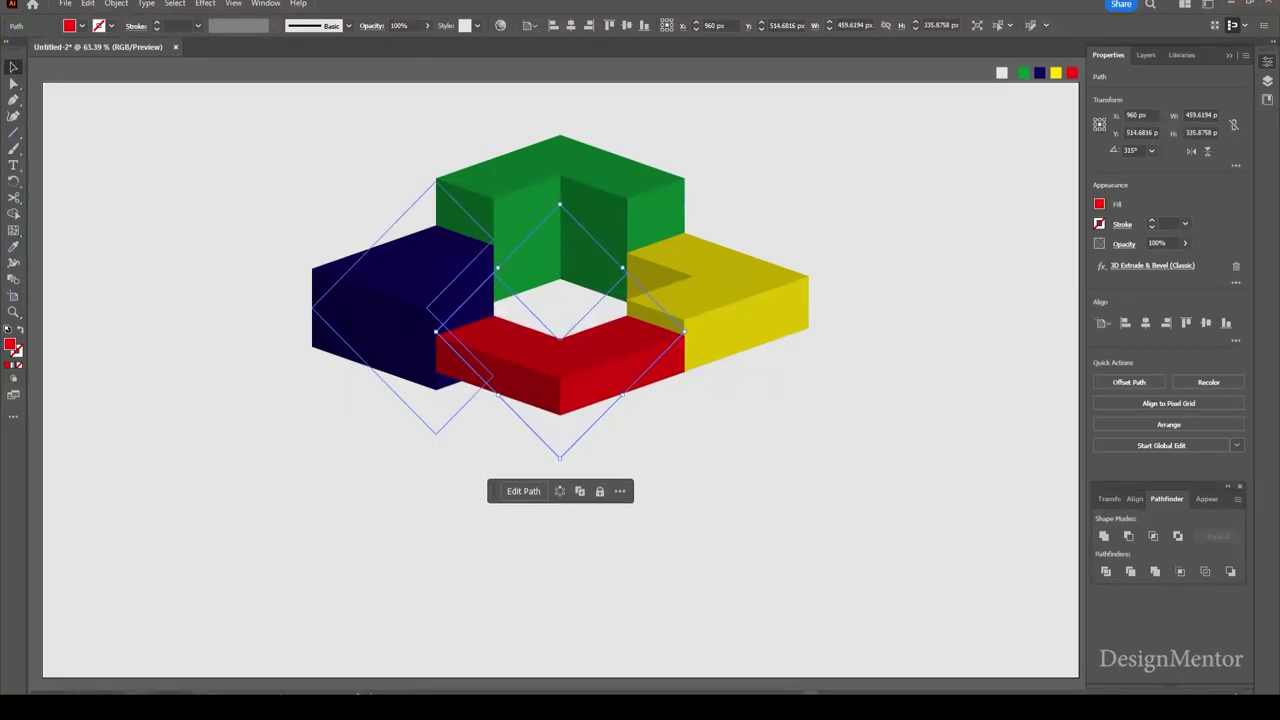
# Raise the blue block slightly higher, then clear the selection
pyautogui.hotkey('ctrl', 'alt', '[')
pyautogui.hotkey('shift', 'Up')
pyautogui.hotkey('shift', 'Up')
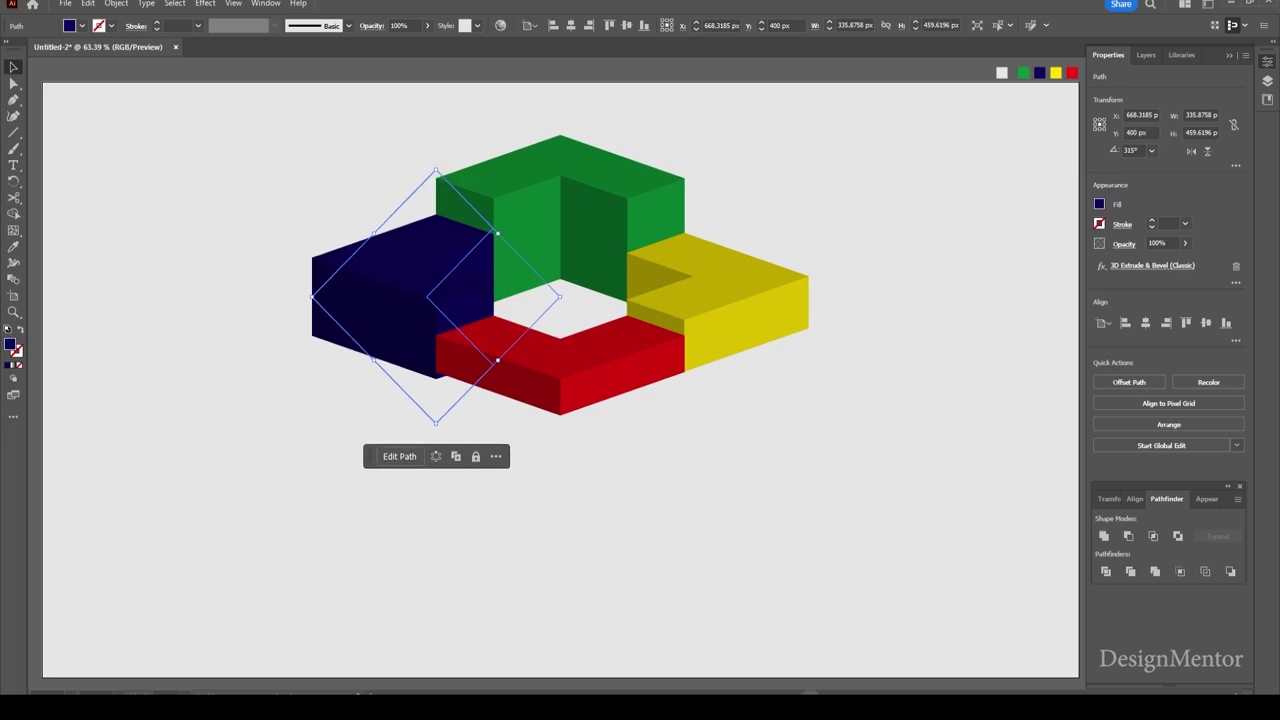
pyautogui.hotkey('shift', 'Up')
pyautogui.press('Up')
pyautogui.press('Up')
pyautogui.press('Up')
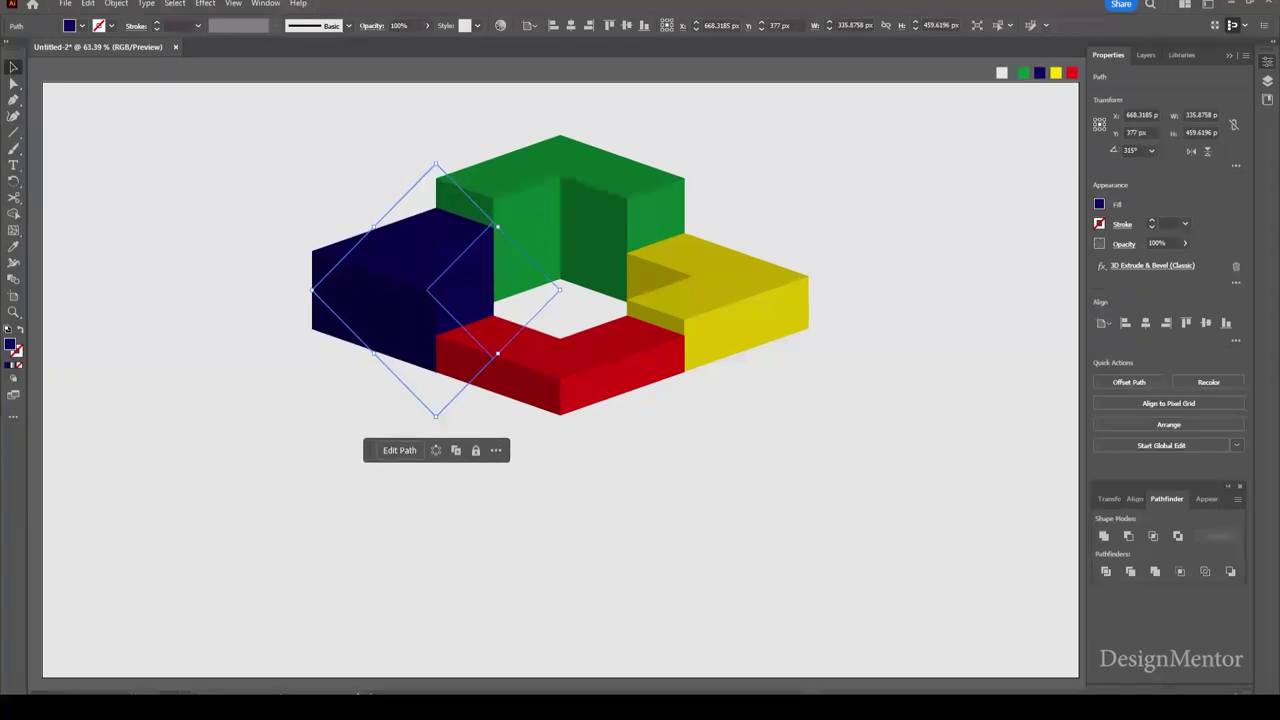
pyautogui.hotkey('ctrl', 'shift', 'a')
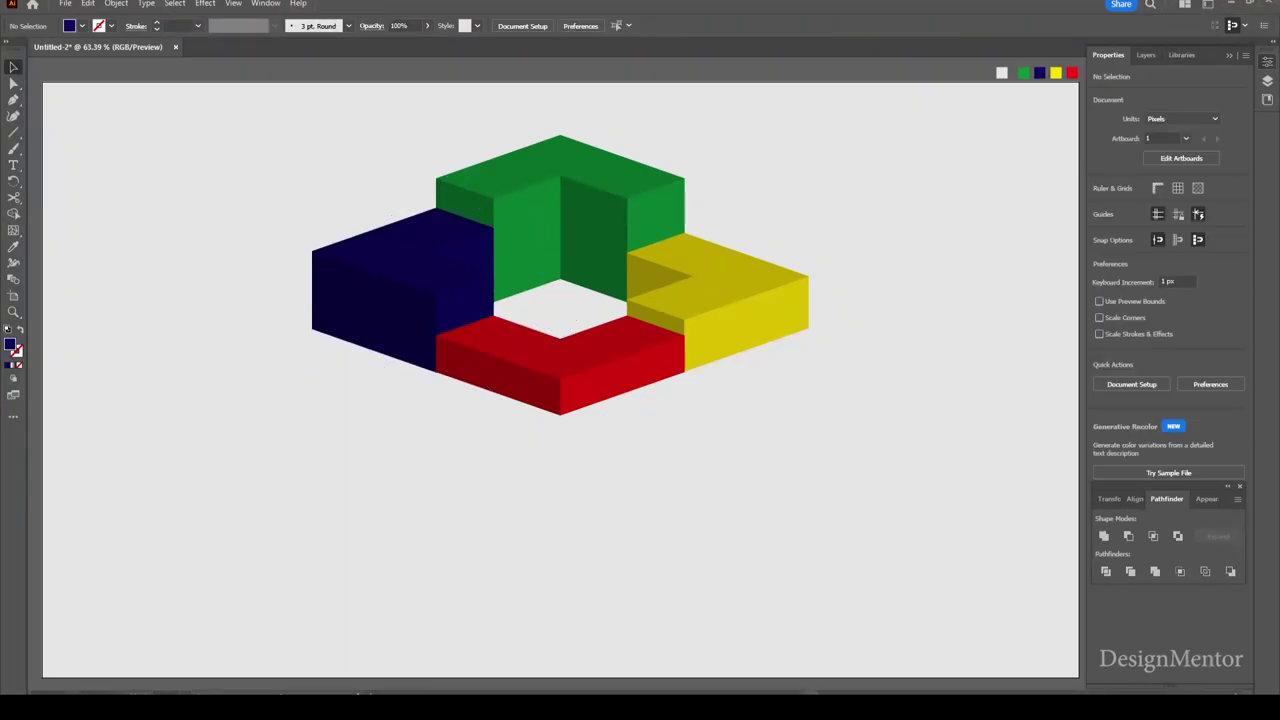
# Move the whole four-block ring down the page
pyautogui.moveTo(325, 133); pyautogui.dragTo(856, 441)
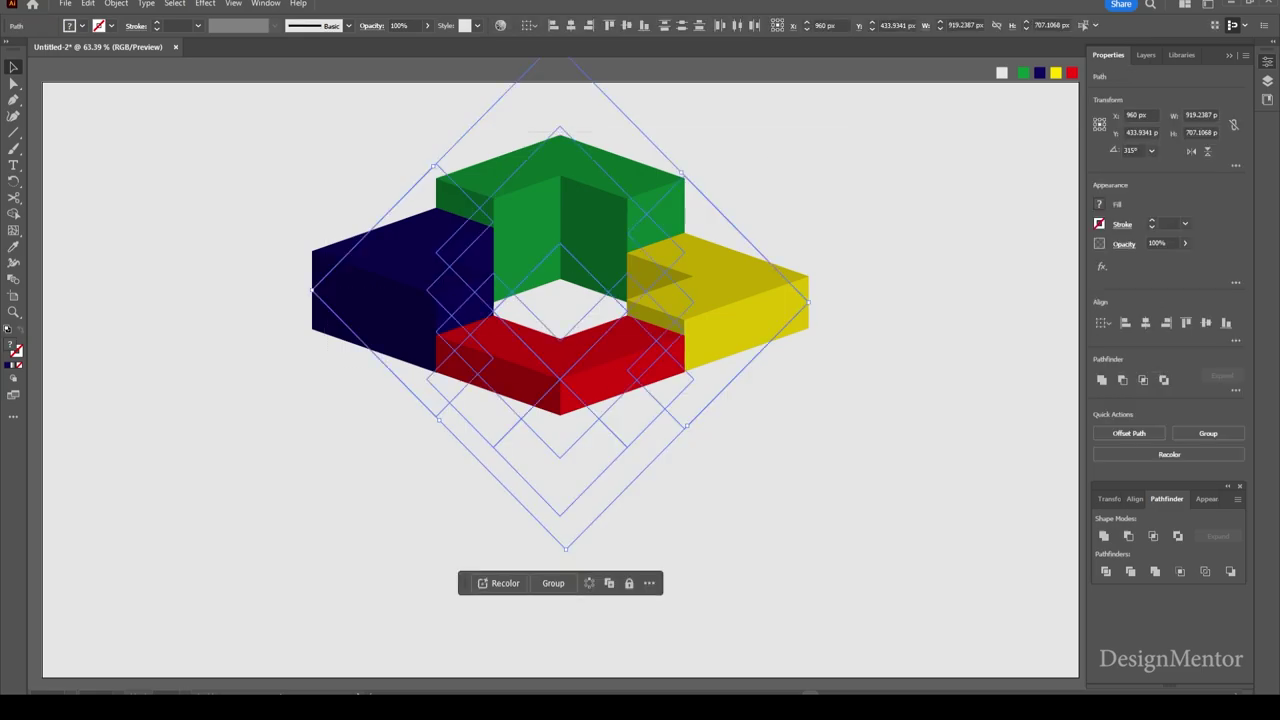
pyautogui.hotkey('shift', 'Down')
pyautogui.hotkey('shift', 'Down')
pyautogui.hotkey('shift', 'Down')
pyautogui.hotkey('shift', 'Down')
pyautogui.hotkey('shift', 'Down')
pyautogui.hotkey('shift', 'Down')
pyautogui.hotkey('shift', 'Down')
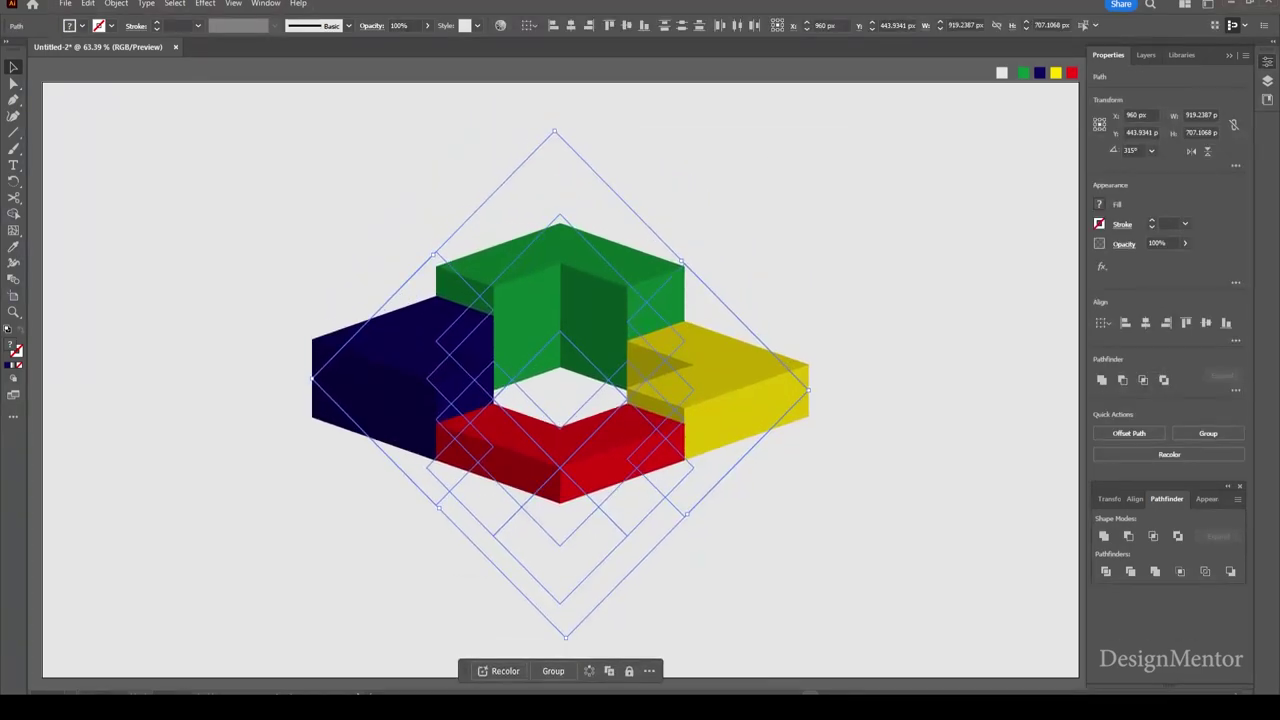
pyautogui.hotkey('shift', 'Down')
pyautogui.scroll(-2, 560, 400)
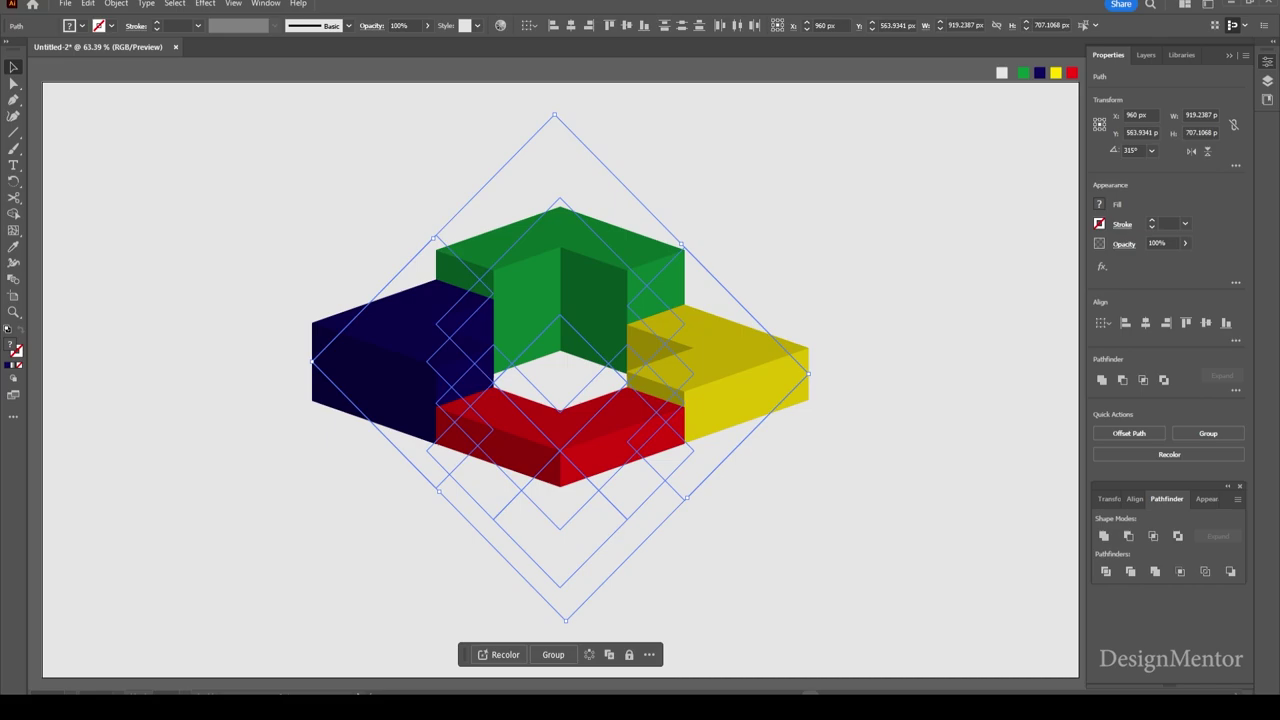
pyautogui.hotkey('ctrl', 'shift', 'a')
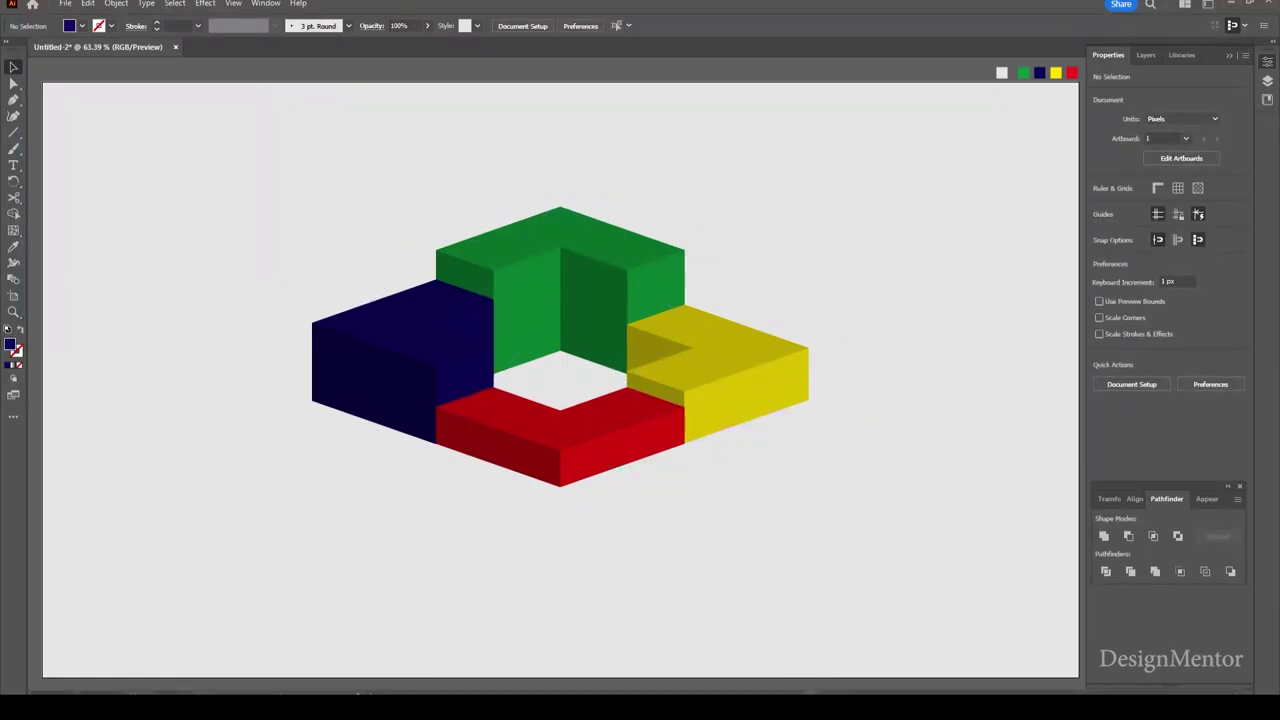
# Expand the ring's 3D appearance and artwork into plain shapes
pyautogui.hotkey('ctrl', 'a')
pyautogui.click(116, 3)
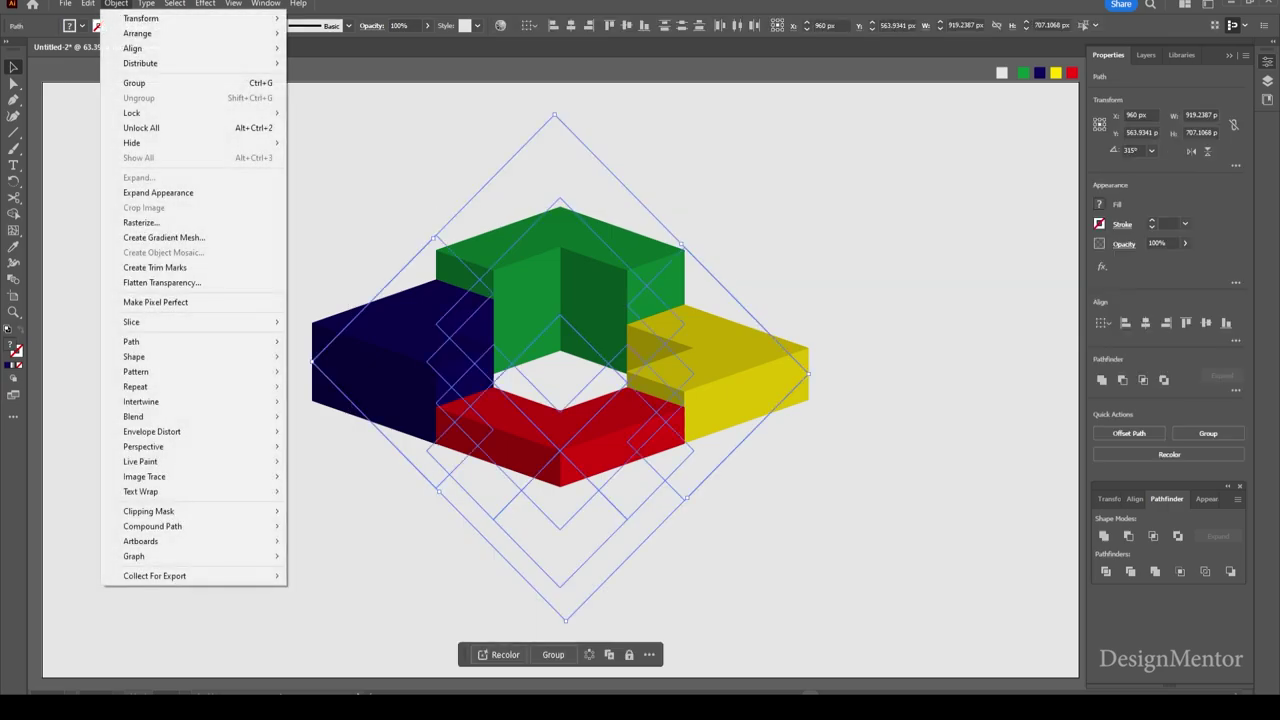
pyautogui.click(125, 192)
pyautogui.click(116, 3)
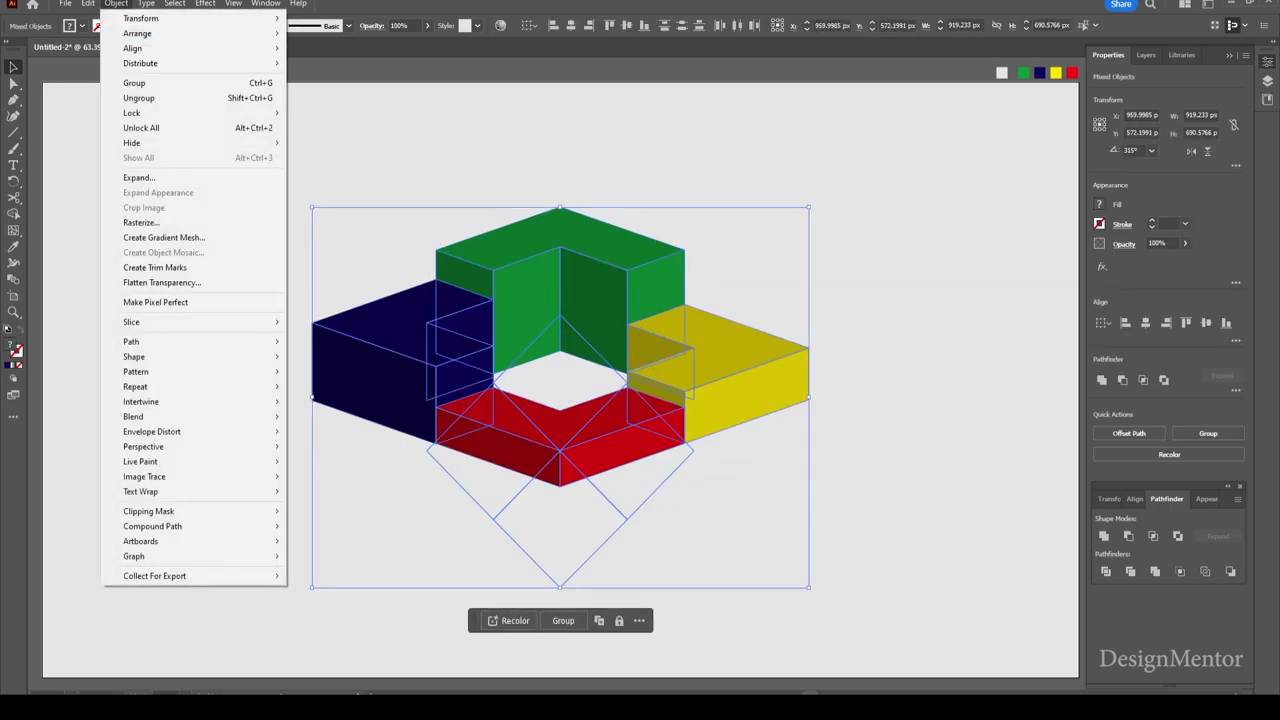
pyautogui.click(150, 178)
pyautogui.hotkey('ctrl', 'shift', 'a')
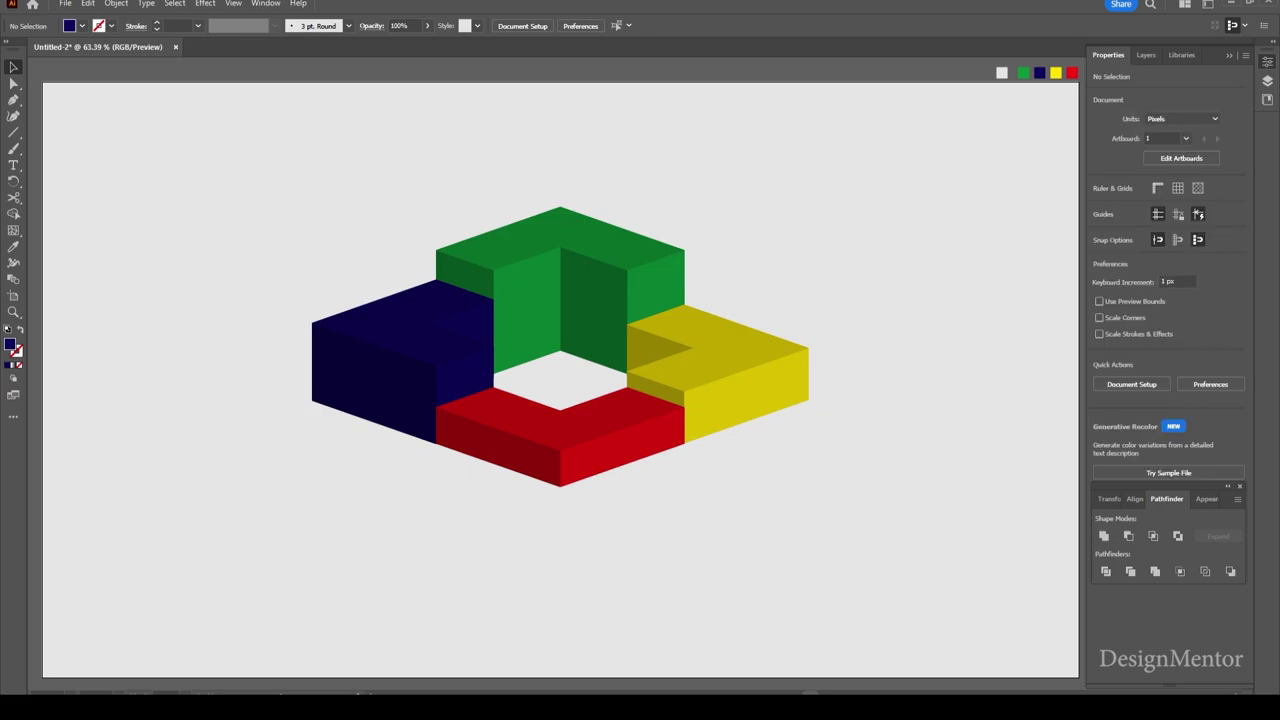
pyautogui.hotkey('ctrl', 'a')
pyautogui.hotkey('ctrl', 'shift', 'a')
# Ungroup the green and navy L-blocks
pyautogui.click(545, 300)
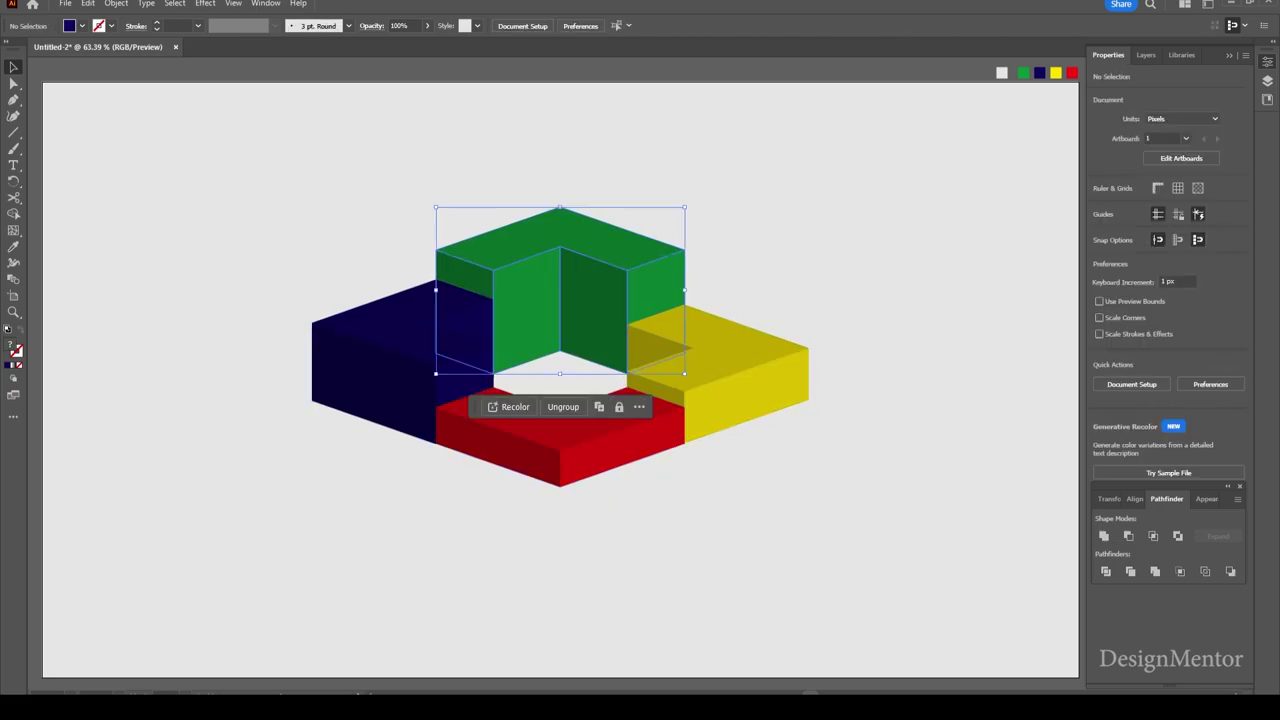
pyautogui.rightClick(575, 233)
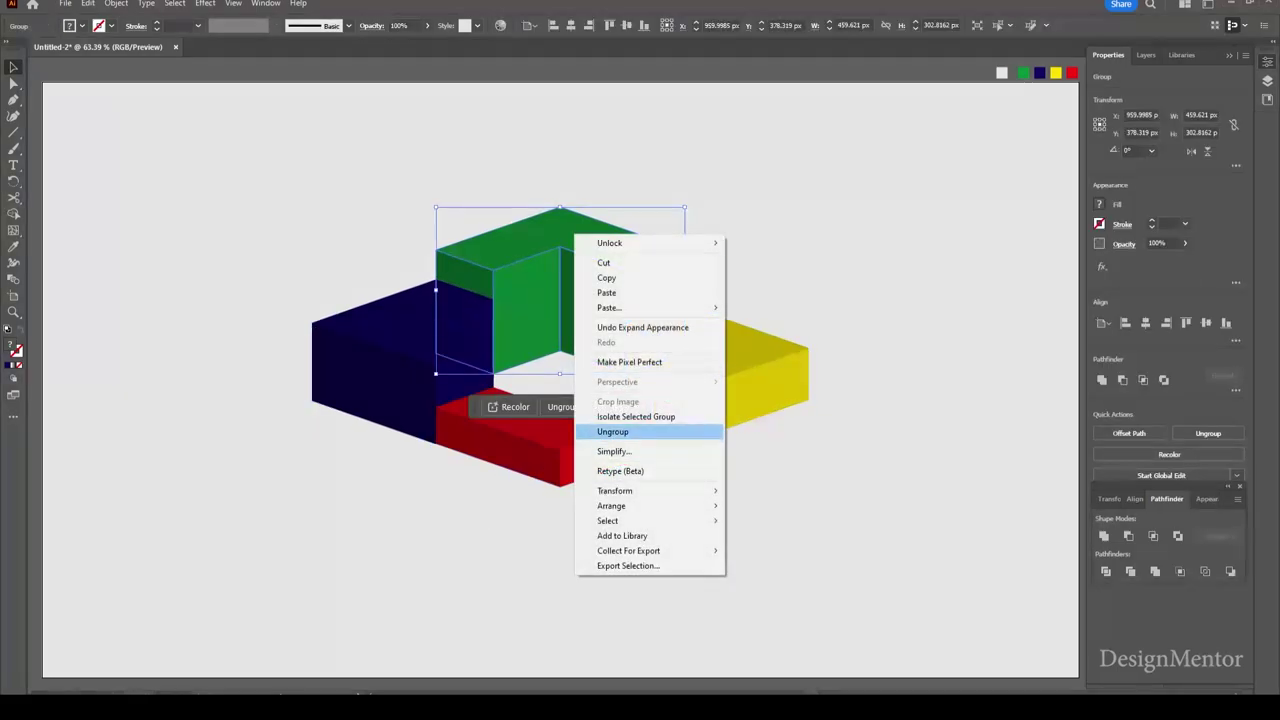
pyautogui.click(610, 430)
pyautogui.click(385, 330)
pyautogui.rightClick(378, 326)
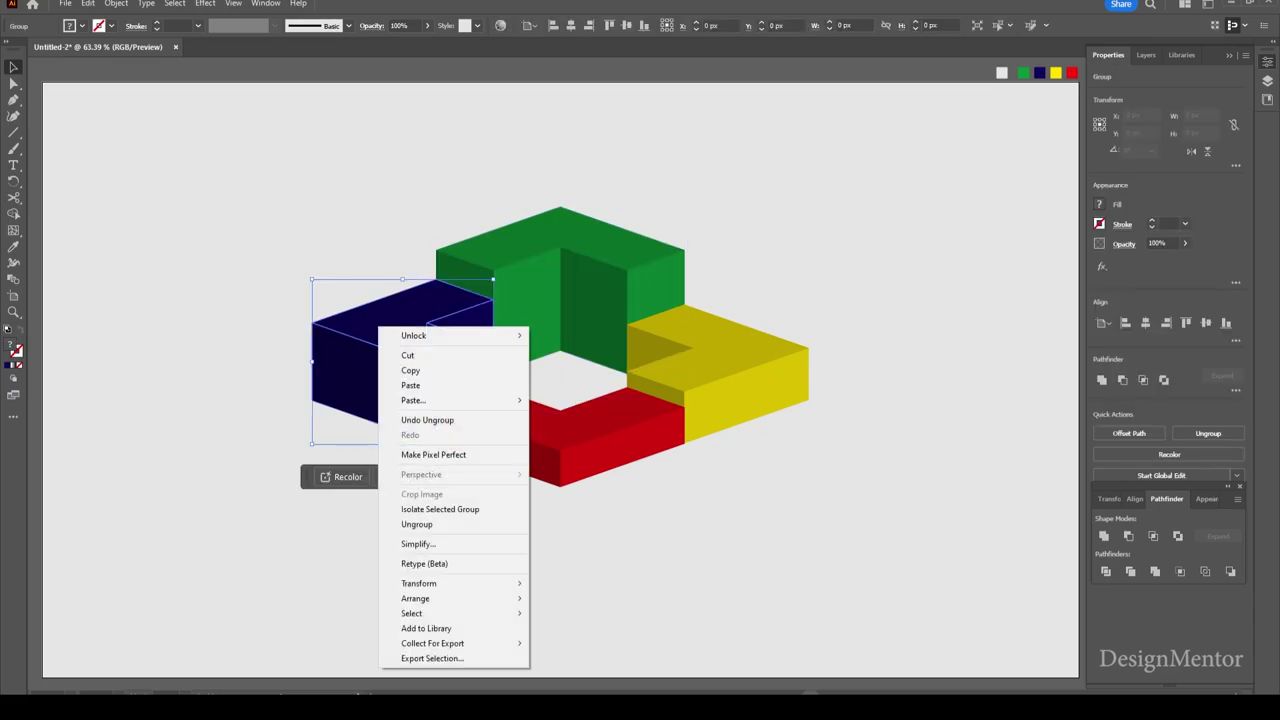
pyautogui.click(416, 524)
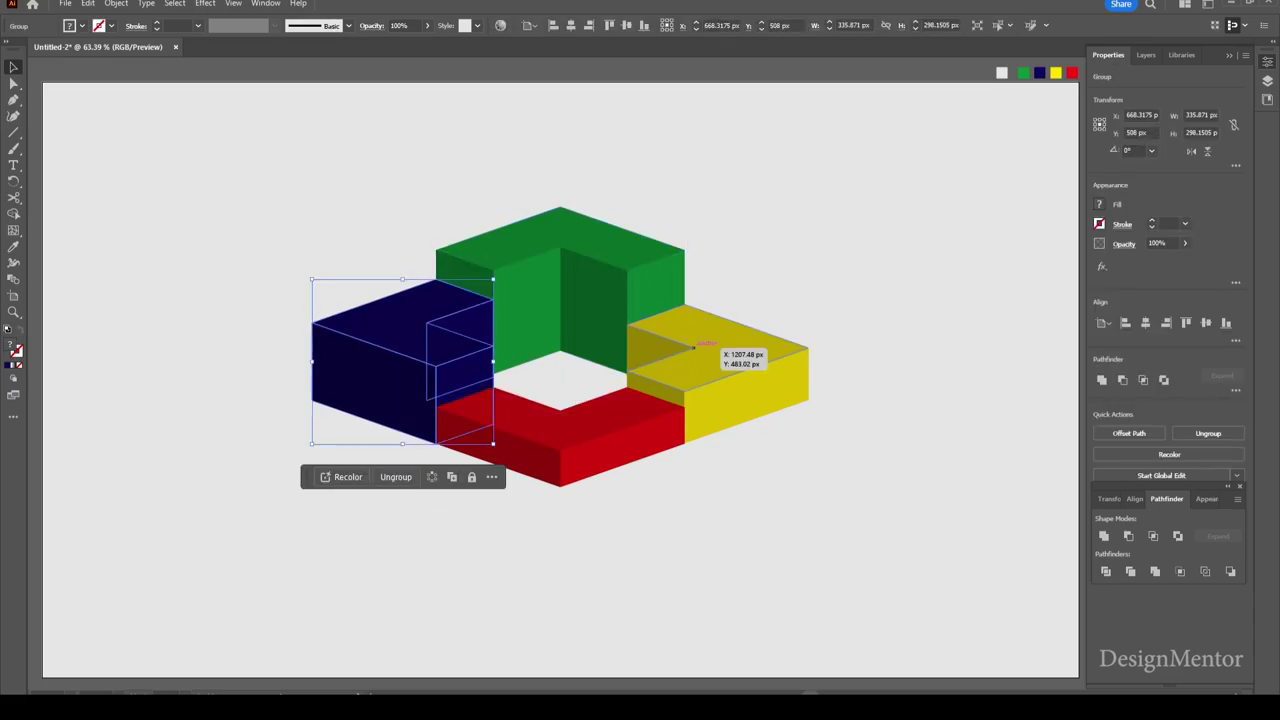
# Ungroup the yellow and red L-blocks
pyautogui.click(700, 344)
pyautogui.rightClick(694, 344)
pyautogui.click(745, 543)
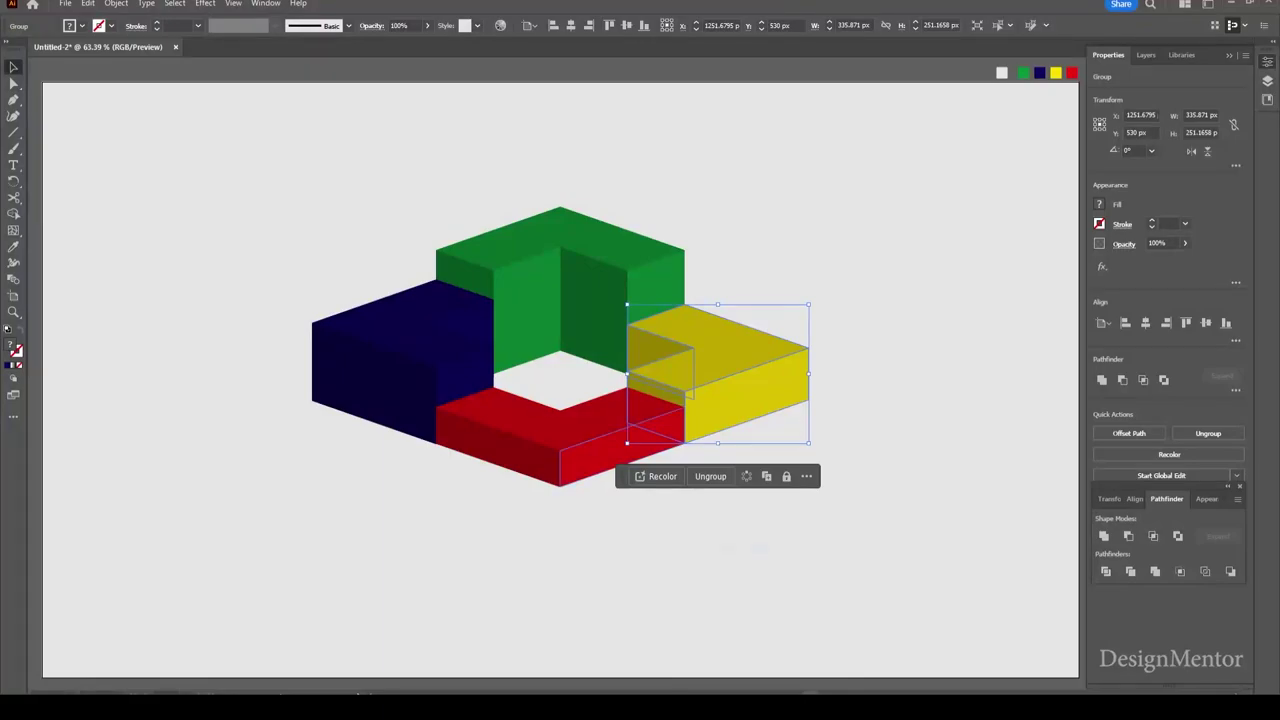
pyautogui.click(600, 440)
pyautogui.rightClick(534, 440)
pyautogui.click(570, 280)
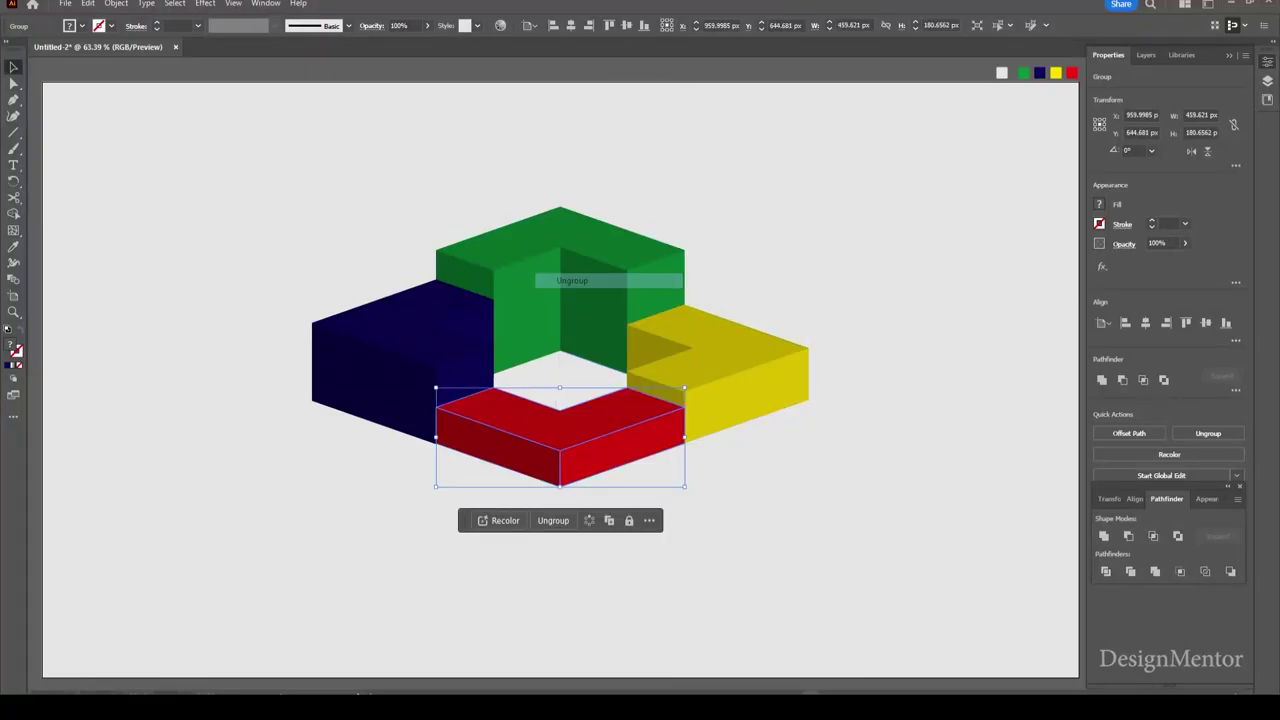
# Ungroup the green block's remaining group to separate its top faces
pyautogui.click(600, 580)
pyautogui.click(586, 250)
pyautogui.rightClick(588, 238)
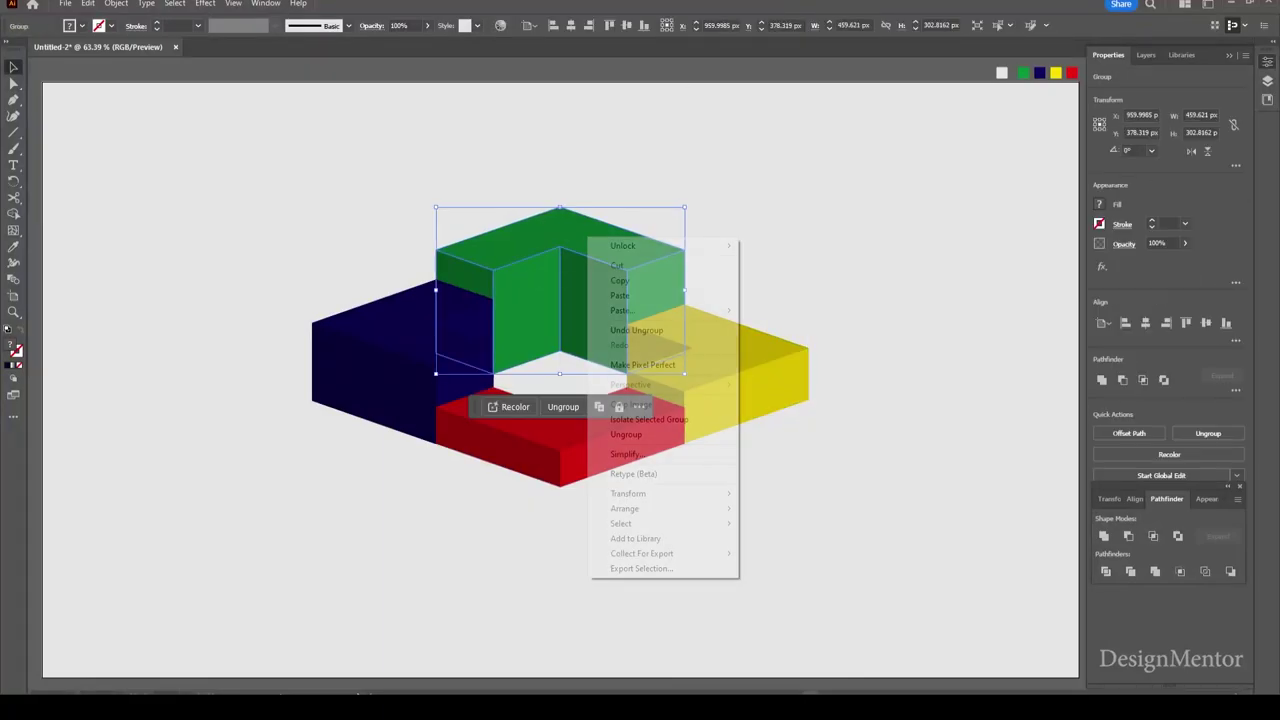
pyautogui.click(626, 434)
pyautogui.click(600, 580)
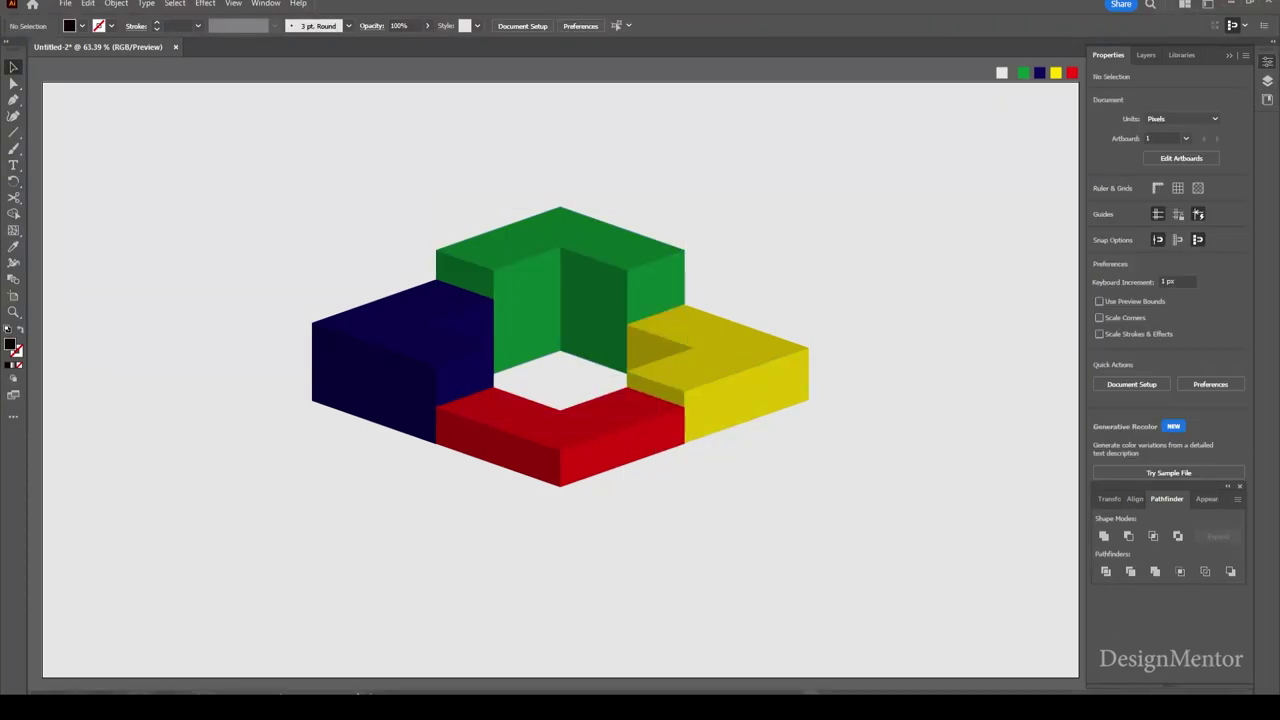
pyautogui.click(560, 240)
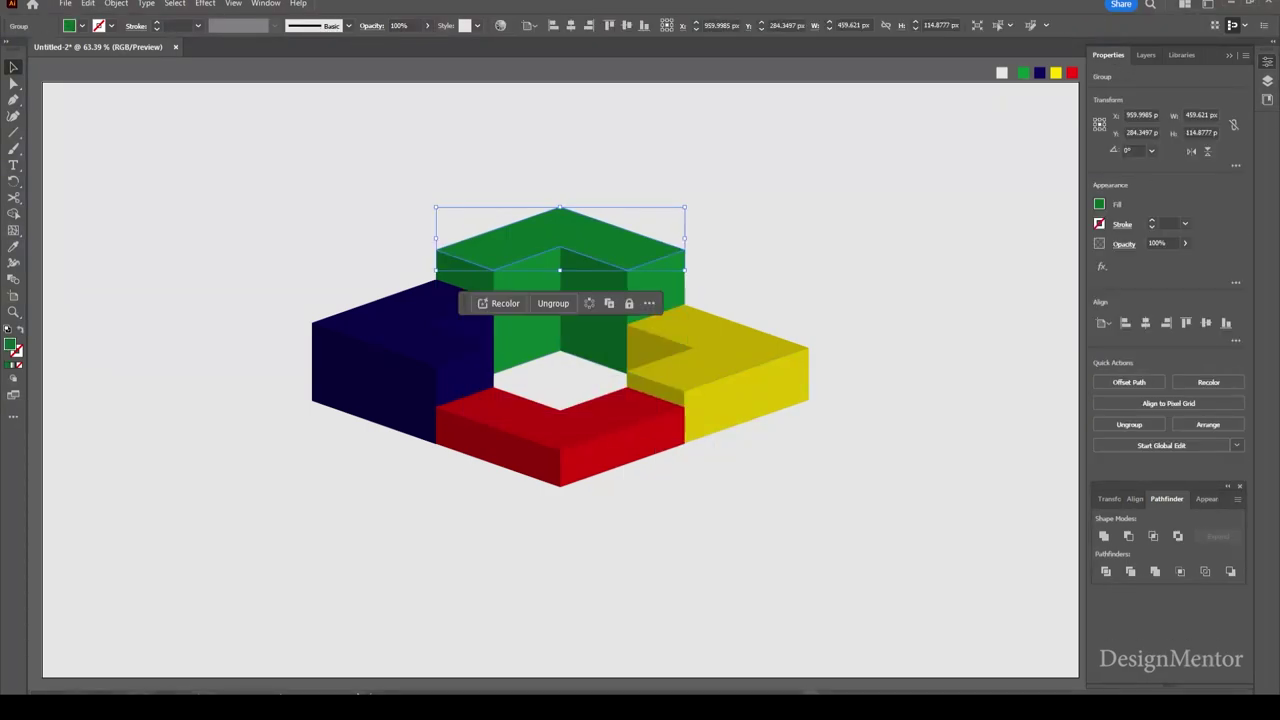
# Recolour the green top face to a brighter 1c9140 and retune a green side face
pyautogui.doubleClick(11, 345)
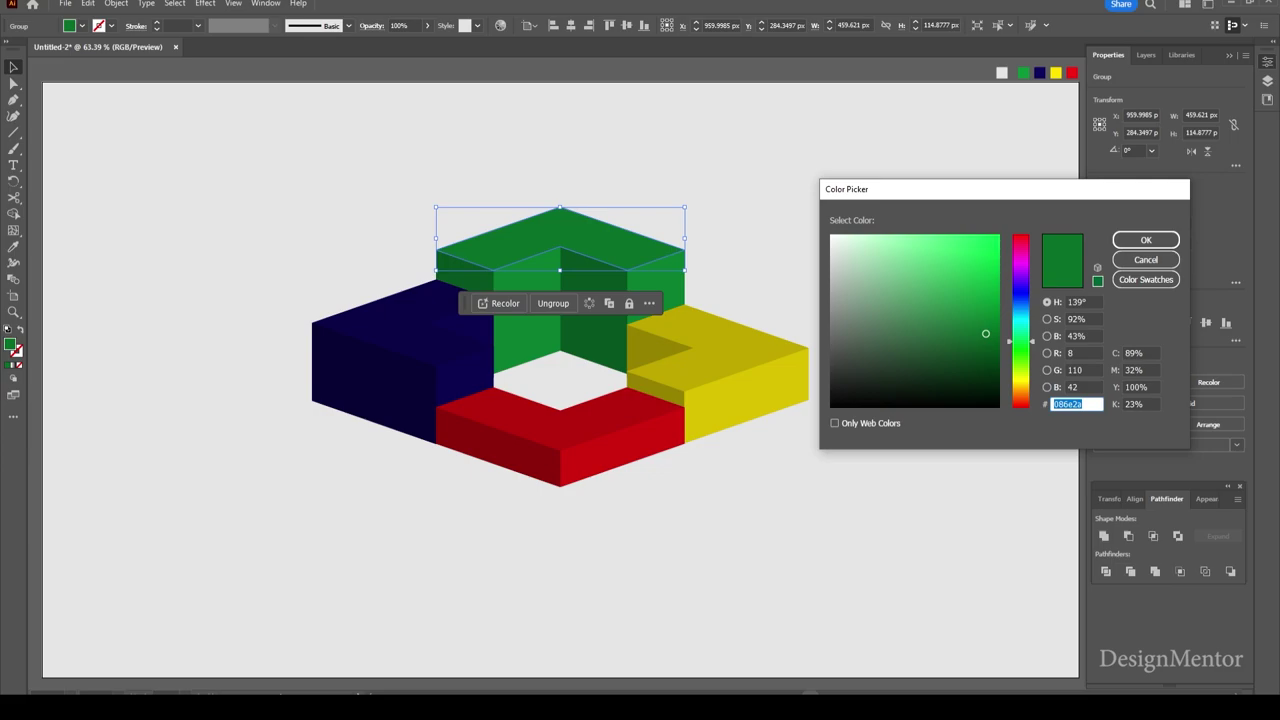
pyautogui.write('1c9140')
pyautogui.moveTo(966, 309); pyautogui.dragTo(961, 300)
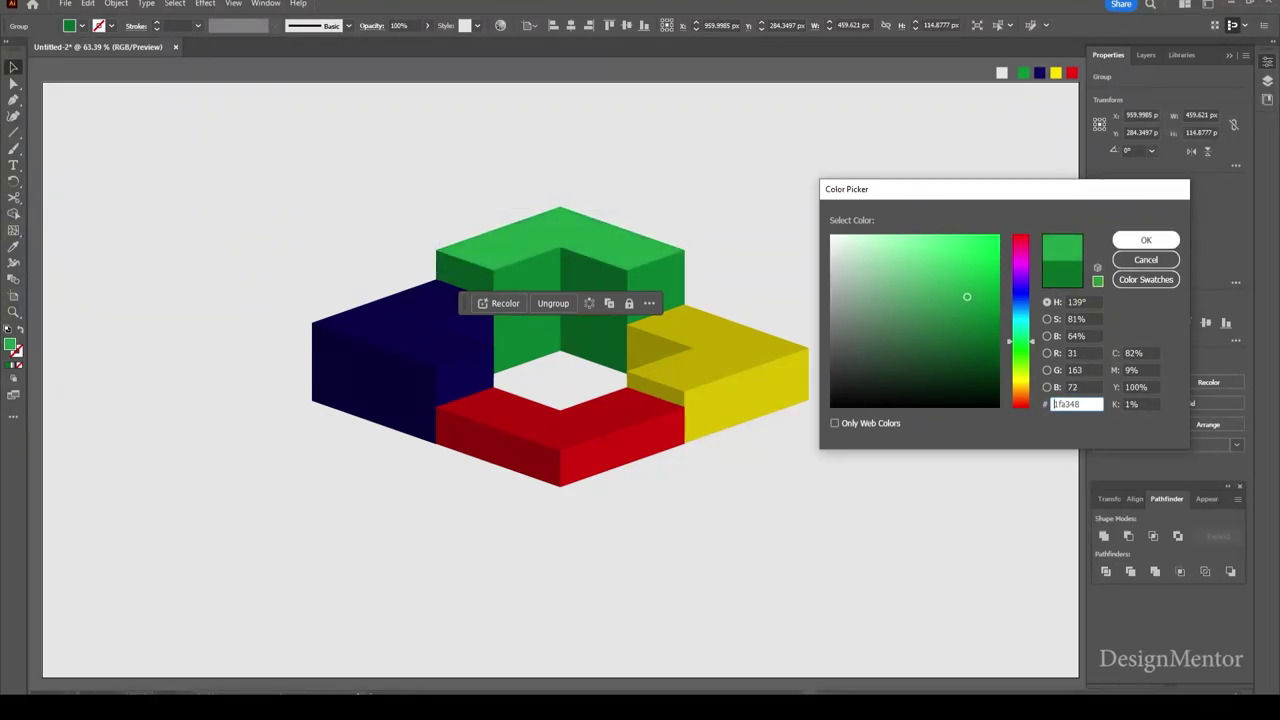
pyautogui.click(1146, 240)
pyautogui.click(655, 310)
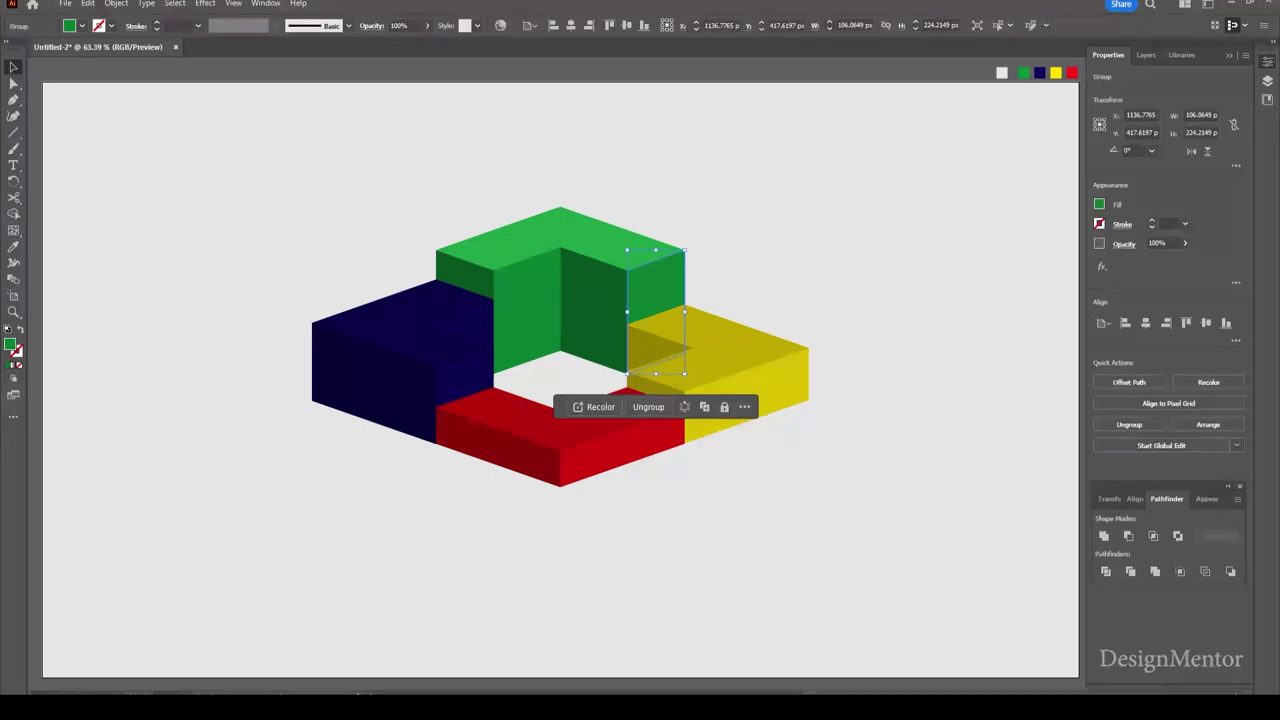
pyautogui.doubleClick(11, 345)
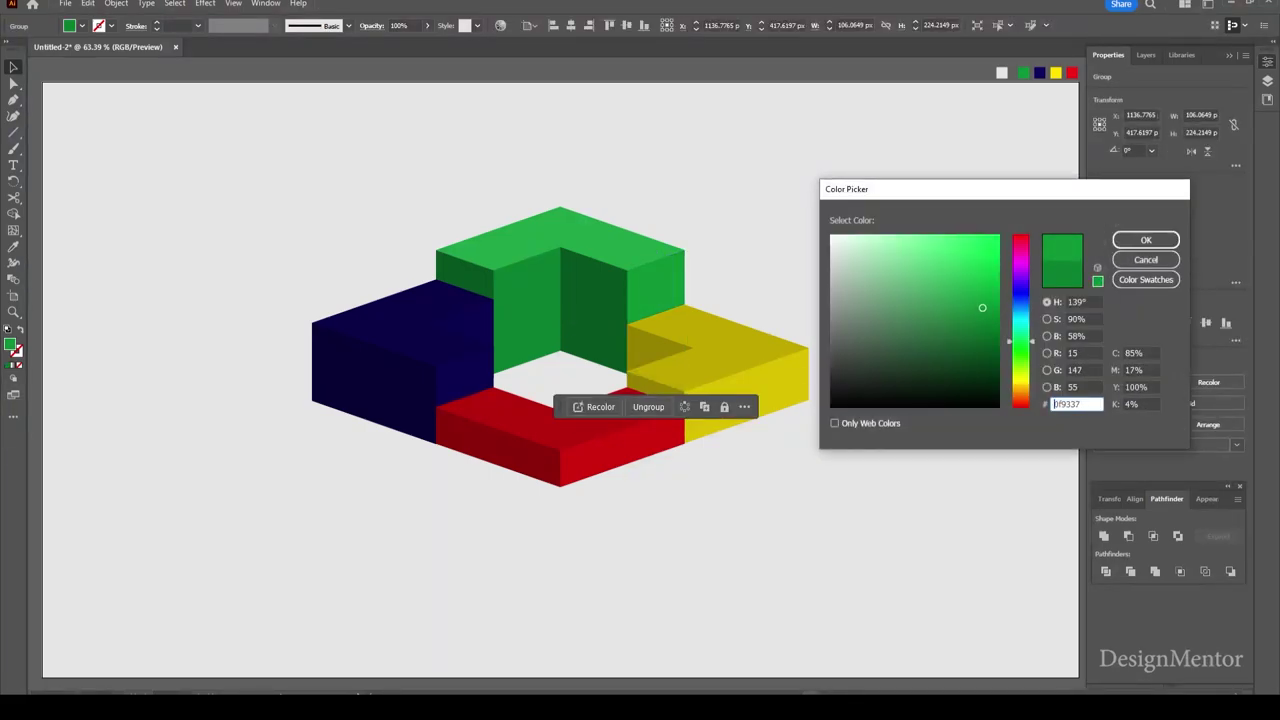
pyautogui.click(1146, 240)
# Ungroup the yellow block, set its top face to e8c913 and retune its lower face
pyautogui.click(725, 342)
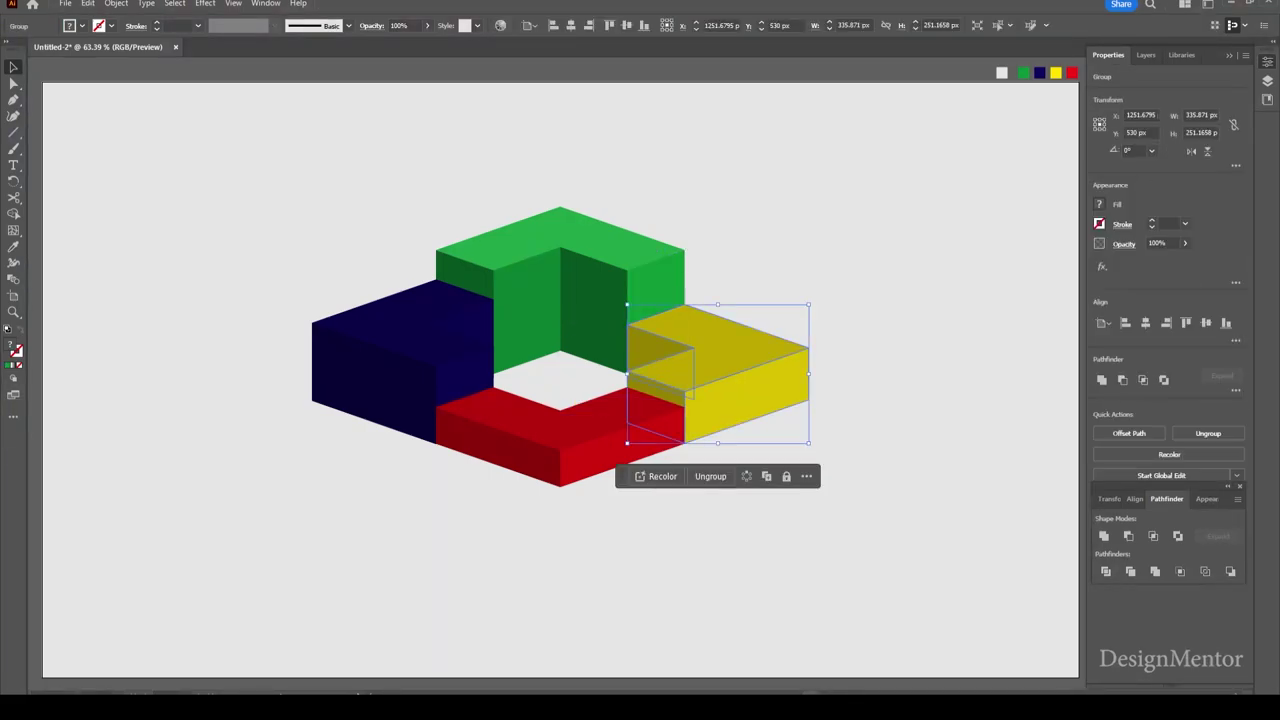
pyautogui.rightClick(725, 342)
pyautogui.click(763, 540)
pyautogui.click(720, 340)
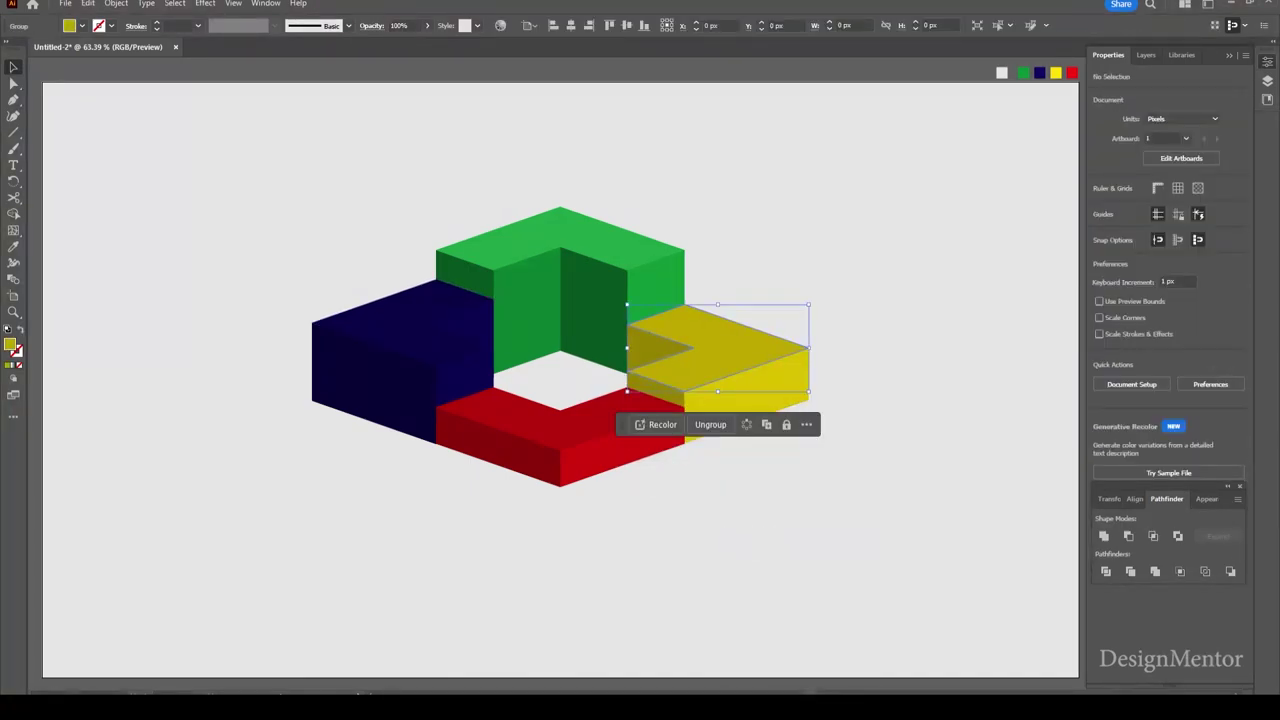
pyautogui.doubleClick(11, 345)
pyautogui.write('e8c913')
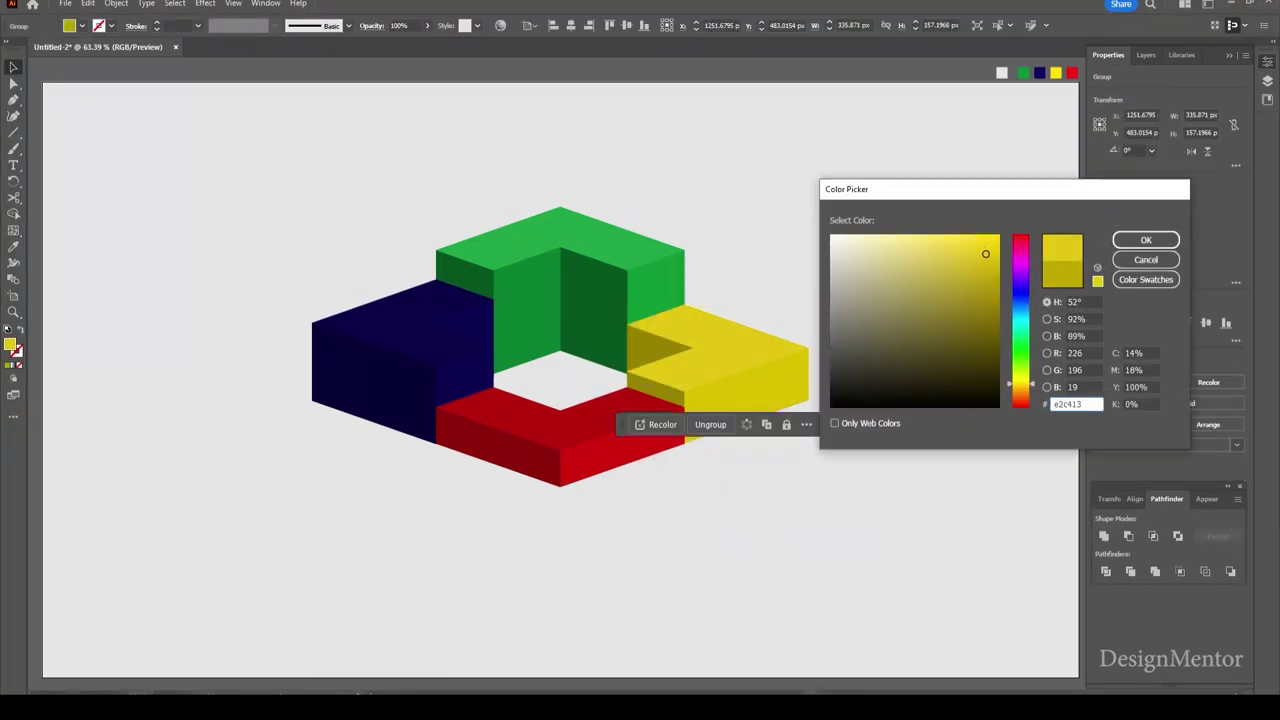
pyautogui.click(1146, 240)
pyautogui.click(746, 400)
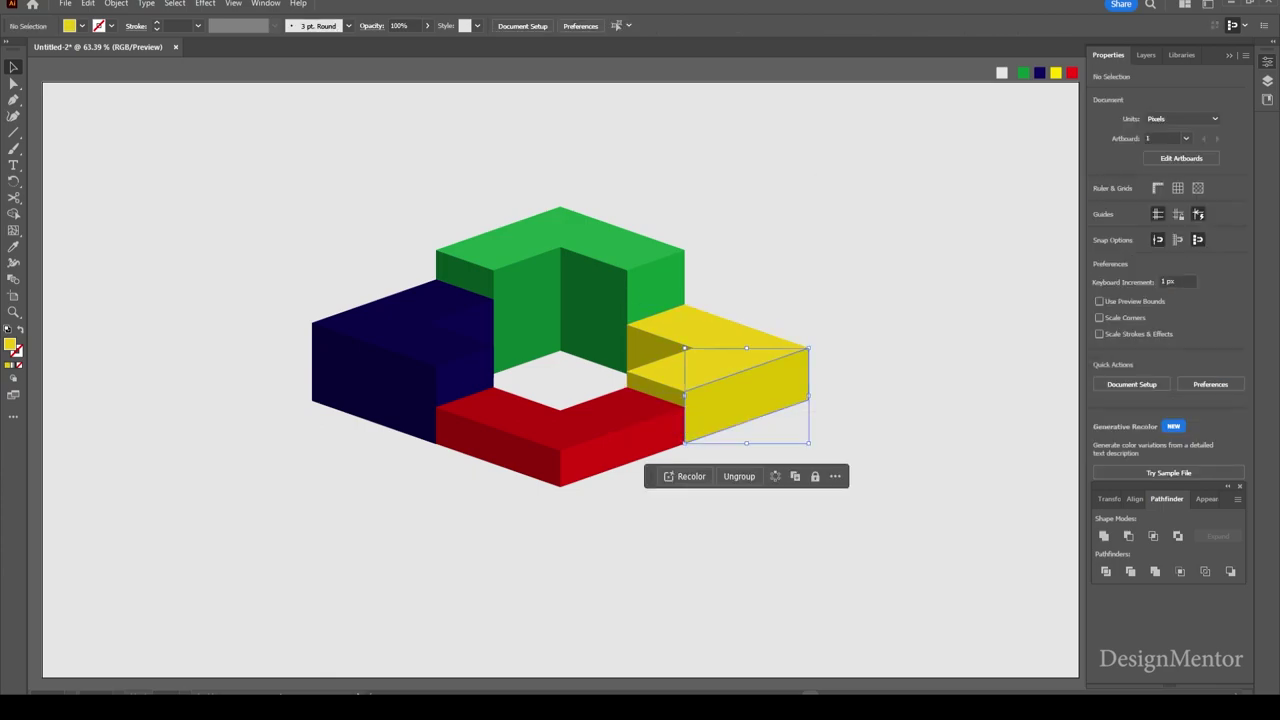
pyautogui.doubleClick(11, 345)
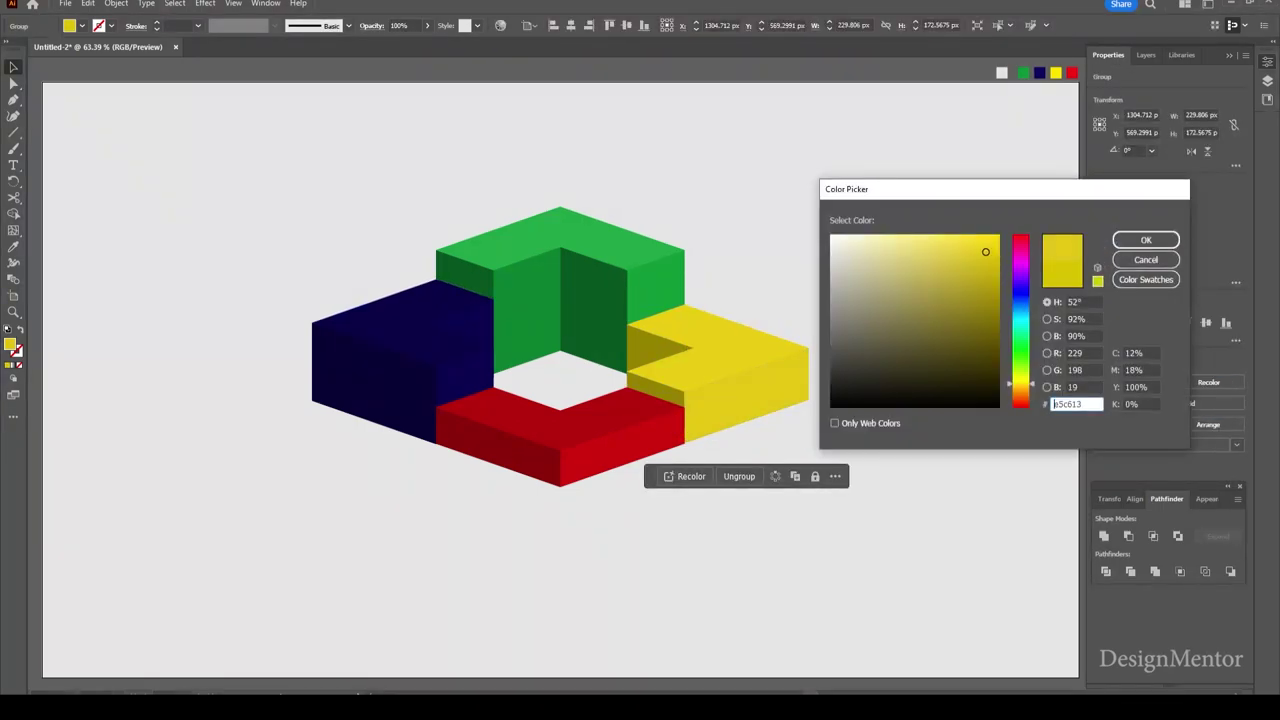
pyautogui.click(1146, 240)
# Change the small olive face's fill to b79f11
pyautogui.click(660, 350)
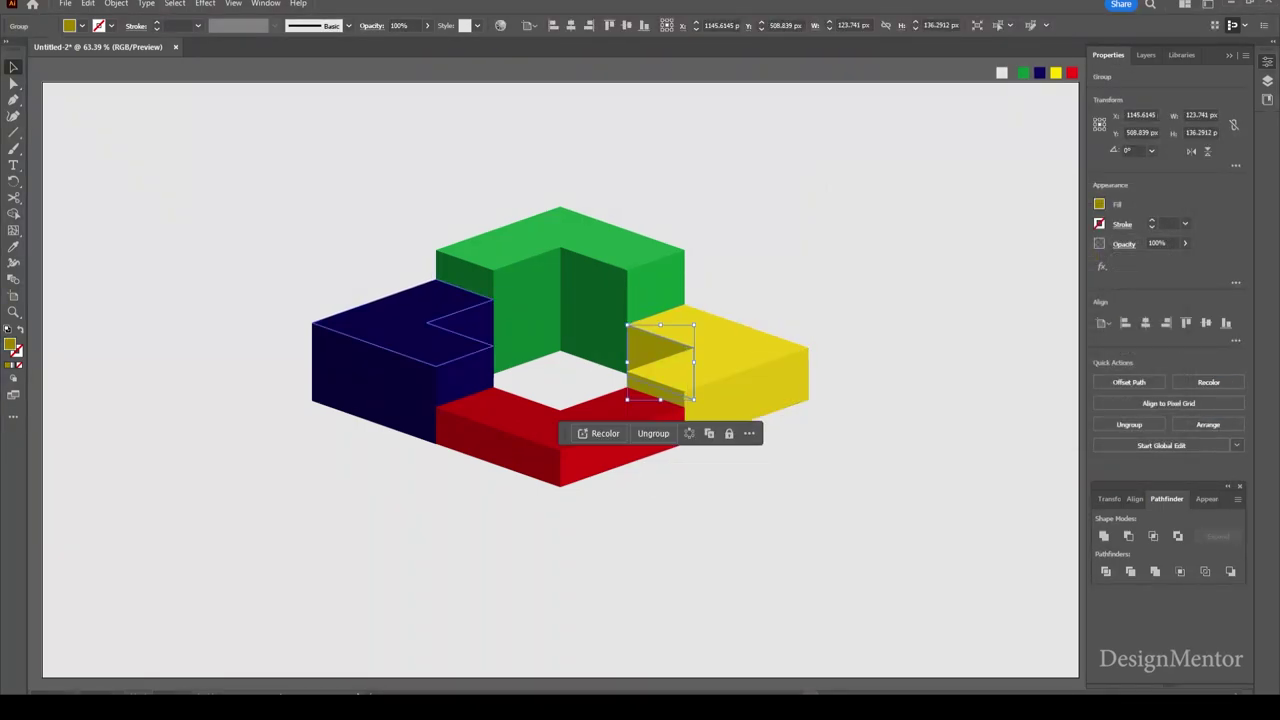
pyautogui.doubleClick(11, 345)
pyautogui.write('b79f11')
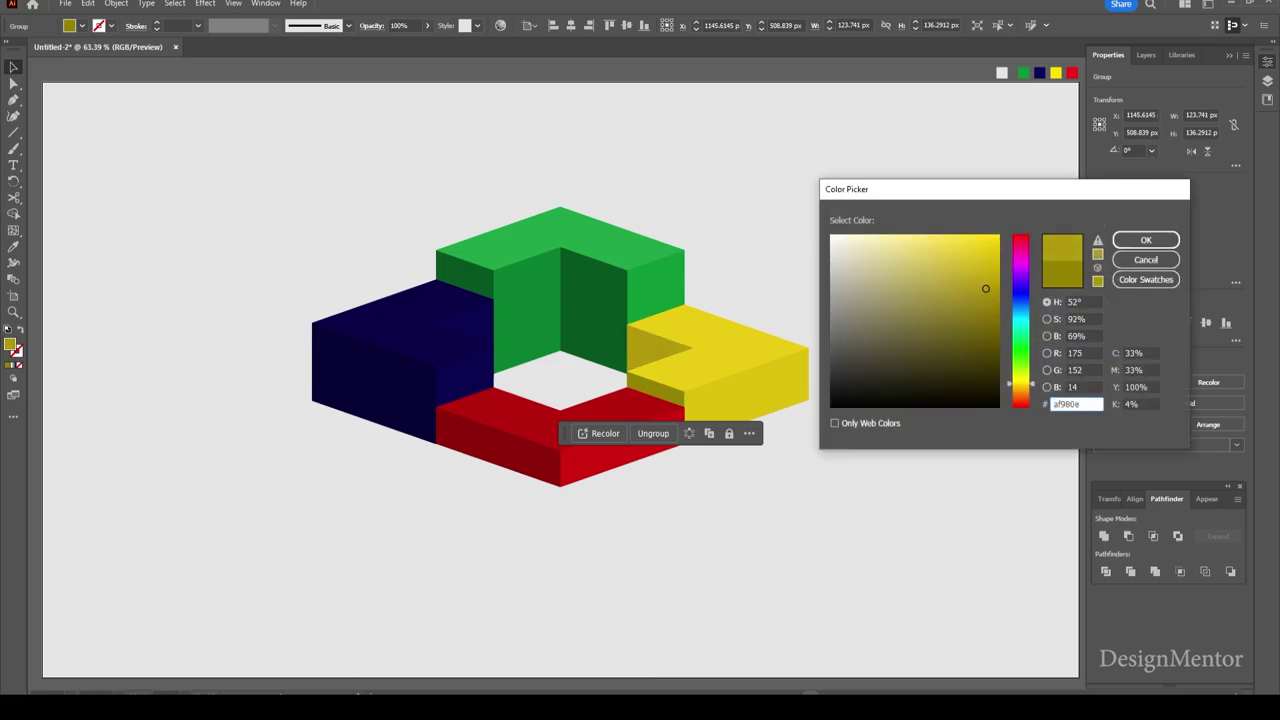
pyautogui.click(1146, 240)
# Ungroup the red block and brighten its top face and right segment
pyautogui.rightClick(541, 423)
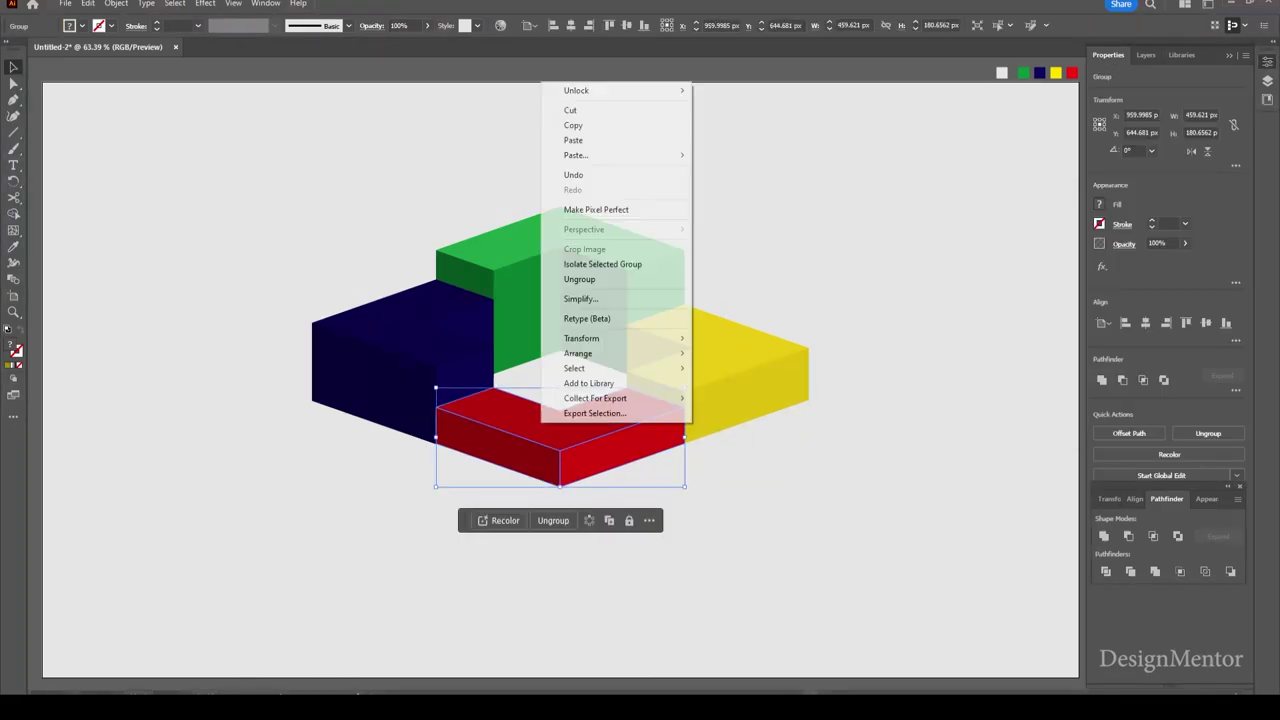
pyautogui.click(579, 279)
pyautogui.rightClick(530, 430)
pyautogui.click(590, 322)
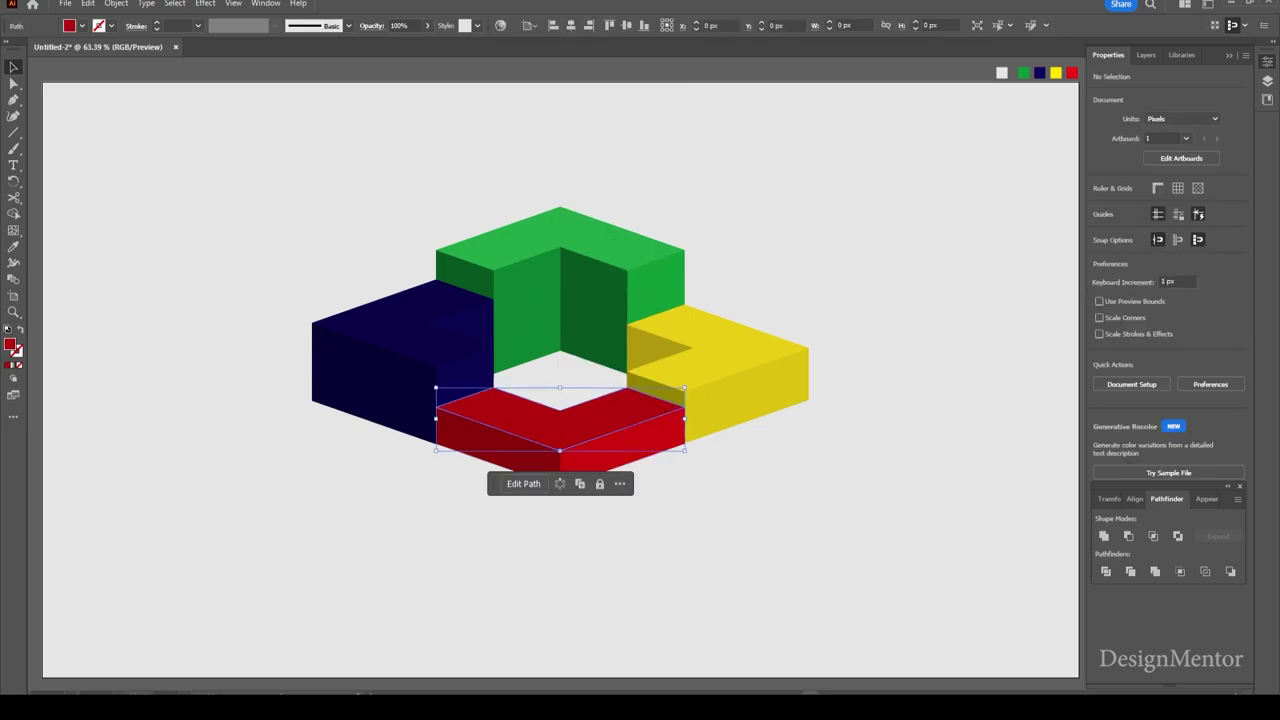
pyautogui.doubleClick(10, 345)
pyautogui.write('d32929')
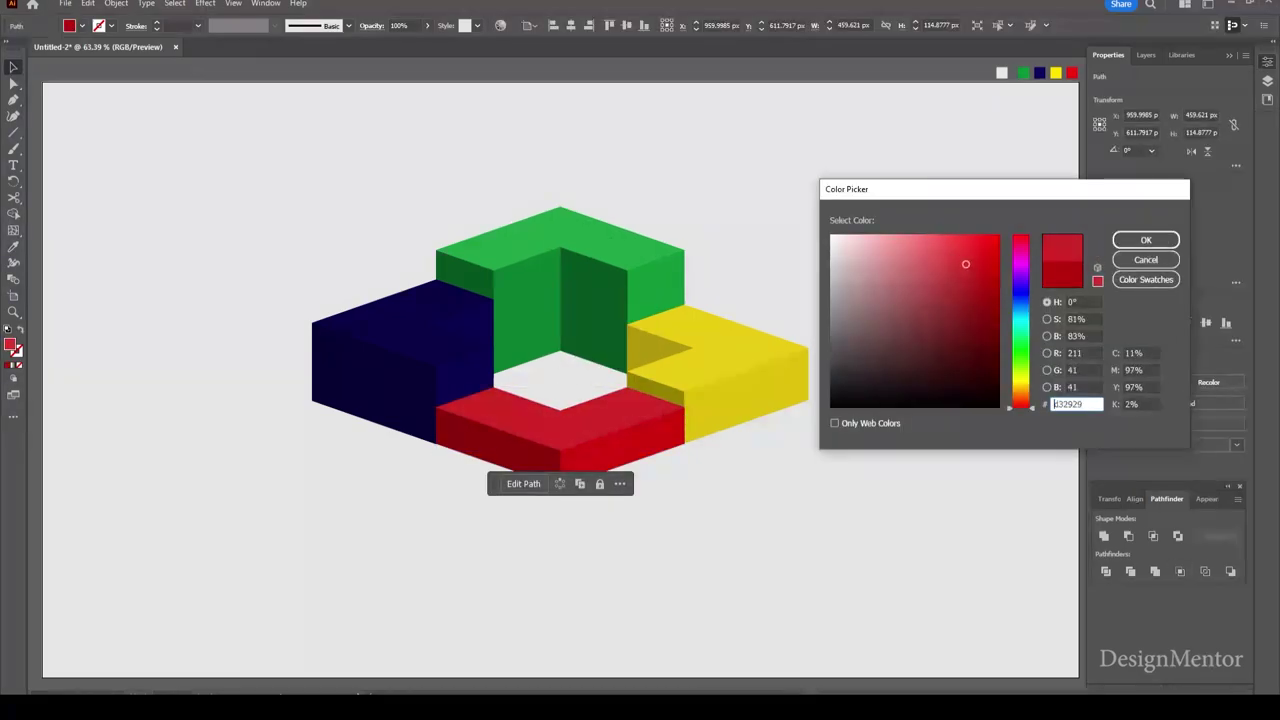
pyautogui.write('dd3333')
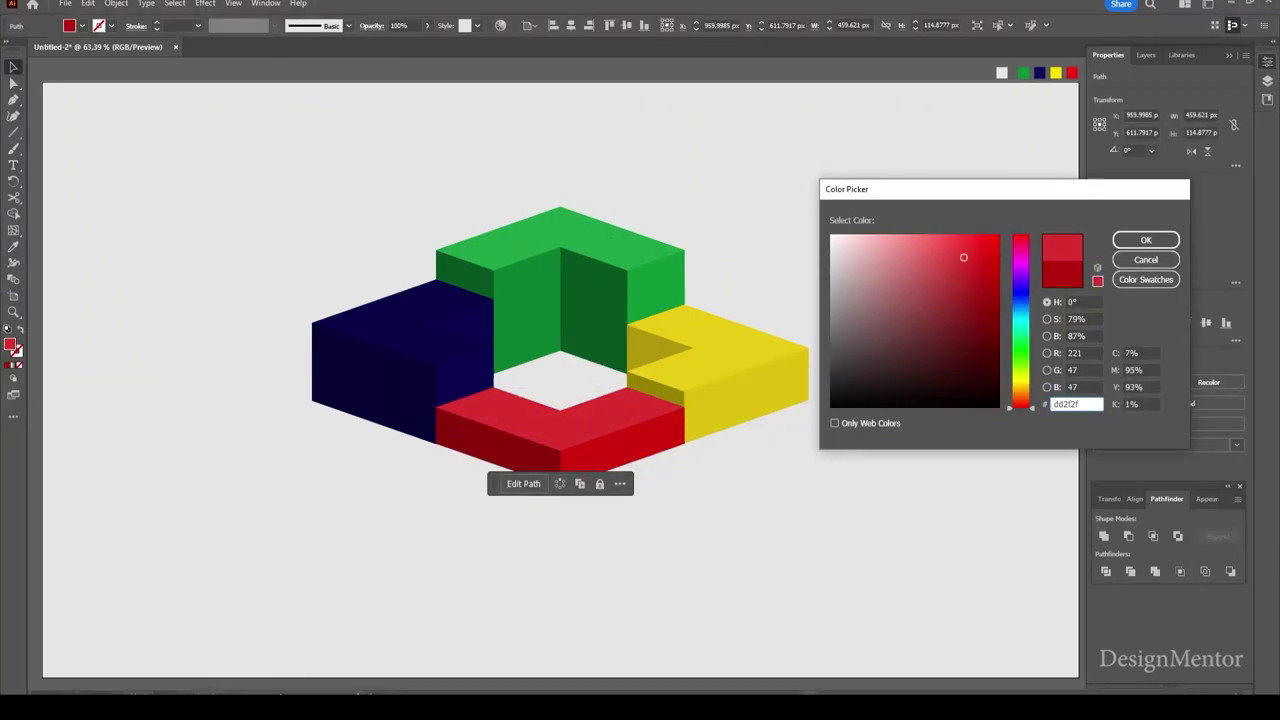
pyautogui.click(1146, 240)
pyautogui.click(622, 445)
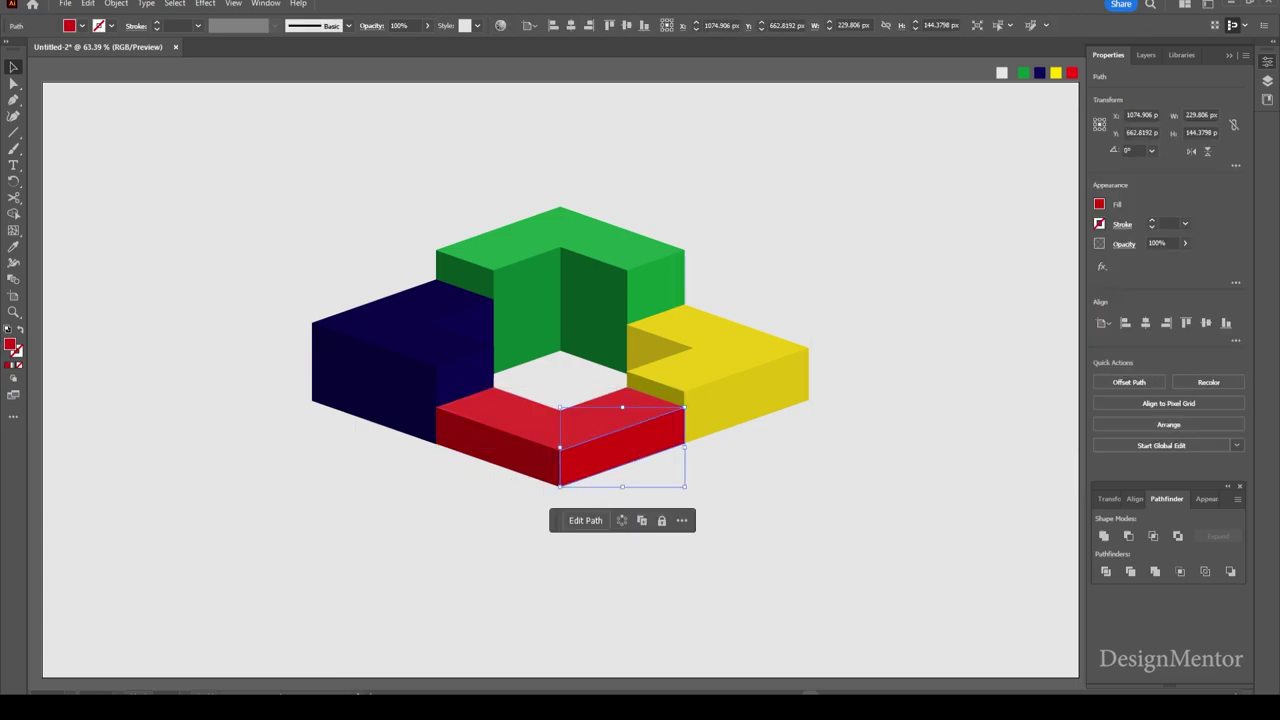
pyautogui.doubleClick(10, 345)
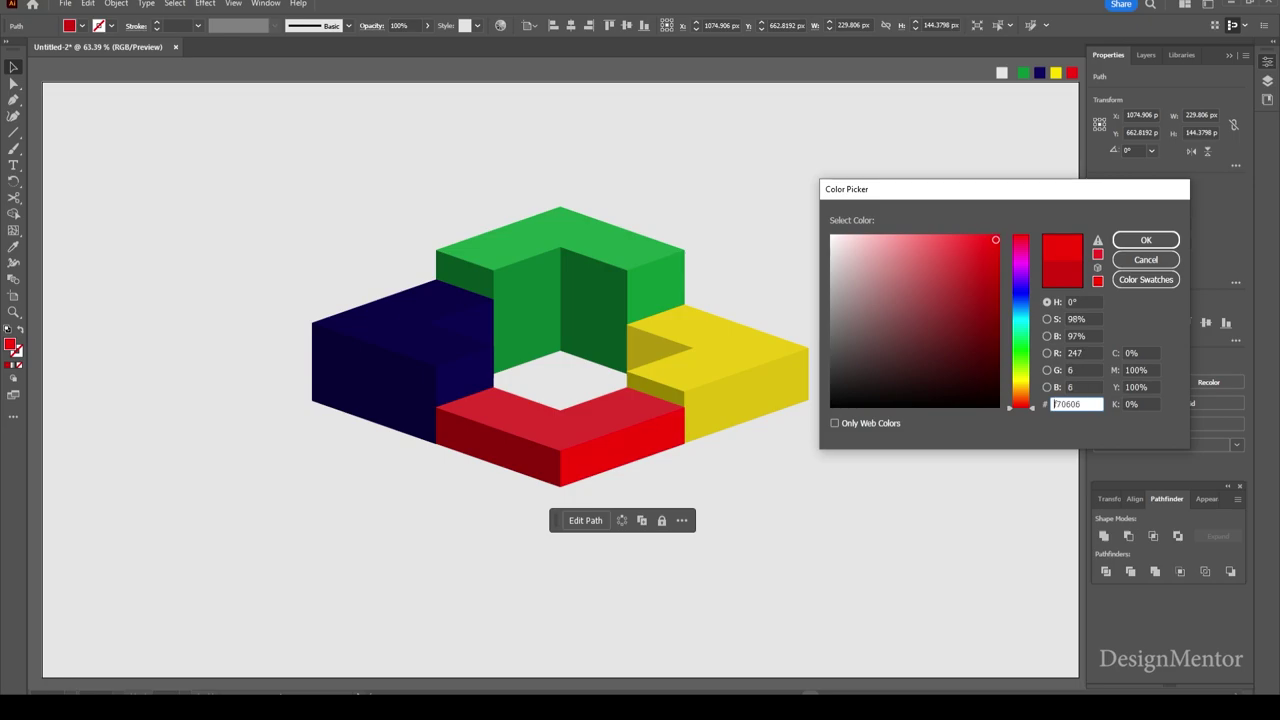
pyautogui.click(1146, 240)
# Ungroup the navy block and give its top face a lighter navy
pyautogui.click(420, 300)
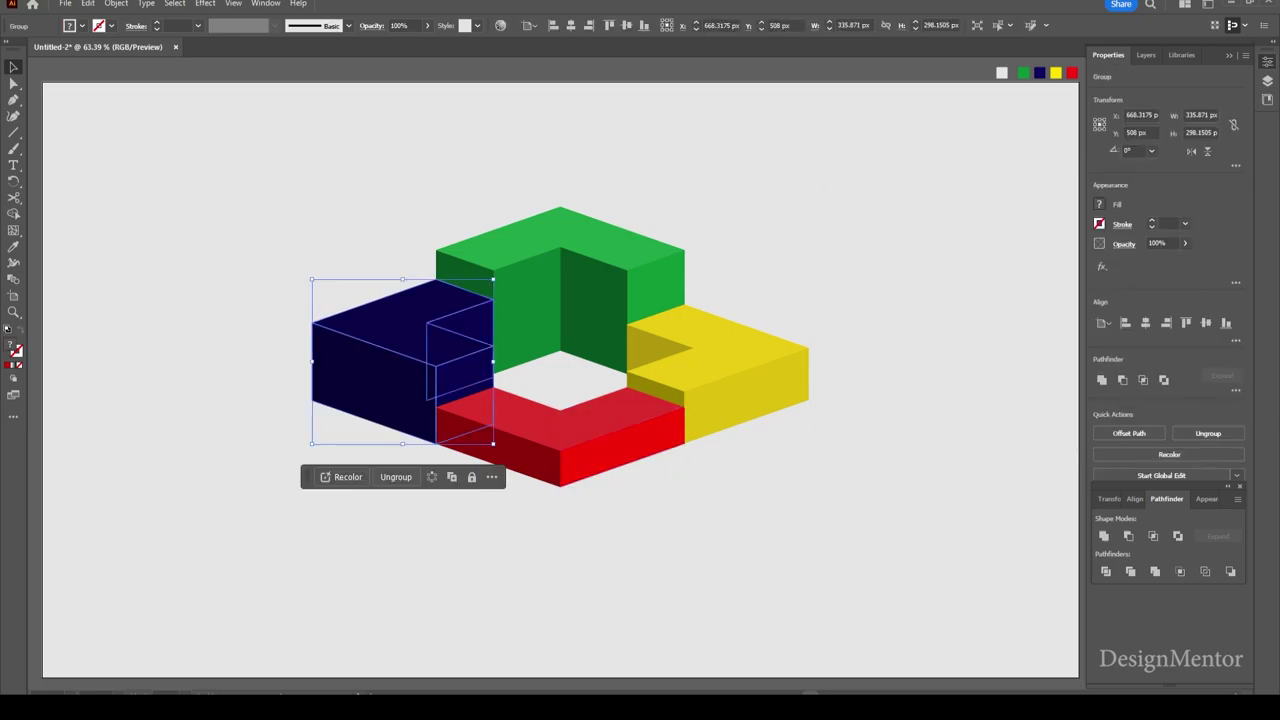
pyautogui.rightClick(382, 314)
pyautogui.click(436, 441)
pyautogui.rightClick(388, 318)
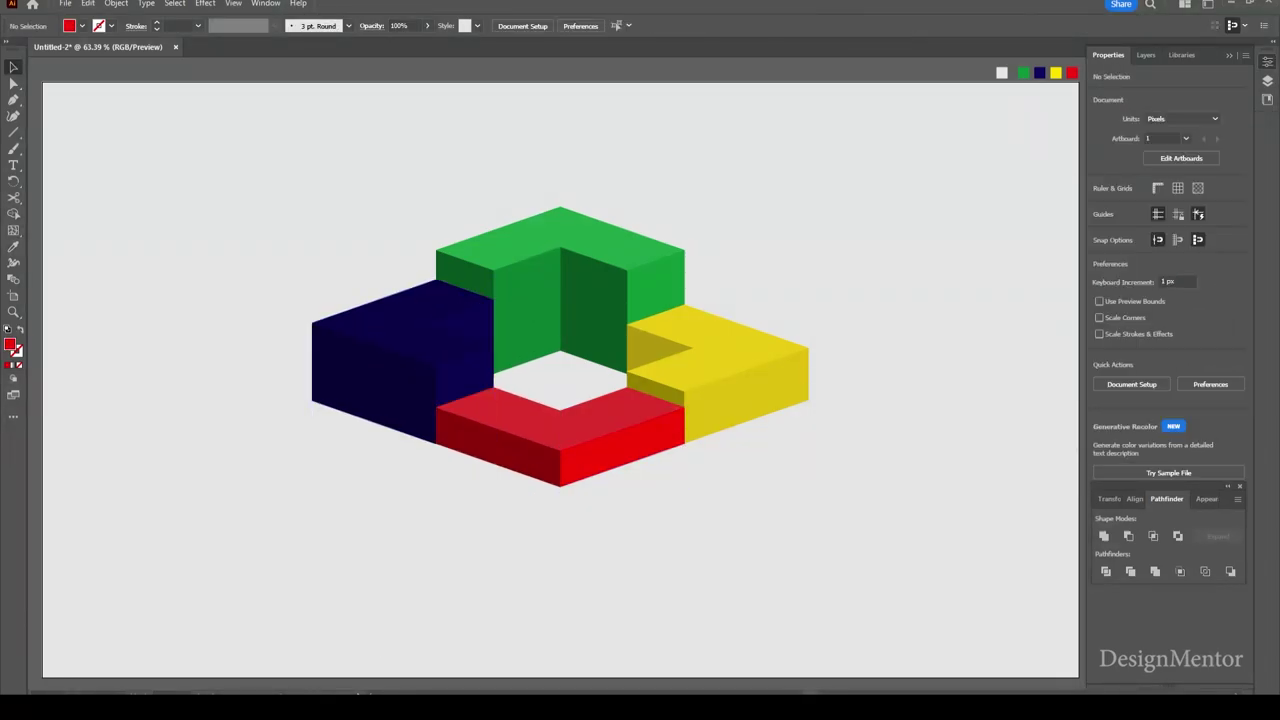
pyautogui.click(400, 320)
pyautogui.doubleClick(10, 345)
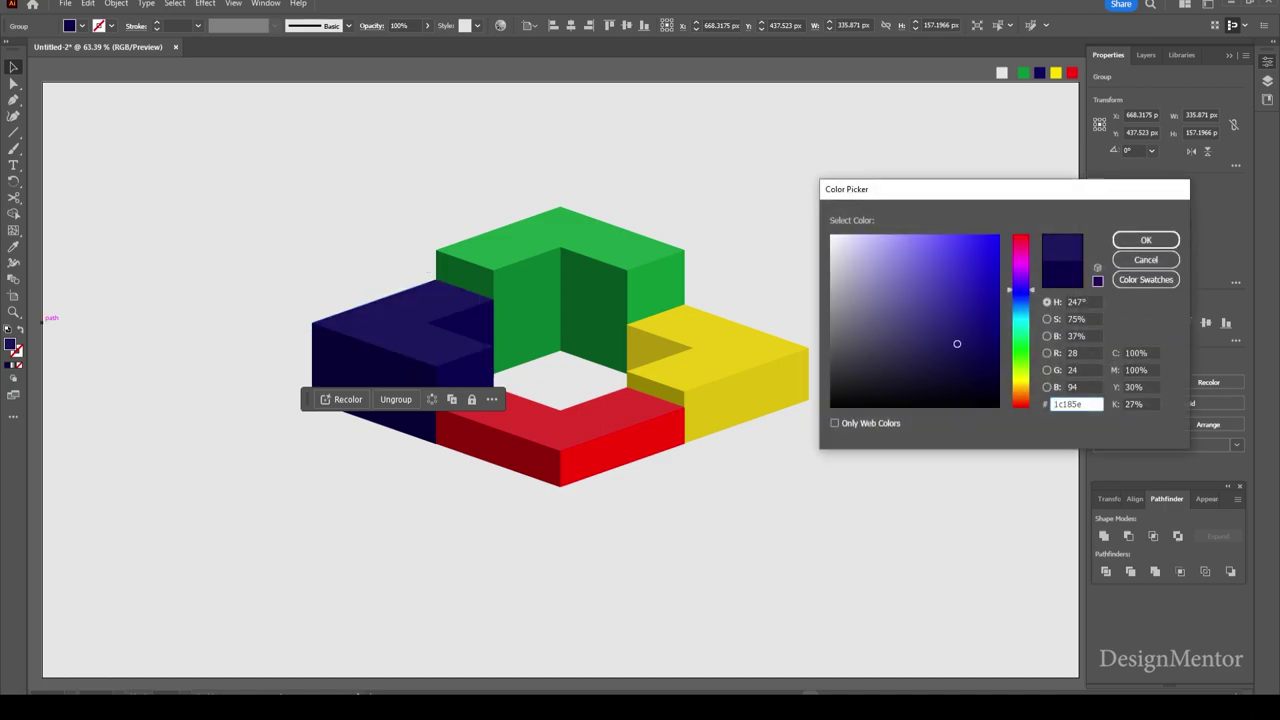
pyautogui.click(1146, 240)
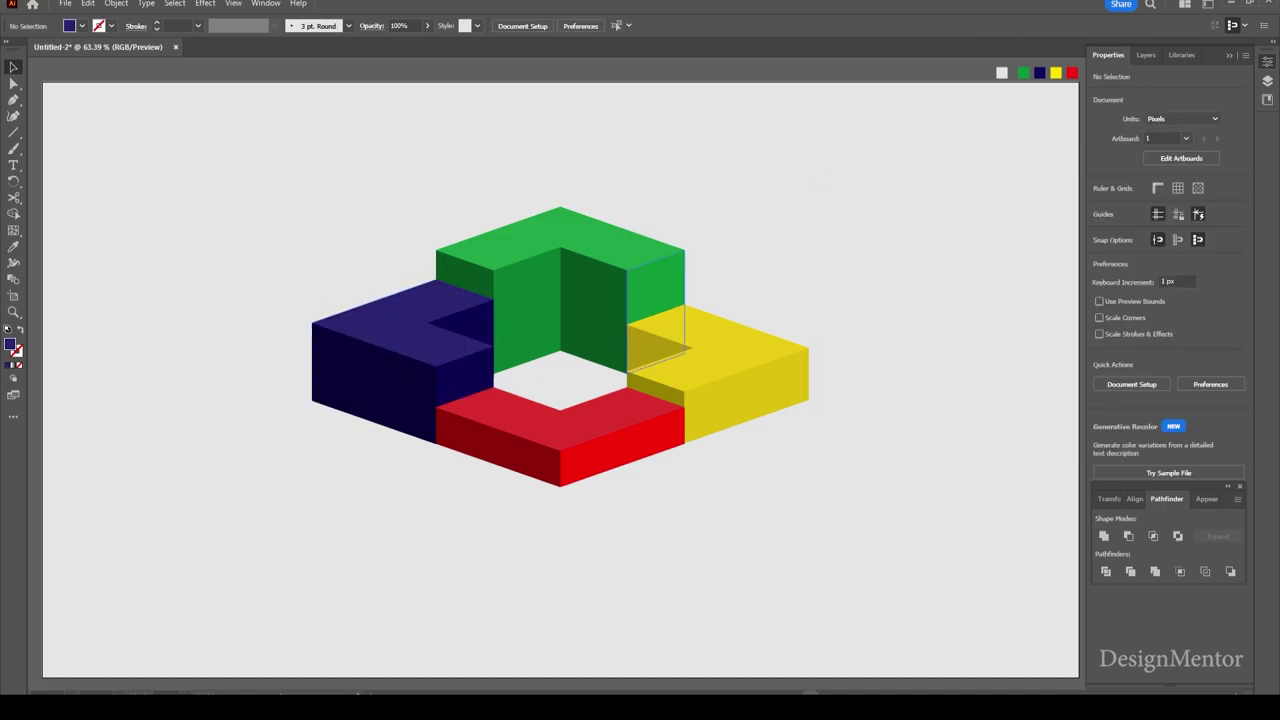
# Set the navy front face's fill to 18126d
pyautogui.click(372, 385)
pyautogui.doubleClick(10, 345)
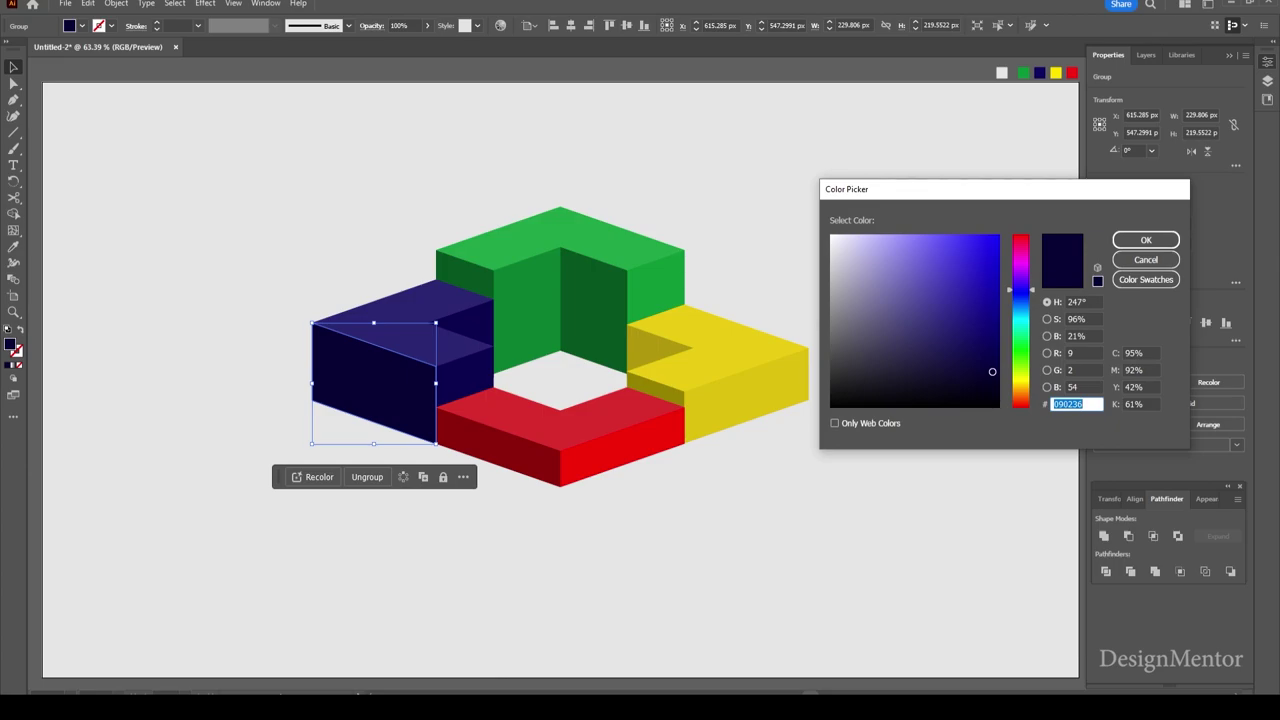
pyautogui.write('18126d')
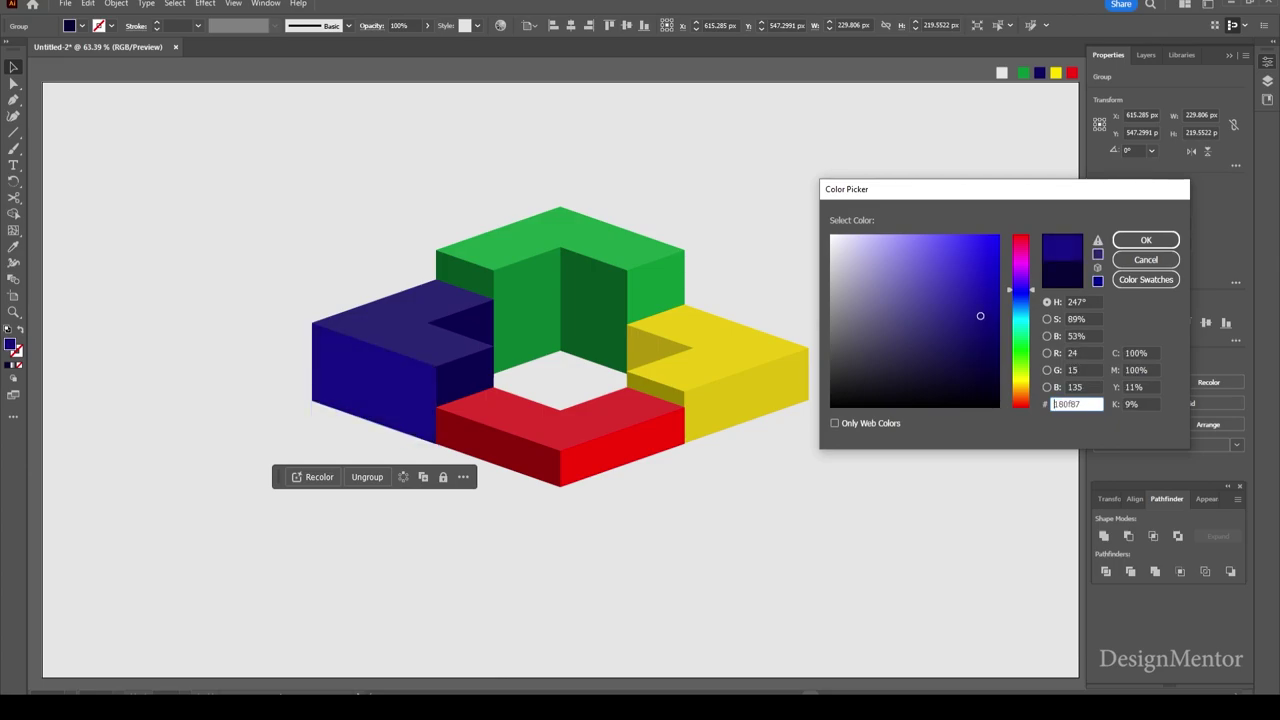
pyautogui.click(1146, 240)
# Move the dark inner navy face up into the blue block's notch
pyautogui.click(465, 370)
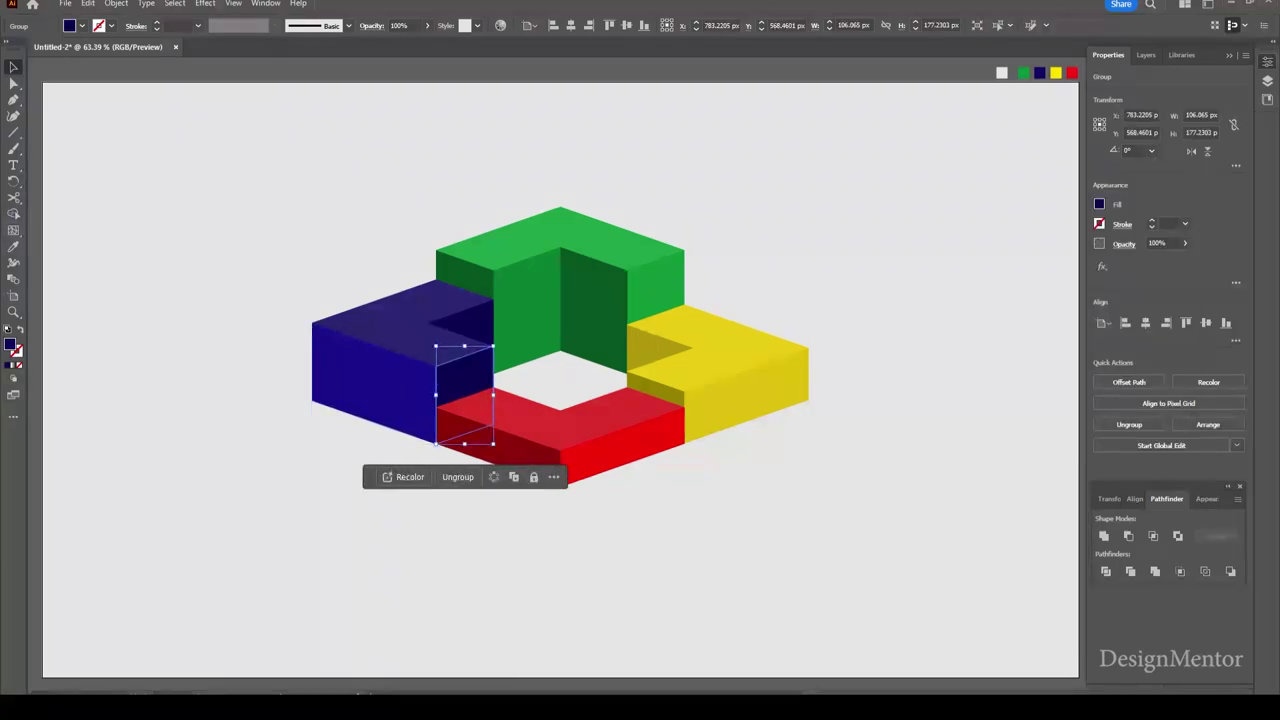
pyautogui.doubleClick(10, 345)
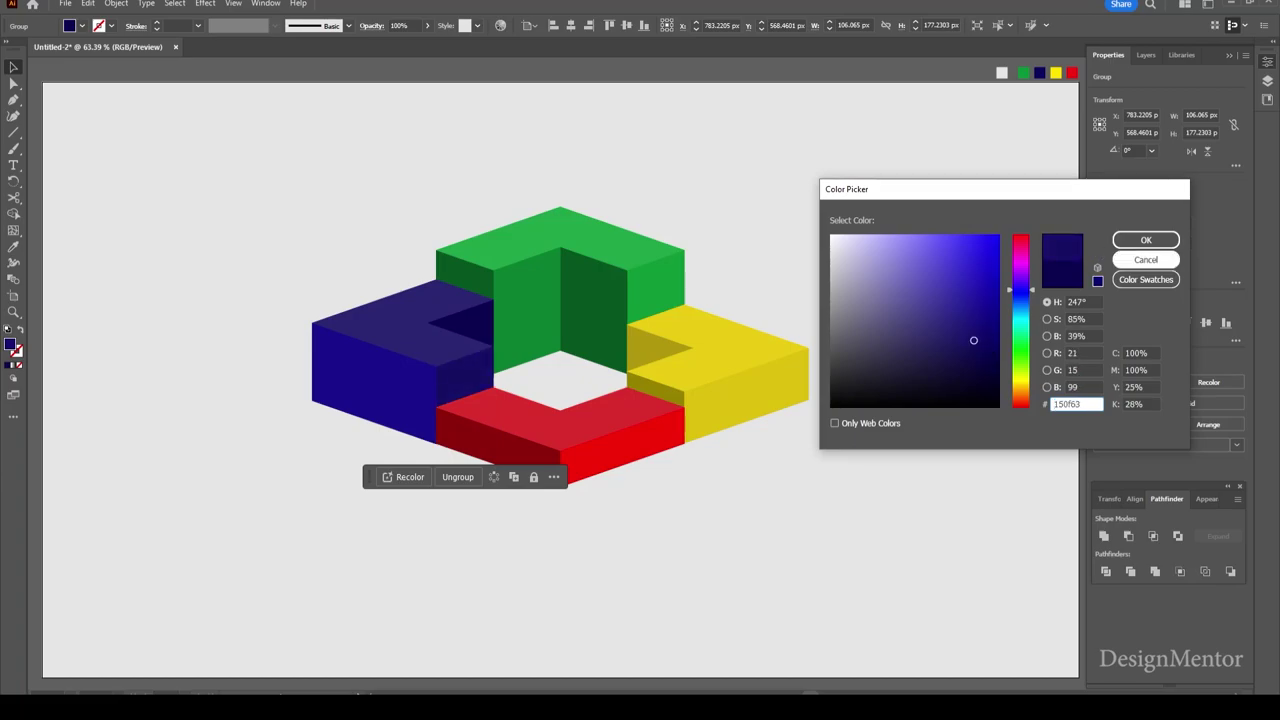
pyautogui.click(1146, 259)
pyautogui.moveTo(465, 395); pyautogui.dragTo(460, 350)
pyautogui.doubleClick(10, 345)
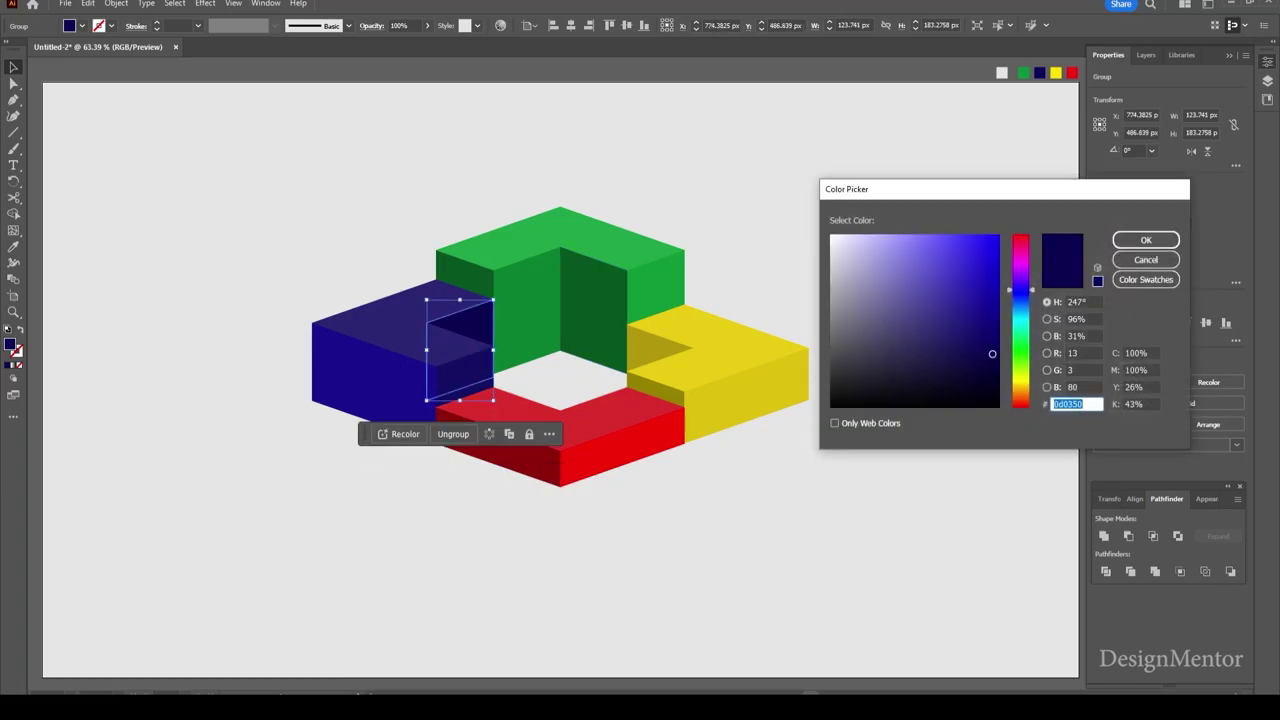
pyautogui.click(1146, 240)
pyautogui.hotkey('ctrl', 'shift', 'a')
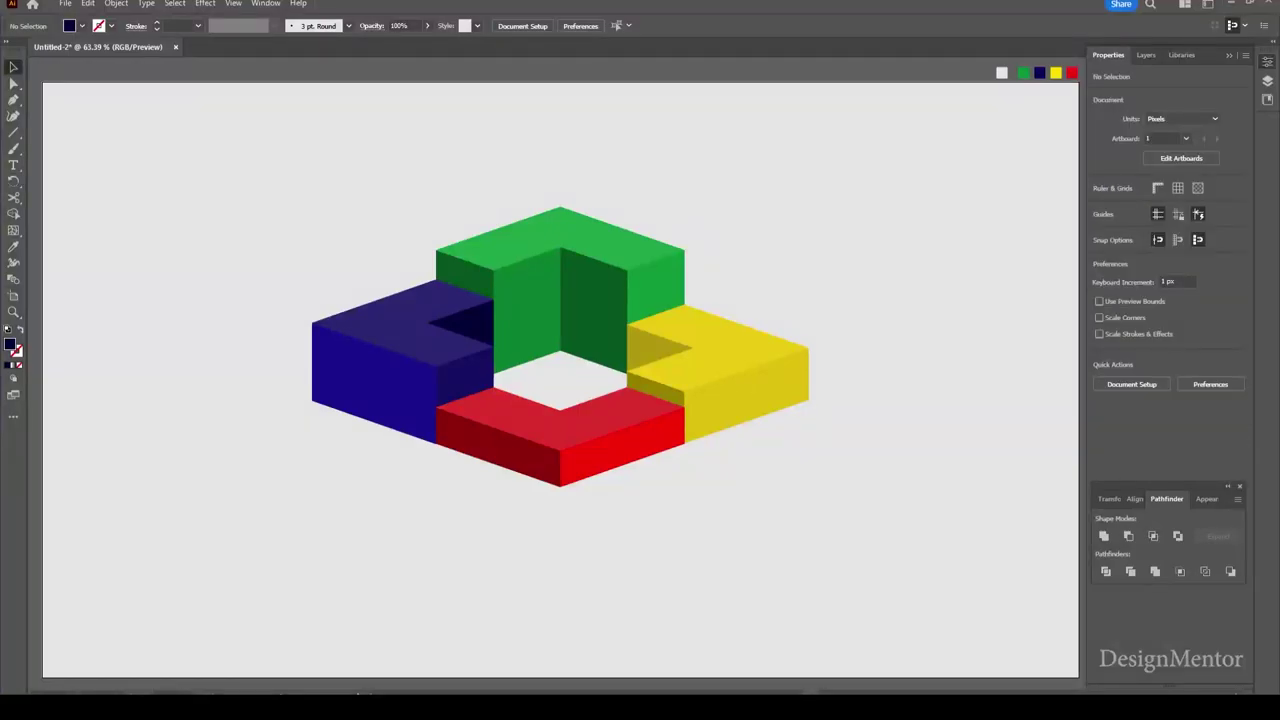
# Select all the ring artwork to shift it lower on the artboard
pyautogui.hotkey('ctrl', 'a')
pyautogui.hotkey('ctrl', 'shift', 'a')
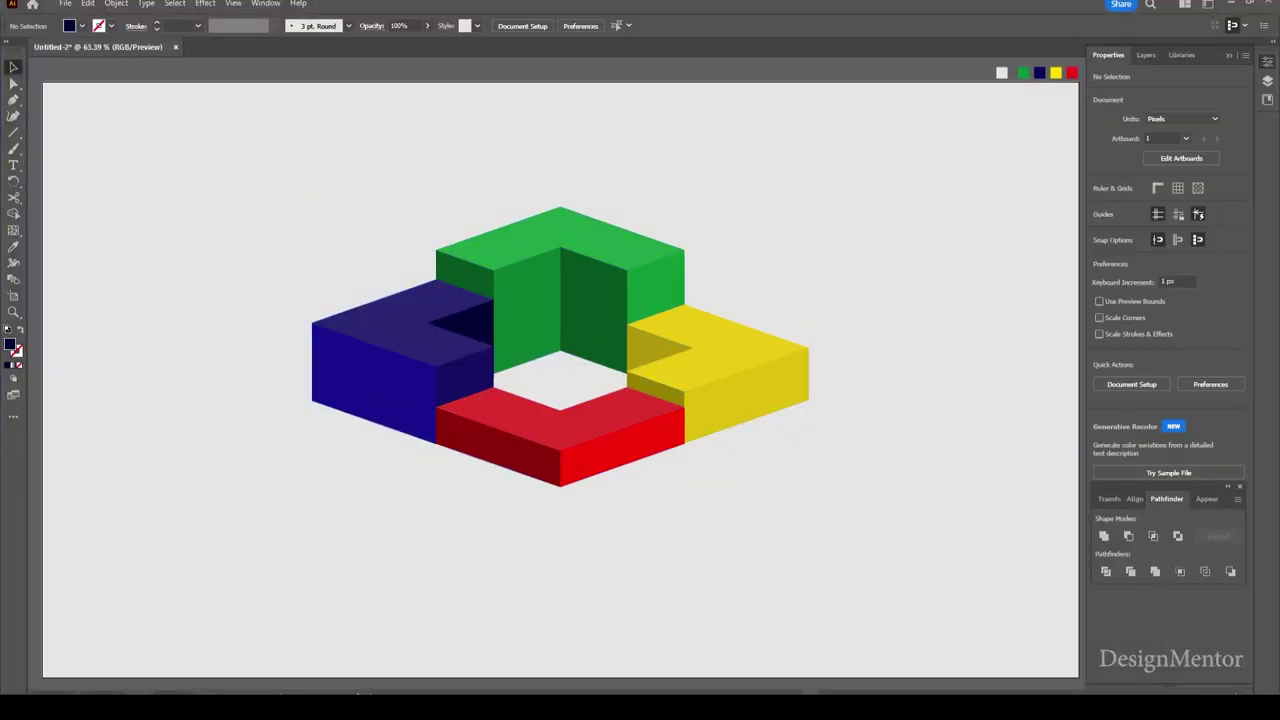
pyautogui.hotkey('ctrl', 'a')
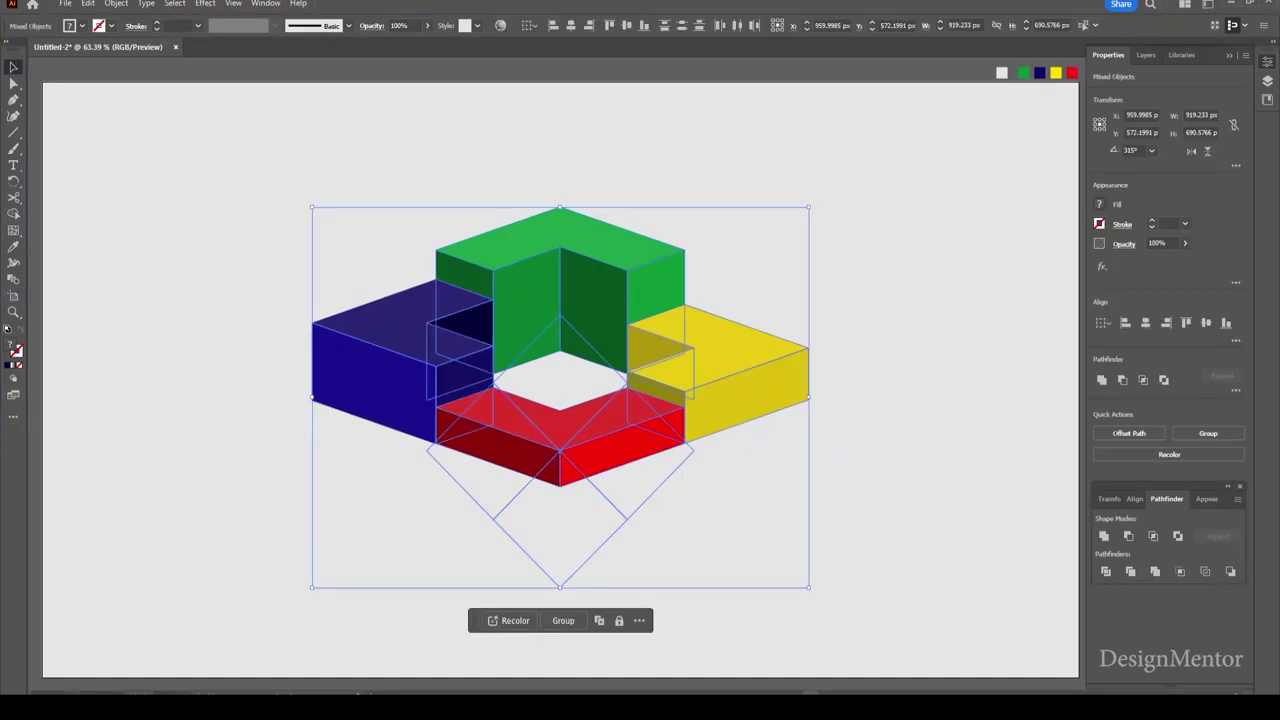
# Recolour the blue block's top and front faces with new blue shades
pyautogui.hotkey('ctrl', 'shift', 'a')
pyautogui.click(370, 400)
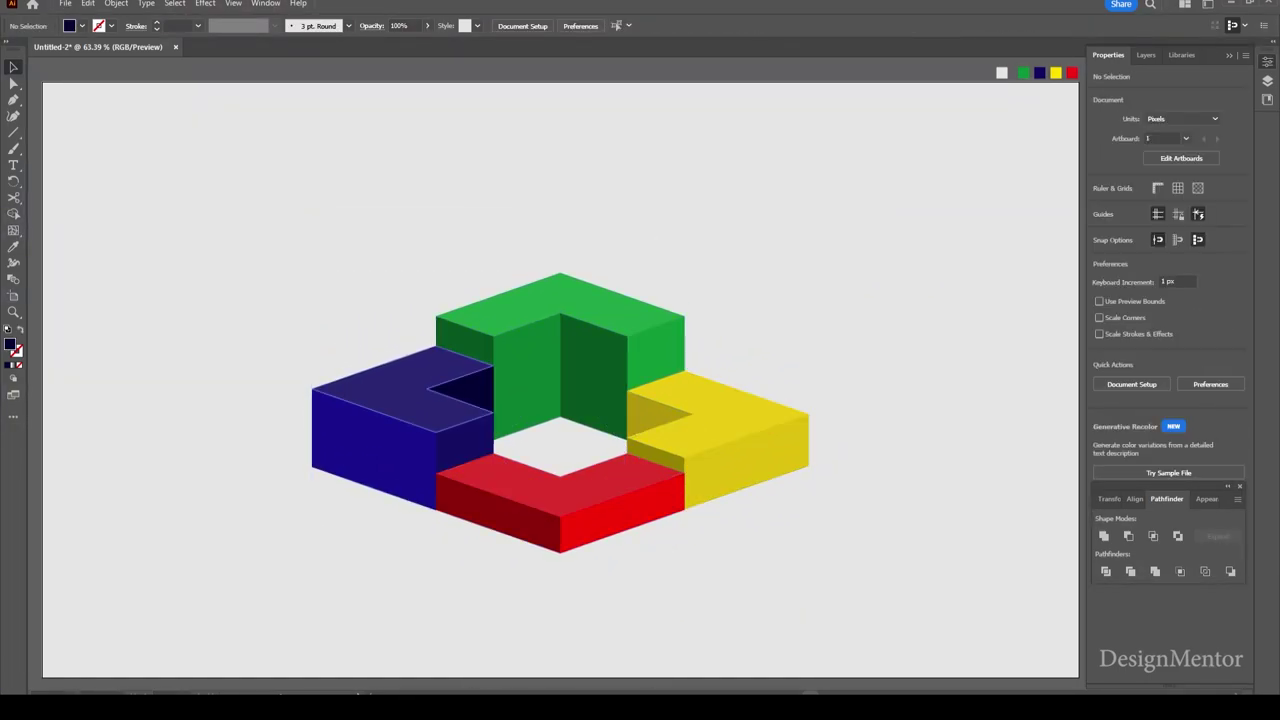
pyautogui.doubleClick(12, 345)
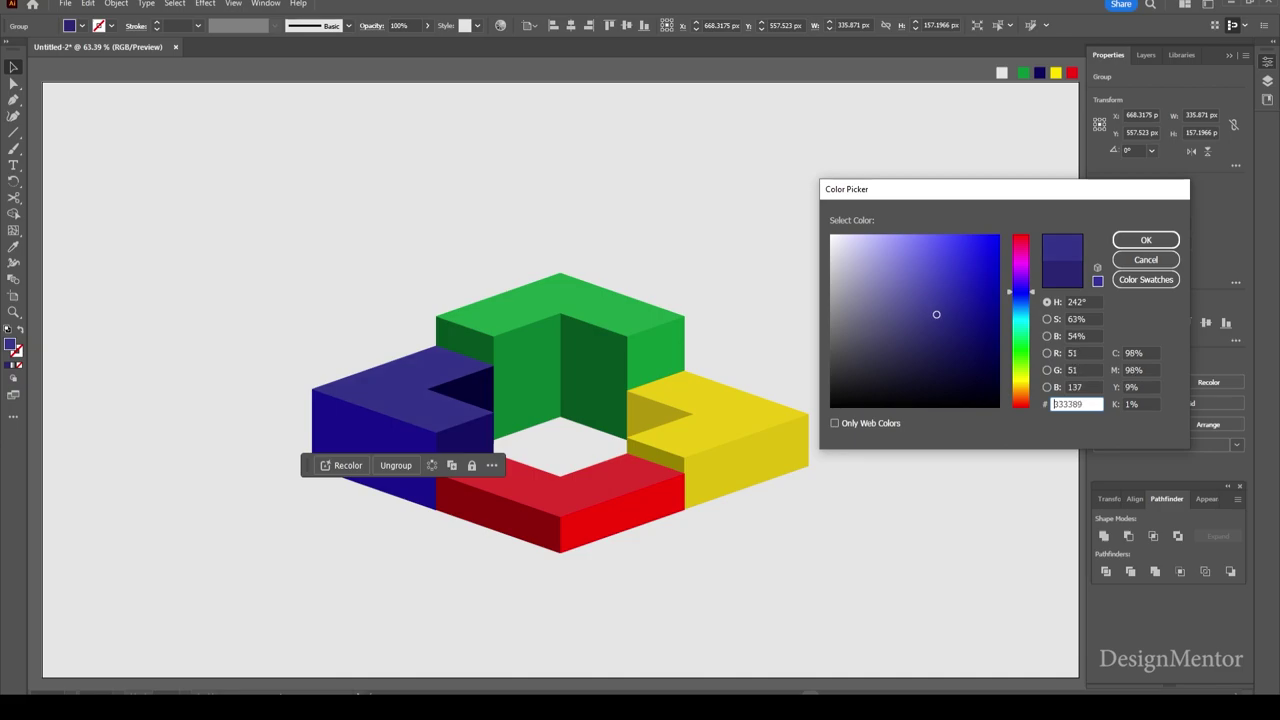
pyautogui.click(1146, 240)
pyautogui.hotkey('ctrl', 'shift', 'a')
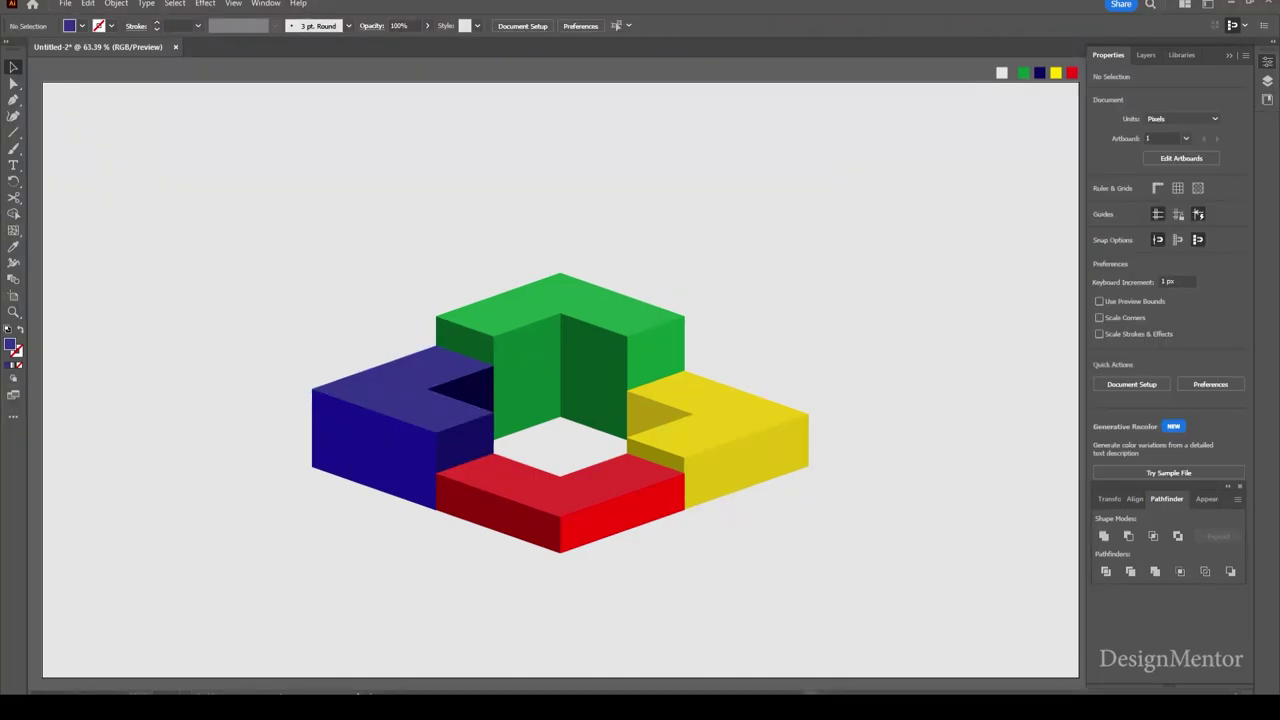
pyautogui.click(370, 450)
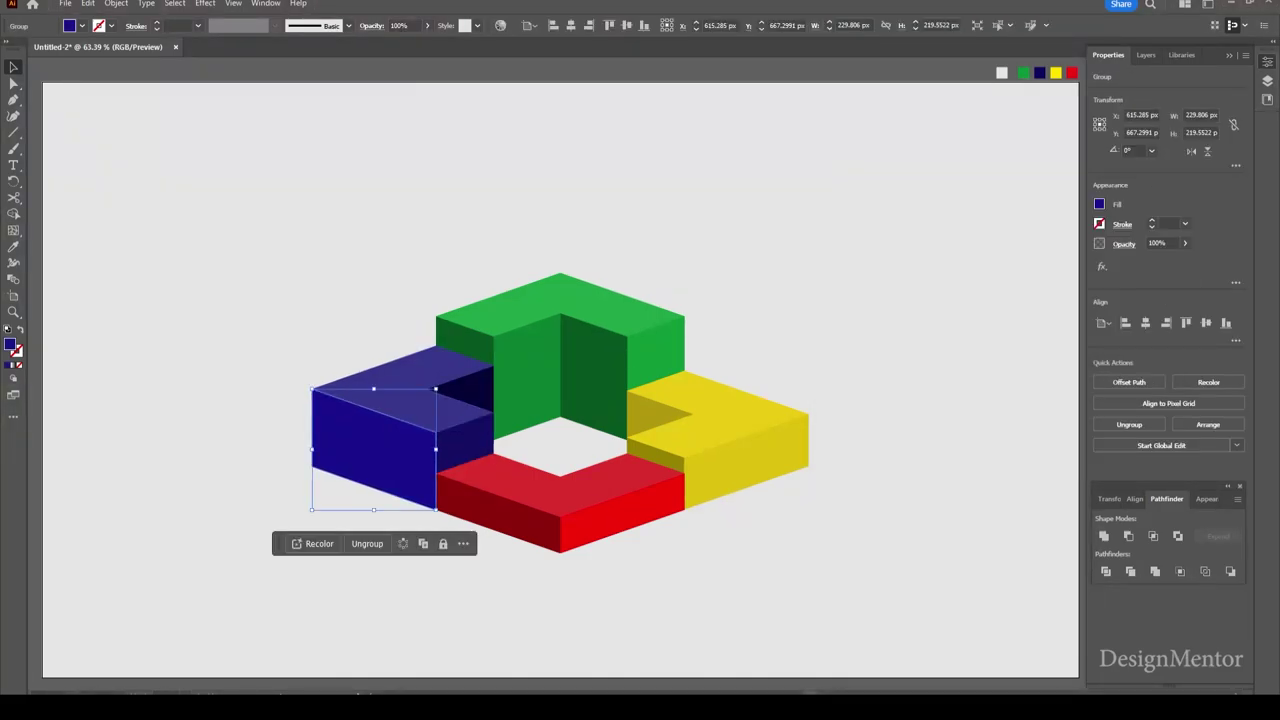
pyautogui.doubleClick(10, 345)
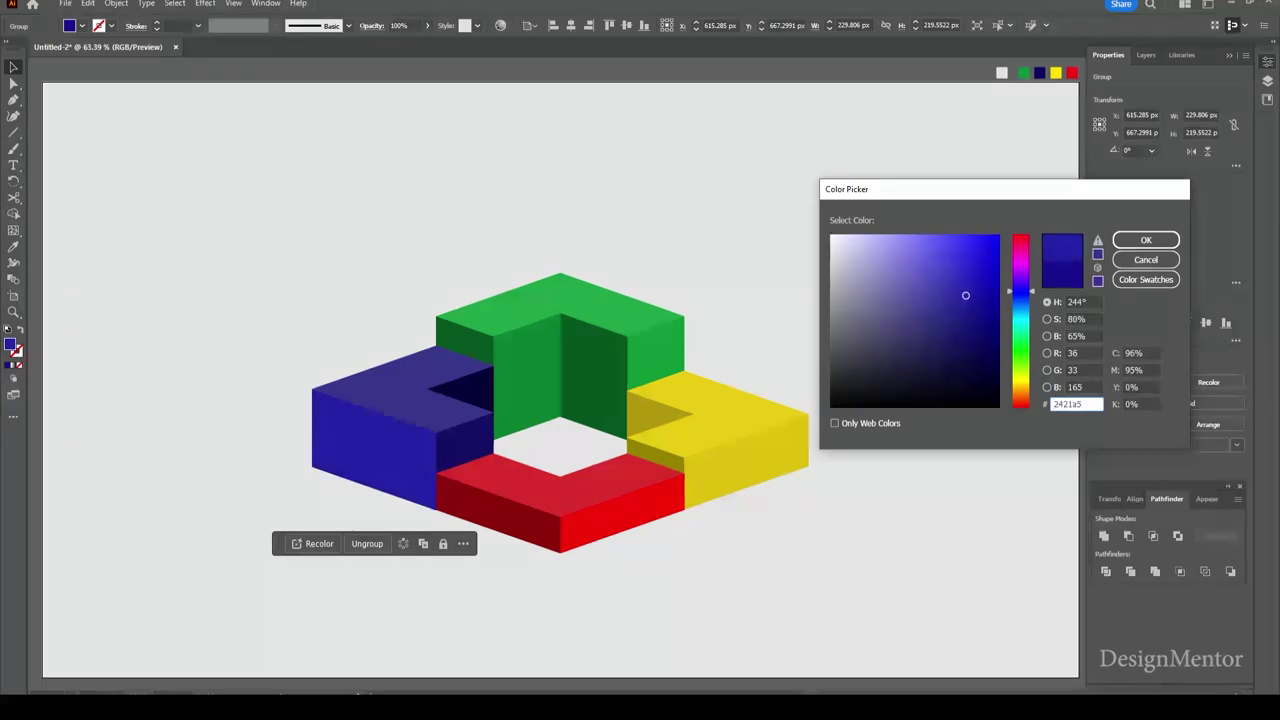
pyautogui.click(1146, 240)
pyautogui.hotkey('ctrl', 'shift', 'a')
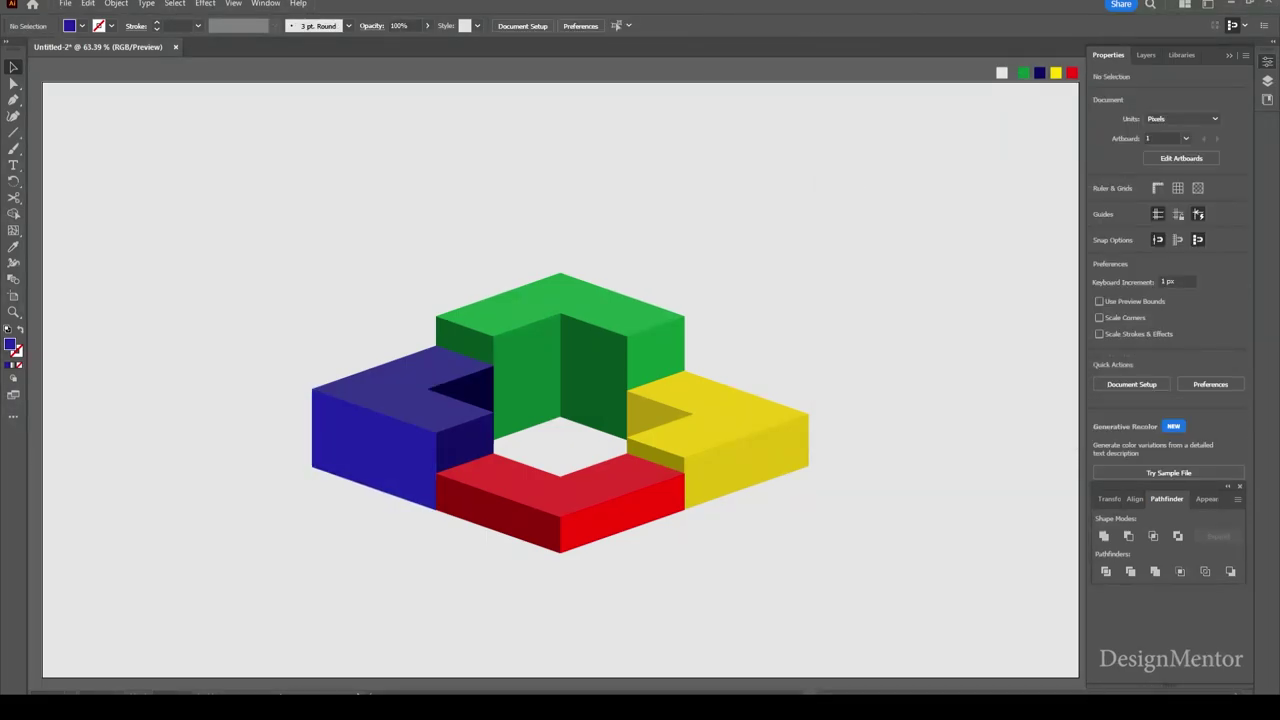
# Recolour the yellow block and give its inner face an olive shade
pyautogui.click(740, 420)
pyautogui.doubleClick(10, 345)
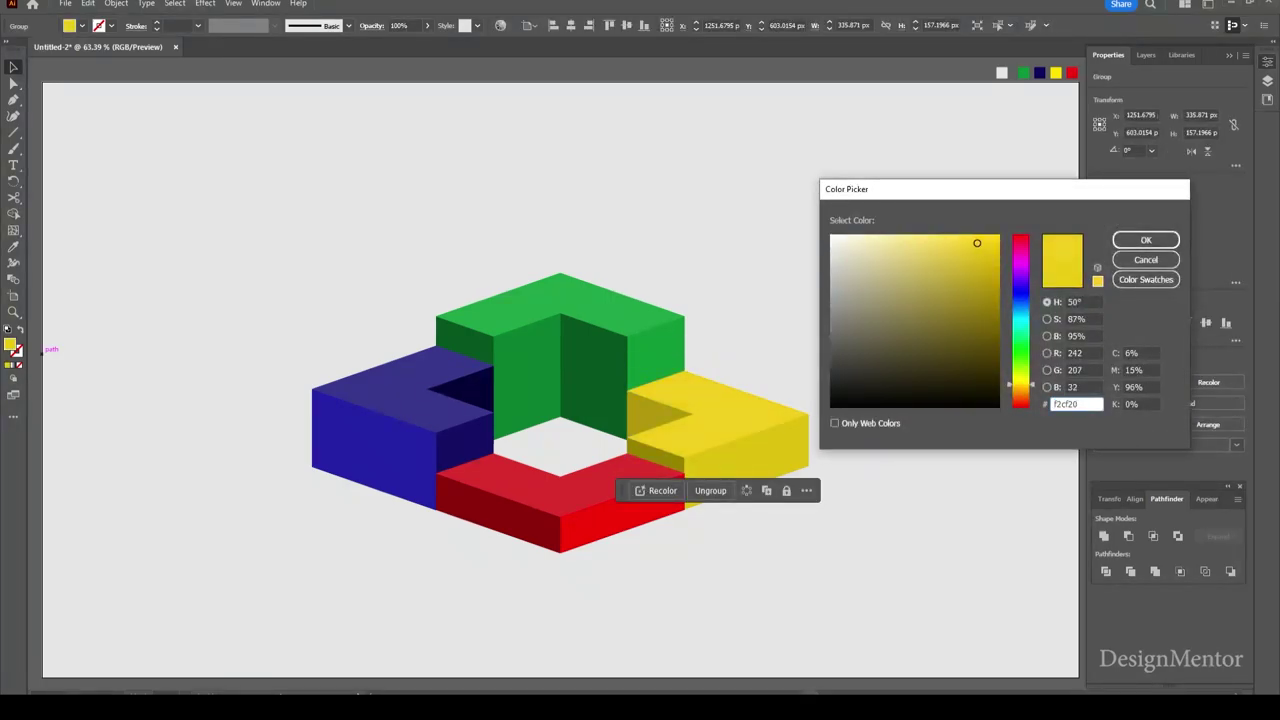
pyautogui.click(1146, 240)
pyautogui.hotkey('ctrl', 'shift', 'a')
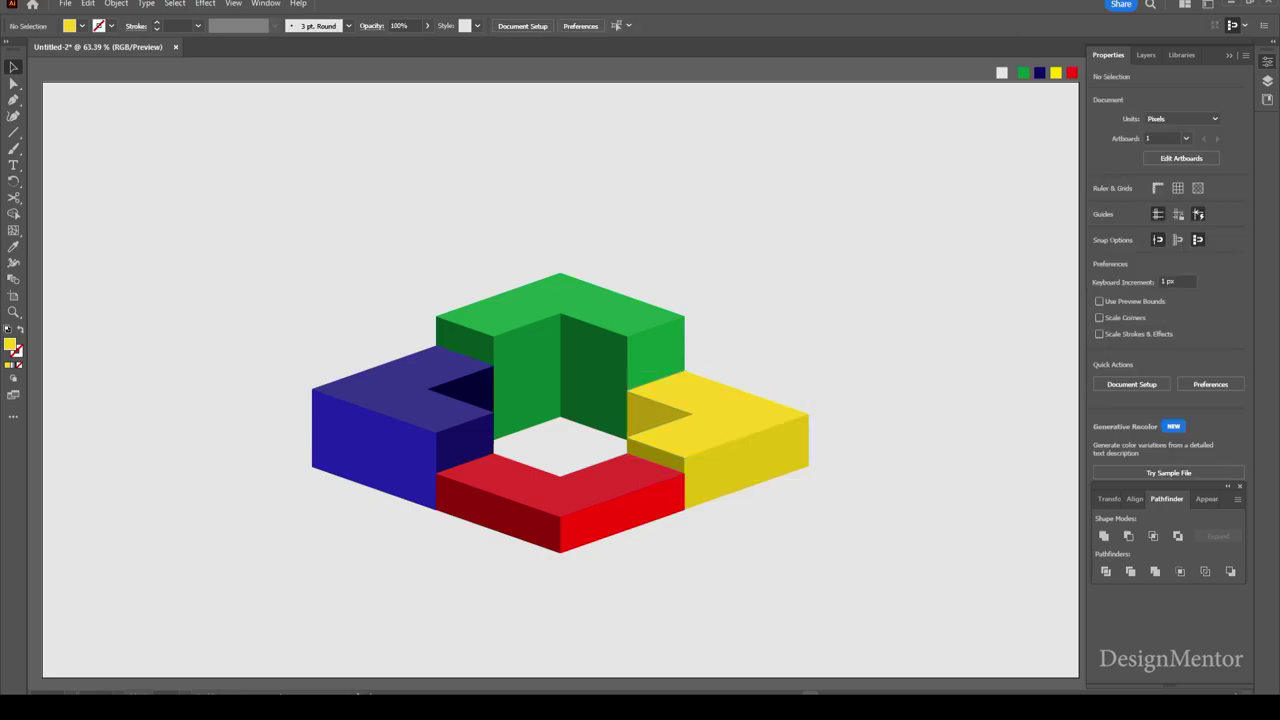
pyautogui.click(660, 420)
pyautogui.doubleClick(10, 345)
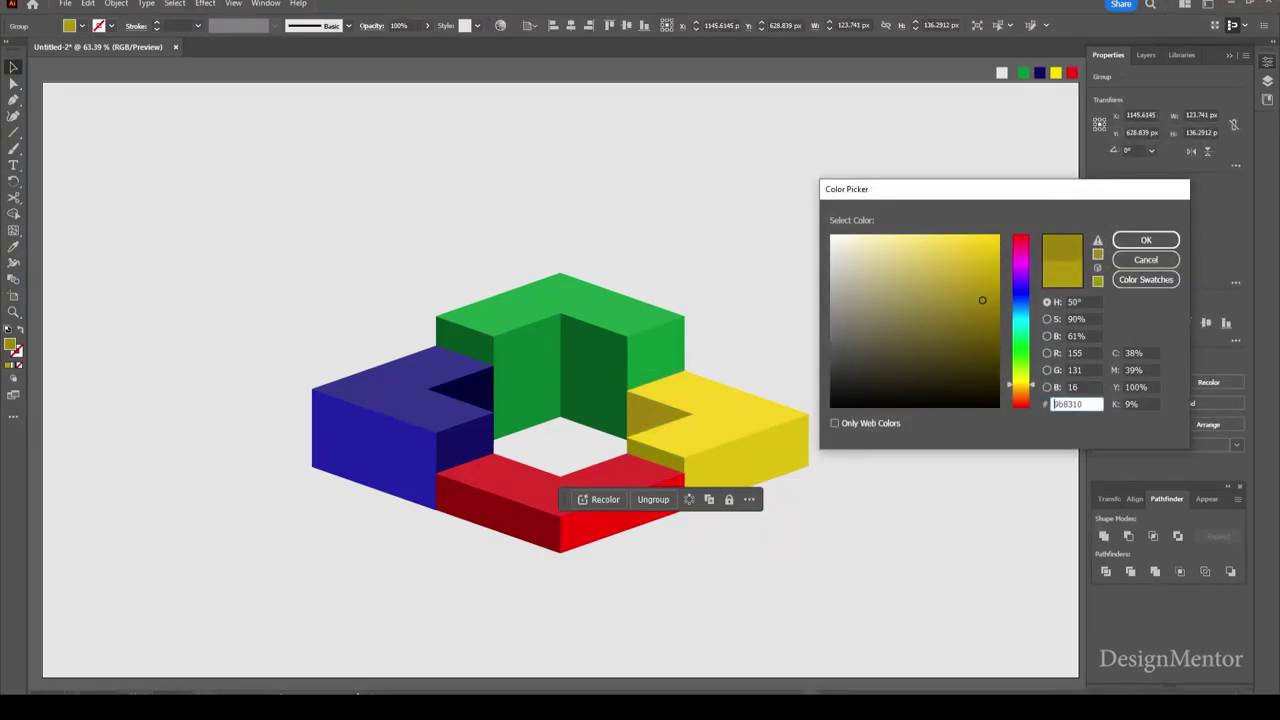
pyautogui.click(1146, 240)
pyautogui.hotkey('ctrl', 'shift', 'a')
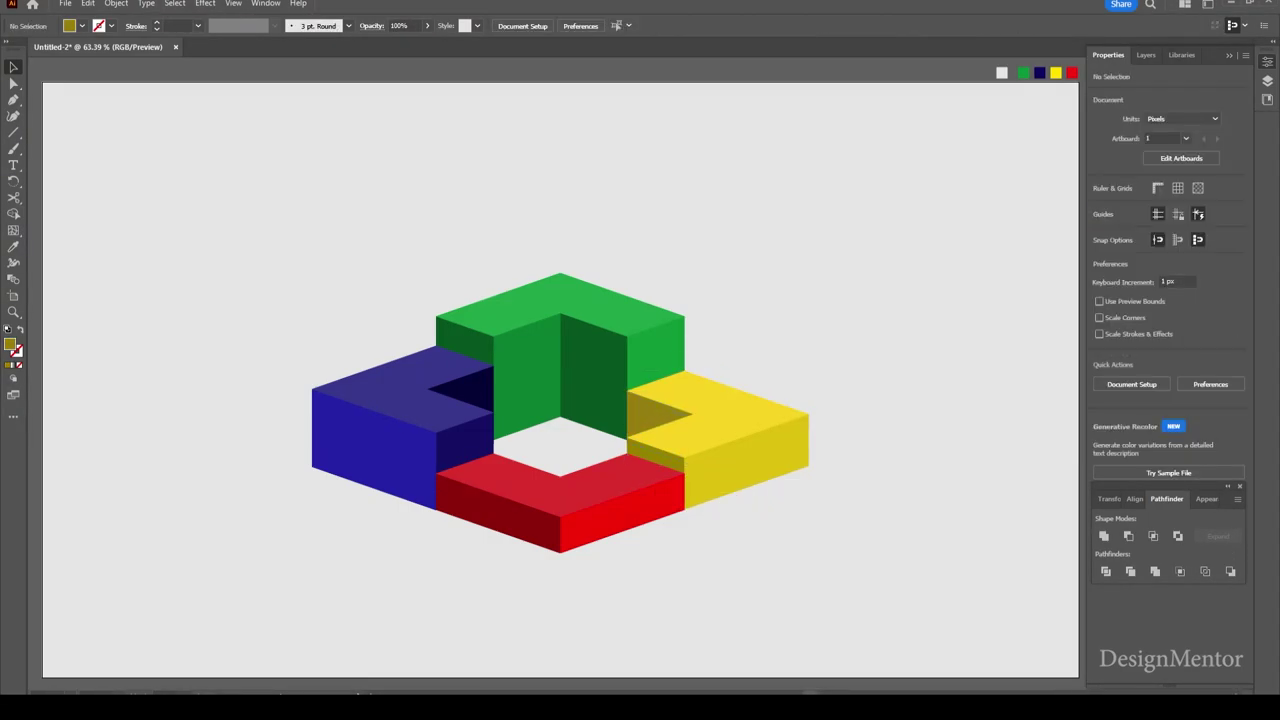
# Give the red block a lighter top face from e81a1a and a deeper d61616 front face
pyautogui.click(560, 480)
pyautogui.doubleClick(10, 345)
pyautogui.write('e81a1a')
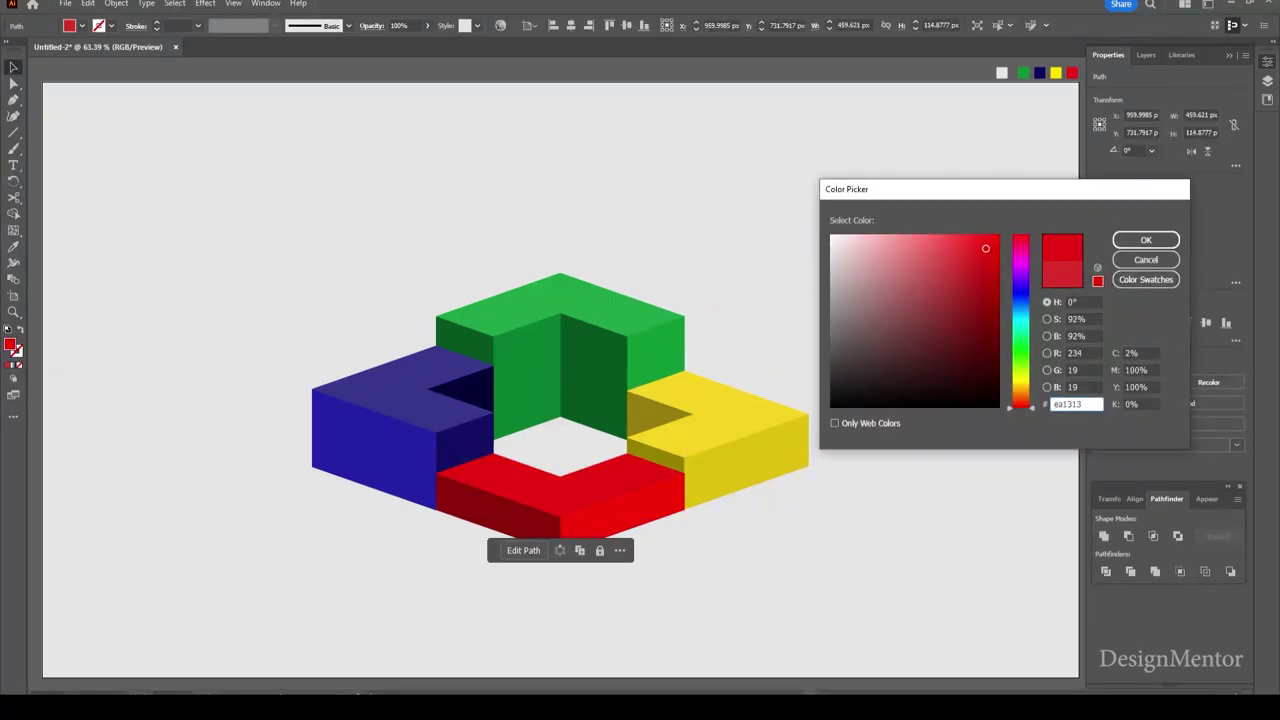
pyautogui.moveTo(985, 248); pyautogui.dragTo(951, 245)
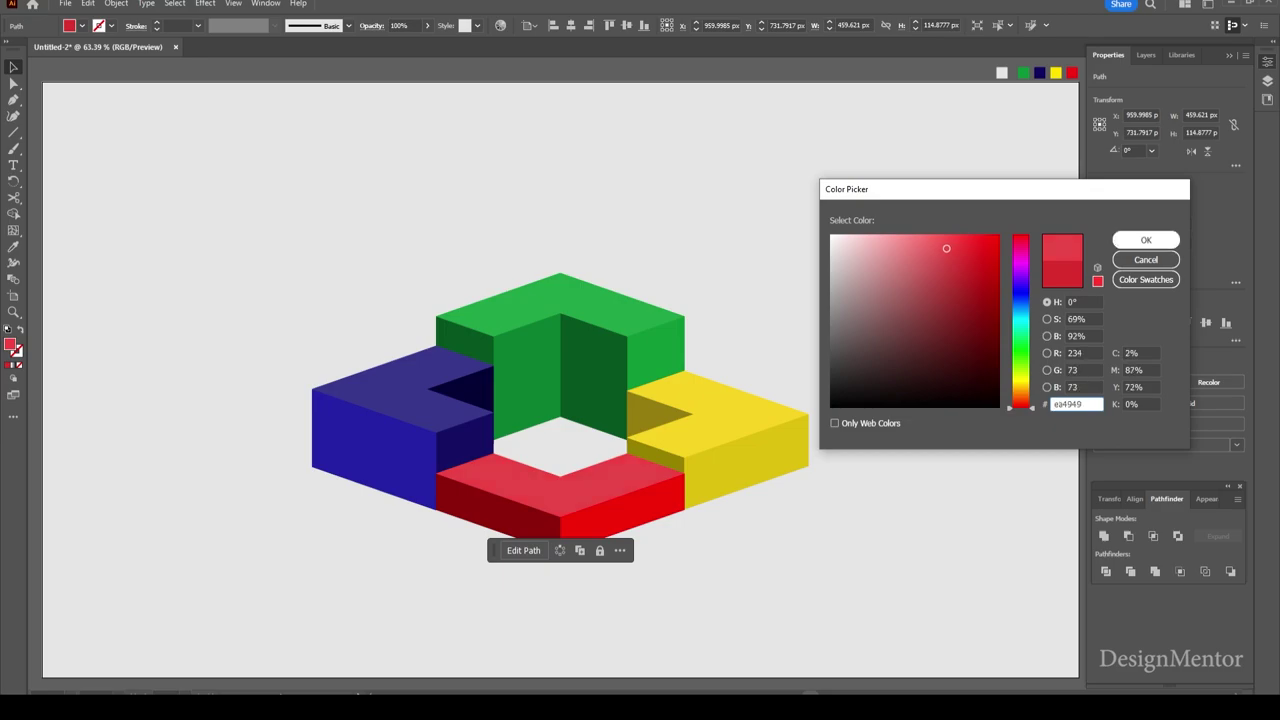
pyautogui.click(1146, 240)
pyautogui.click(620, 510)
pyautogui.doubleClick(10, 345)
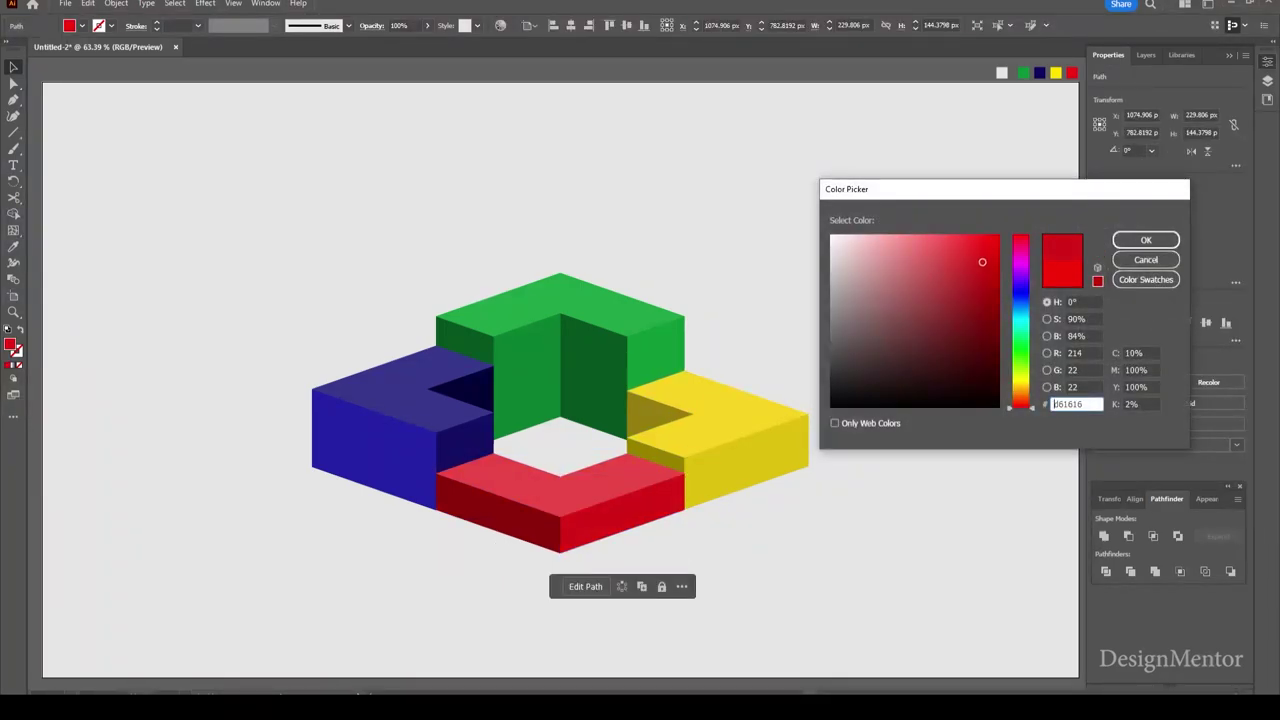
pyautogui.click(1146, 240)
pyautogui.hotkey('ctrl', 'shift', 'a')
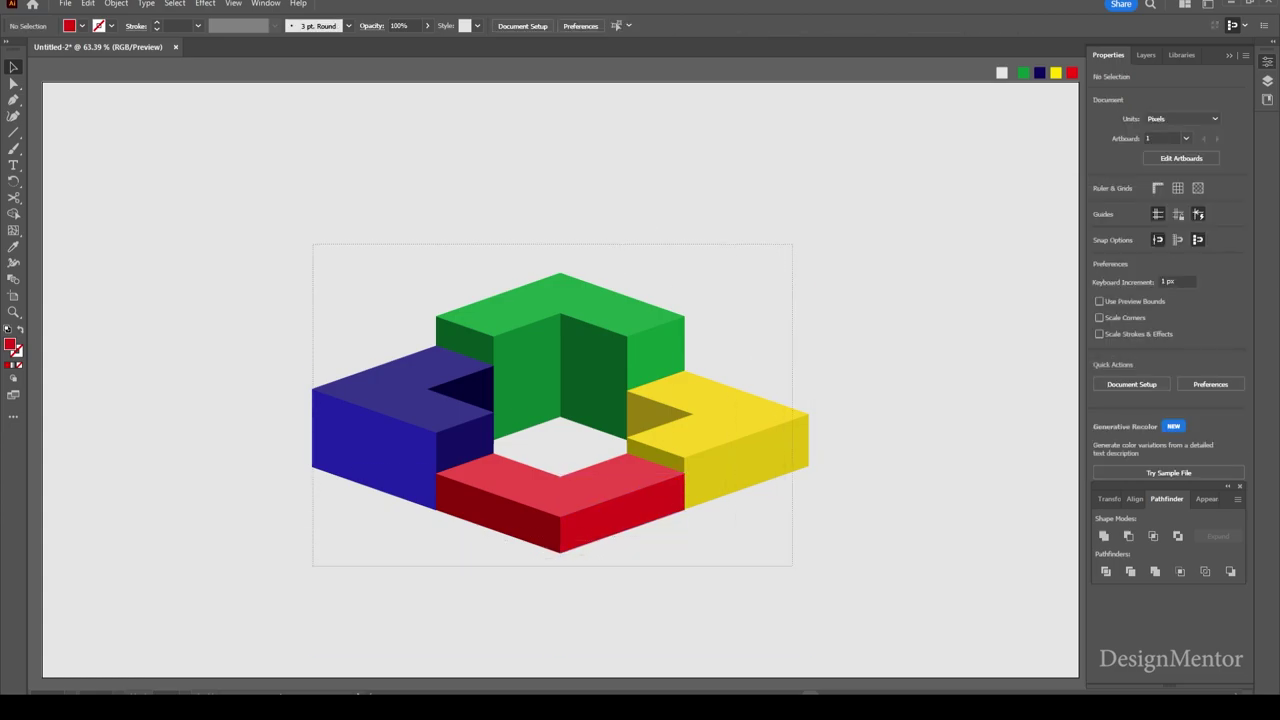
# Select all the ring pieces and group them
pyautogui.hotkey('ctrl', 'a')
pyautogui.rightClick(634, 339)
pyautogui.click(667, 525)
pyautogui.hotkey('ctrl', 'shift', 'a')
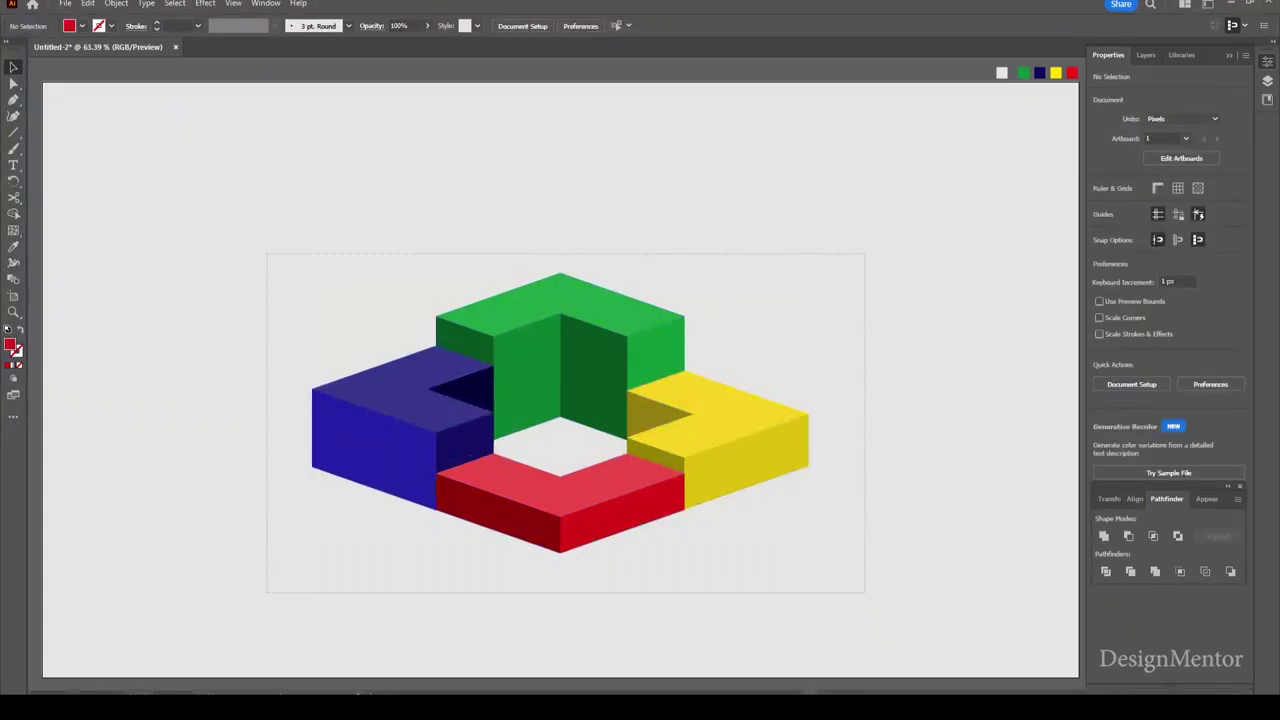
pyautogui.hotkey('ctrl', 'a')
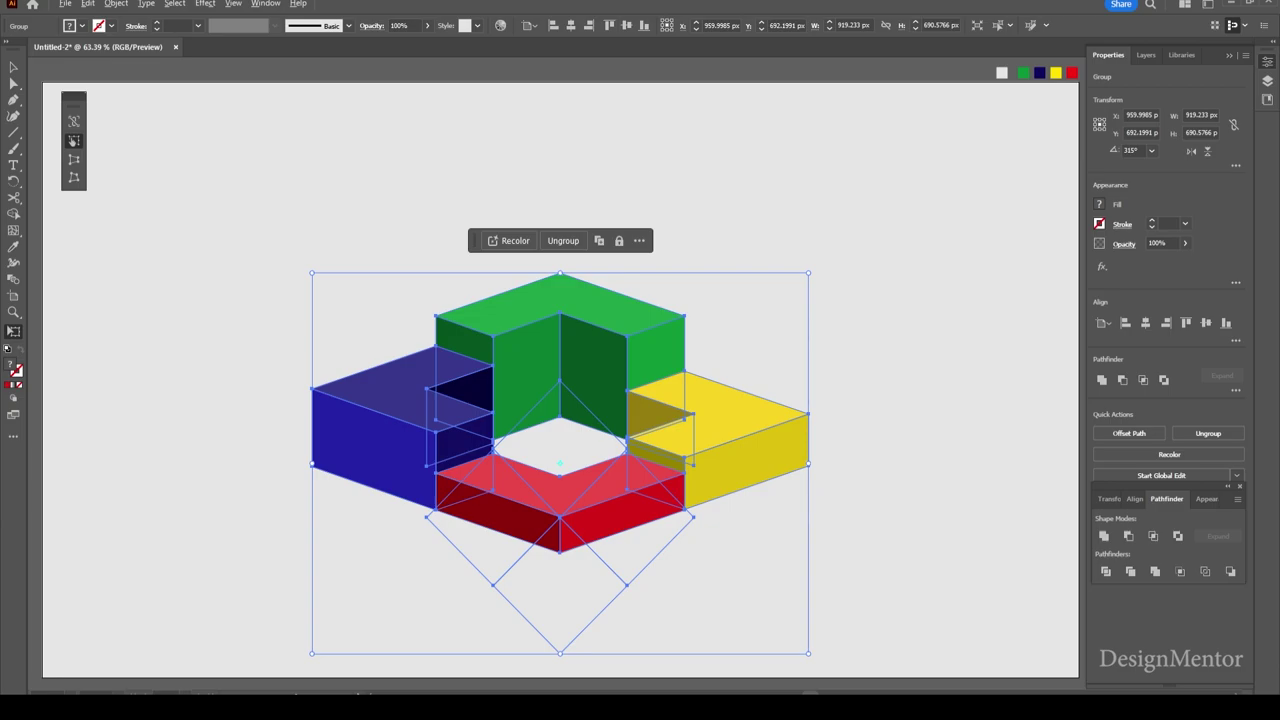
# Scale the ring group to about 1267 × 952 px and position it at X 960, Y 650
pyautogui.moveTo(808, 272); pyautogui.dragTo(903, 200)
pyautogui.press('v')
pyautogui.hotkey('ctrl', 'shift', 'a')
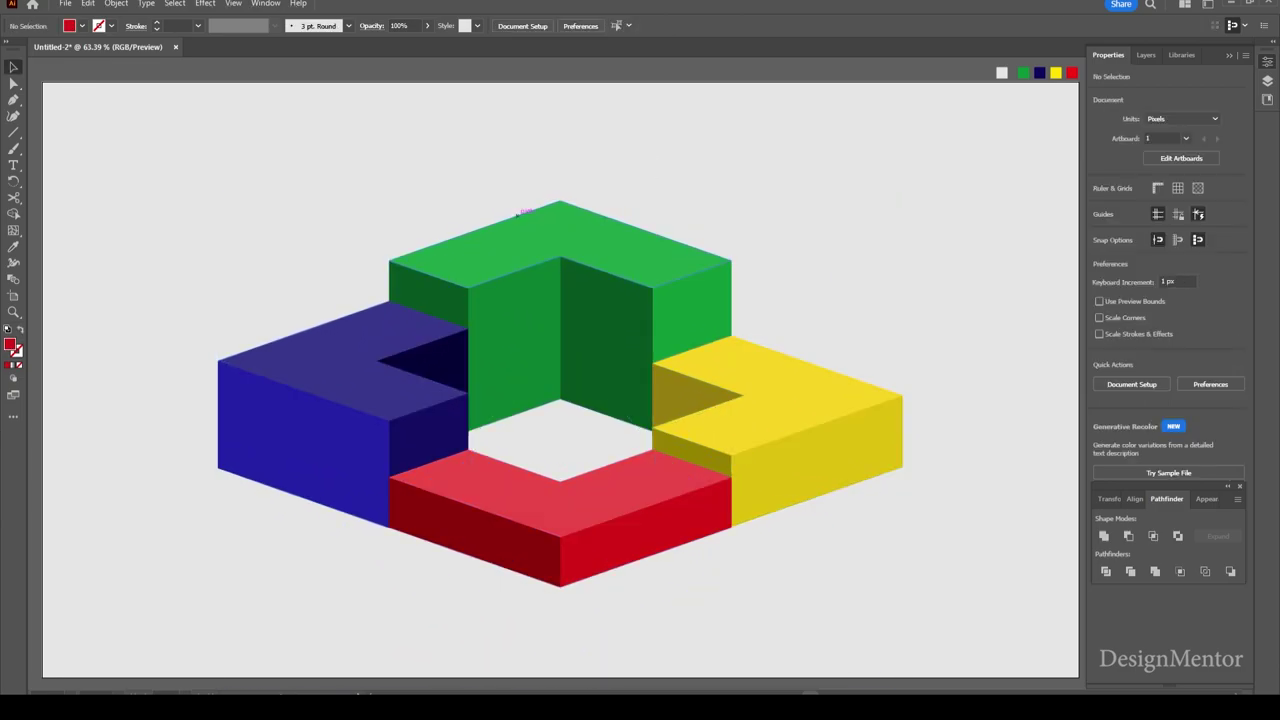
pyautogui.moveTo(520, 212)
pyautogui.mouseDown()
pyautogui.moveTo(521, 268)
pyautogui.moveTo(521, 246)
pyautogui.mouseUp()
pyautogui.click(1206, 322)
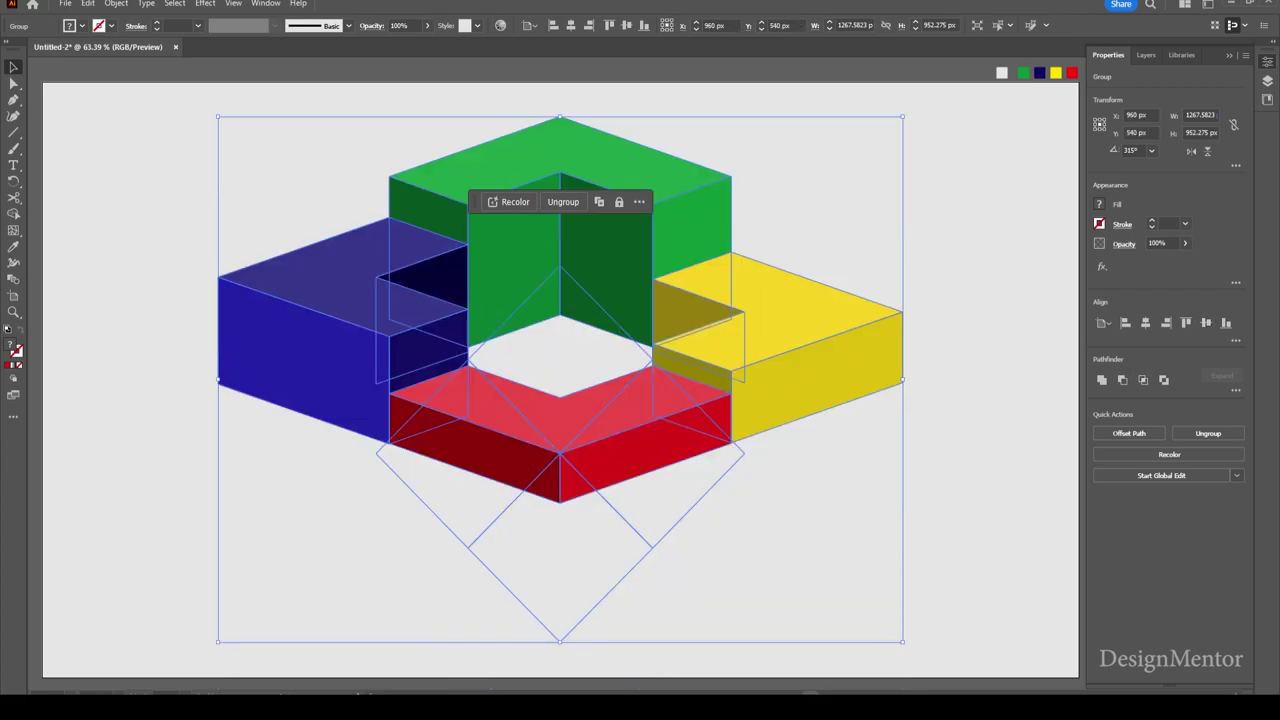
pyautogui.hotkey('shift', 'Down')
pyautogui.hotkey('shift', 'Down')
pyautogui.hotkey('shift', 'Down')
pyautogui.hotkey('shift', 'Down')
pyautogui.hotkey('shift', 'Down')
pyautogui.hotkey('shift', 'Down')
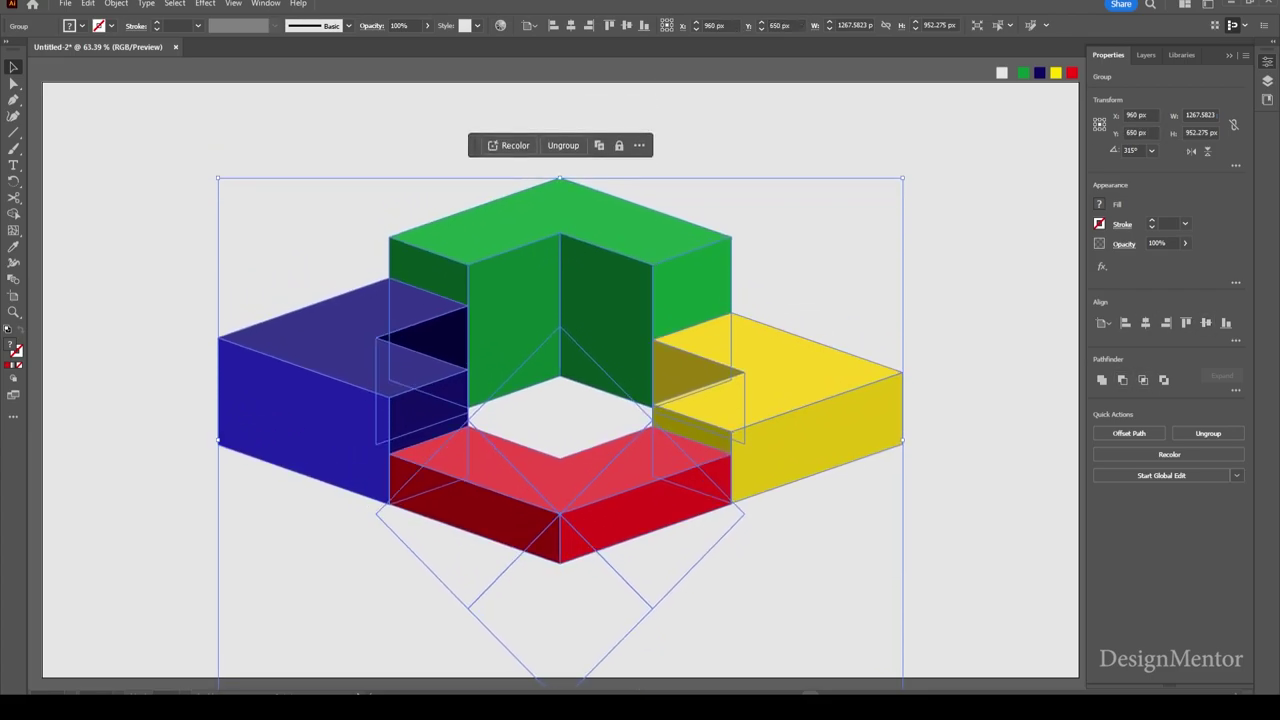
pyautogui.hotkey('ctrl', 'shift', 'a')
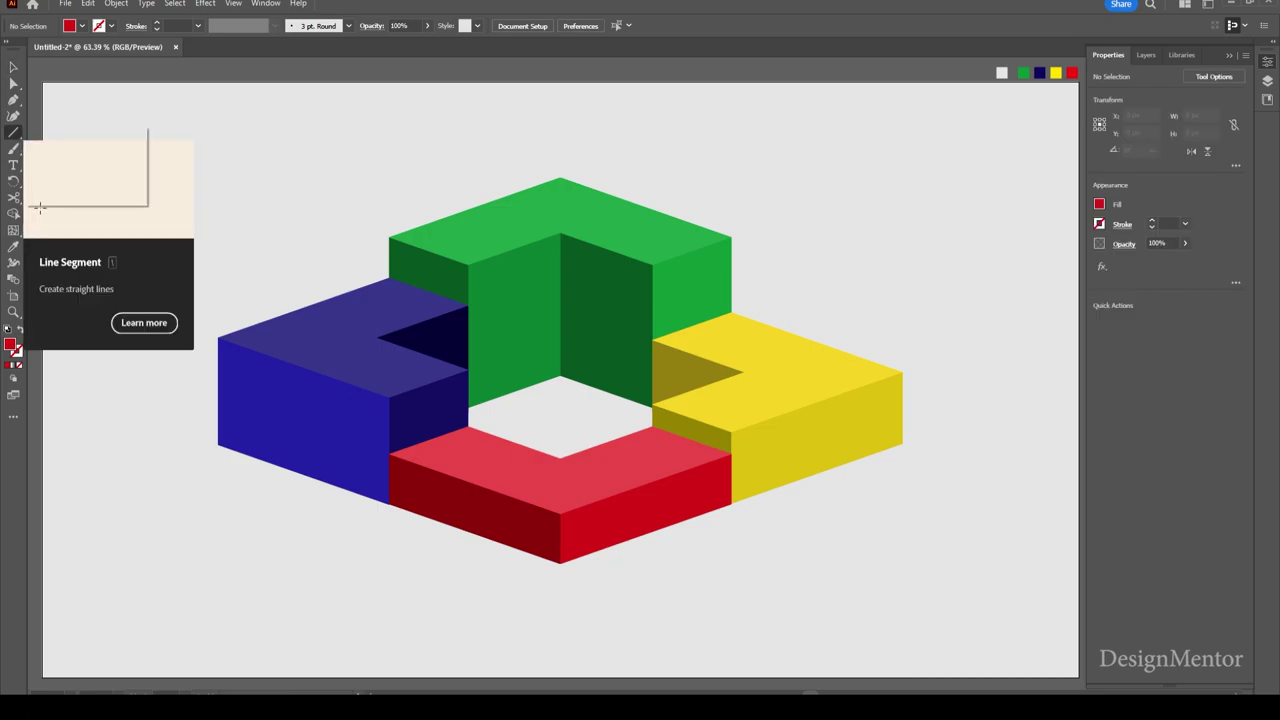
# Choose the Line Segment tool with no fill and a bright green stroke
pyautogui.click(13, 132)
pyautogui.click(86, 198)
pyautogui.click(82, 25)
pyautogui.click(8, 48)
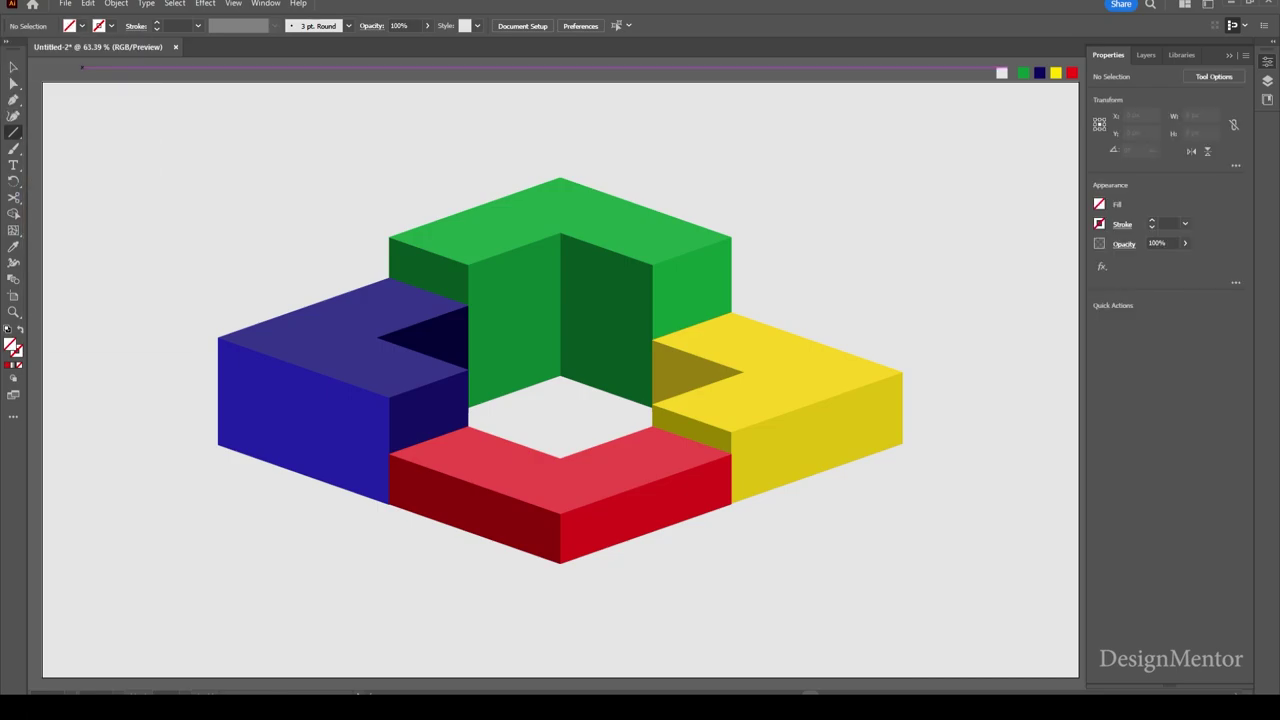
pyautogui.click(111, 25)
pyautogui.click(64, 48)
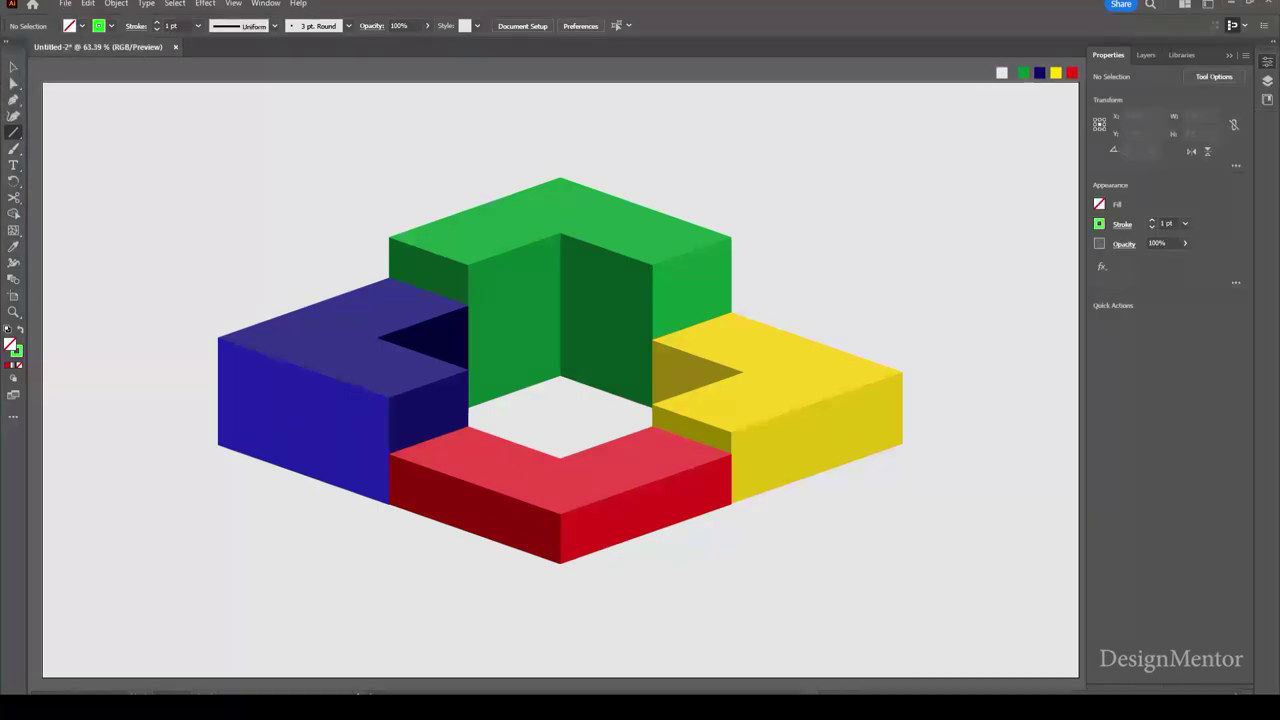
# Draw a 130 px vertical 4 pt line up from the green block's top corner
pyautogui.moveTo(560, 199); pyautogui.dragTo(560, 128)
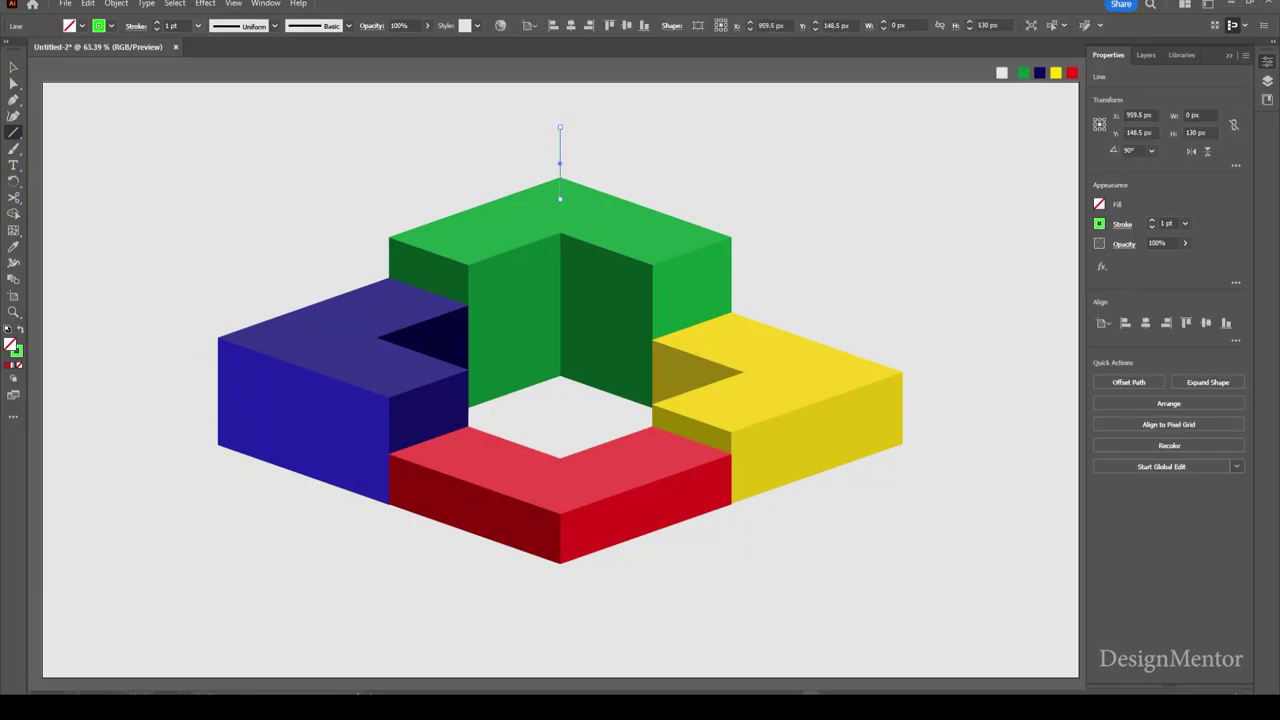
pyautogui.write('4')
pyautogui.press('Return')
pyautogui.press('v')
pyautogui.hotkey('ctrl', 'shift', 'a')
pyautogui.click(559, 149)
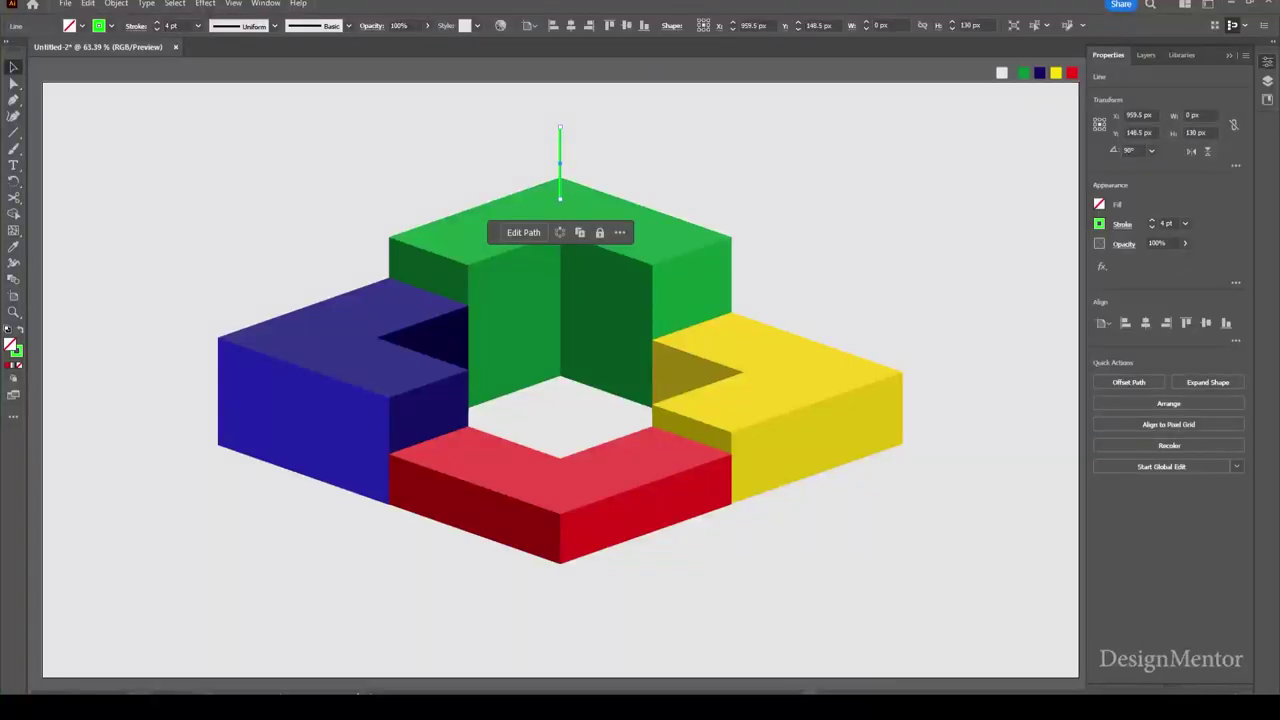
pyautogui.hotkey('ctrl', 'shift', 'a')
# Draw a small bright green circle with no outline atop the green line
pyautogui.click(13, 132)
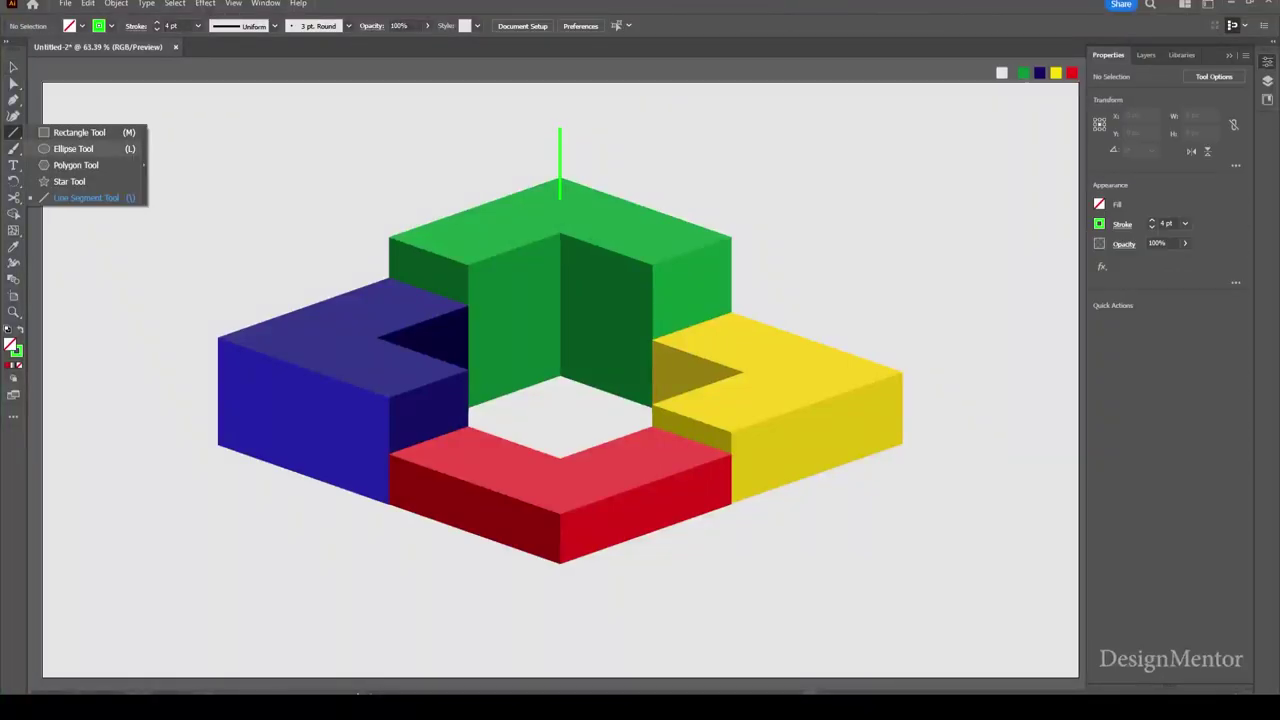
pyautogui.click(70, 148)
pyautogui.moveTo(561, 105); pyautogui.dragTo(577, 121)
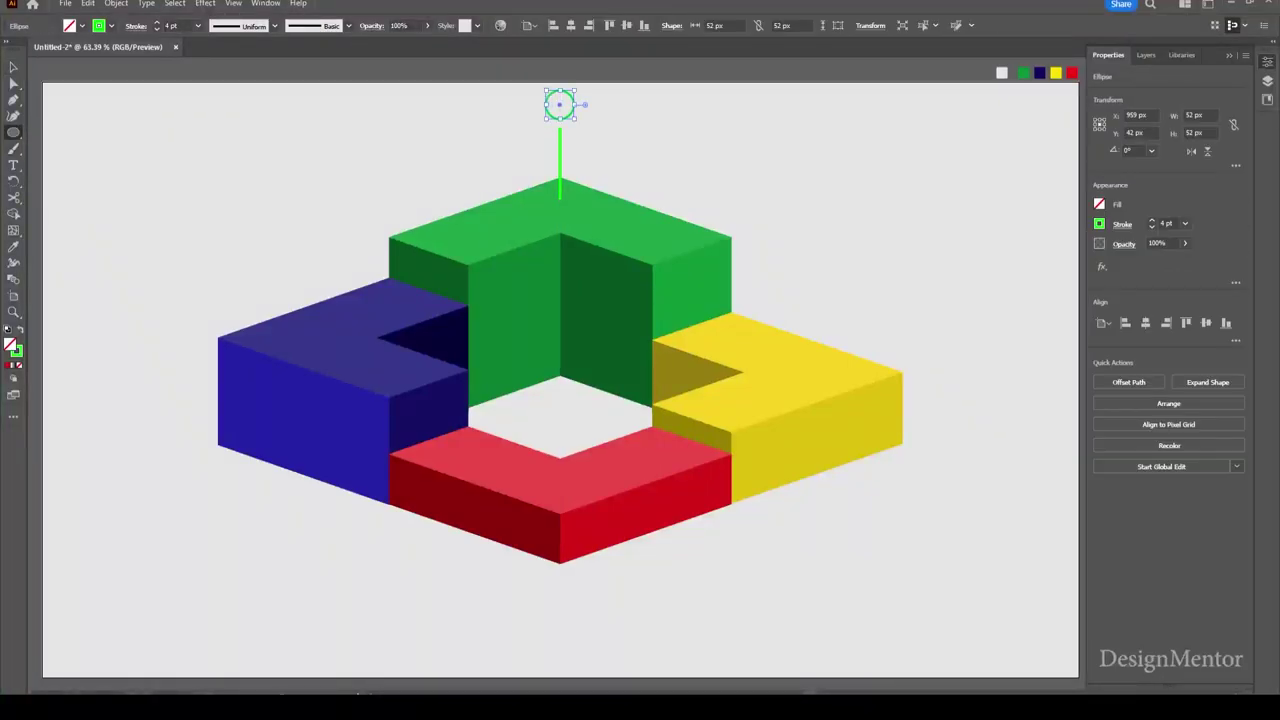
pyautogui.click(98, 25)
pyautogui.click(9, 48)
pyautogui.click(64, 48)
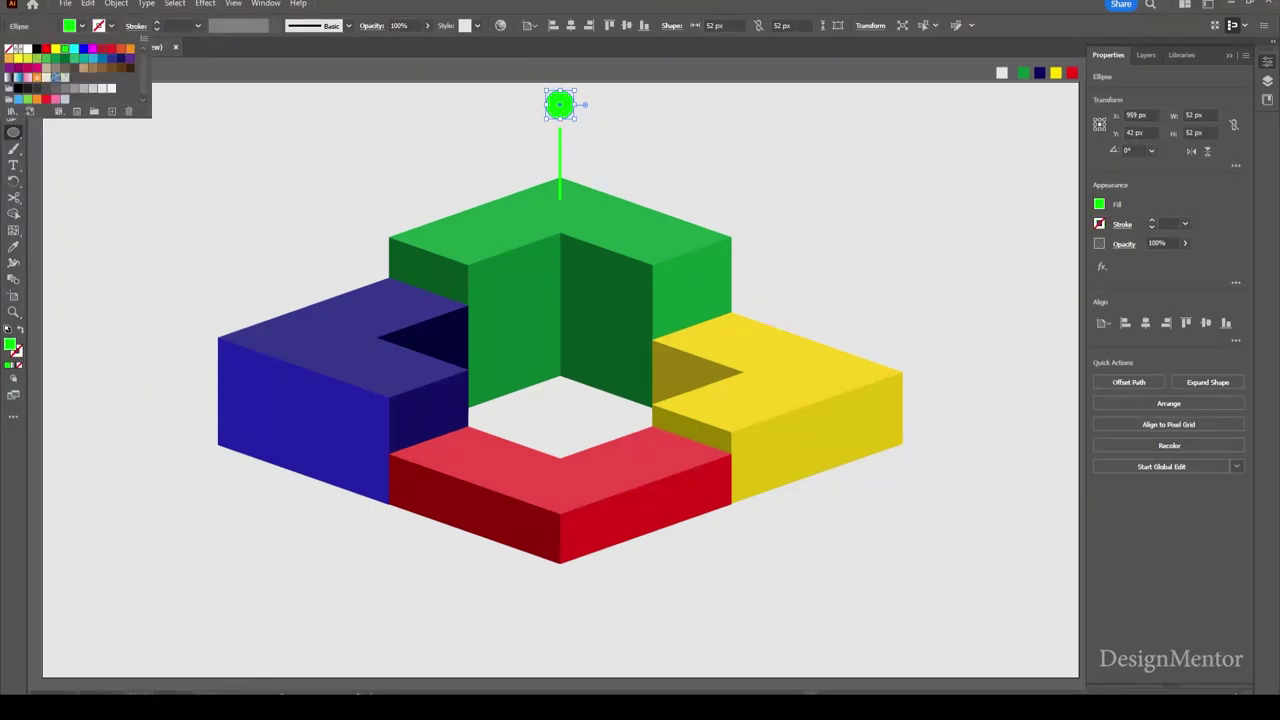
pyautogui.press('Escape')
# Size the green dot to 30 px wide and seat it on the line's top
pyautogui.press('v')
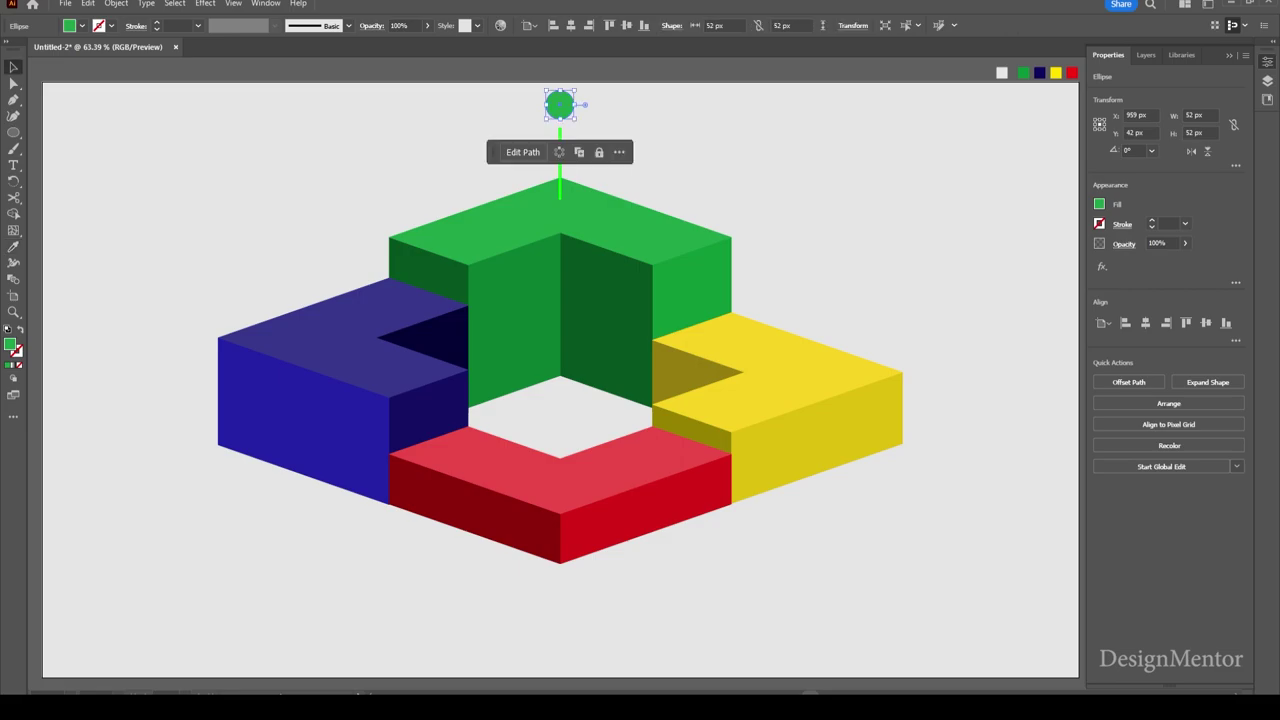
pyautogui.hotkey('shift', 'Down')
pyautogui.hotkey('shift', 'Up')
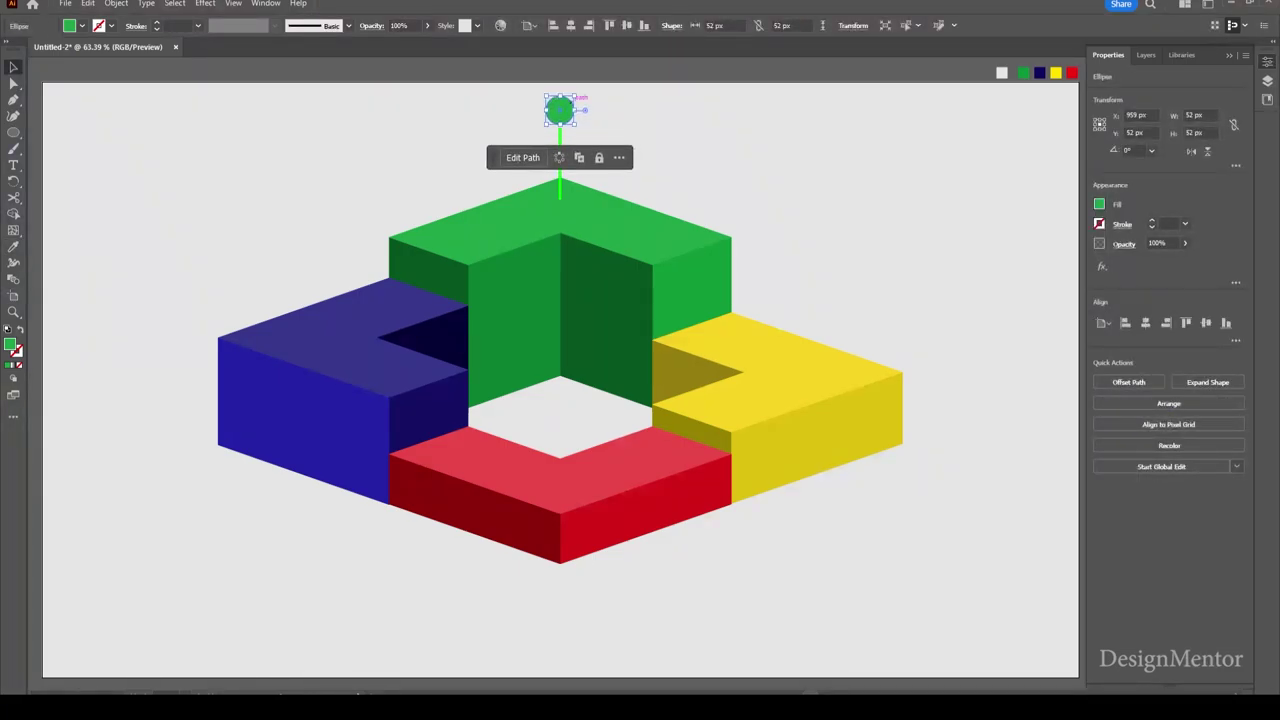
pyautogui.write('30')
pyautogui.press('Return')
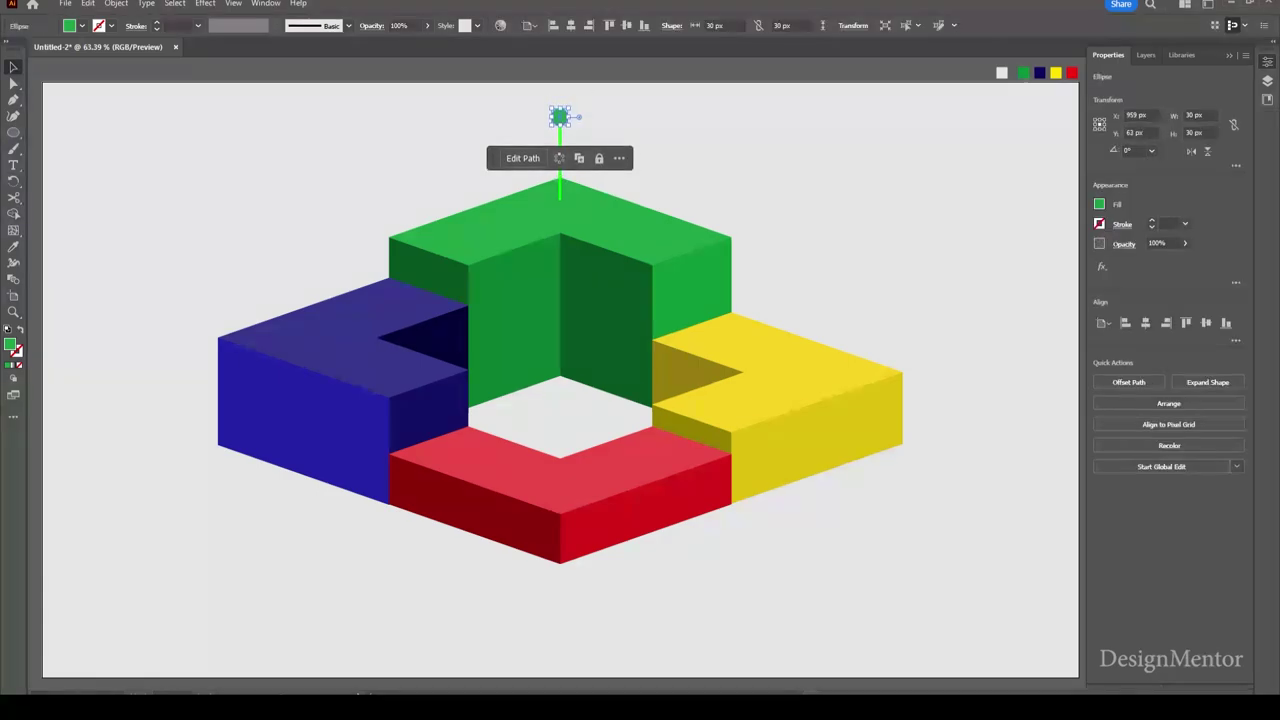
pyautogui.hotkey('ctrl', 'shift', 'a')
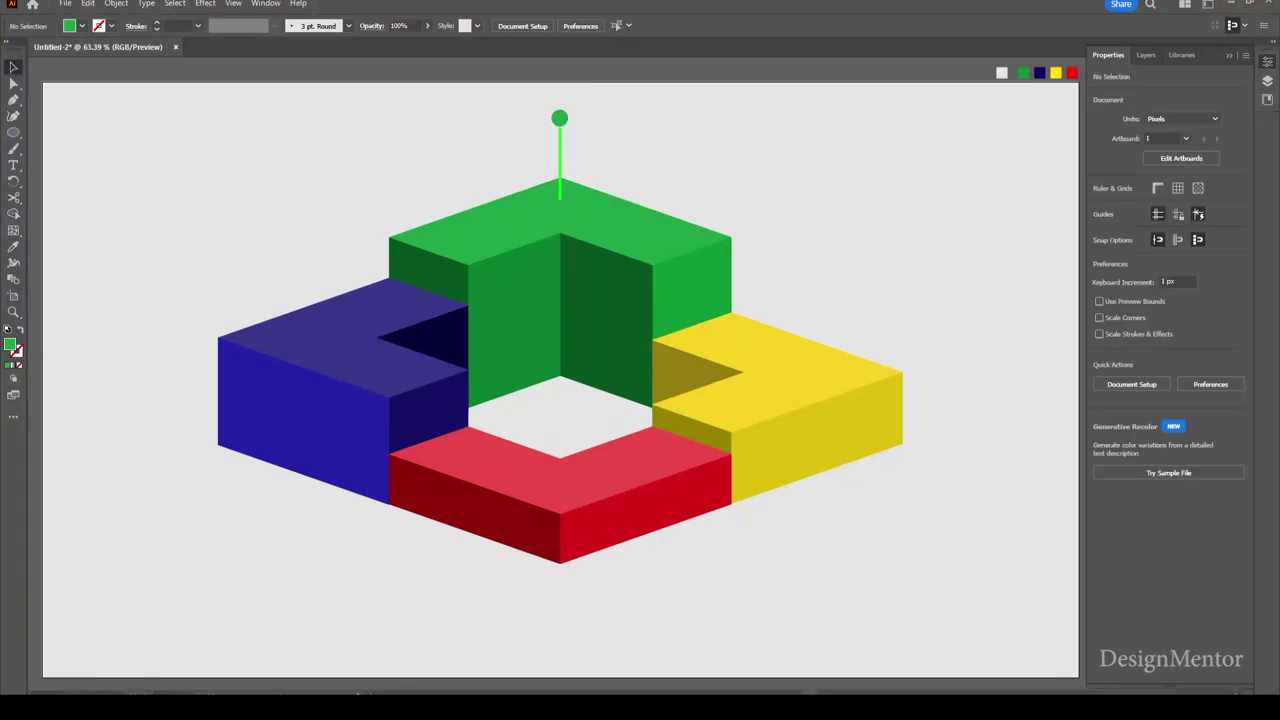
pyautogui.click(559, 119)
pyautogui.hotkey('ctrl', 'shift', 'a')
# Set the stem's stroke to 00ce00 and copy the pin onto the blue block
pyautogui.click(559, 165)
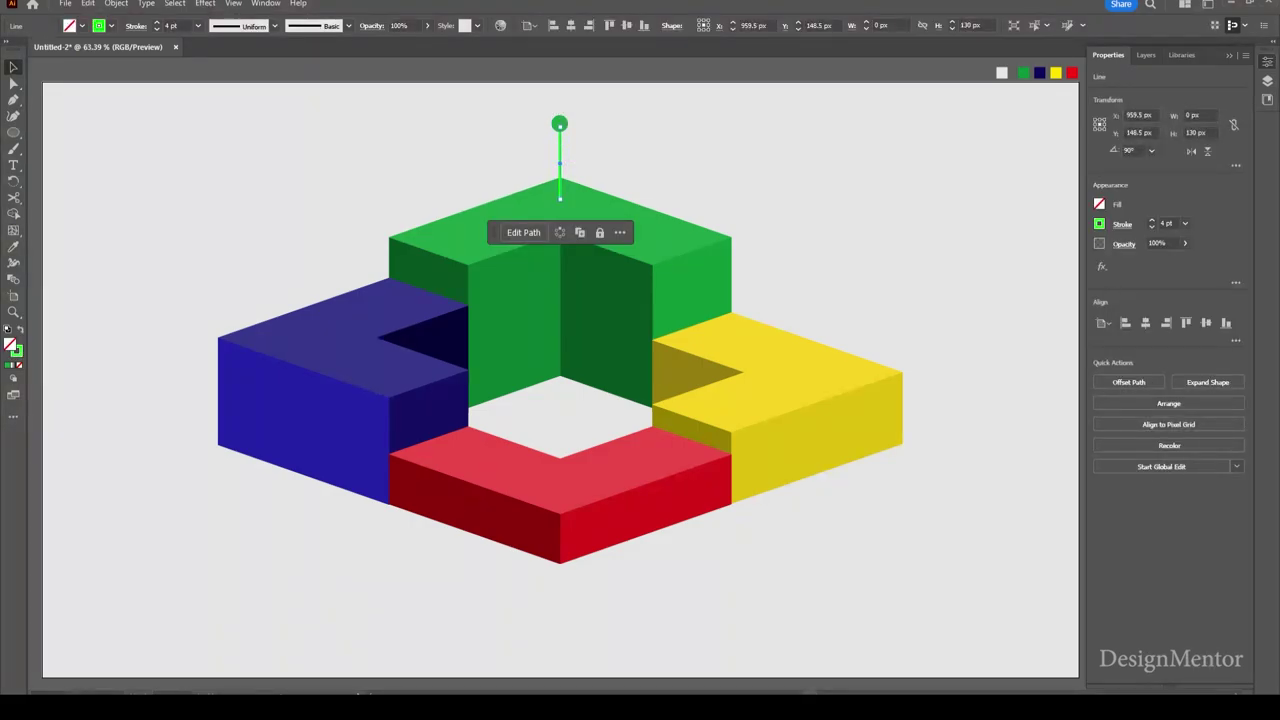
pyautogui.click(98, 25)
pyautogui.doubleClick(15, 348)
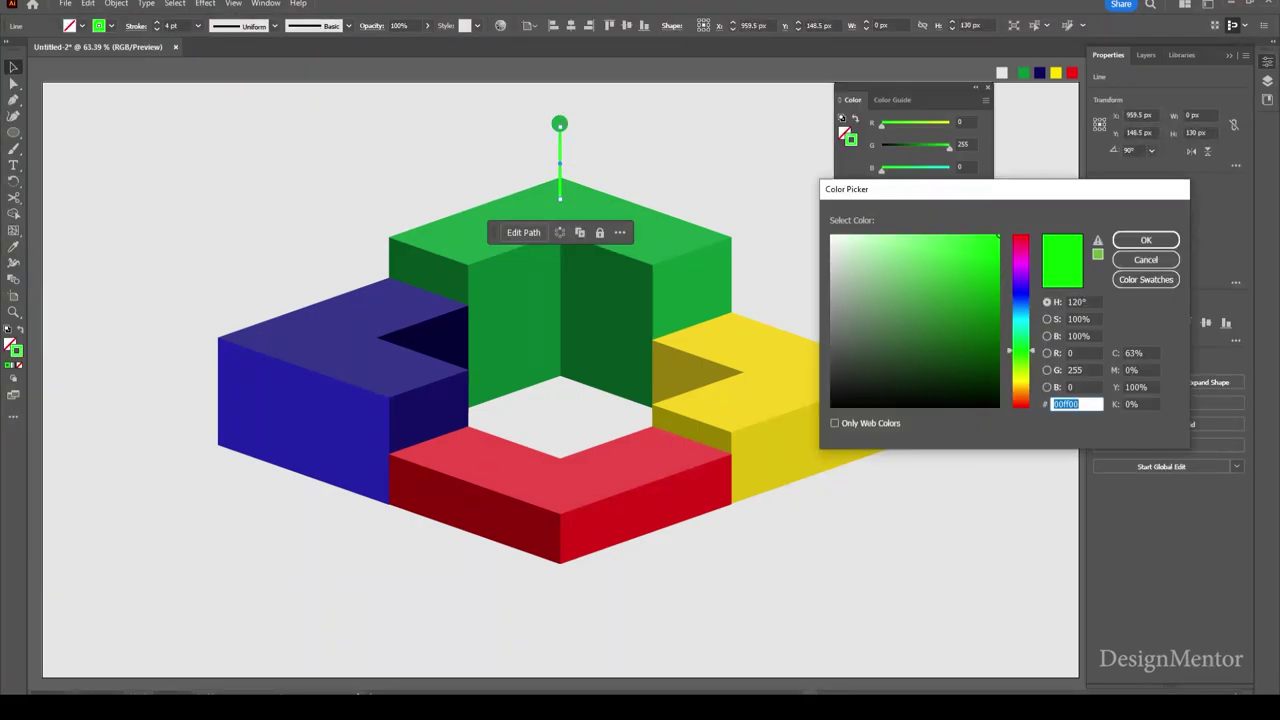
pyautogui.write('00ce00')
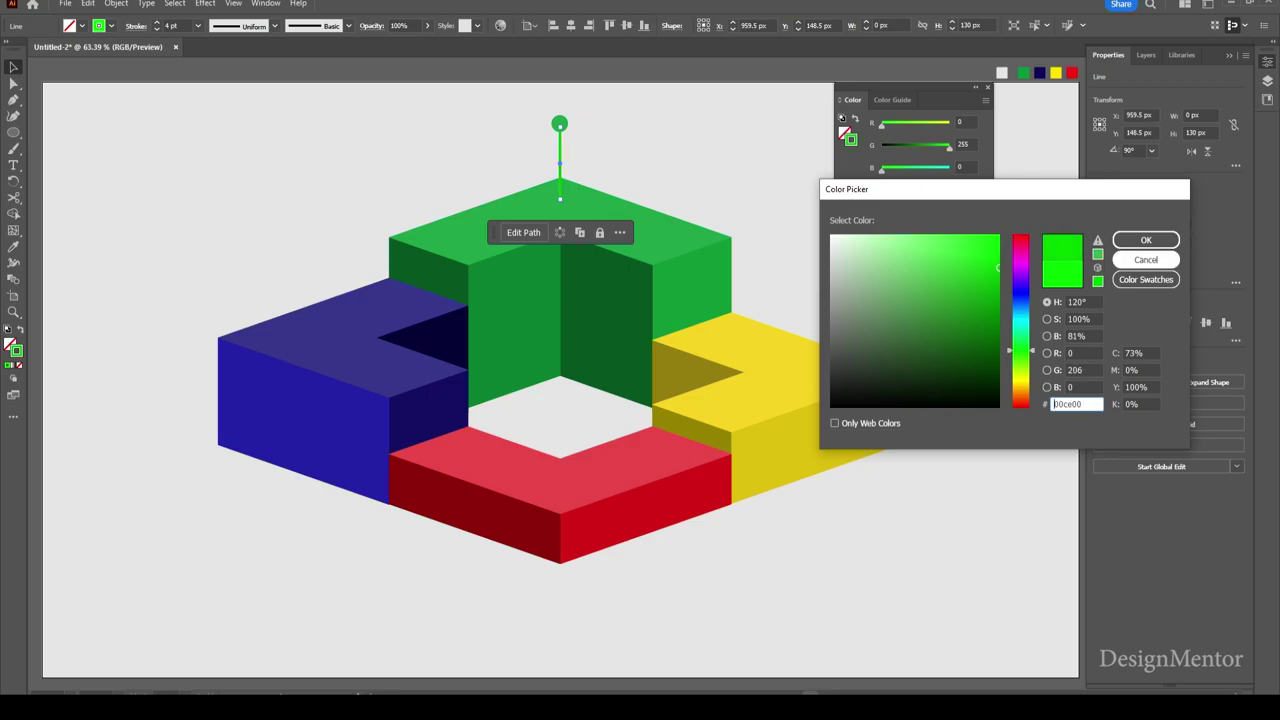
pyautogui.press('Return')
pyautogui.click(760, 150)
pyautogui.moveTo(525, 100)
pyautogui.mouseDown()
pyautogui.moveTo(590, 145)
pyautogui.moveTo(338, 177)
pyautogui.moveTo(295, 292)
pyautogui.mouseUp()
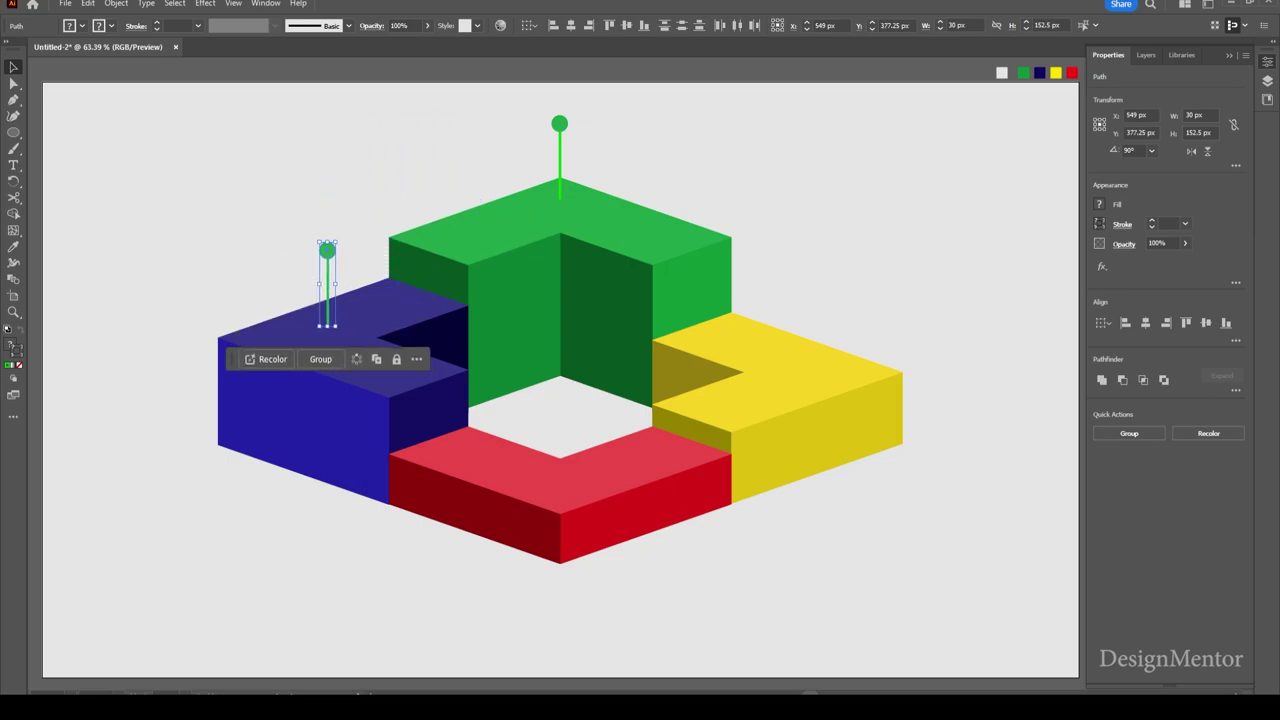
# Eyedropper the blue block's colour onto the copied pin's dot and stem
pyautogui.click(150, 200)
pyautogui.click(294, 256)
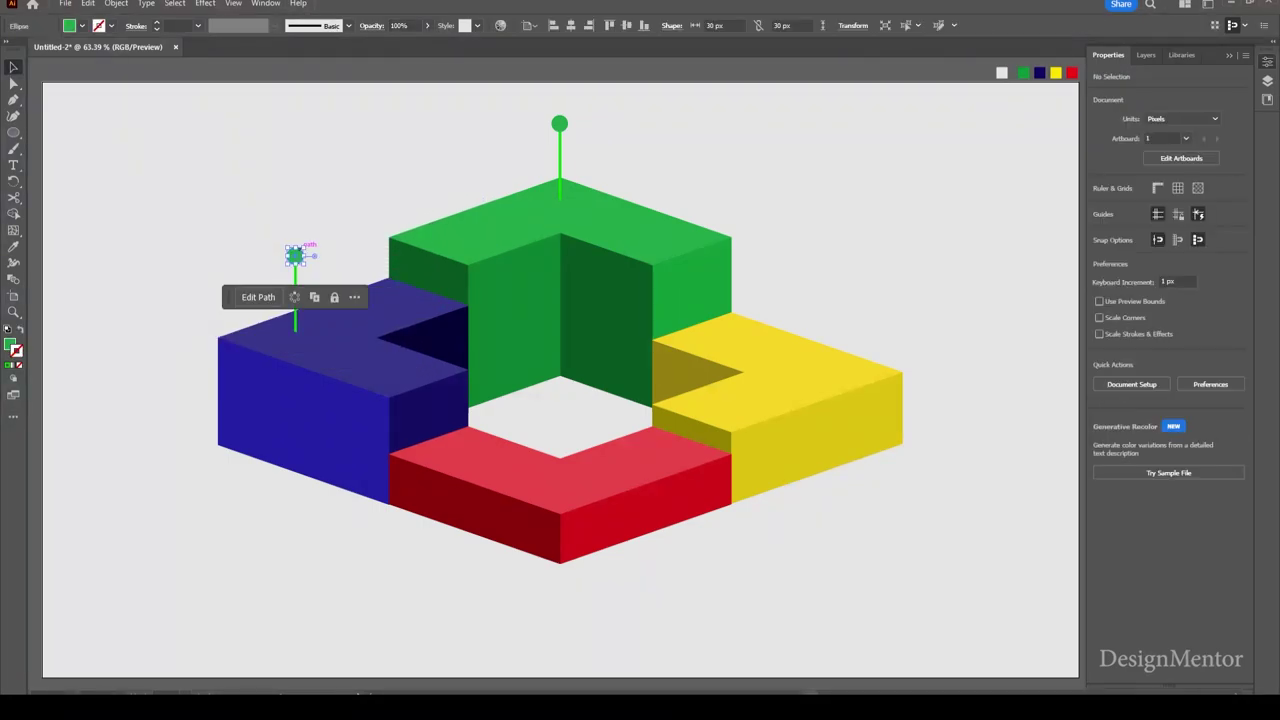
pyautogui.press('i')
pyautogui.click(330, 320)
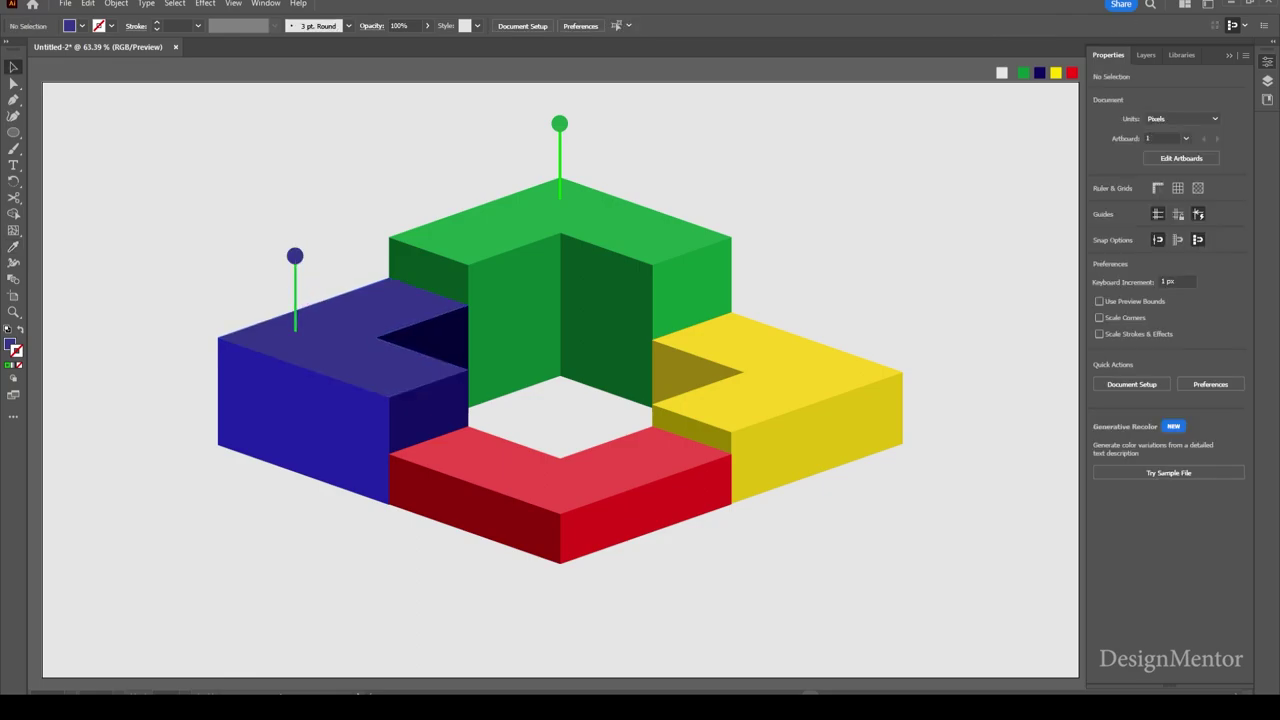
pyautogui.keyDown('ctrl'); pyautogui.click(295, 300); pyautogui.keyUp('ctrl')
pyautogui.click(300, 365)
pyautogui.press('v')
pyautogui.hotkey('ctrl', 'shift', 'a')
# Give the stem a blue 3 pt stroke and copy the green pin onto the yellow block
pyautogui.click(295, 284)
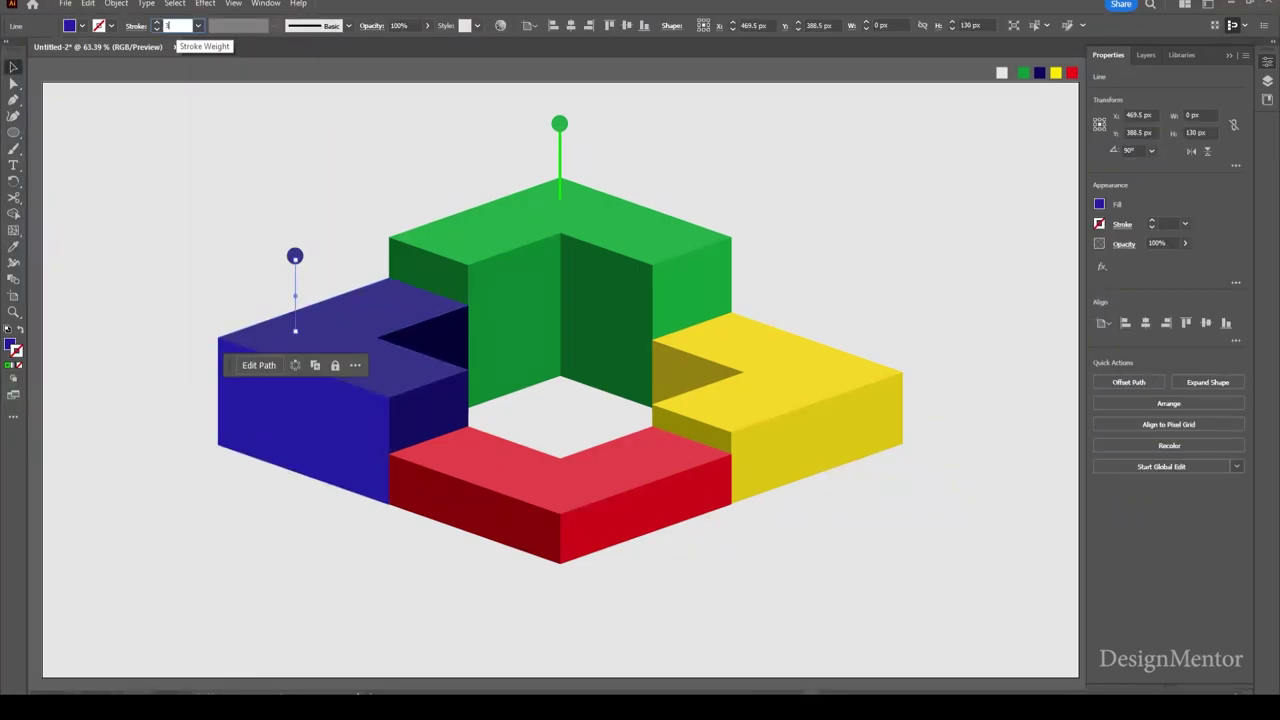
pyautogui.hotkey('ctrl', 'z')
pyautogui.click(111, 25)
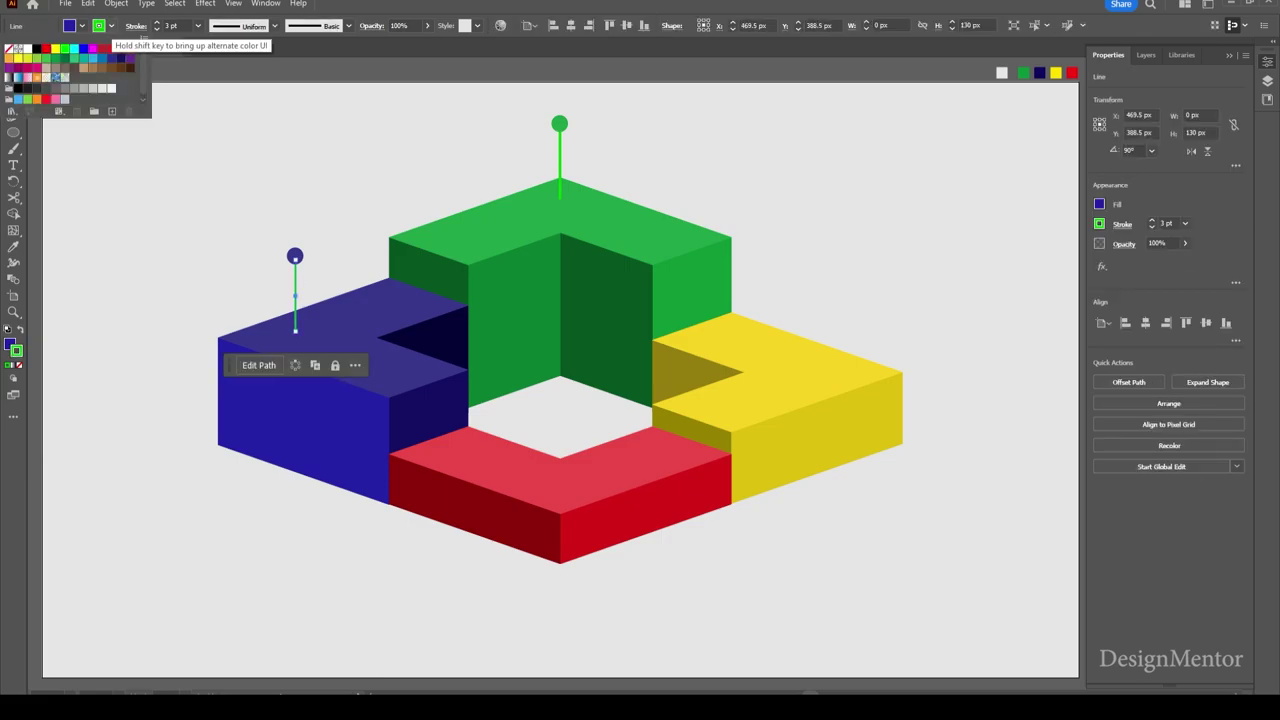
pyautogui.click(77, 111)
pyautogui.hotkey('ctrl', 'shift', 'a')
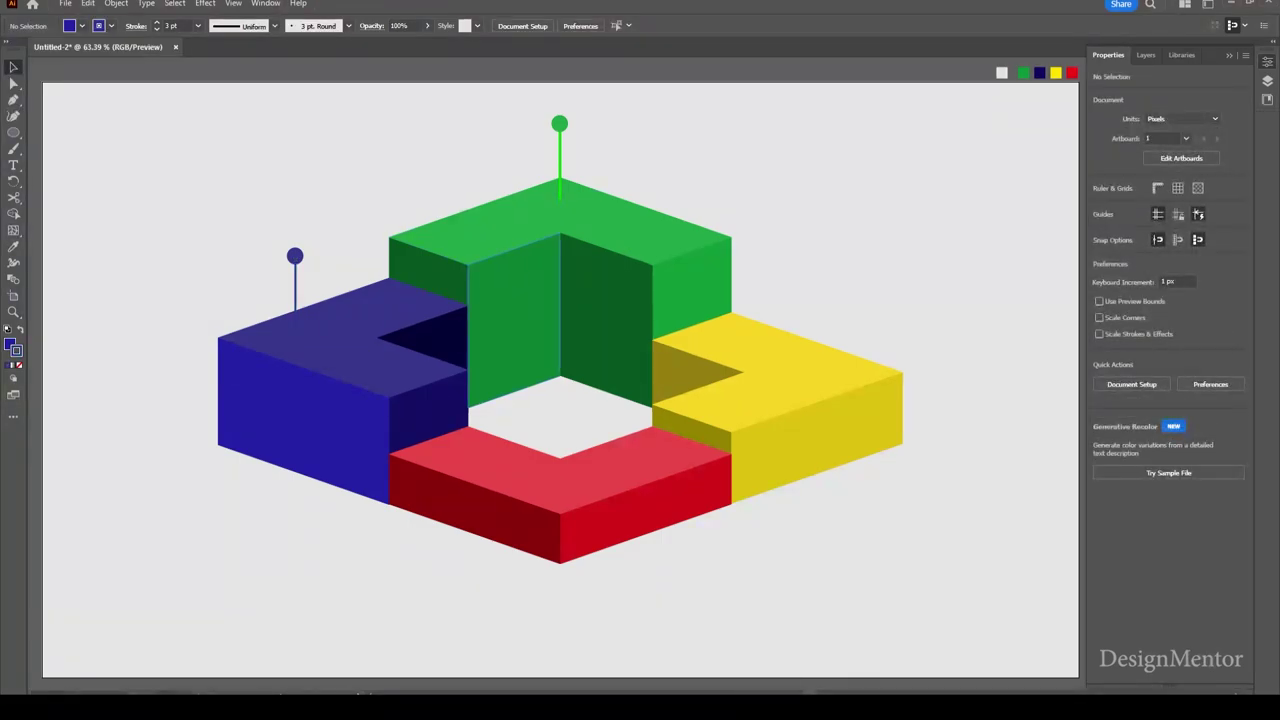
pyautogui.moveTo(559, 125)
pyautogui.mouseDown()
pyautogui.moveTo(813, 125)
pyautogui.moveTo(814, 280)
pyautogui.moveTo(840, 295)
pyautogui.mouseUp()
pyautogui.hotkey('shift', 'Left')
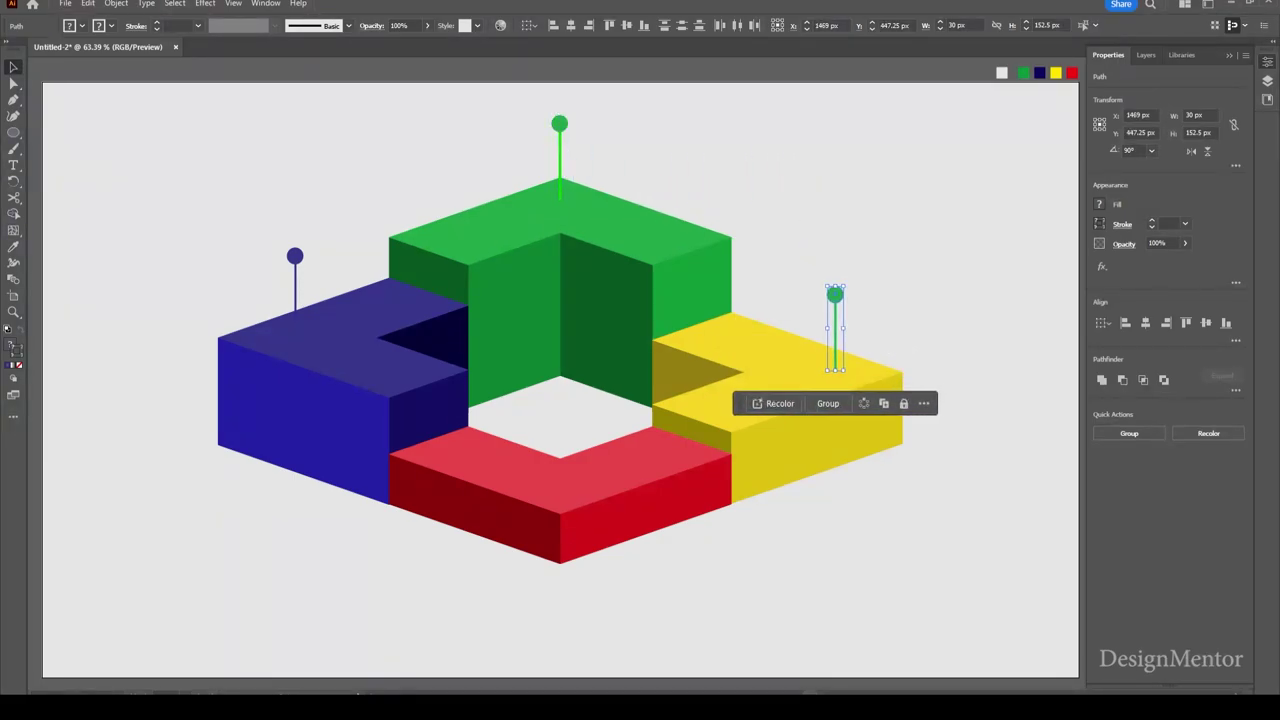
# Fill the new pin's dot with the yellow block's colour
pyautogui.click(835, 293)
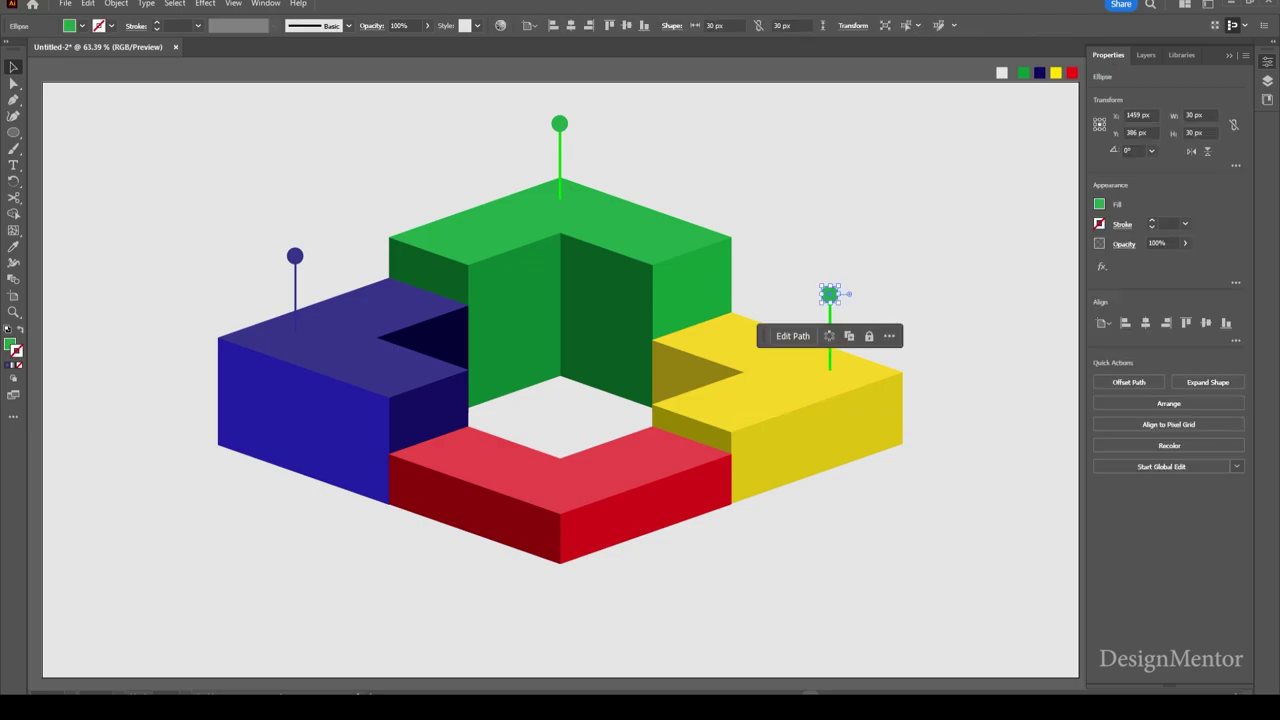
pyautogui.press('i')
pyautogui.click(800, 380)
pyautogui.press('v')
pyautogui.hotkey('ctrl', 'shift', 'a')
# Give the stem a yellow-orange stroke, undoing an accidental fill/stroke swap
pyautogui.click(829, 325)
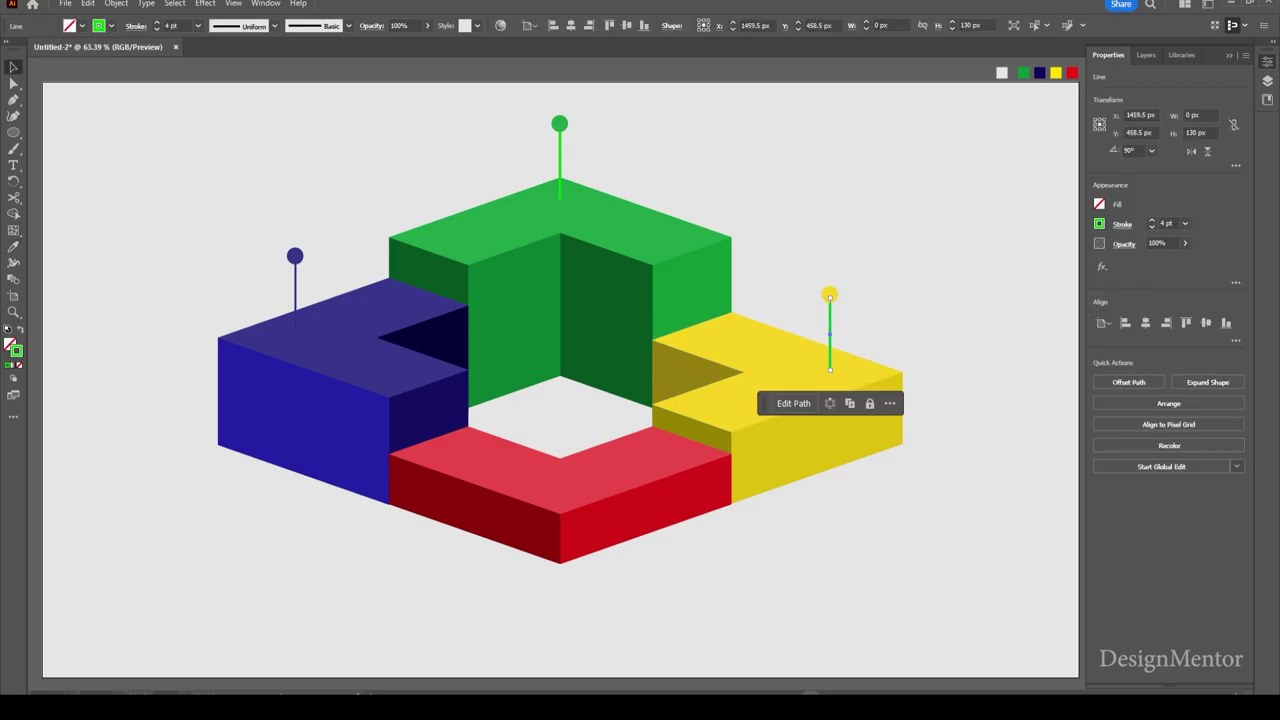
pyautogui.click(98, 25)
pyautogui.click(17, 57)
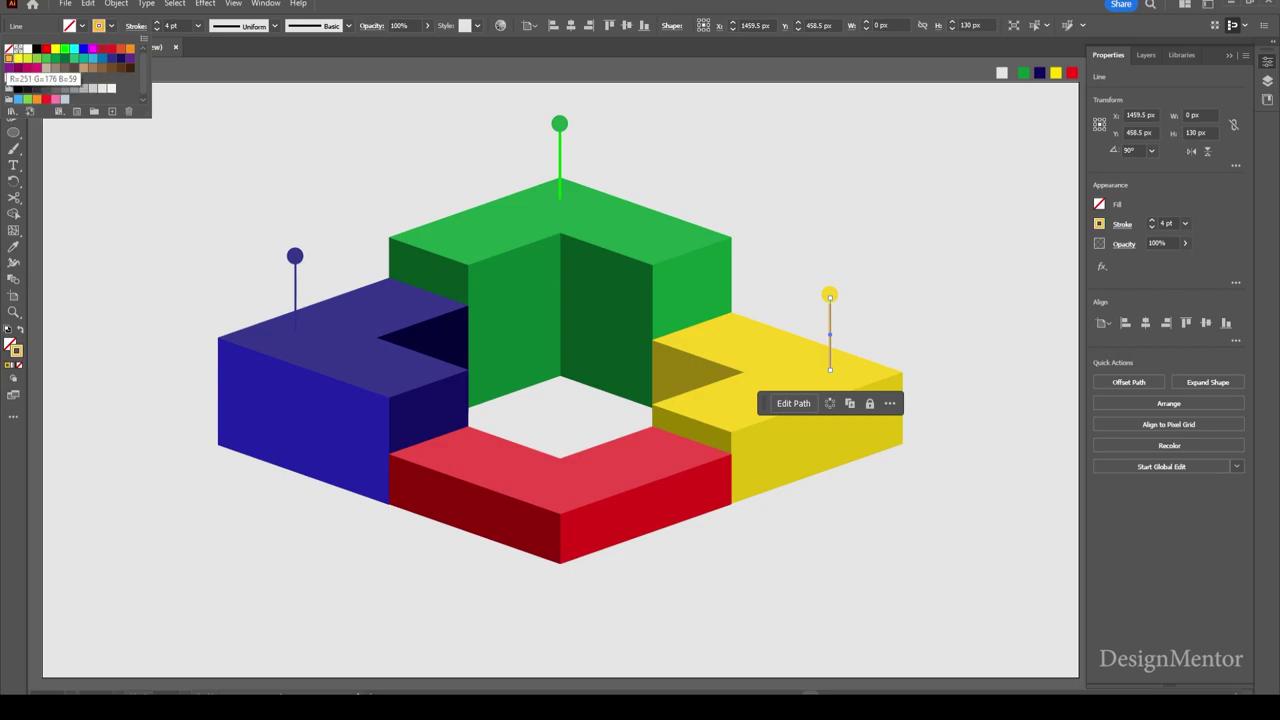
pyautogui.press('Escape')
pyautogui.press('i')
pyautogui.hotkey('shift', 'x')
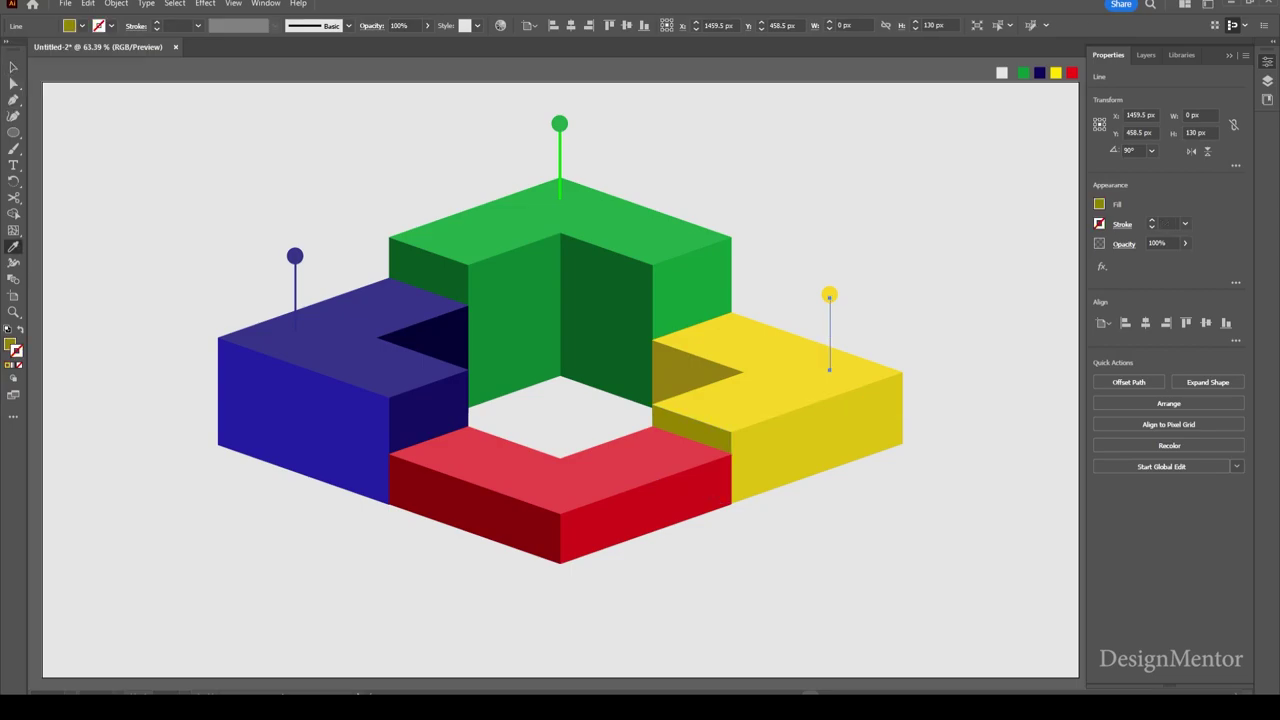
pyautogui.hotkey('ctrl', 'z')
pyautogui.press('v')
pyautogui.hotkey('ctrl', 'shift', 'a')
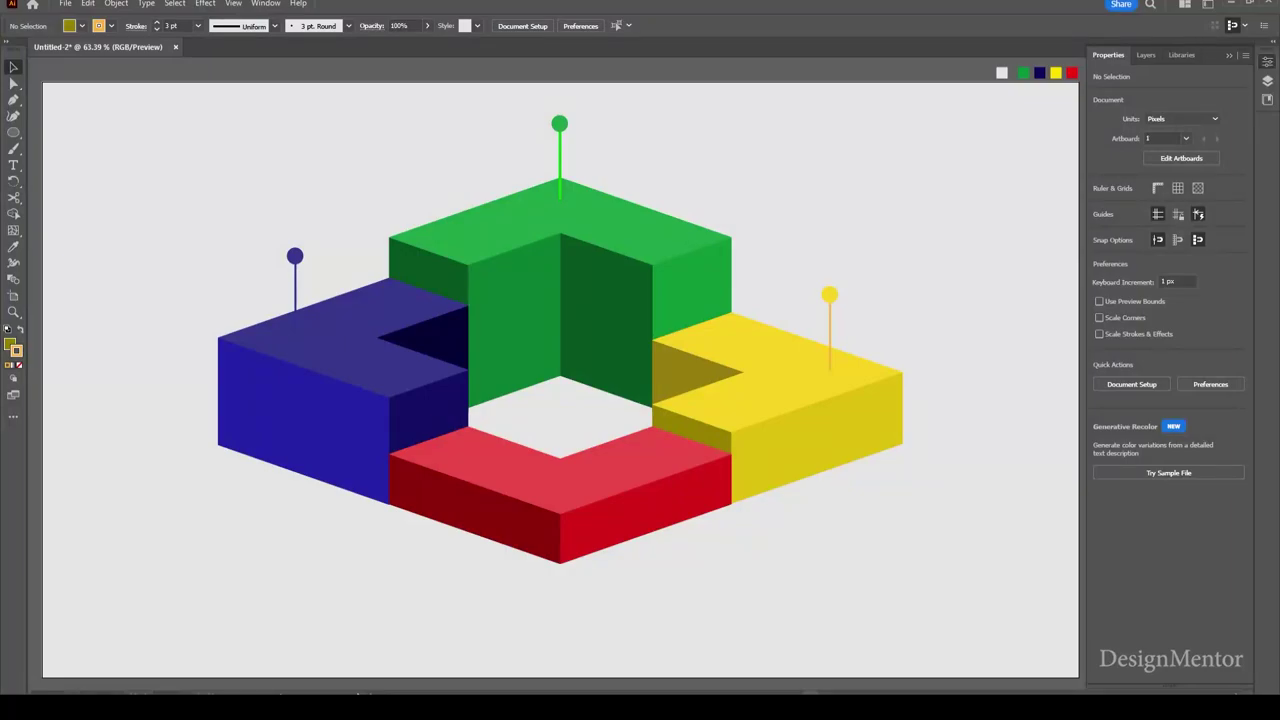
pyautogui.click(559, 122)
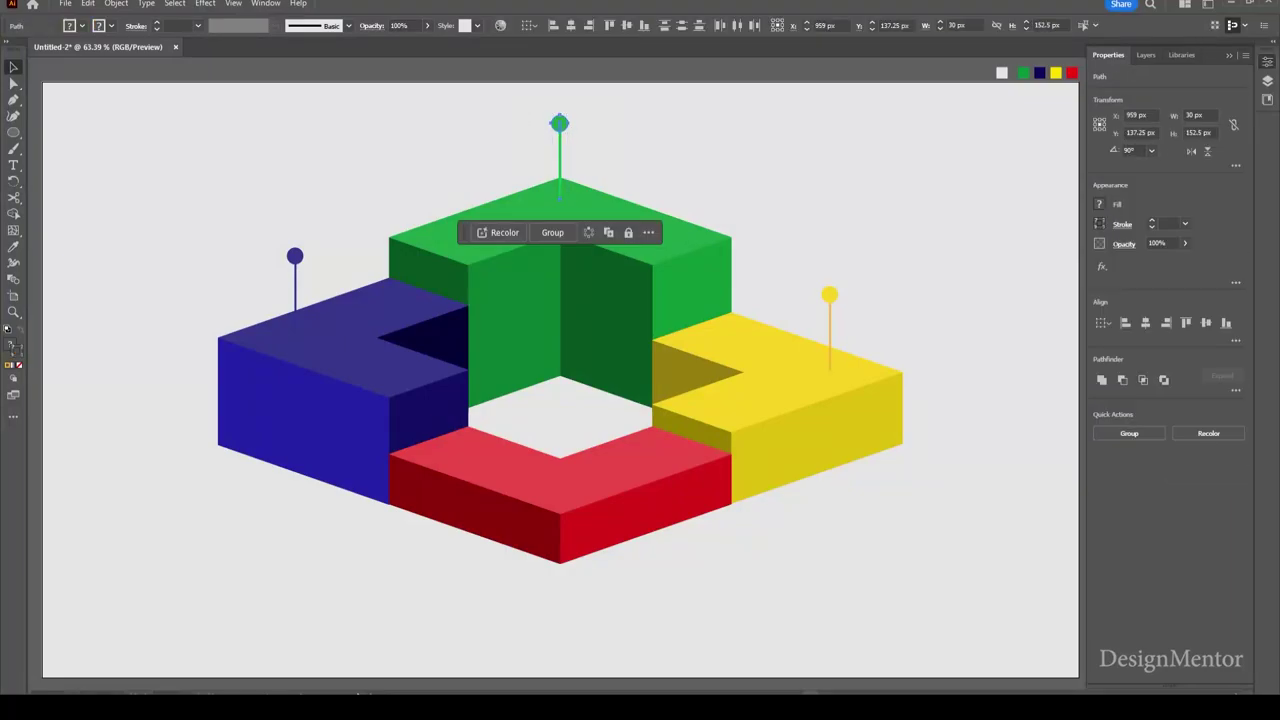
# Copy the green pin down to the red block's front edge
pyautogui.moveTo(559, 122); pyautogui.dragTo(559, 410)
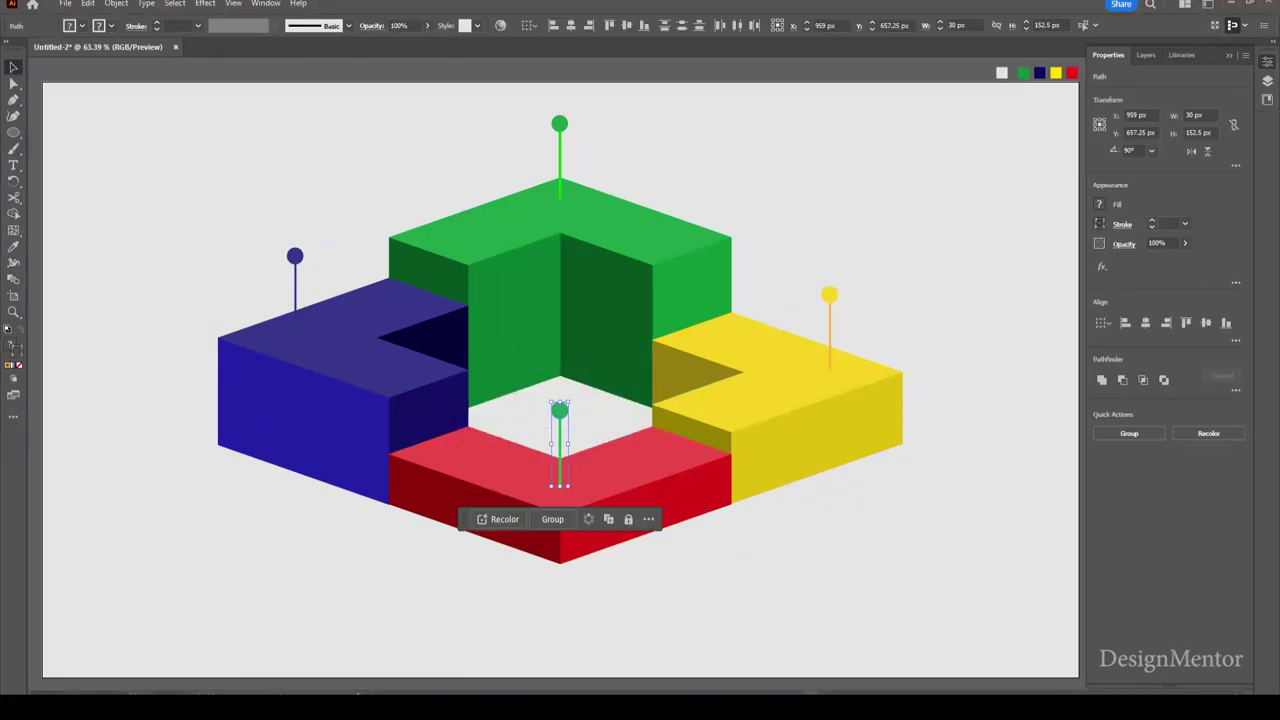
pyautogui.hotkey('ctrl', 'shift', 'a')
pyautogui.moveTo(559, 410)
pyautogui.mouseDown()
pyautogui.moveTo(566, 514)
pyautogui.moveTo(651, 515)
pyautogui.moveTo(646, 503)
pyautogui.moveTo(646, 587)
pyautogui.mouseUp()
pyautogui.hotkey('ctrl', 'shift', 'a')
# Fill the new pin's dot with the red block's colour, keeping the stem's 3 pt stroke
pyautogui.click(646, 503)
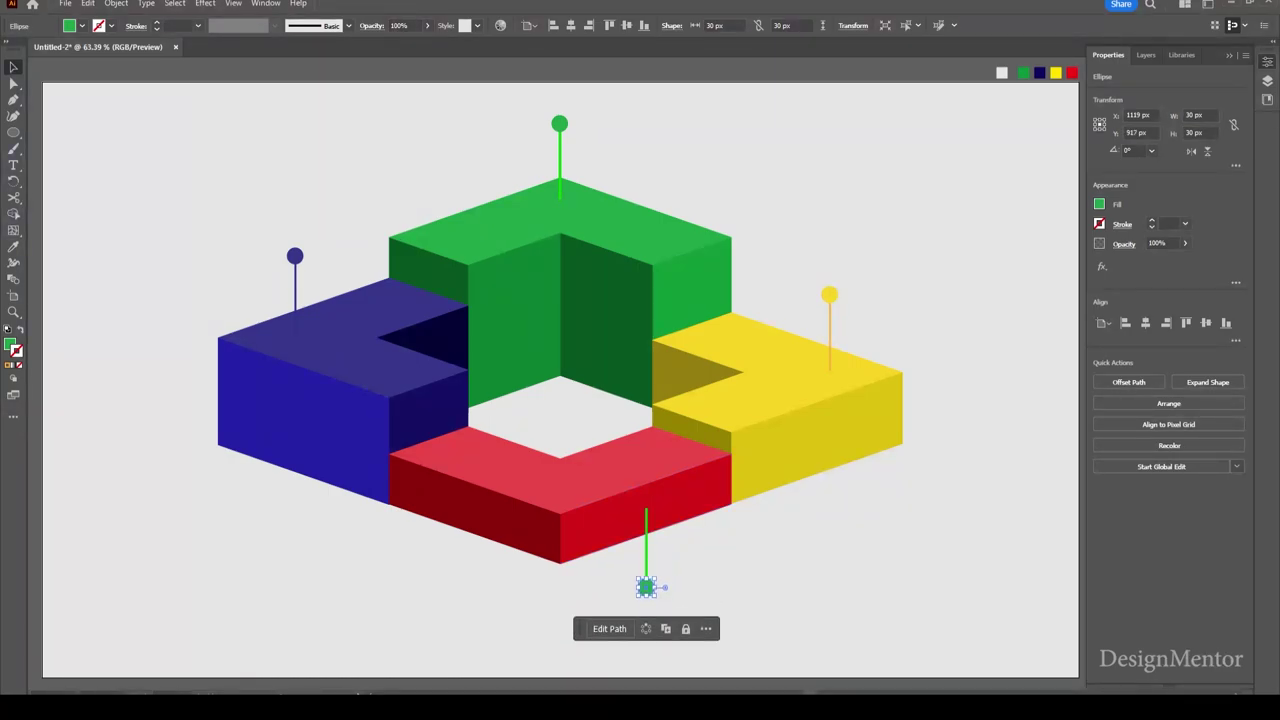
pyautogui.press('i')
pyautogui.keyDown('ctrl'); pyautogui.click(646, 545); pyautogui.keyUp('ctrl')
pyautogui.click(480, 510)
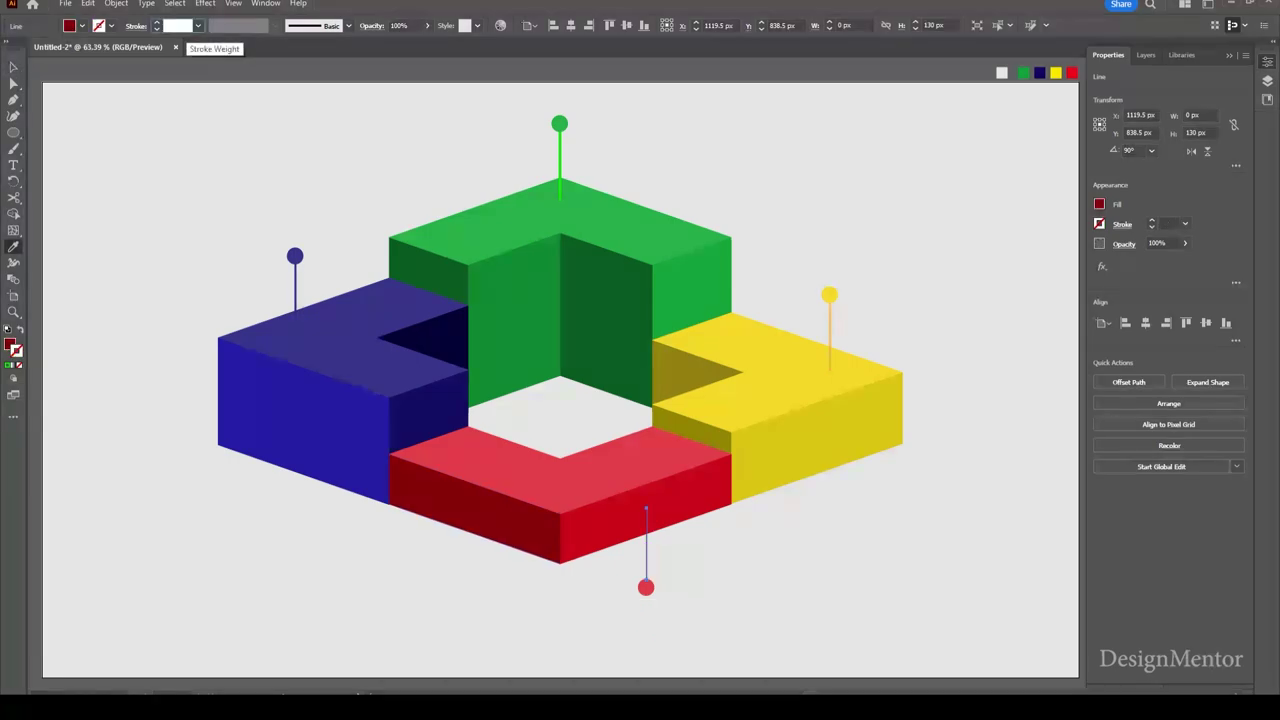
pyautogui.hotkey('ctrl', 'z')
pyautogui.press('v')
pyautogui.hotkey('ctrl', 'shift', 'a')
# Set the red pin's stem stroke to red
pyautogui.click(646, 553)
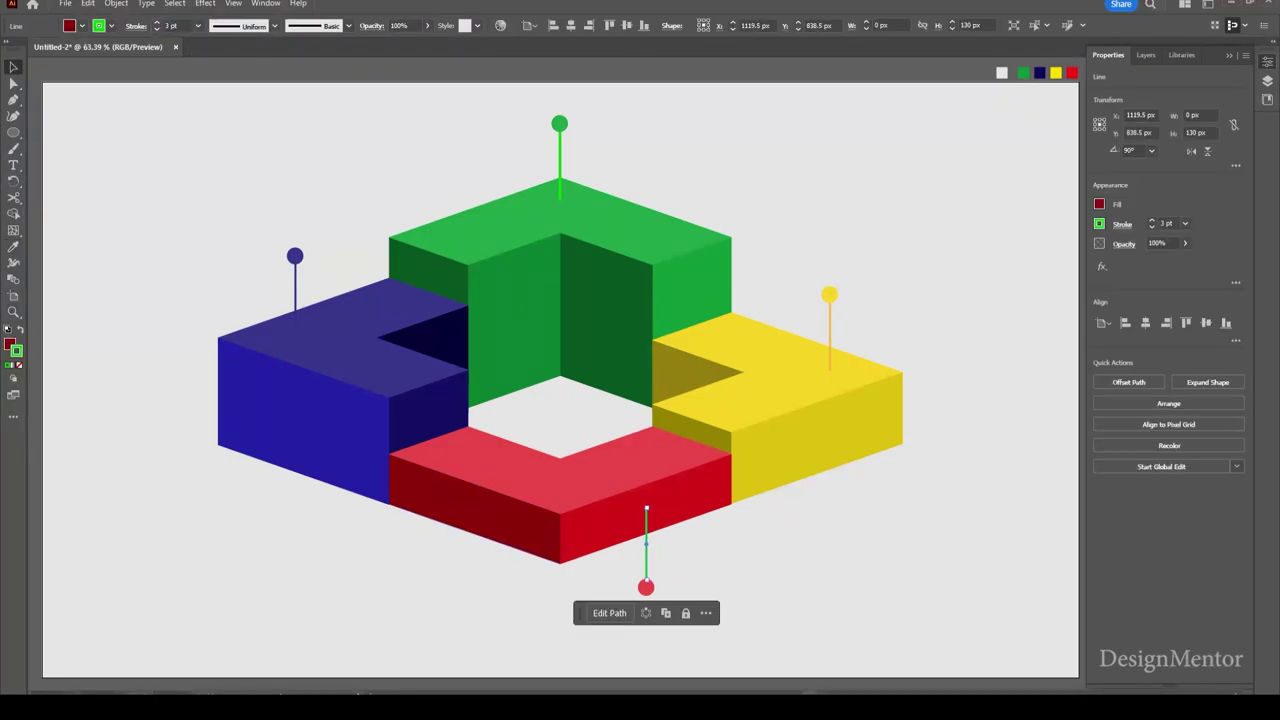
pyautogui.click(82, 25)
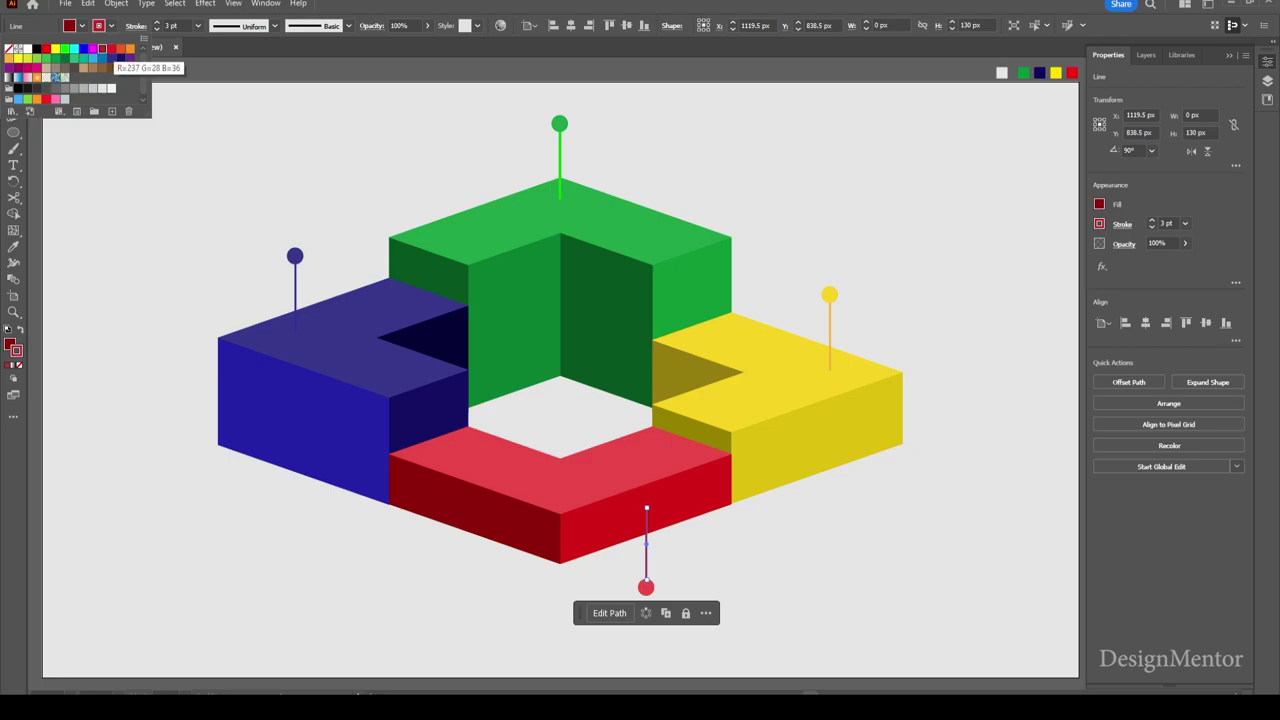
pyautogui.press('Escape')
pyautogui.hotkey('ctrl', 'shift', 'a')
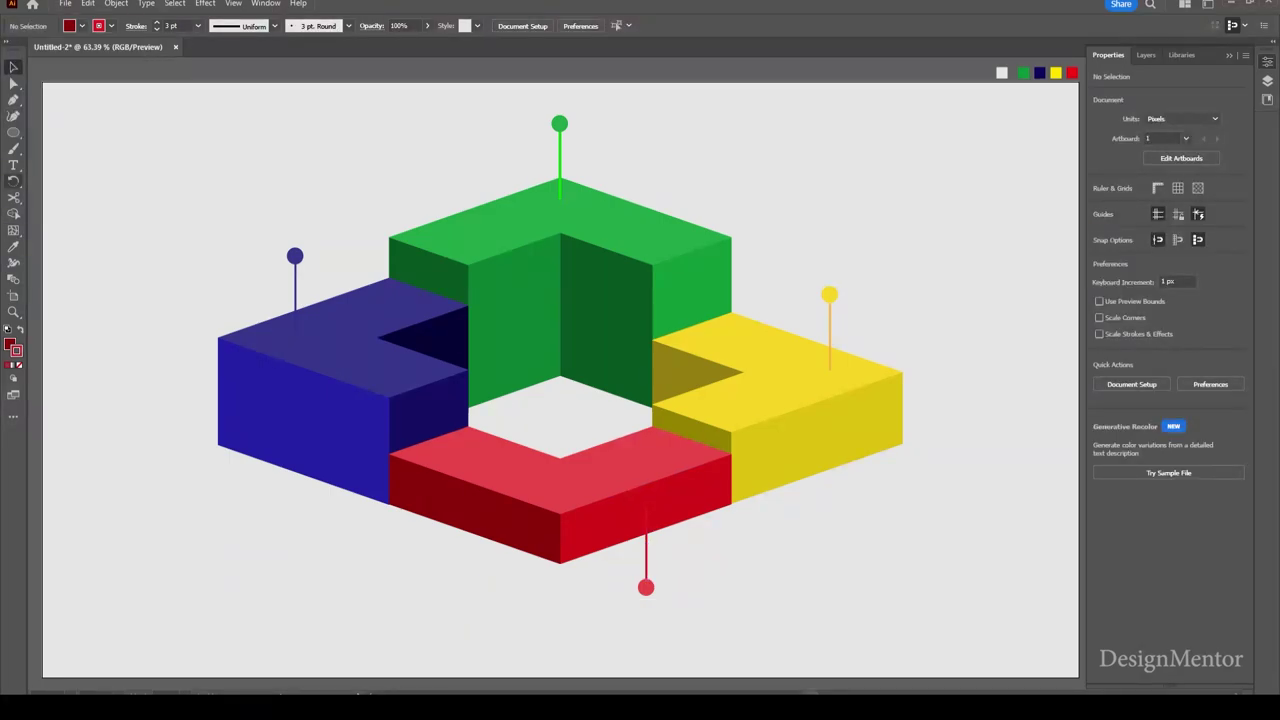
pyautogui.press('t')
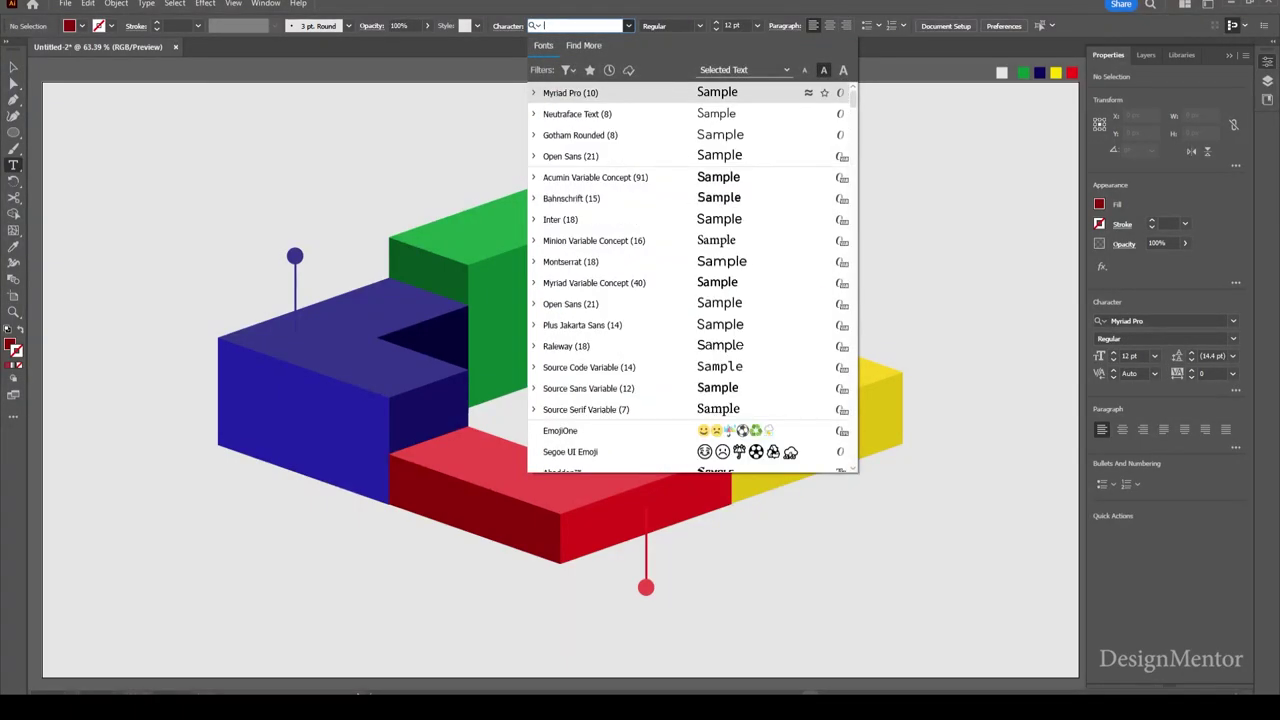
# Set the type to the Nueva font at 40 pt
pyautogui.write('neau')
pyautogui.press('BackSpace')
pyautogui.press('BackSpace')
pyautogui.press('BackSpace')
pyautogui.write('u')
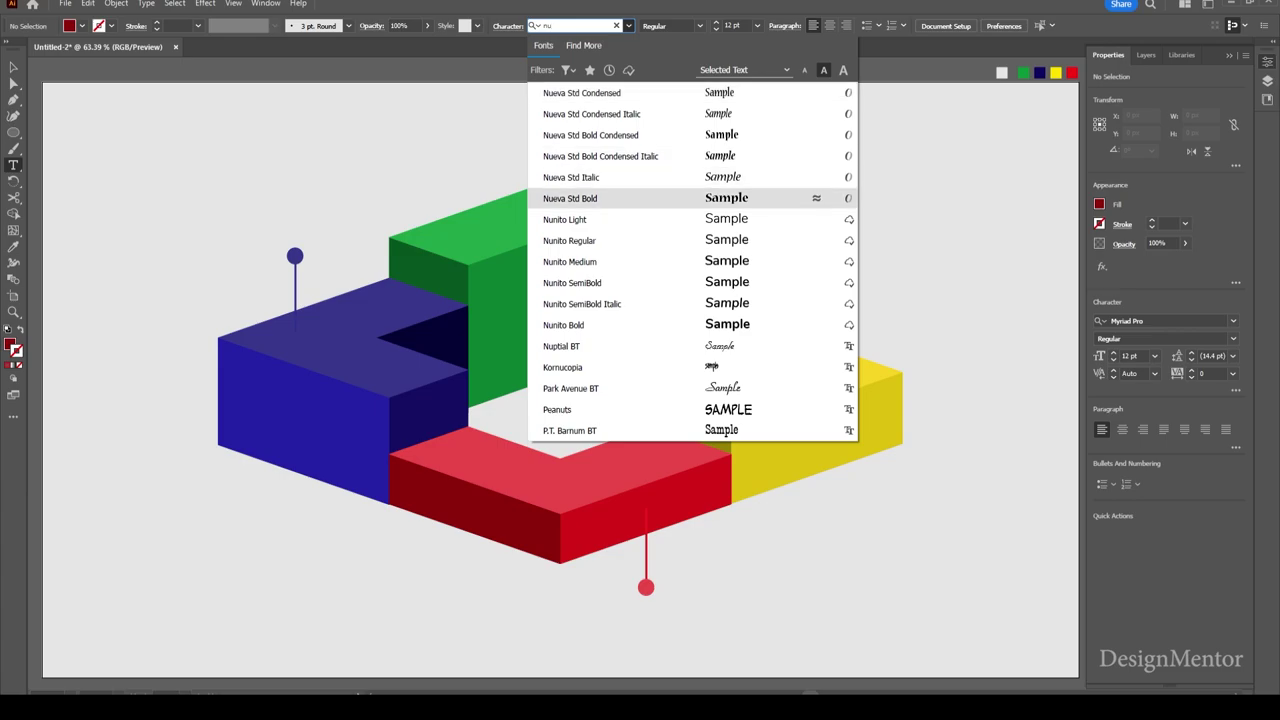
pyautogui.press('Down')
pyautogui.press('Down')
pyautogui.press('Return')
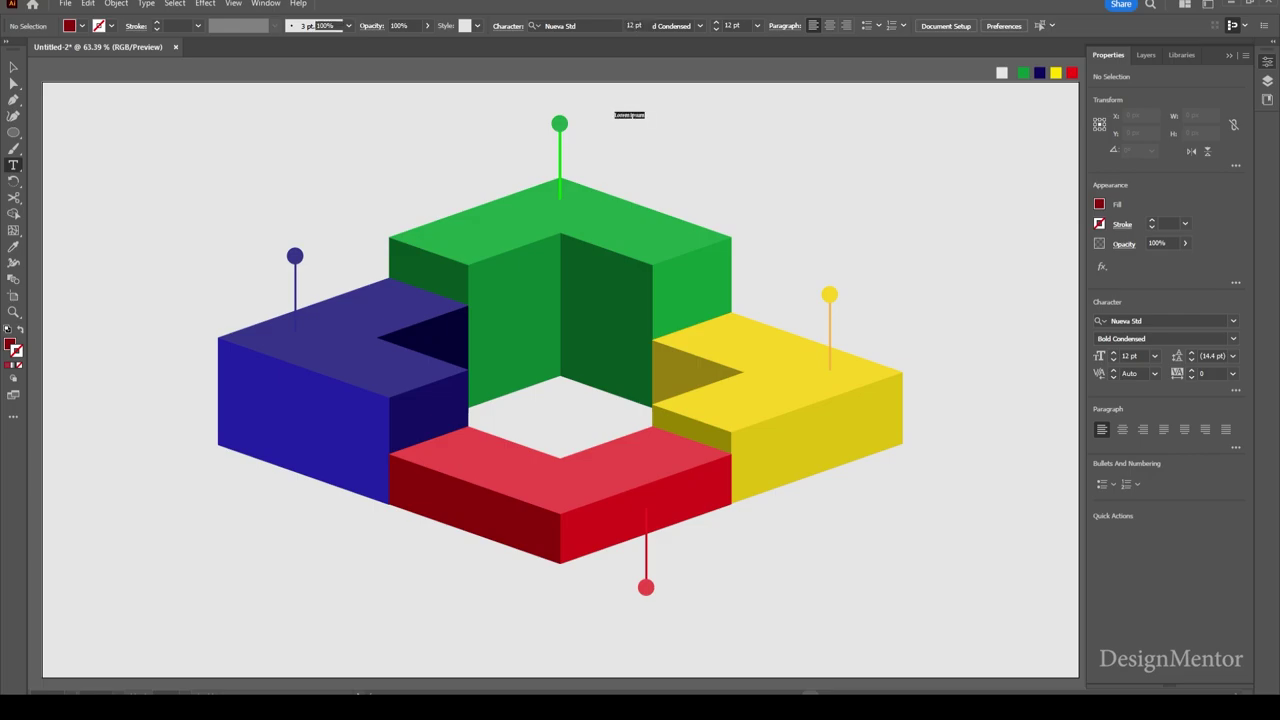
pyautogui.write('0')
pyautogui.press('Return')
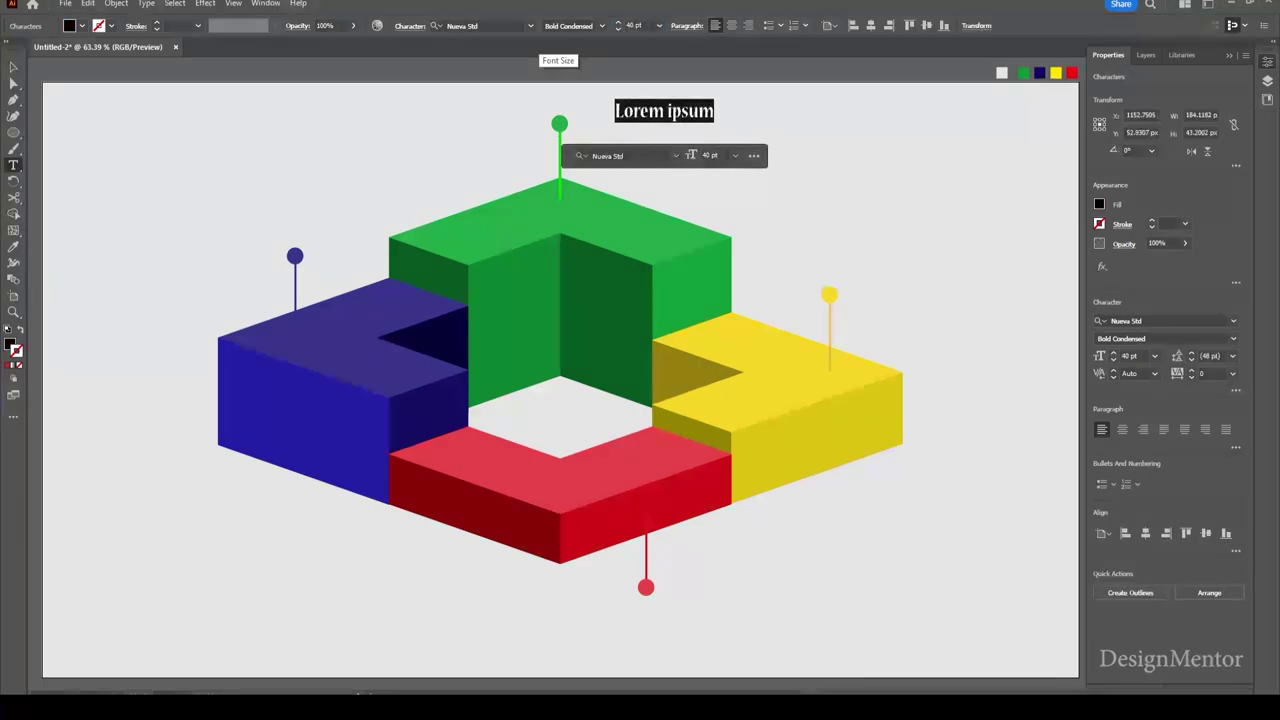
# Type BOLIVIA in Bold and give it the green block's colour
pyautogui.write('BOLIVIA')
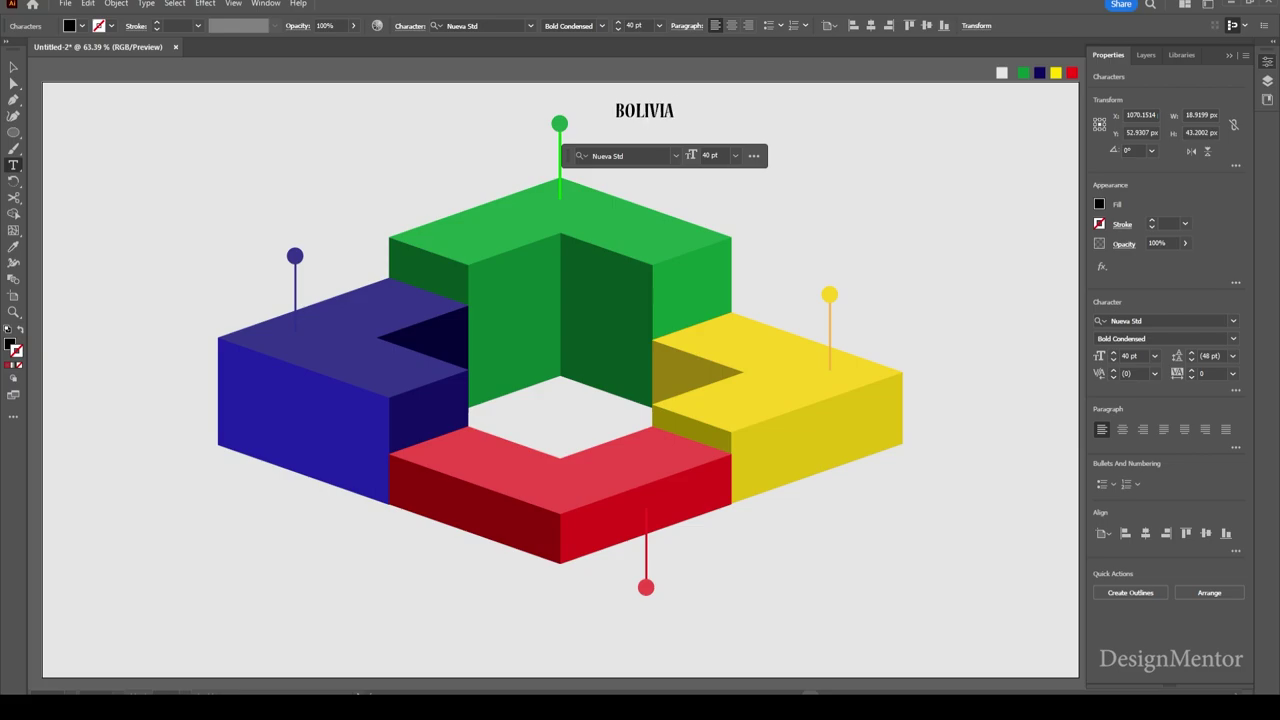
pyautogui.hotkey('ctrl', 'a')
pyautogui.click(601, 25)
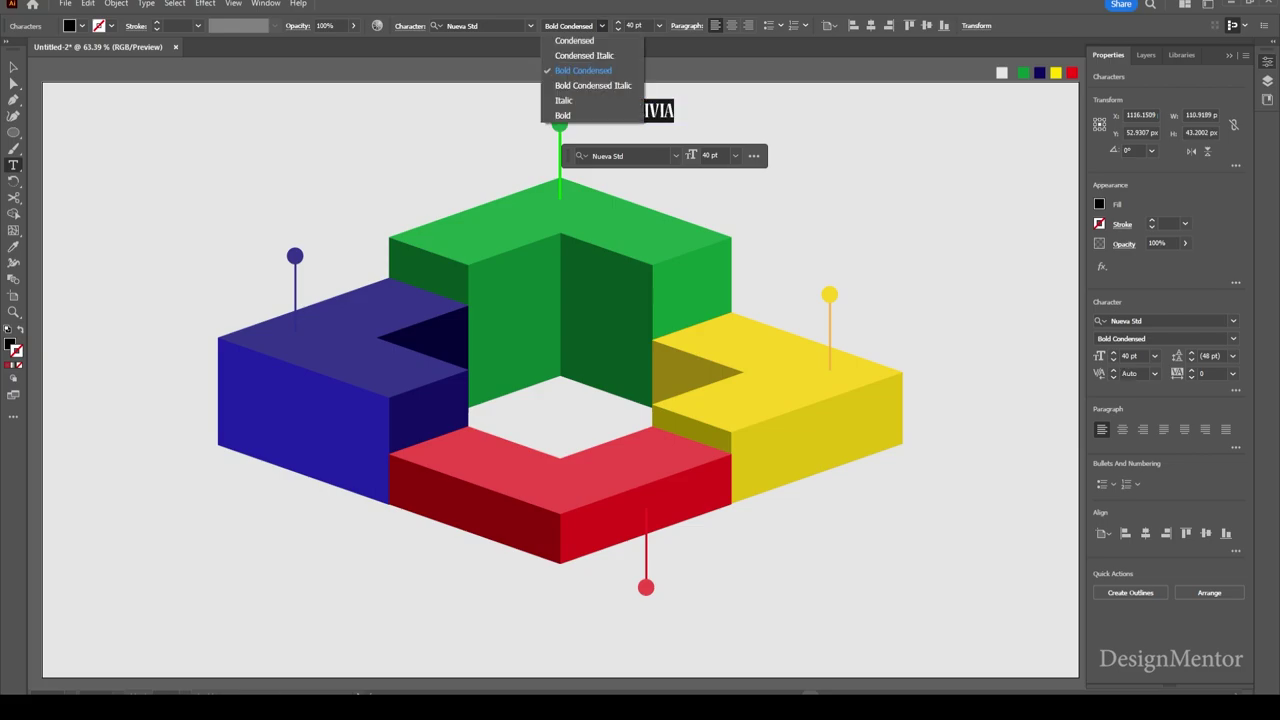
pyautogui.click(562, 115)
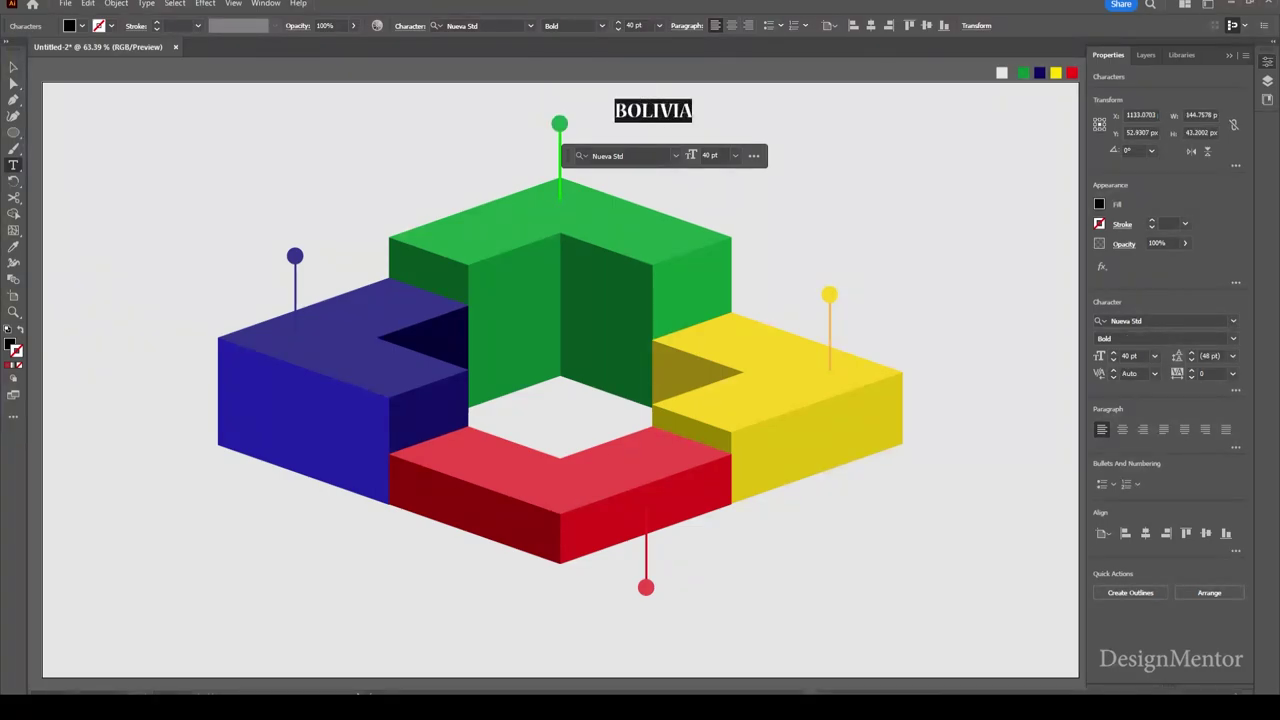
pyautogui.press('Escape')
pyautogui.press('i')
pyautogui.click(600, 300)
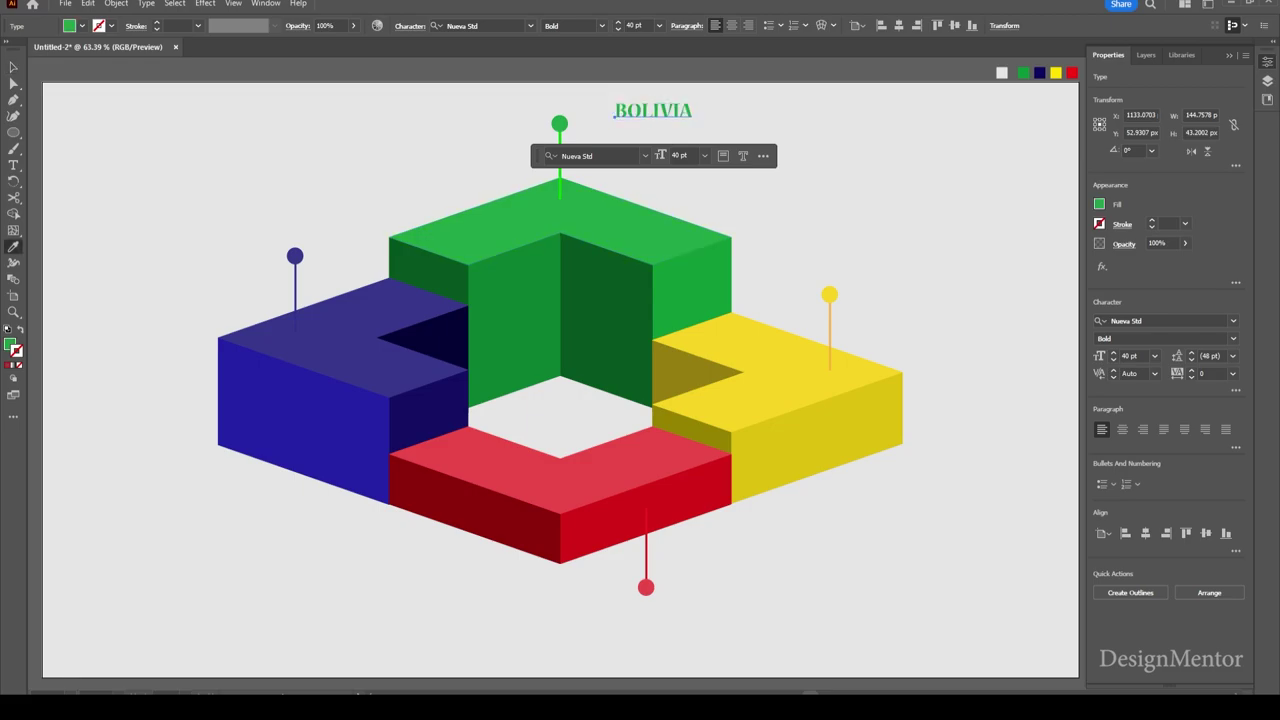
# Resize BOLIVIA to 60 pt, place it by the green pin, and copy it beside the blue pin
pyautogui.click(630, 26)
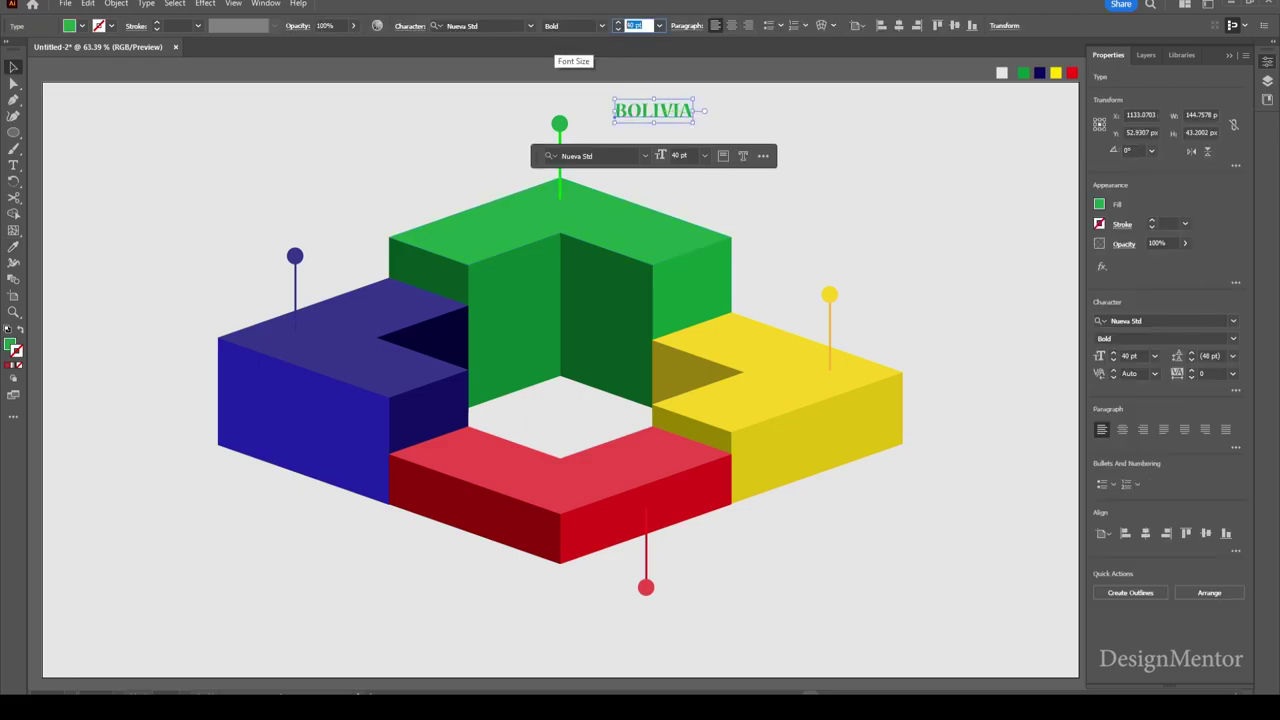
pyautogui.write('60')
pyautogui.press('Return')
pyautogui.moveTo(673, 107); pyautogui.dragTo(647, 121)
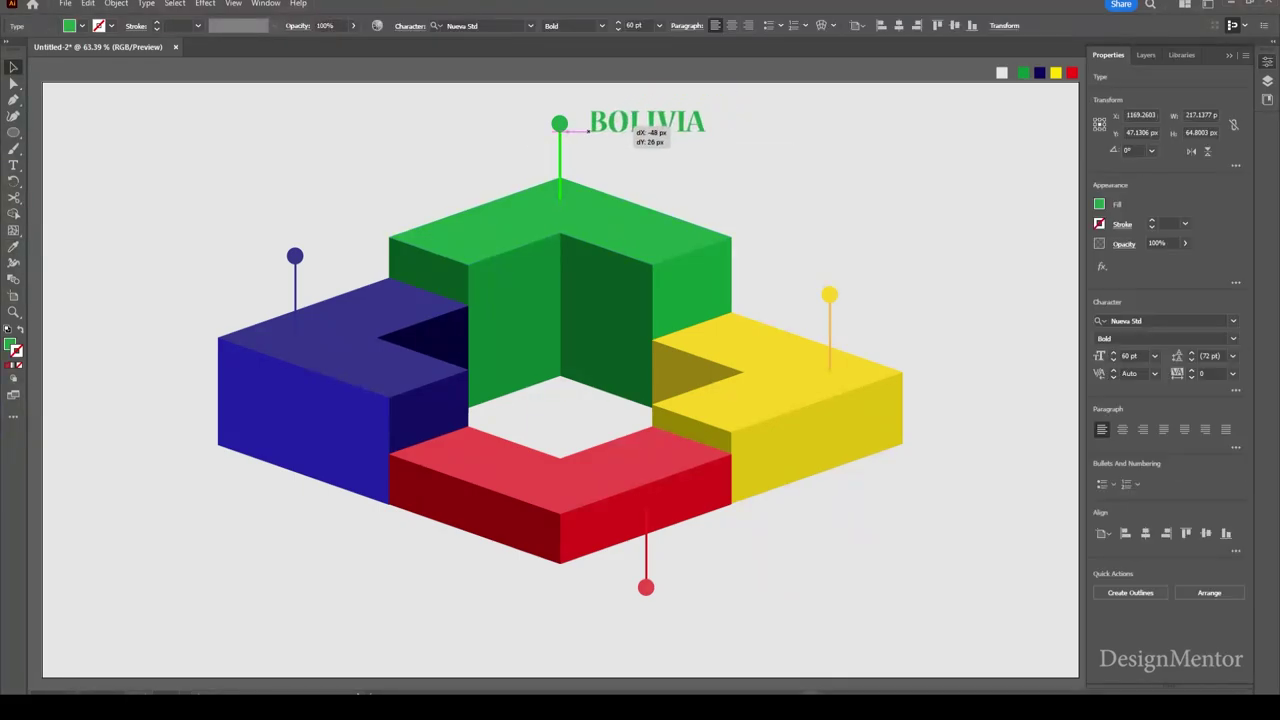
pyautogui.hotkey('ctrl', 'shift', 'a')
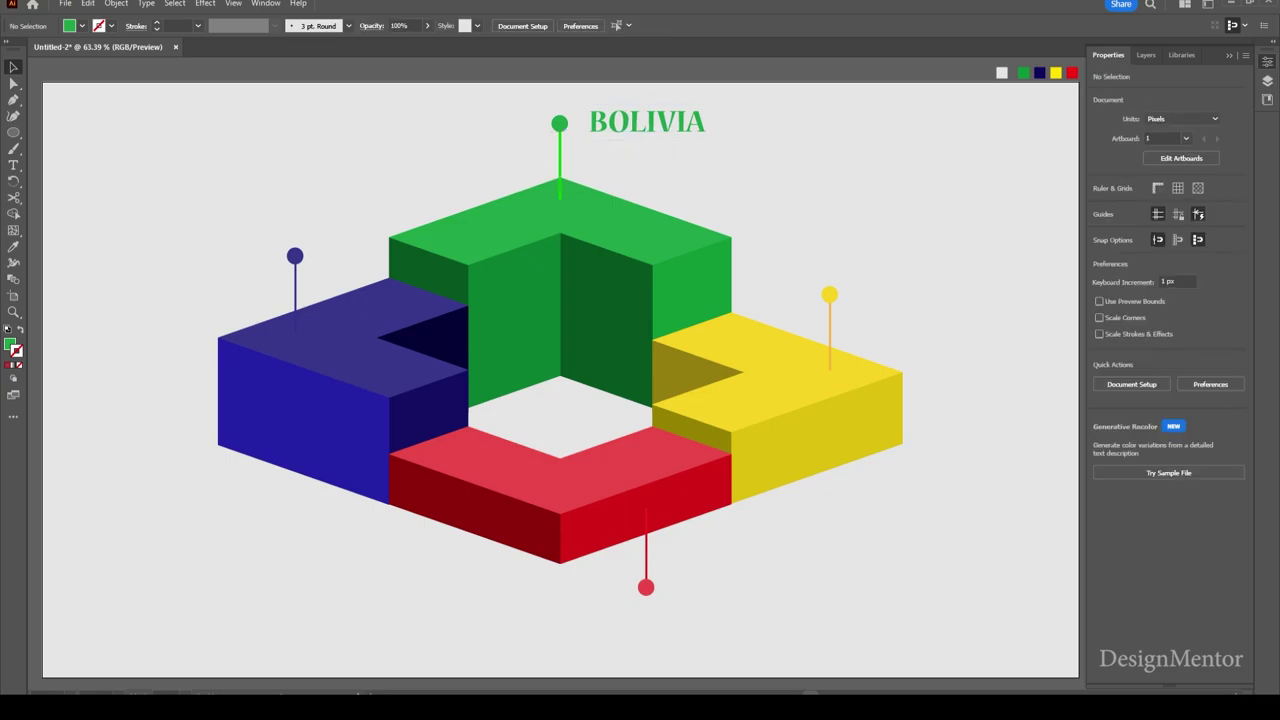
pyautogui.click(650, 121)
pyautogui.moveTo(650, 121)
pyautogui.mouseDown()
pyautogui.moveTo(630, 371)
pyautogui.moveTo(215, 257)
pyautogui.mouseUp()
# Retype the copied label as CANADA and colour it to match the blue block
pyautogui.doubleClick(170, 254)
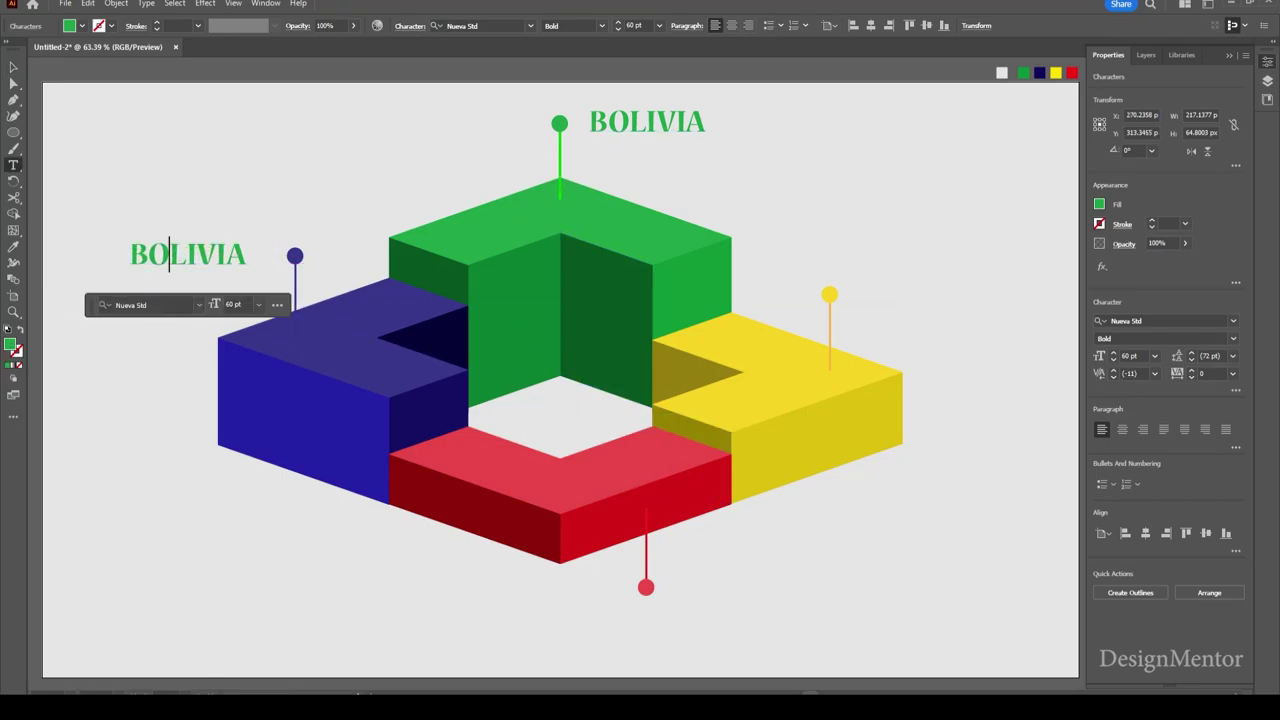
pyautogui.hotkey('ctrl', 'a')
pyautogui.write('can')
pyautogui.write('NADA')
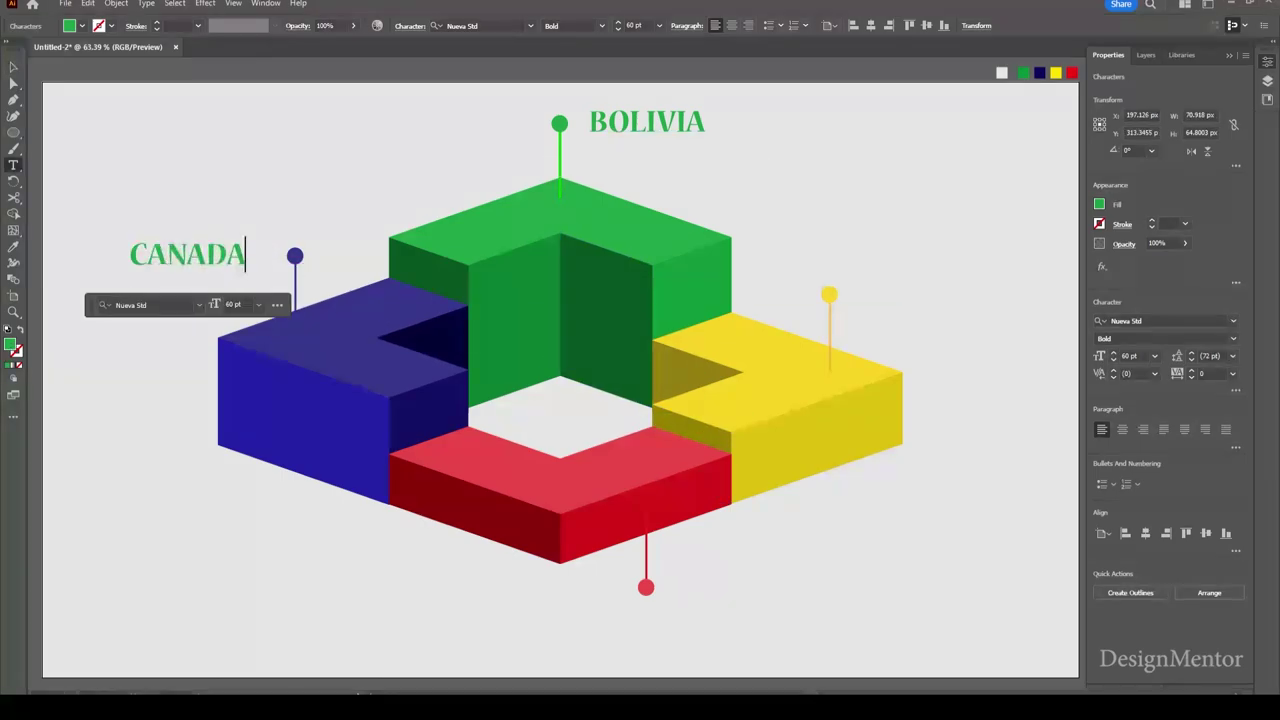
pyautogui.press('Escape')
pyautogui.press('i')
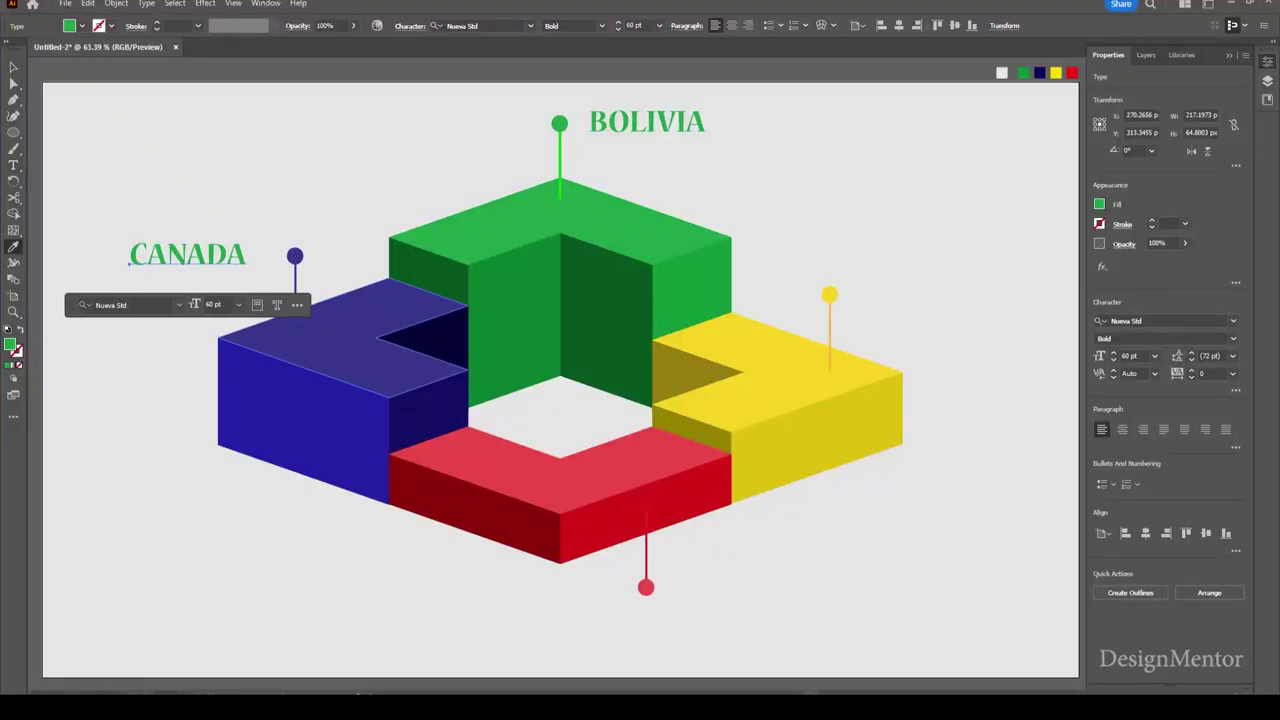
pyautogui.click(330, 330)
pyautogui.press('v')
pyautogui.hotkey('ctrl', 'shift', 'a')
# Copy CANADA beside the yellow pin as UNITED STATES, coloured yellow to match its block
pyautogui.click(148, 256)
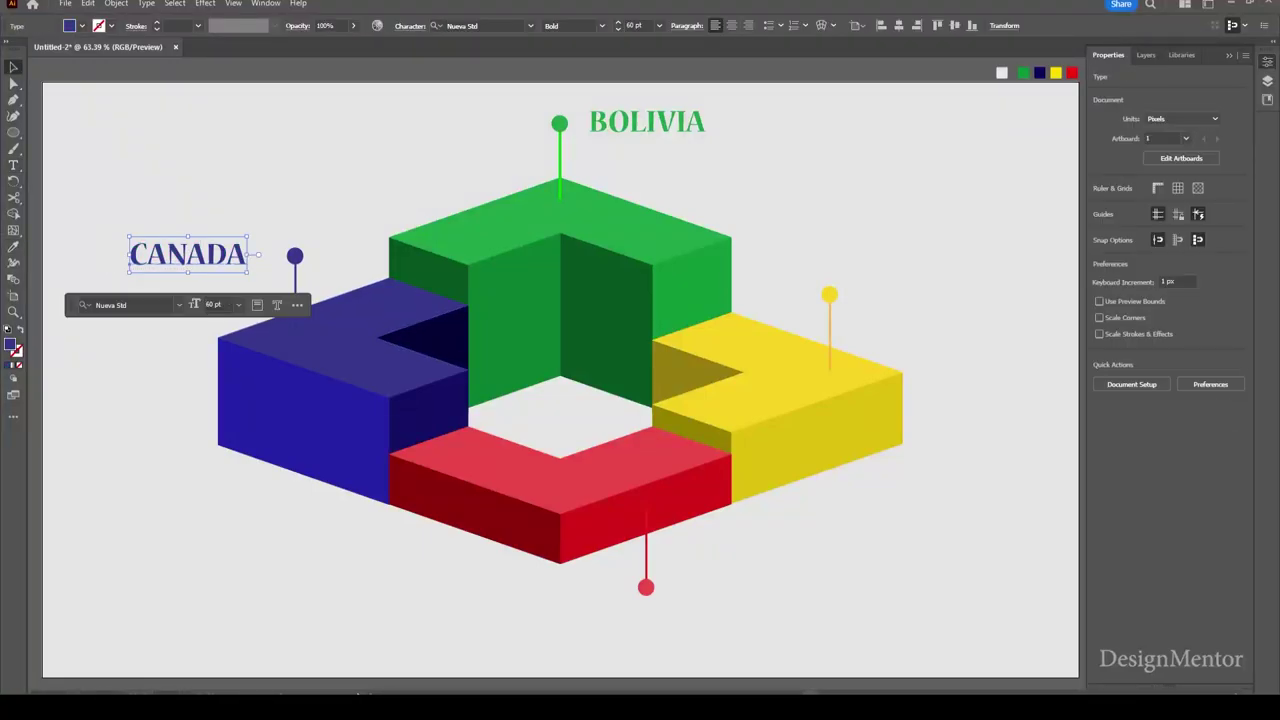
pyautogui.moveTo(148, 256)
pyautogui.mouseDown()
pyautogui.moveTo(488, 256)
pyautogui.moveTo(925, 294)
pyautogui.mouseUp()
pyautogui.doubleClick(925, 294)
pyautogui.hotkey('ctrl', 'a')
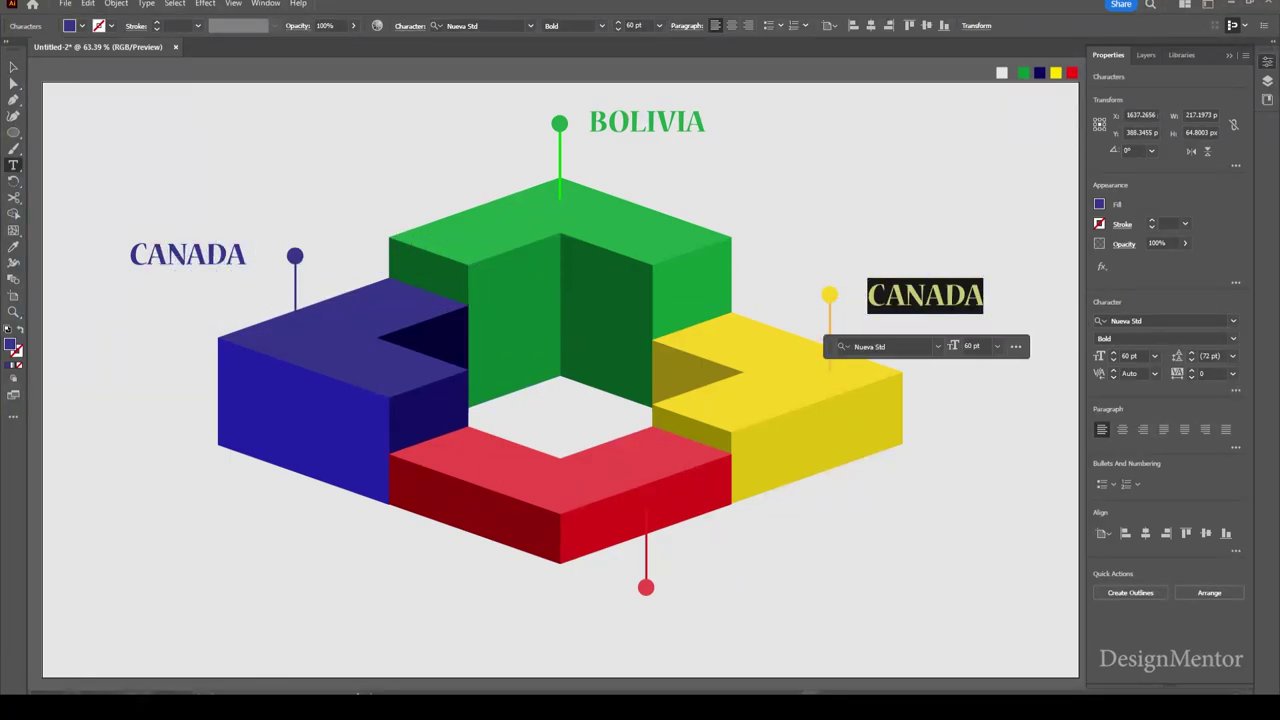
pyautogui.write('UNITED STATES')
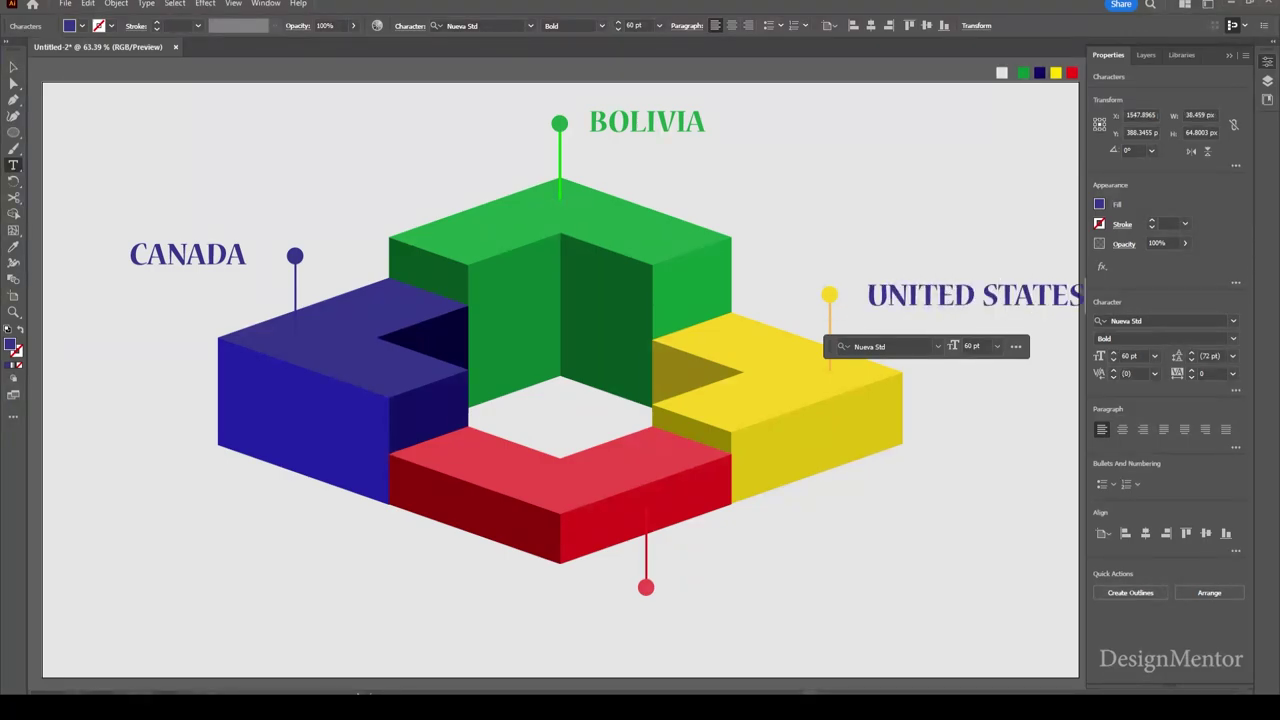
pyautogui.press('Escape')
pyautogui.moveTo(975, 295); pyautogui.dragTo(960, 290)
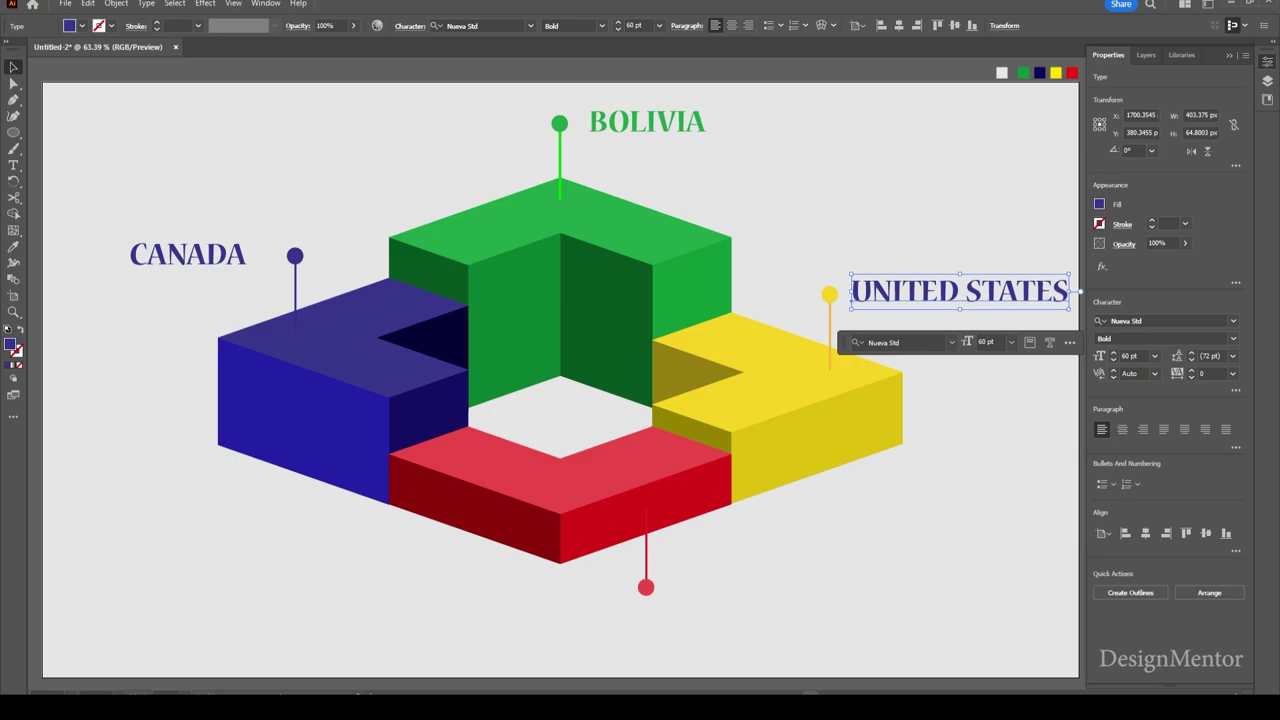
pyautogui.hotkey('ctrl', 'shift', 'a')
pyautogui.click(690, 372)
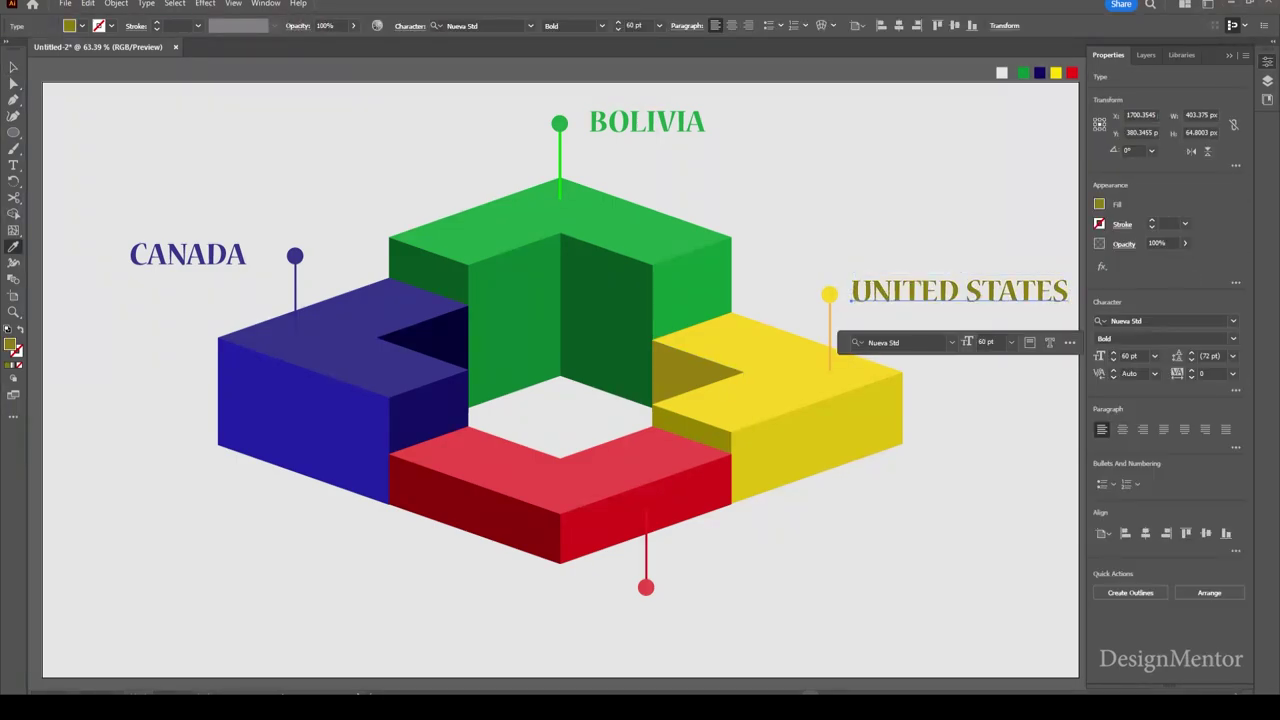
pyautogui.press('v')
pyautogui.hotkey('ctrl', 'shift', 'a')
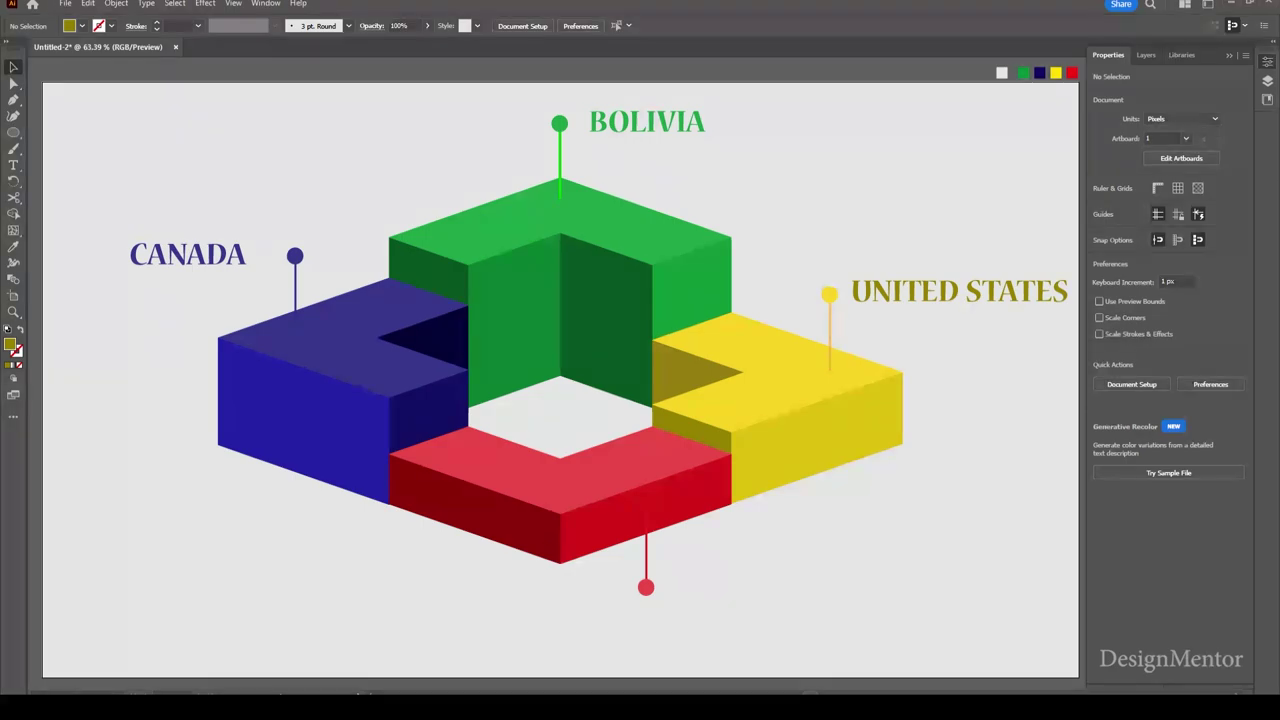
# Copy BOLIVIA beside the red pin and retype it as NAMIBIA
pyautogui.click(647, 121)
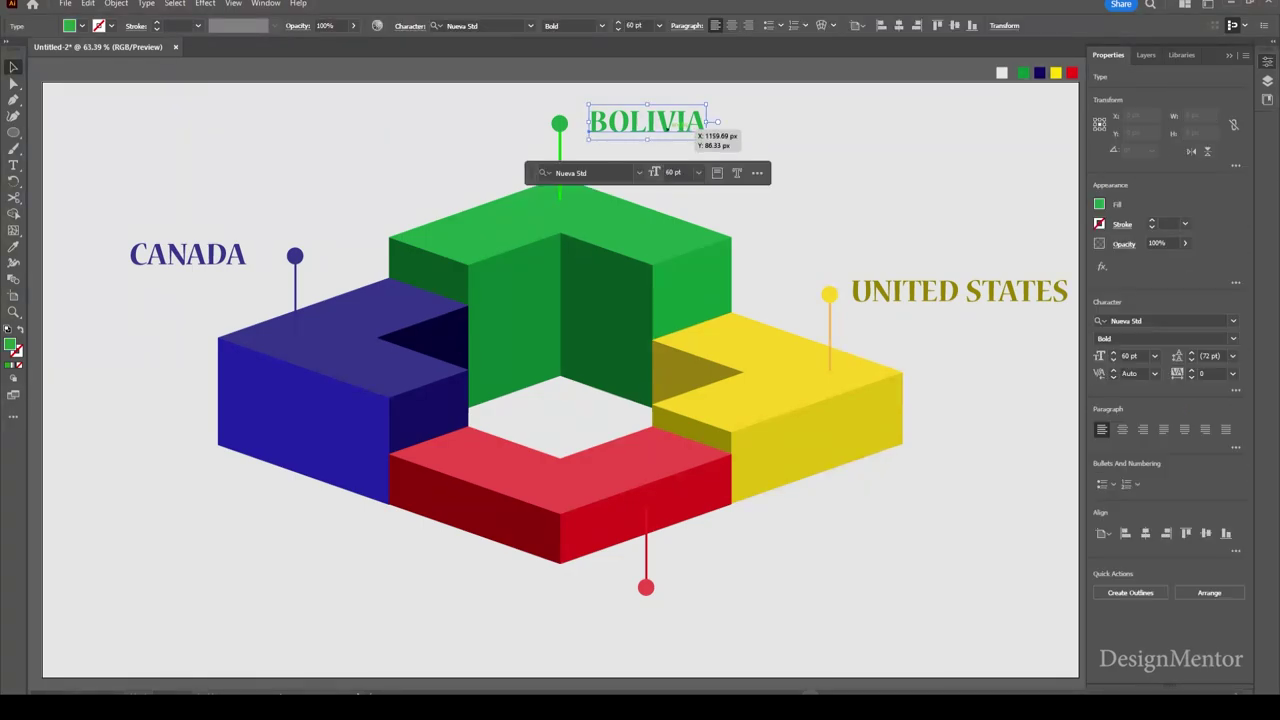
pyautogui.moveTo(647, 121)
pyautogui.mouseDown()
pyautogui.moveTo(647, 568)
pyautogui.moveTo(739, 585)
pyautogui.mouseUp()
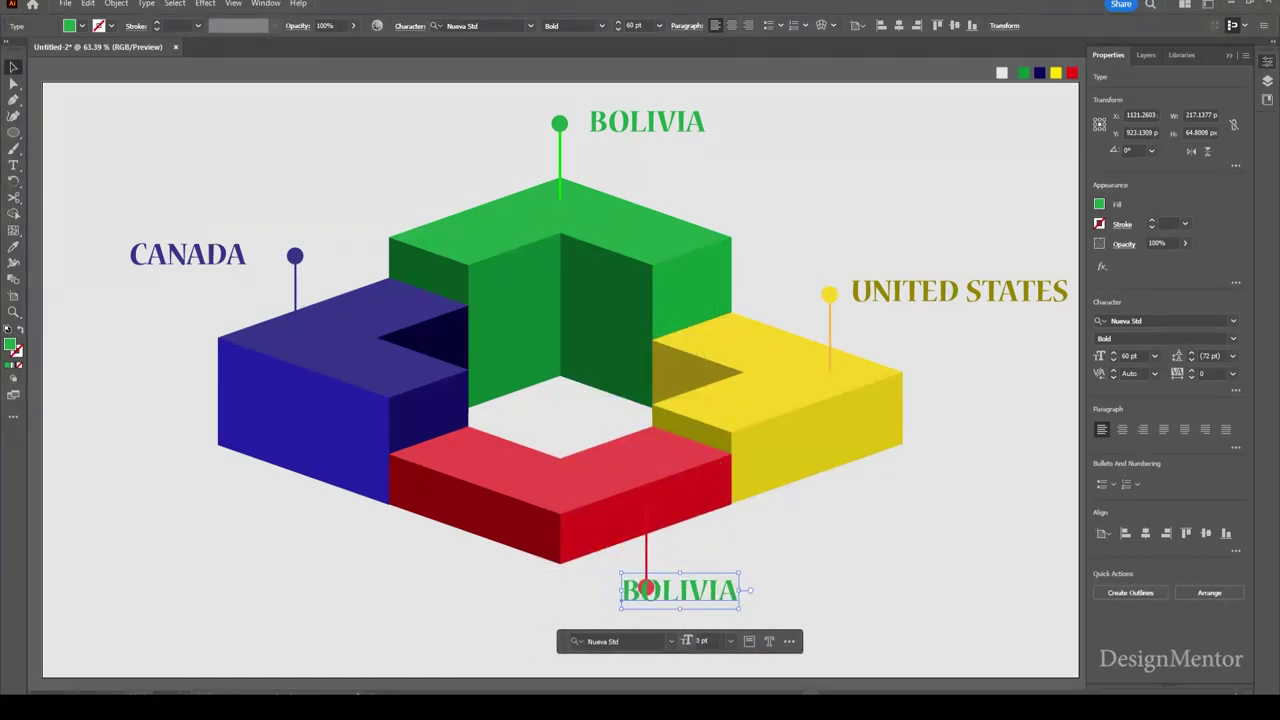
pyautogui.doubleClick(739, 585)
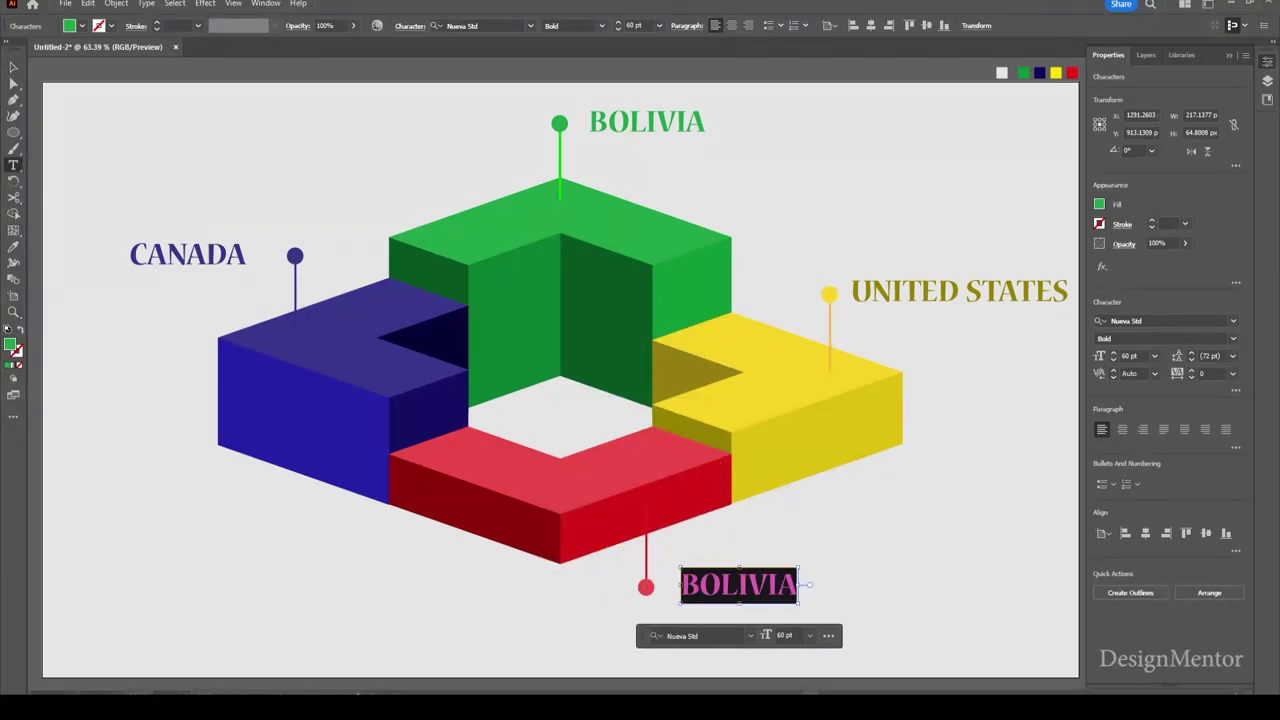
pyautogui.write('NAMIBIA')
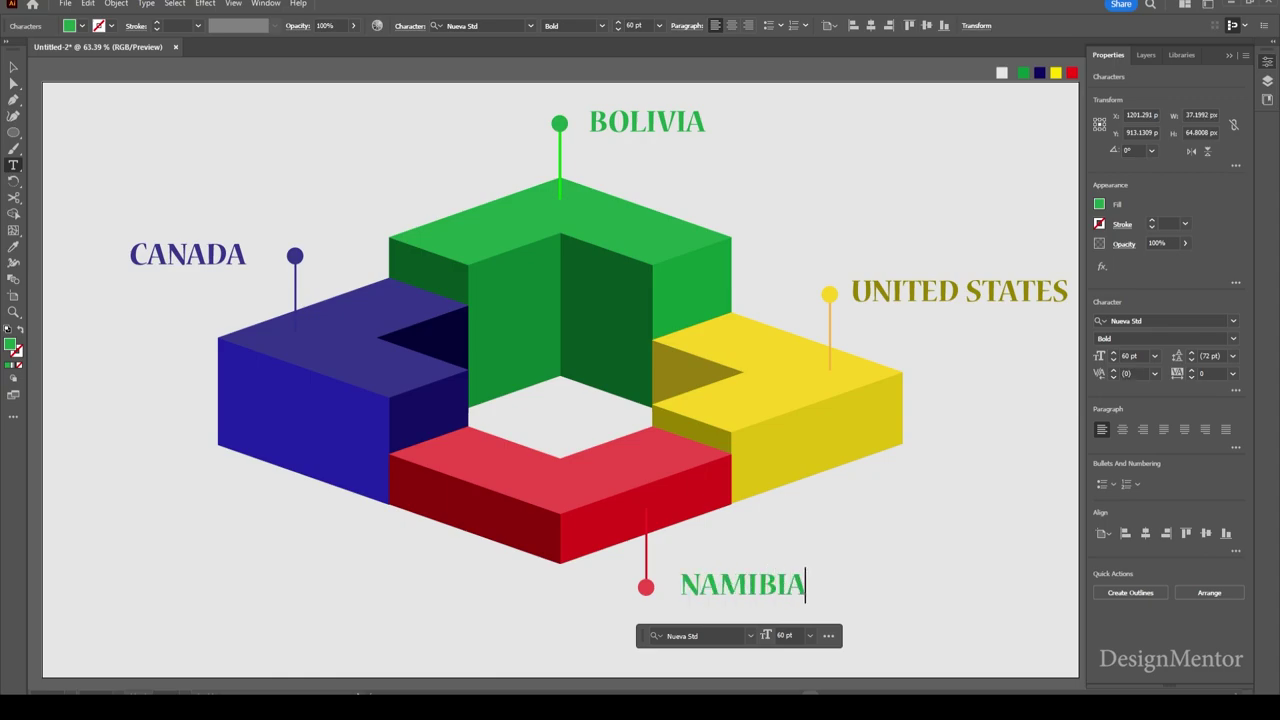
pyautogui.press('Escape')
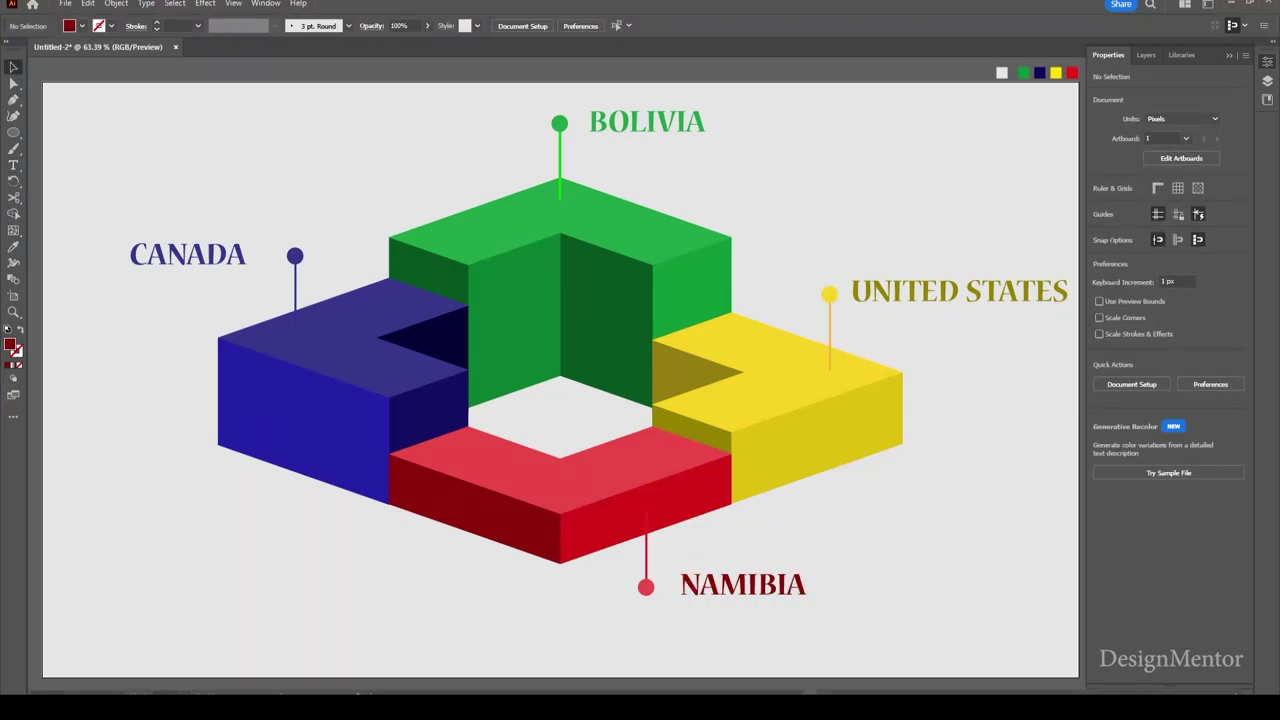
# Select all the artwork and nudge it down and to the left
pyautogui.moveTo(171, 108); pyautogui.dragTo(998, 645)
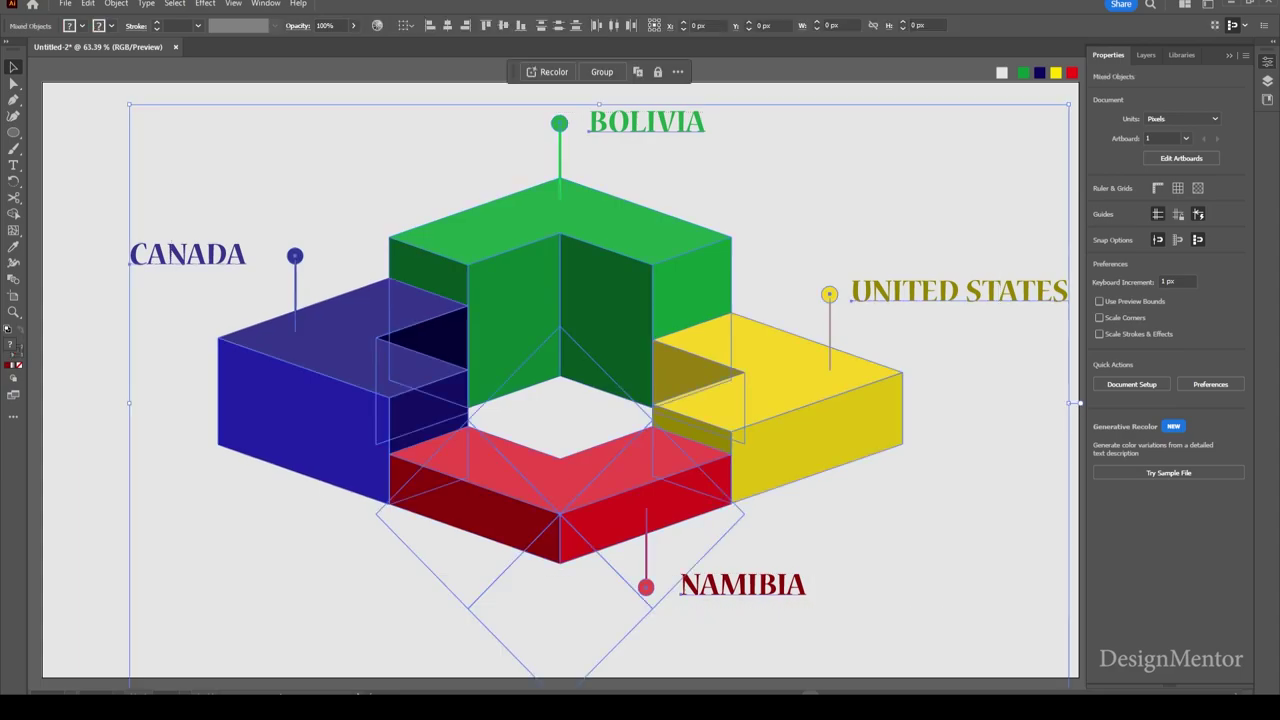
pyautogui.hotkey('shift', 'Down')
pyautogui.hotkey('shift', 'Down')
pyautogui.hotkey('shift', 'Down')
pyautogui.hotkey('shift', 'Down')
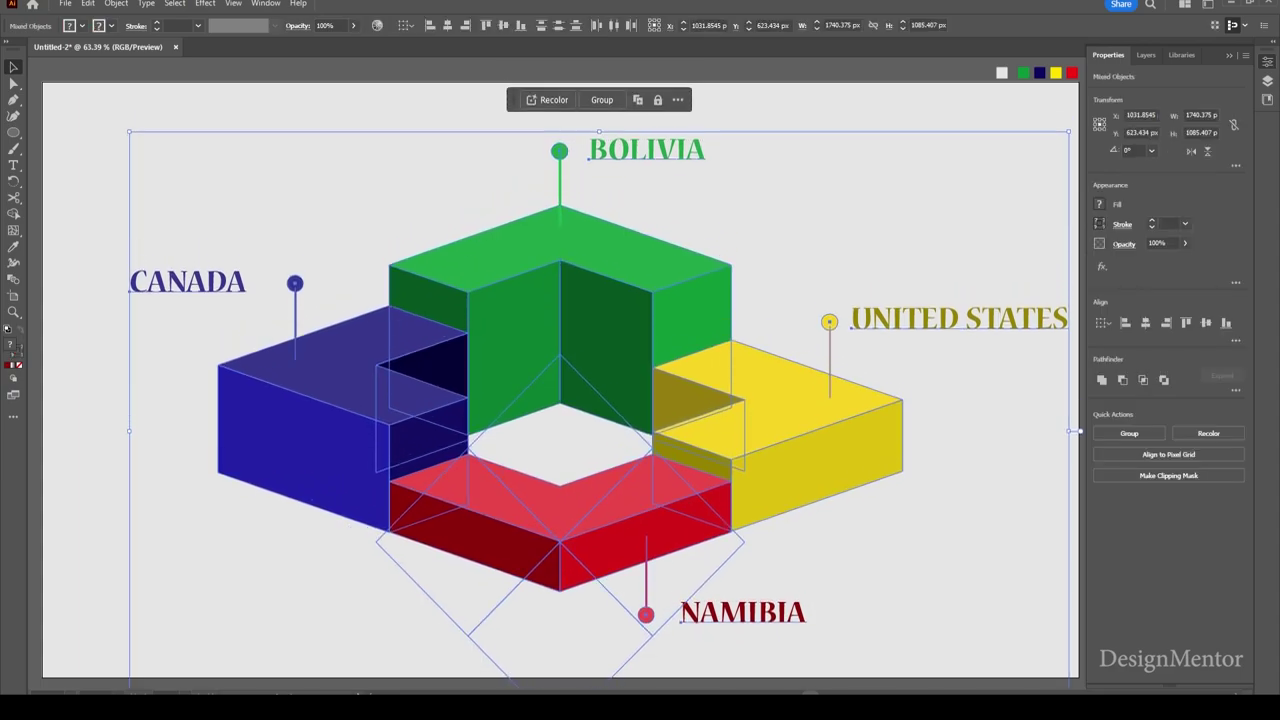
pyautogui.hotkey('shift', 'Down')
pyautogui.hotkey('shift', 'Down')
pyautogui.hotkey('shift', 'Down')
pyautogui.hotkey('shift', 'Left')
pyautogui.hotkey('shift', 'Left')
pyautogui.hotkey('shift', 'Left')
pyautogui.hotkey('shift', 'Down')
pyautogui.hotkey('shift', 'Down')
pyautogui.hotkey('shift', 'Left')
pyautogui.hotkey('shift', 'Left')
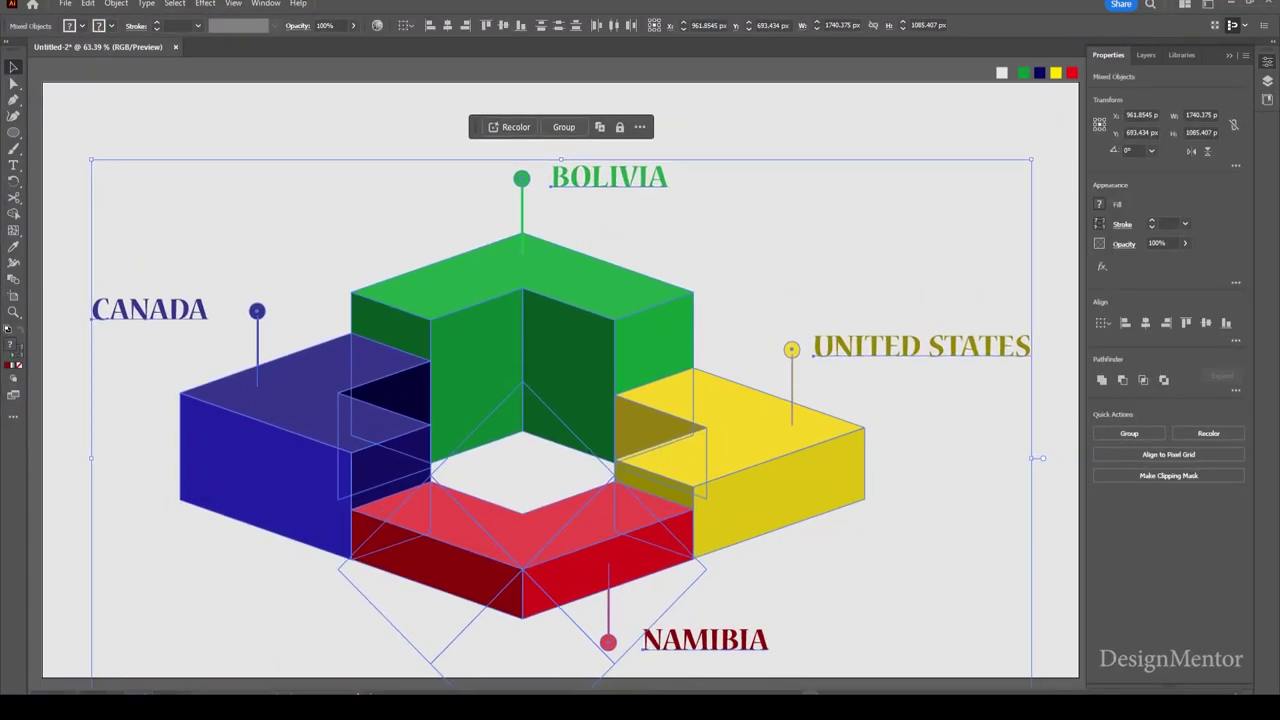
# Deselect the artwork and switch to the Type tool for a new heading
pyautogui.hotkey('ctrl', 'shift', 'a')
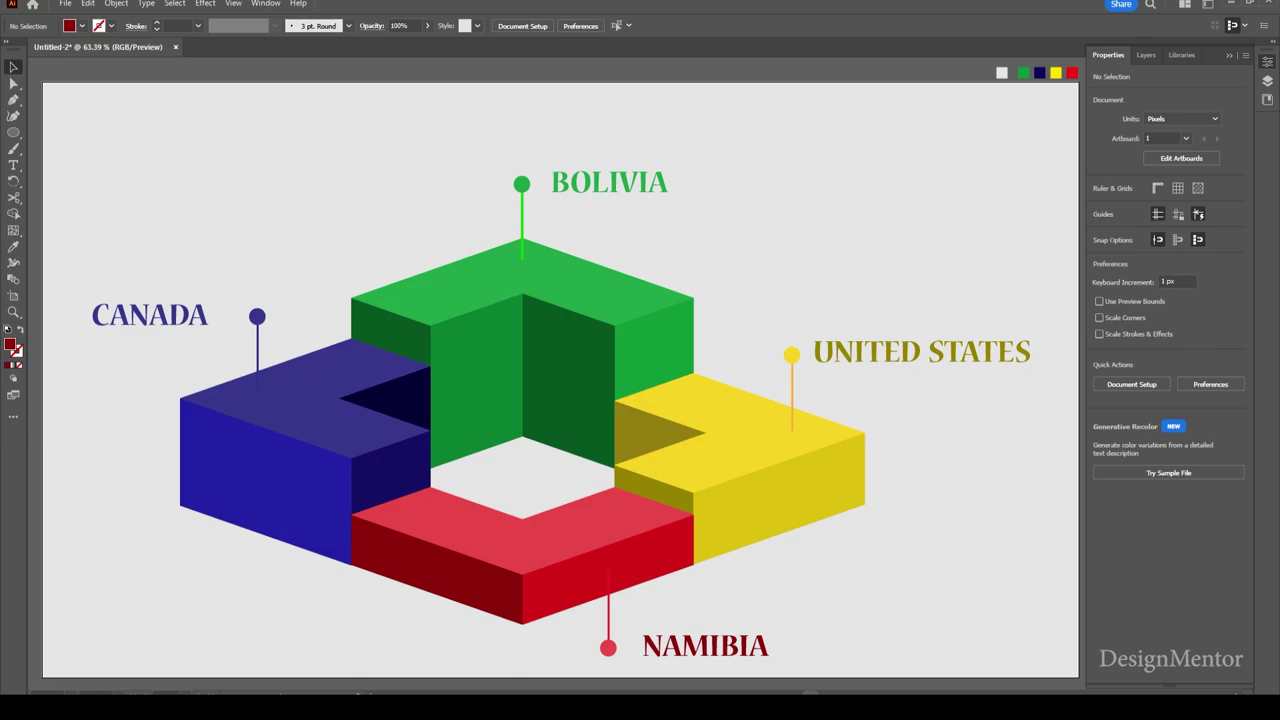
pyautogui.press('t')
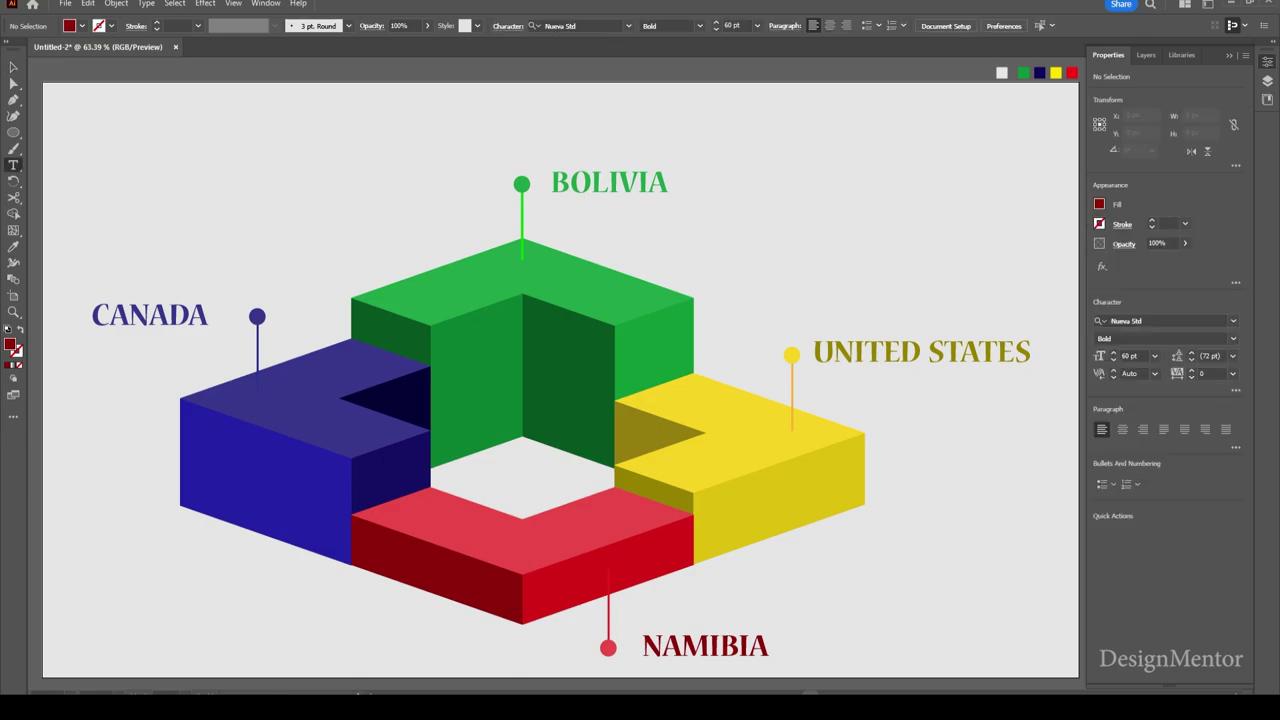
pyautogui.click(575, 26)
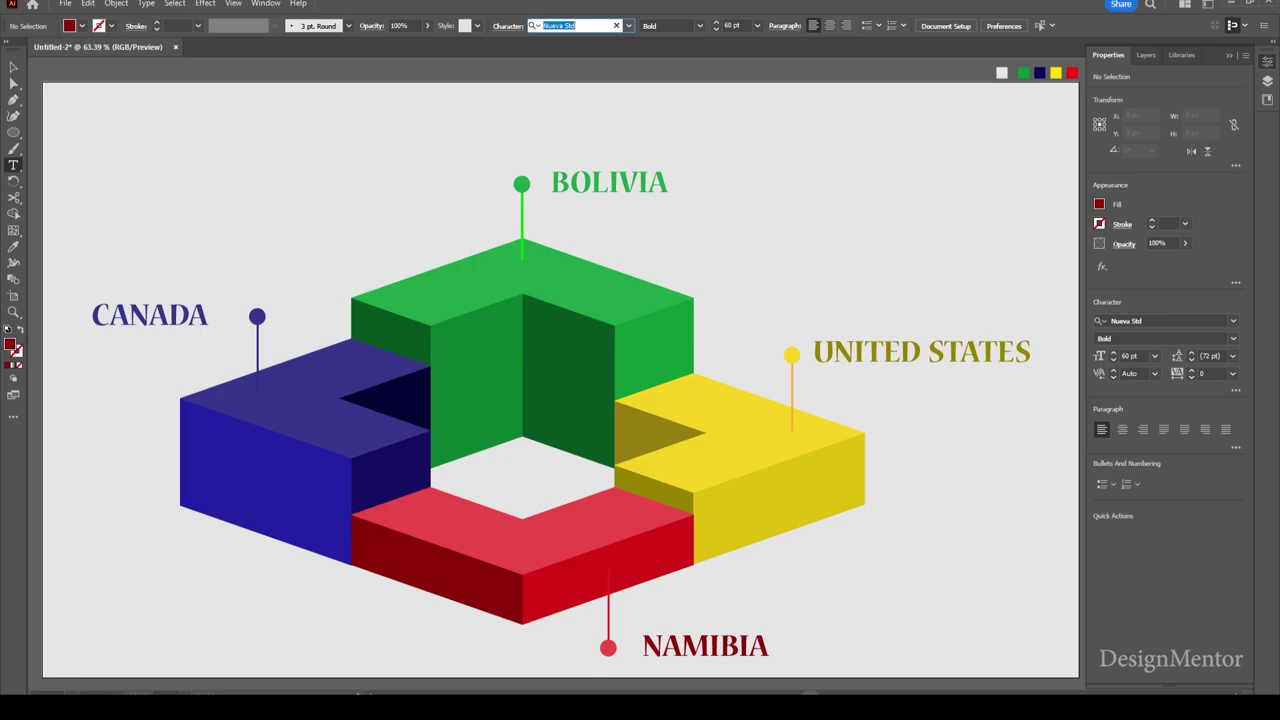
# Add a top-left heading reading COUNTRIES BY IDENTIFIED LITHIUM RESOURCES
pyautogui.click(80, 118)
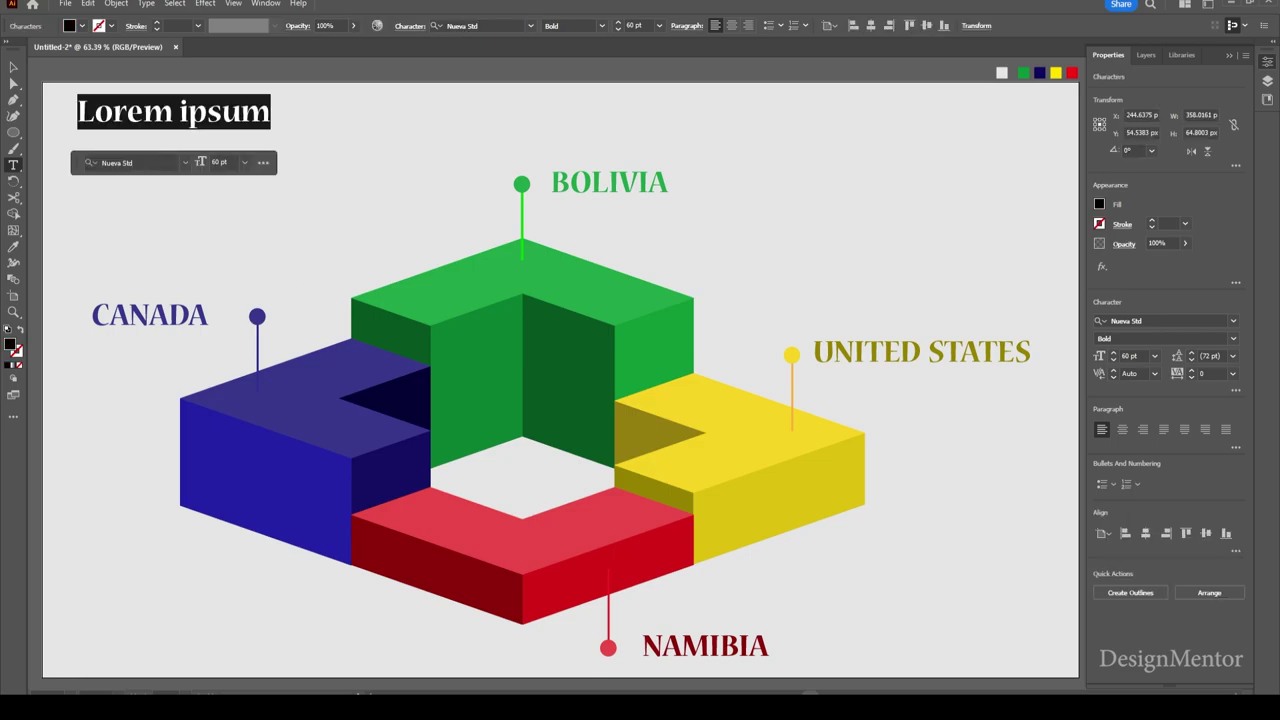
pyautogui.write('C')
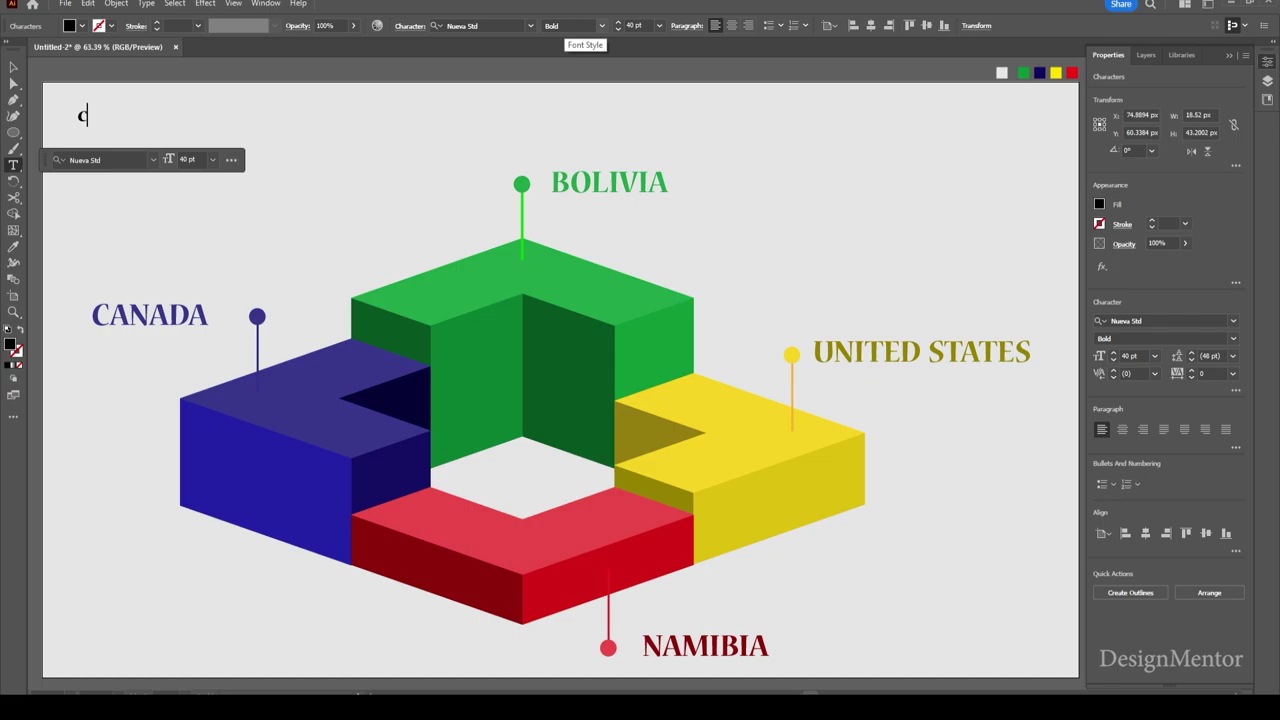
pyautogui.write('ountries')
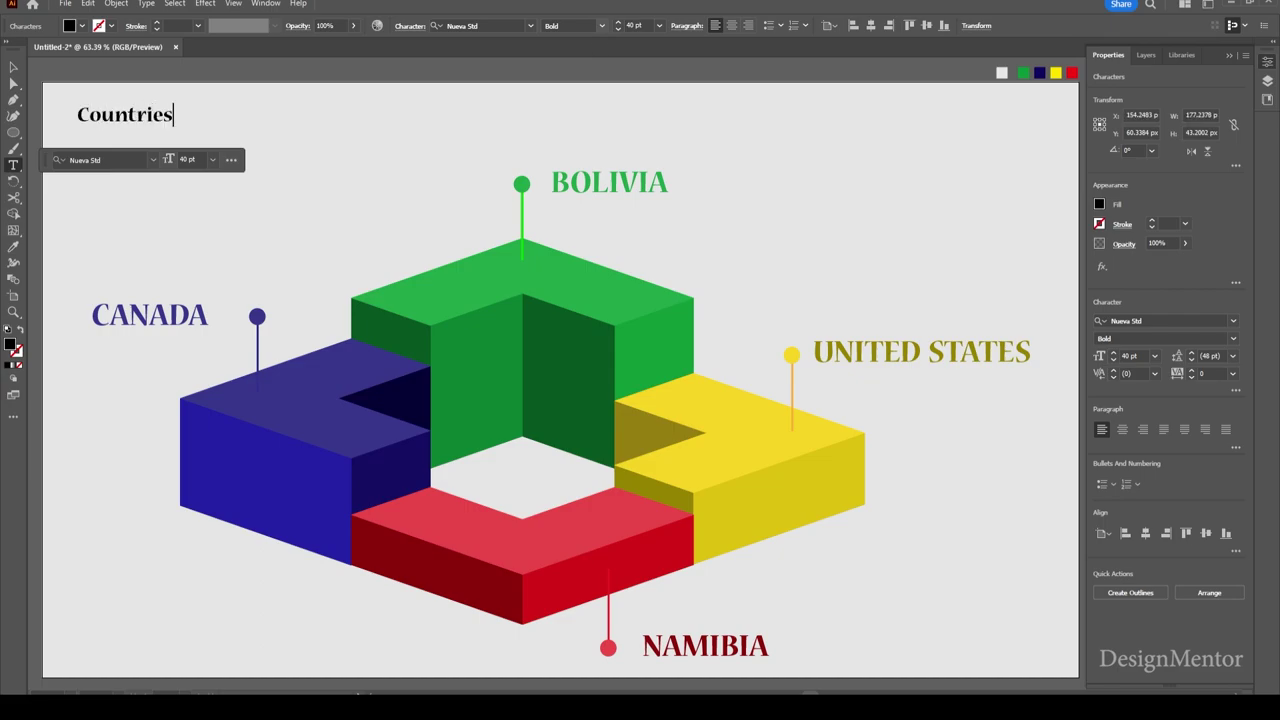
pyautogui.hotkey('ctrl', 'a')
pyautogui.press('BackSpace')
pyautogui.write('COUNTRIES')
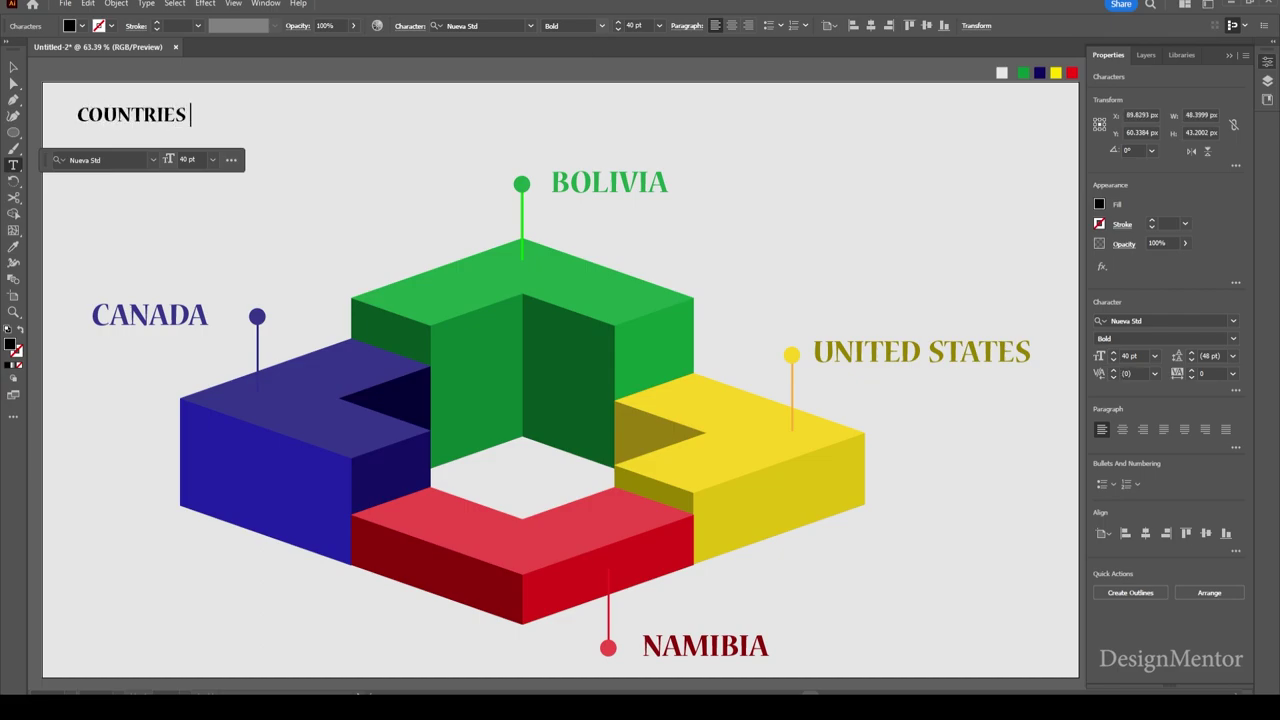
pyautogui.write(' BY IDENTIF')
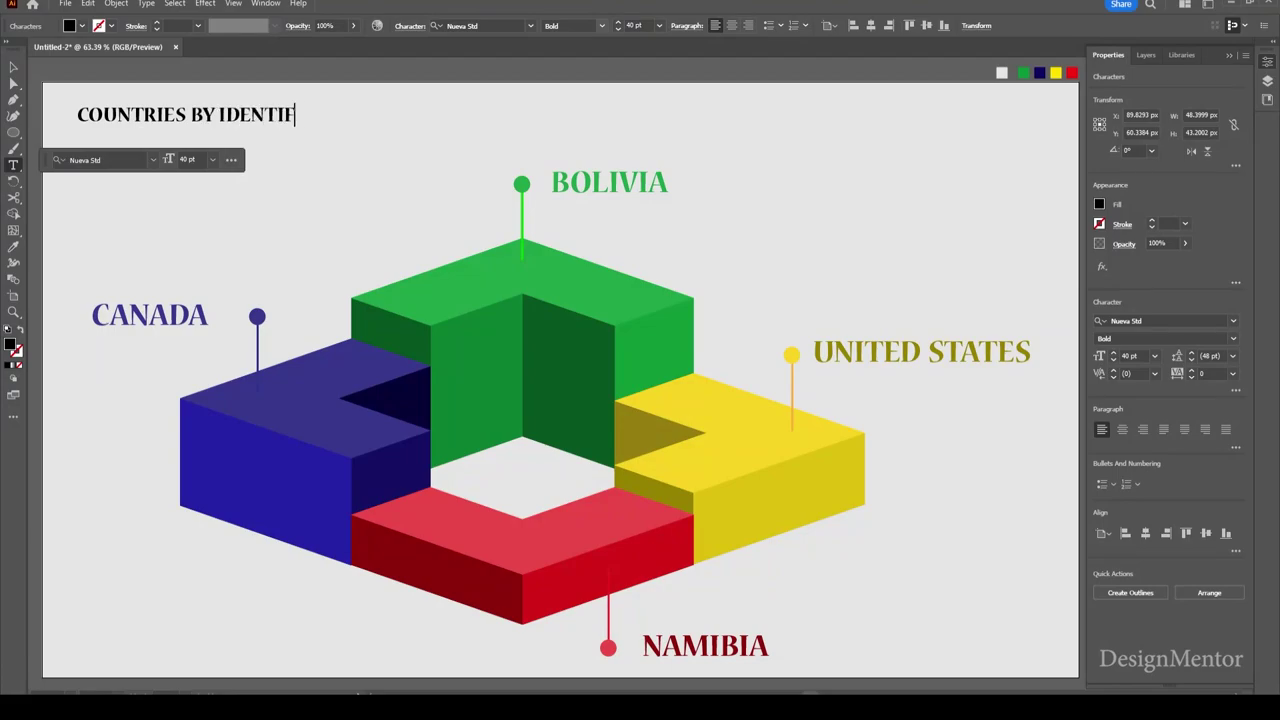
pyautogui.write('IED L')
pyautogui.write('ITHIUM RESOURCE')
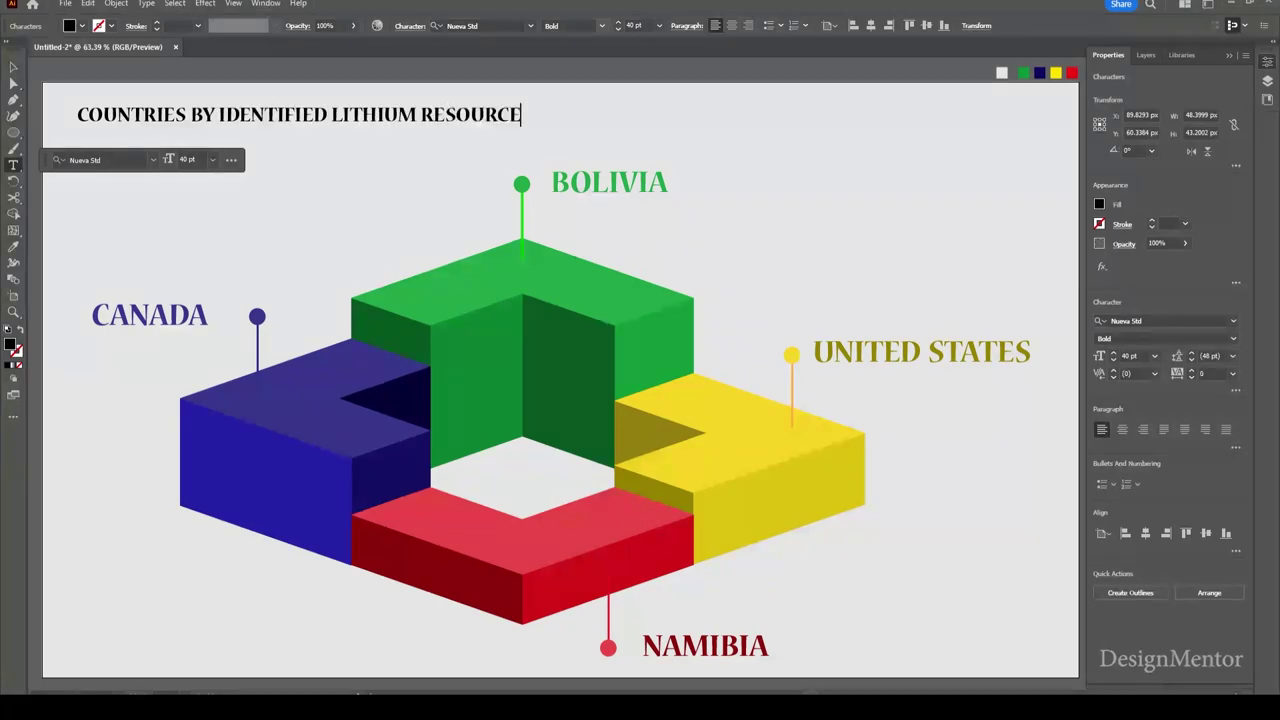
pyautogui.write('S')
# Set the headline in Neutraface Text Bold and enlarge it to 70 pt
pyautogui.hotkey('ctrl', 'a')
pyautogui.click(470, 25)
pyautogui.write('NE')
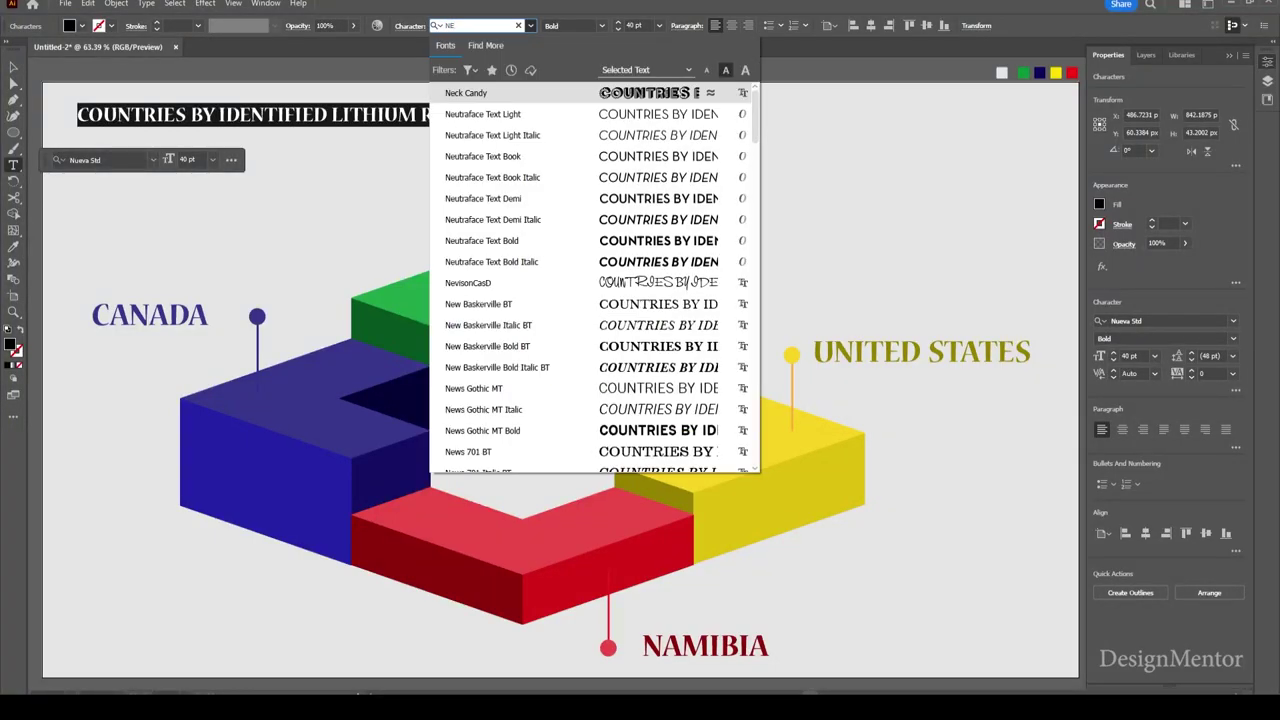
pyautogui.write('A')
pyautogui.press('BackSpace')
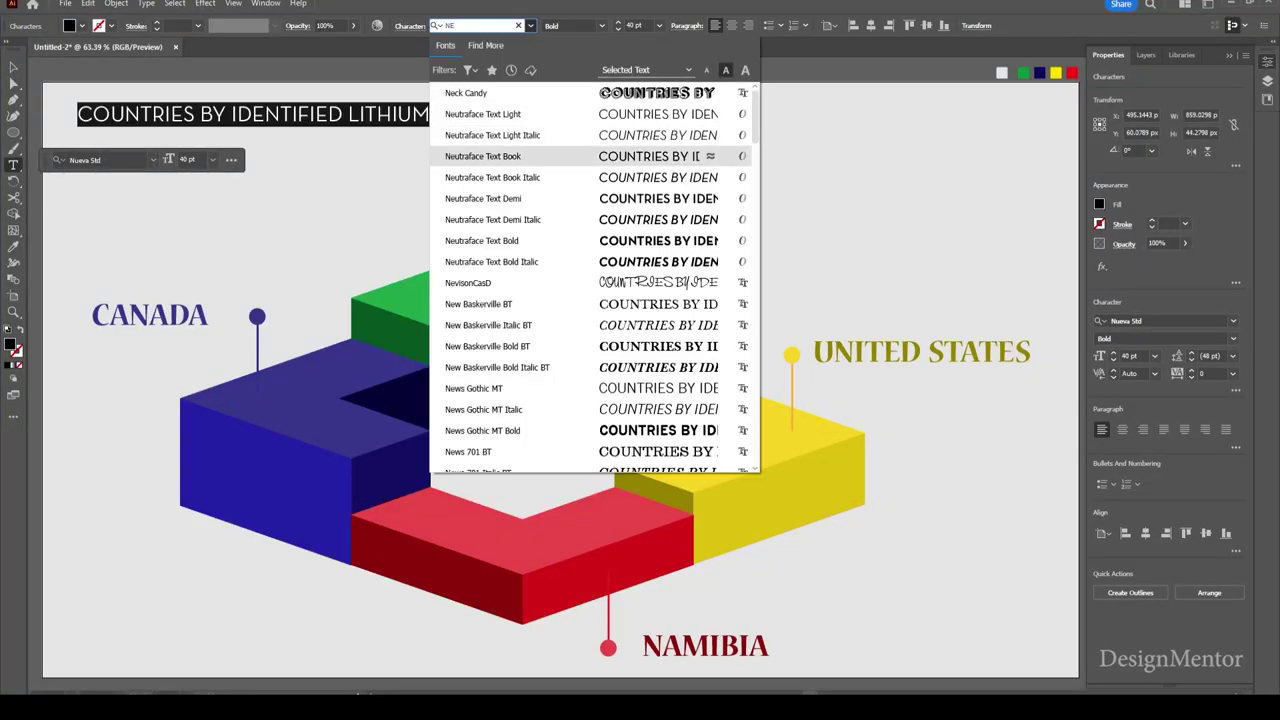
pyautogui.click(481, 240)
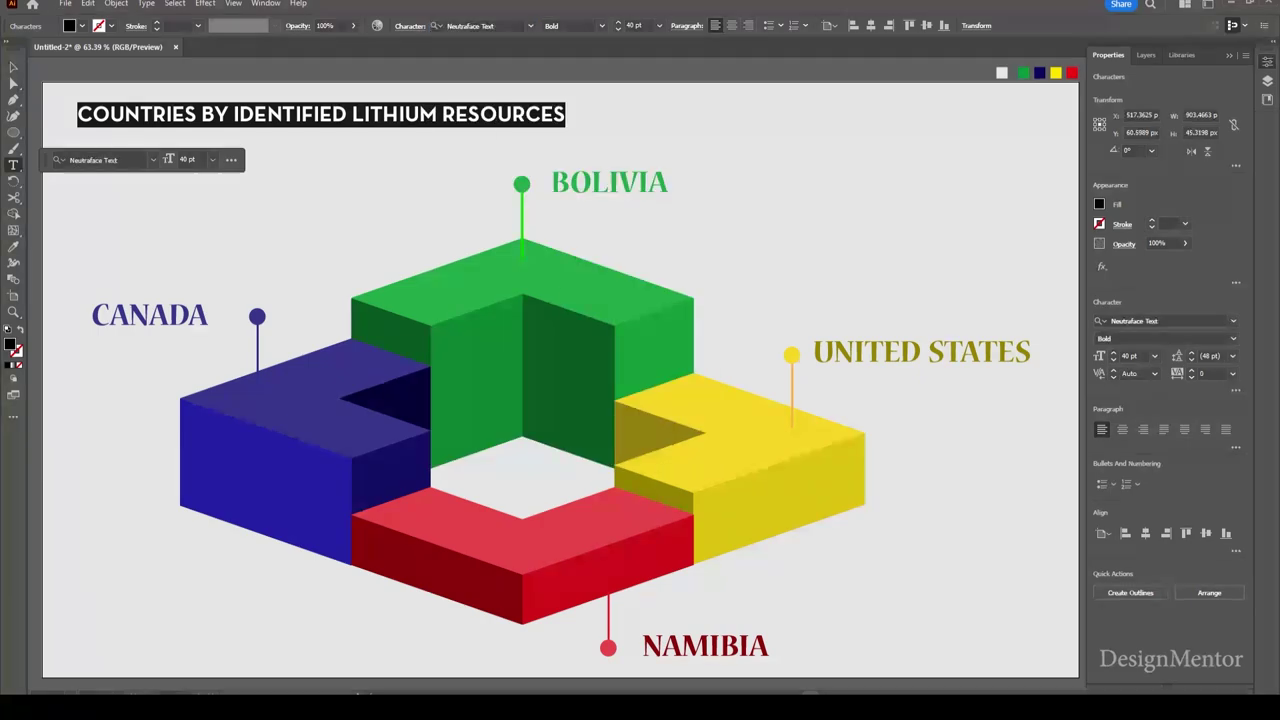
pyautogui.hotkey('shift', 'Up')
pyautogui.hotkey('shift', 'Up')
pyautogui.hotkey('shift', 'Up')
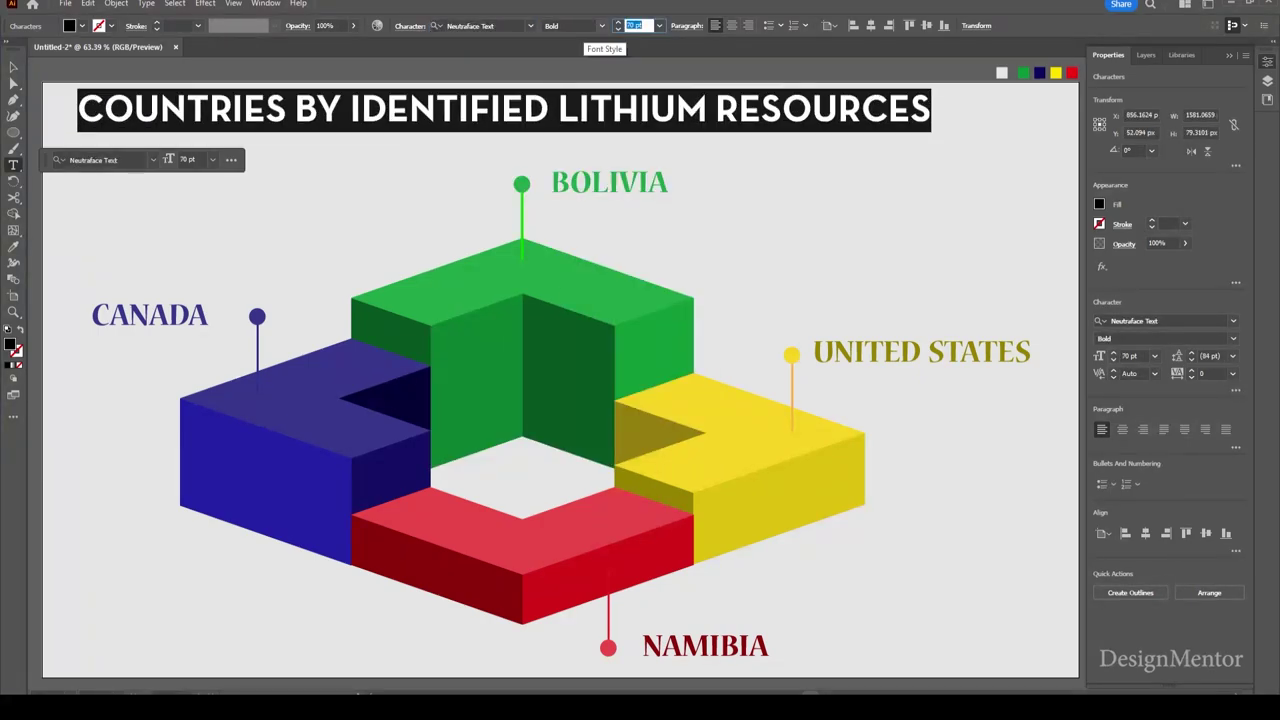
pyautogui.press('Escape')
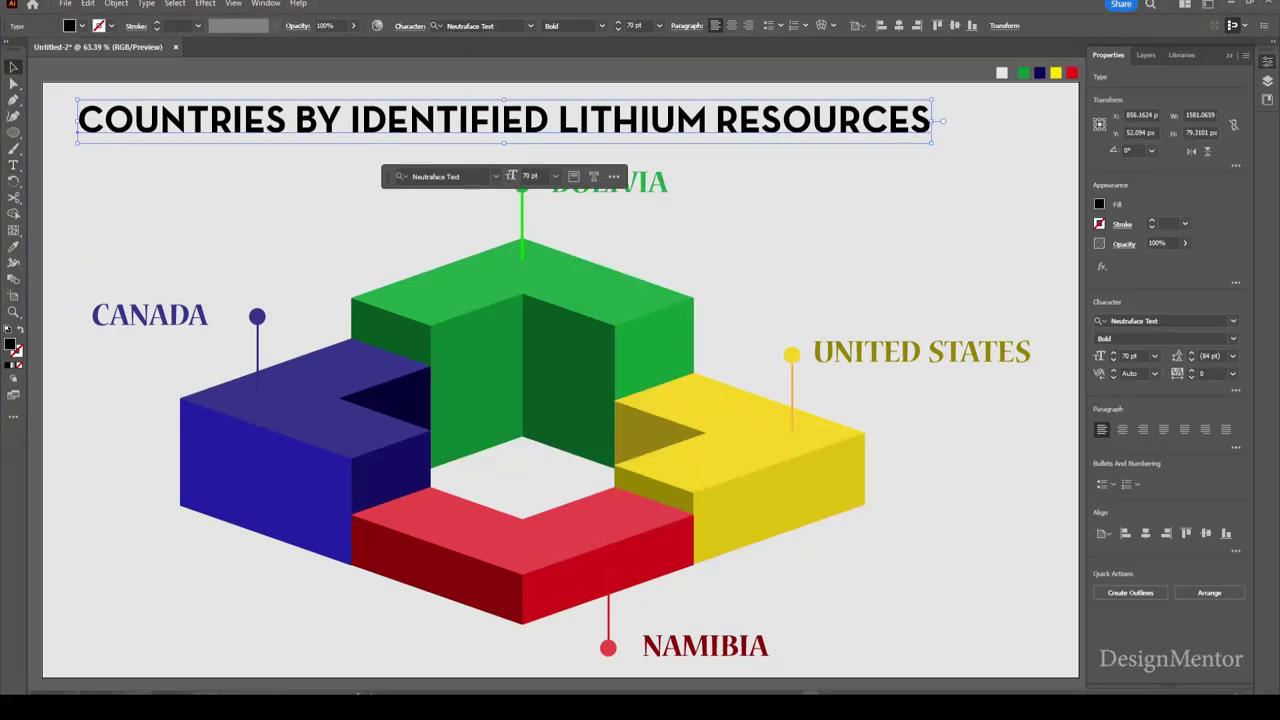
# Set the BOLIVIA label in Neutraface Text Demi
pyautogui.click(609, 182)
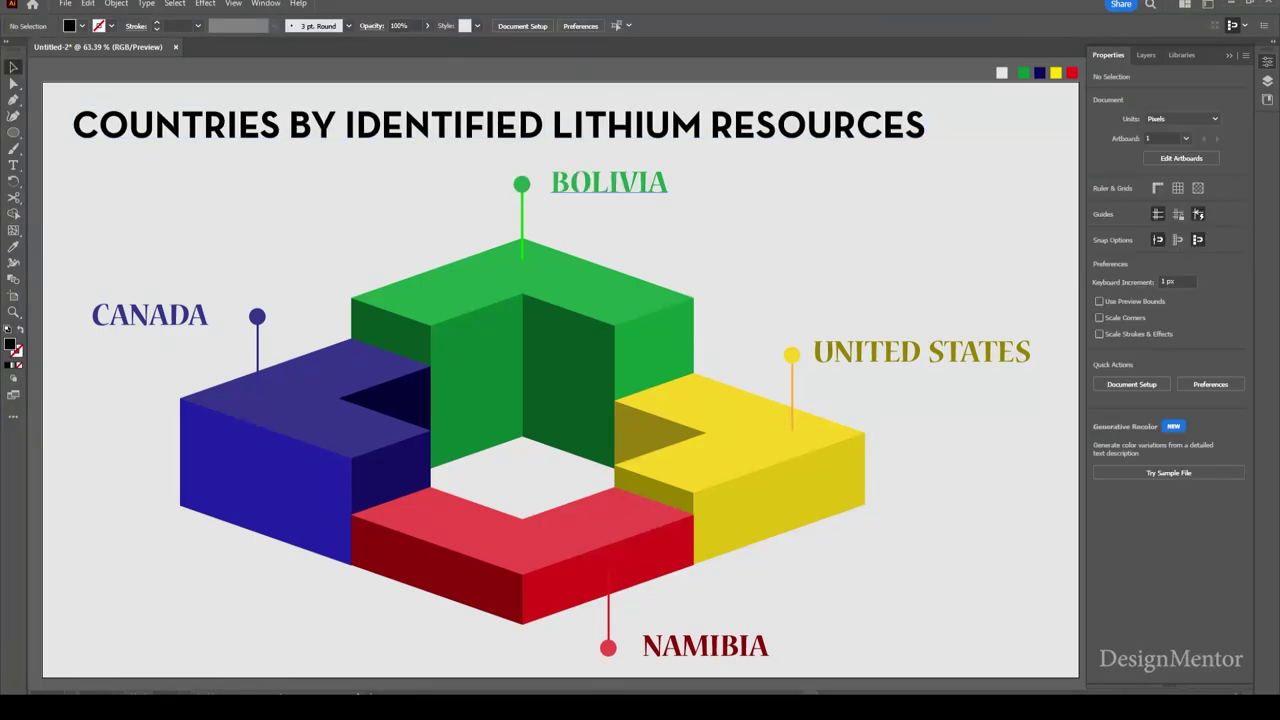
pyautogui.click(498, 125)
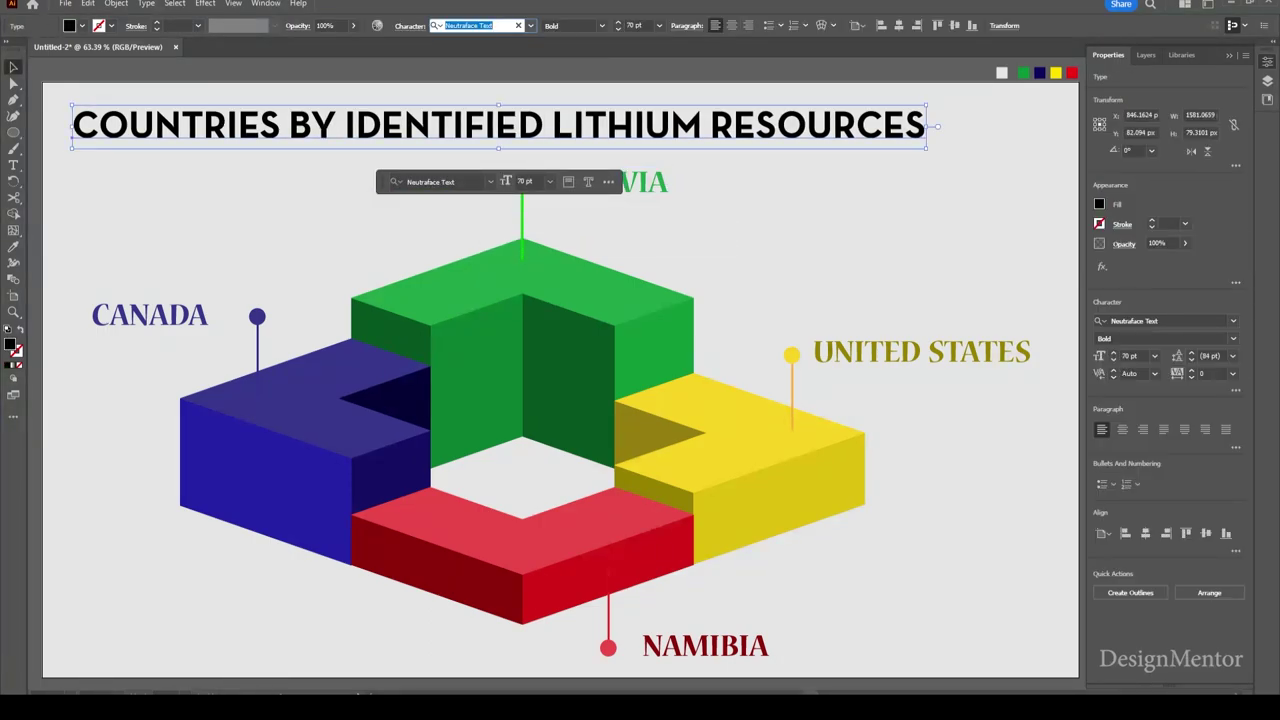
pyautogui.hotkey('ctrl', 'shift', 'a')
pyautogui.click(609, 182)
pyautogui.click(470, 25)
pyautogui.write('Neutraface Text')
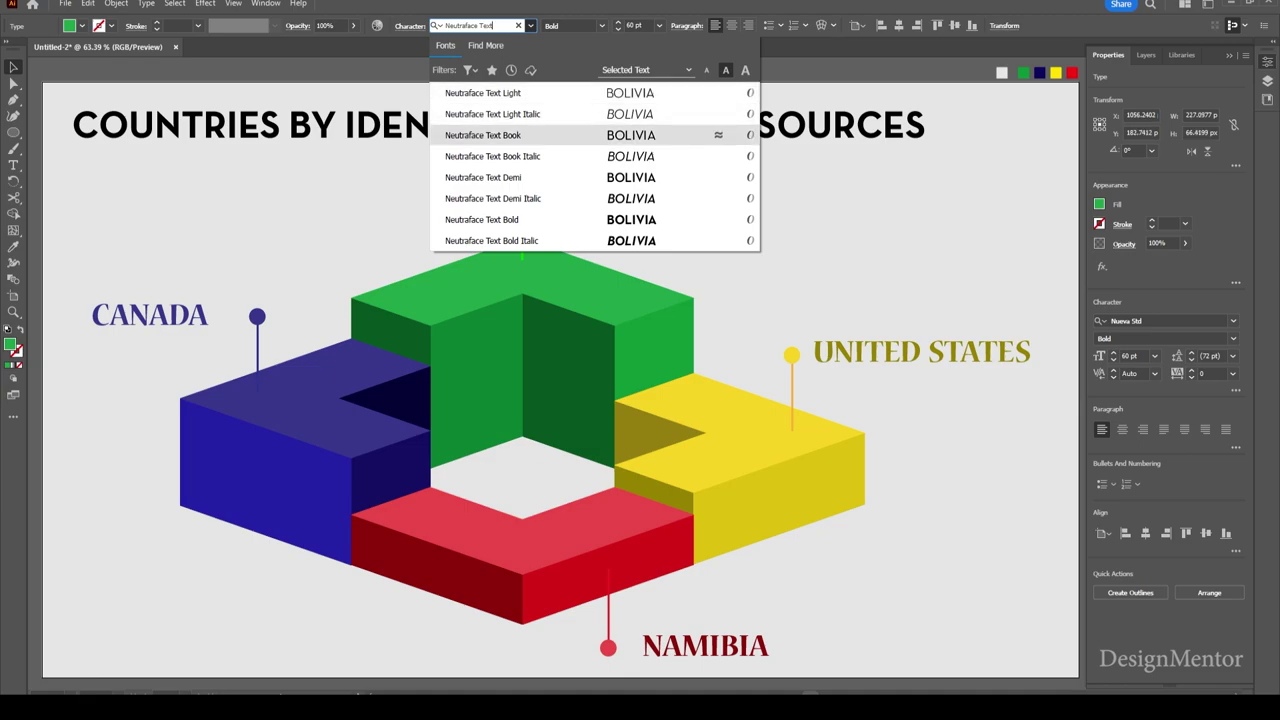
pyautogui.press('Down')
pyautogui.press('Down')
pyautogui.press('Return')
pyautogui.hotkey('ctrl', 'shift', 'a')
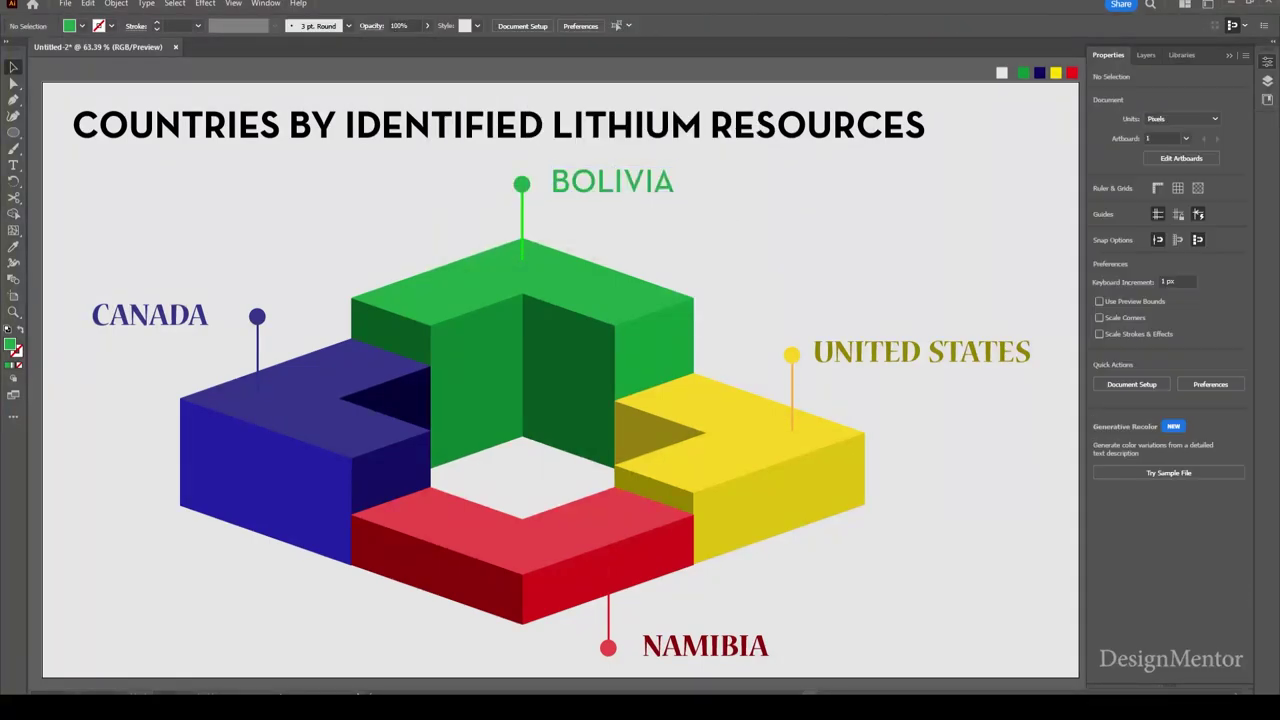
pyautogui.click(920, 352)
pyautogui.click(612, 182)
pyautogui.click(470, 25)
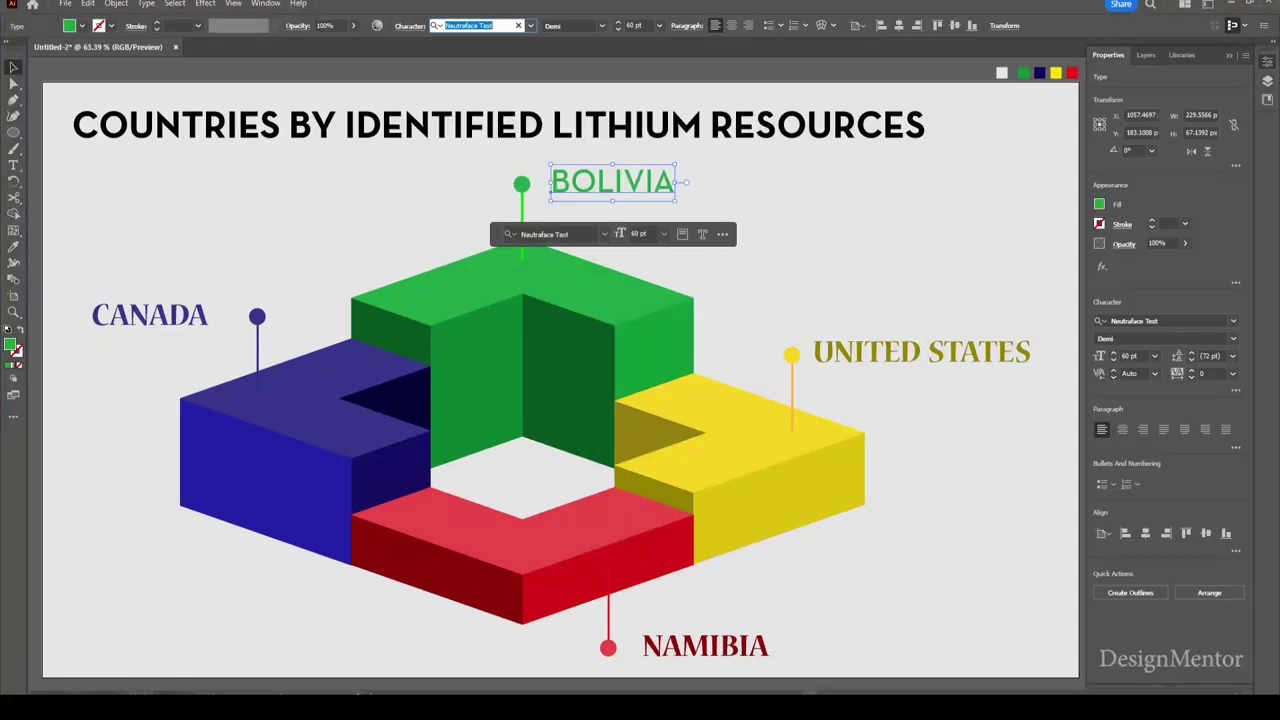
# Set the UNITED STATES label in Neutraface Text Demi
pyautogui.click(920, 352)
pyautogui.click(470, 25)
pyautogui.click(490, 91)
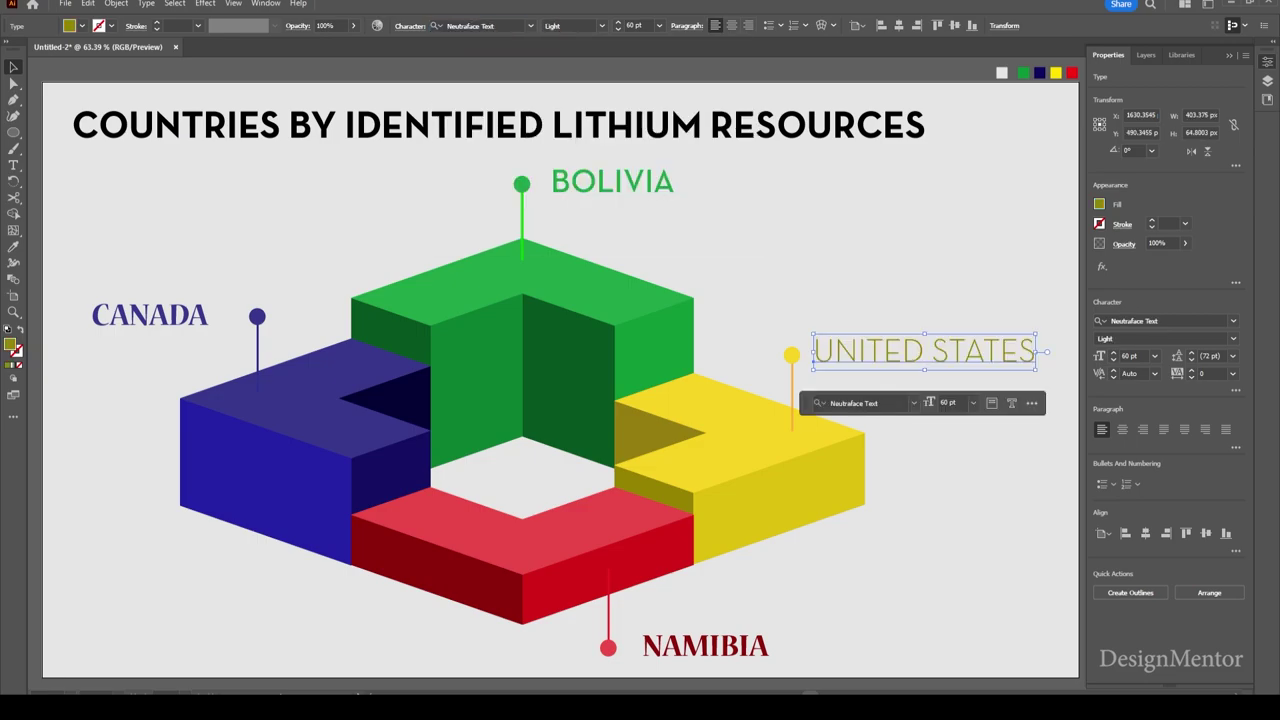
pyautogui.click(601, 25)
pyautogui.click(572, 100)
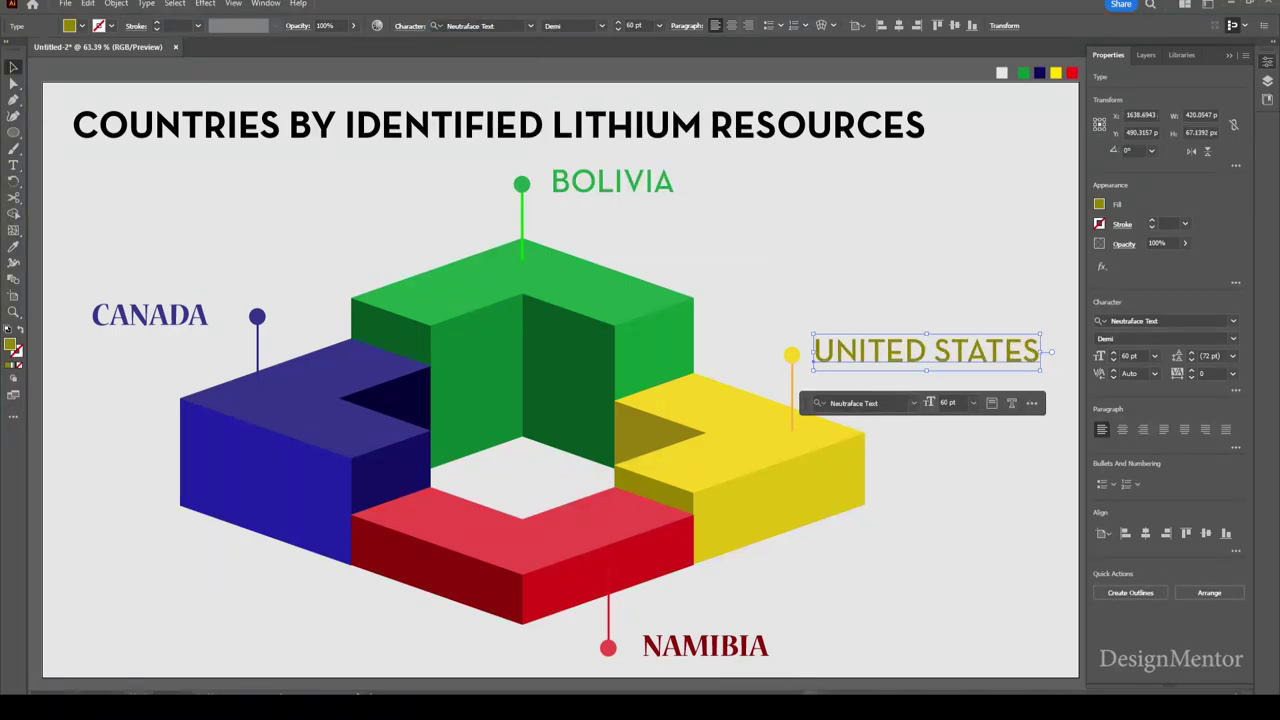
pyautogui.hotkey('ctrl', 'shift', 'a')
# Set the NAMIBIA and CANADA labels in Neutraface Text Demi
pyautogui.click(705, 646)
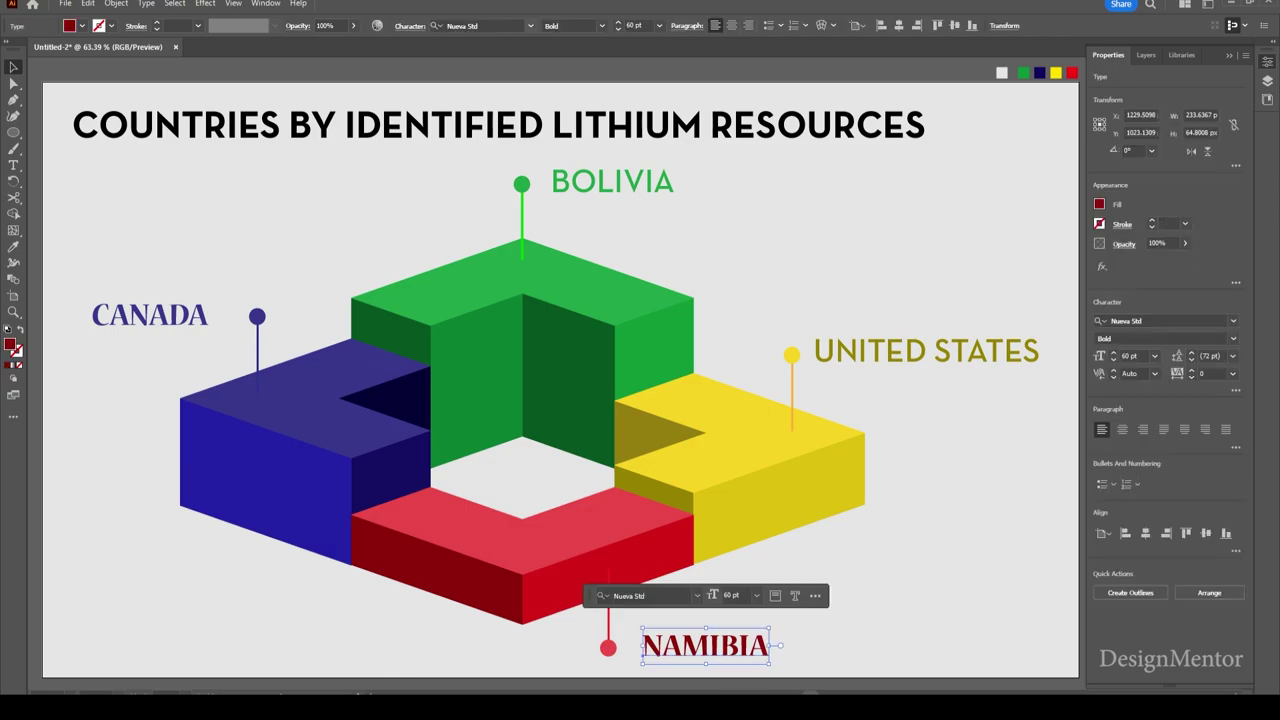
pyautogui.click(470, 25)
pyautogui.click(483, 177)
pyautogui.hotkey('ctrl', 'shift', 'a')
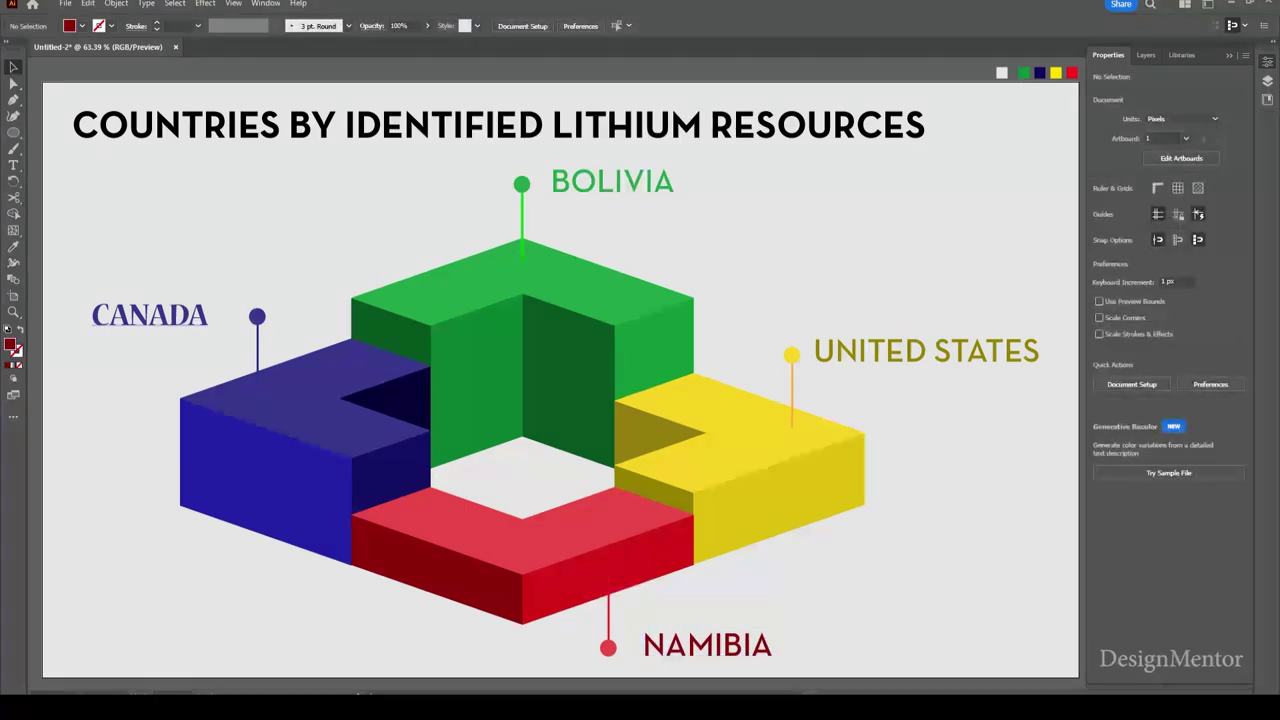
pyautogui.click(150, 315)
pyautogui.click(470, 25)
pyautogui.click(483, 177)
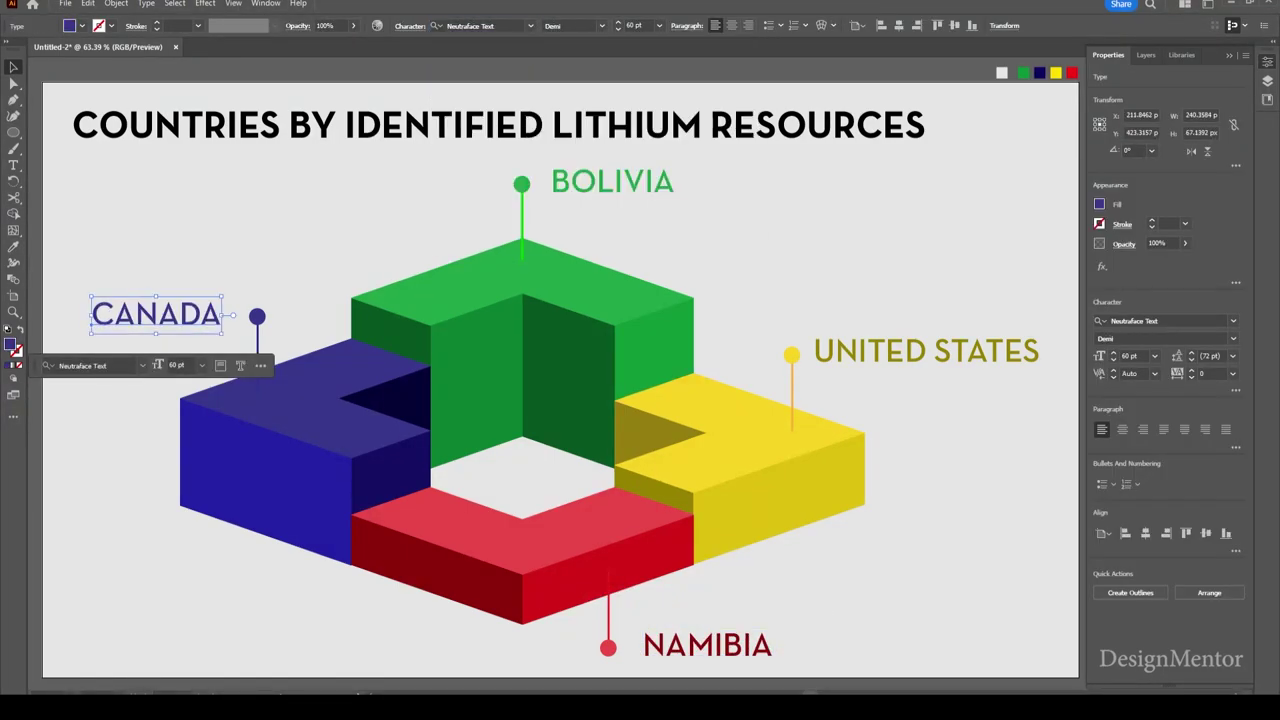
pyautogui.hotkey('ctrl', 'shift', 'a')
# Centre the headline horizontally on the artboard and colour it grey
pyautogui.click(500, 125)
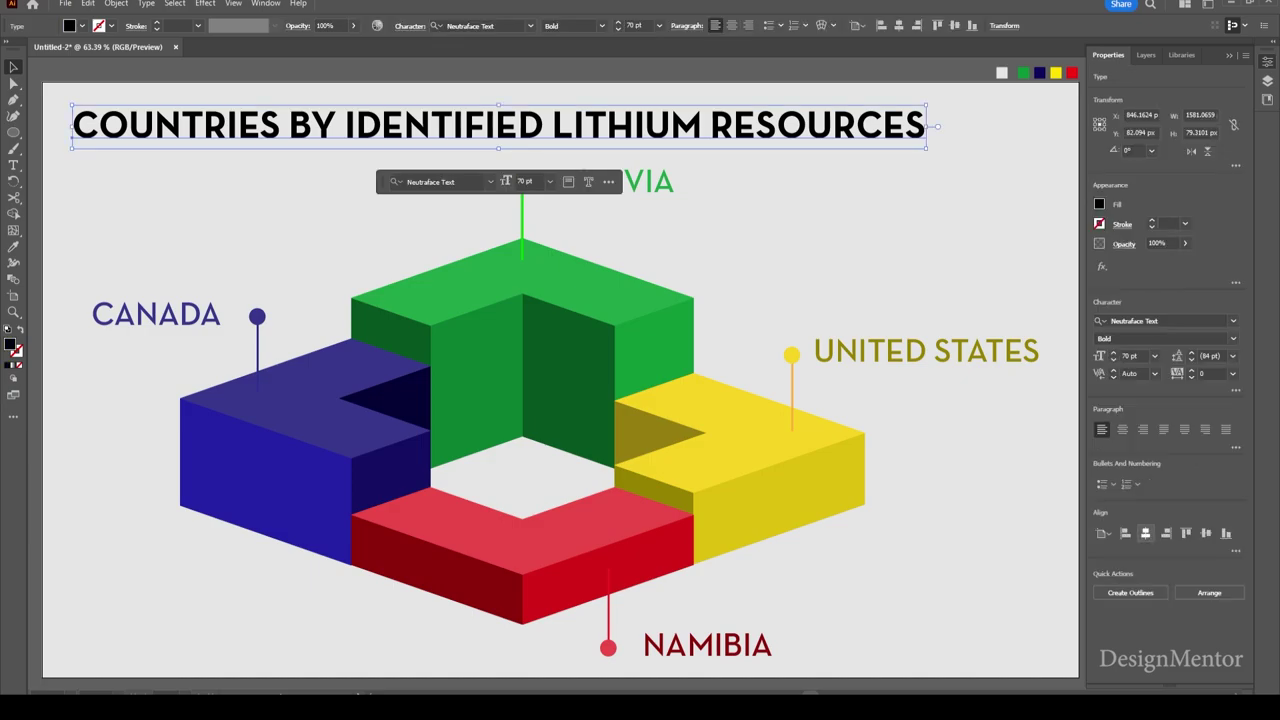
pyautogui.click(1145, 533)
pyautogui.click(81, 25)
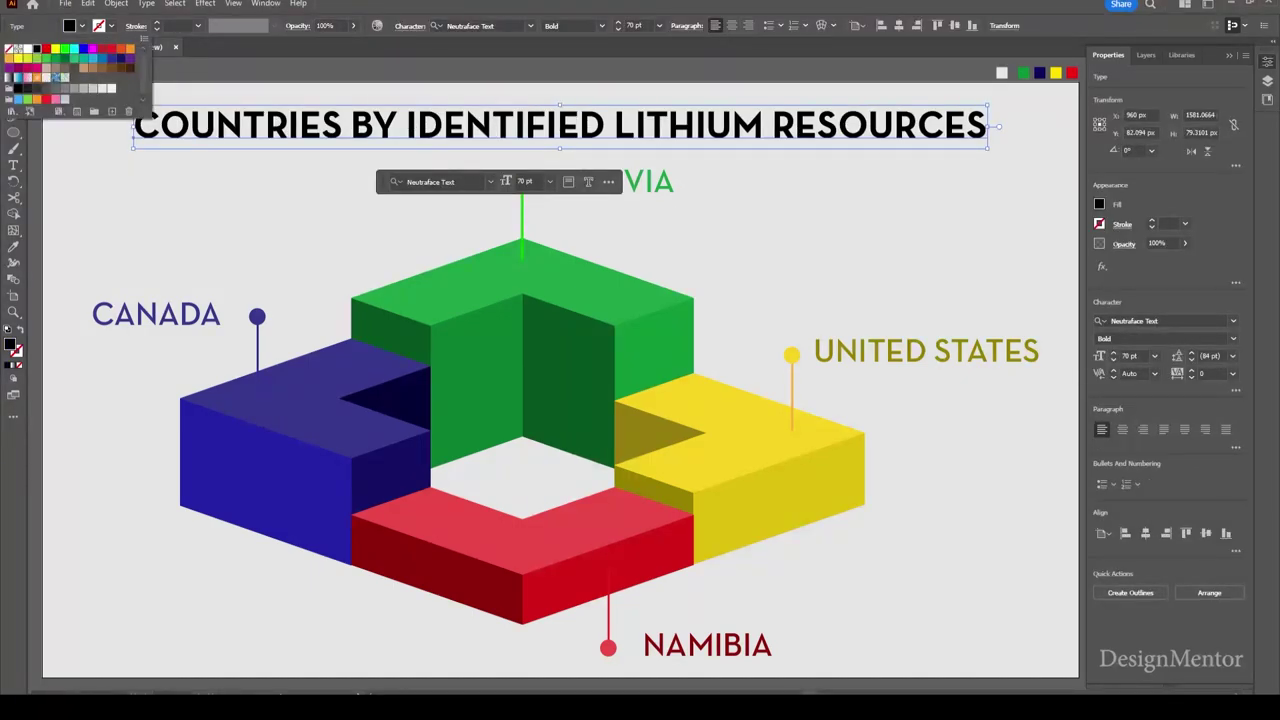
pyautogui.click(56, 87)
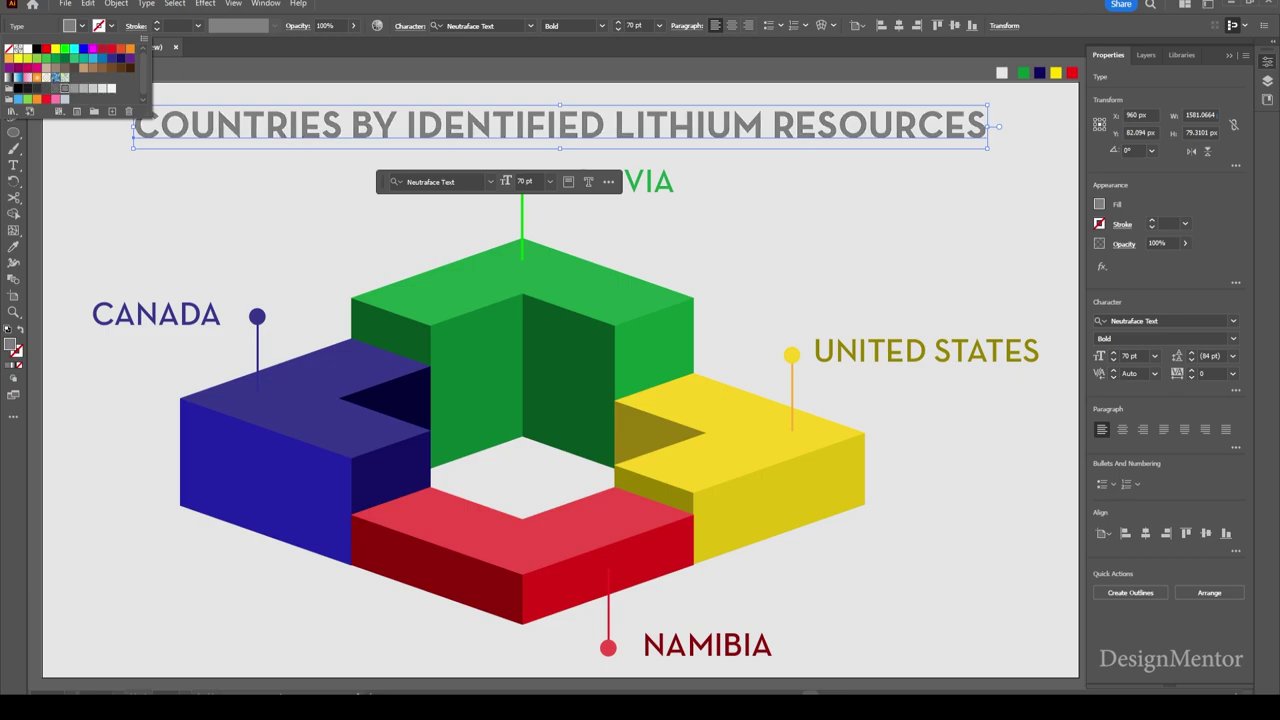
pyautogui.press('Escape')
pyautogui.hotkey('ctrl', 'shift', 'a')
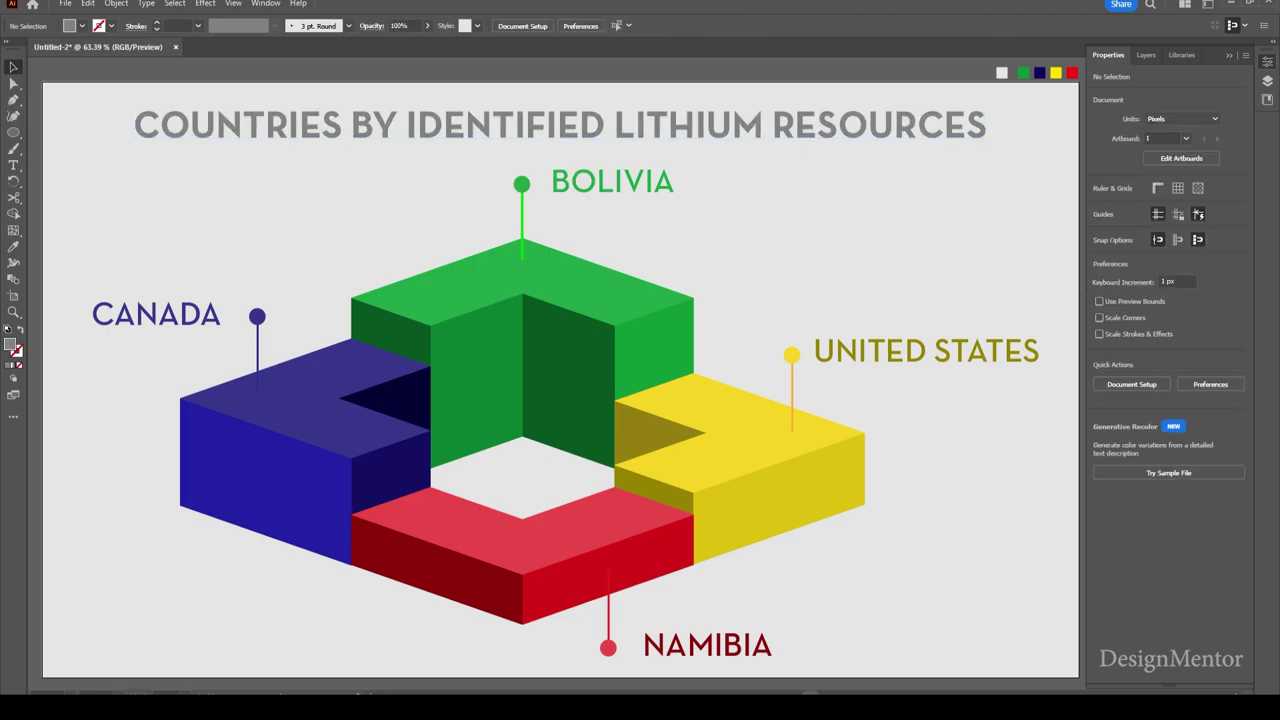